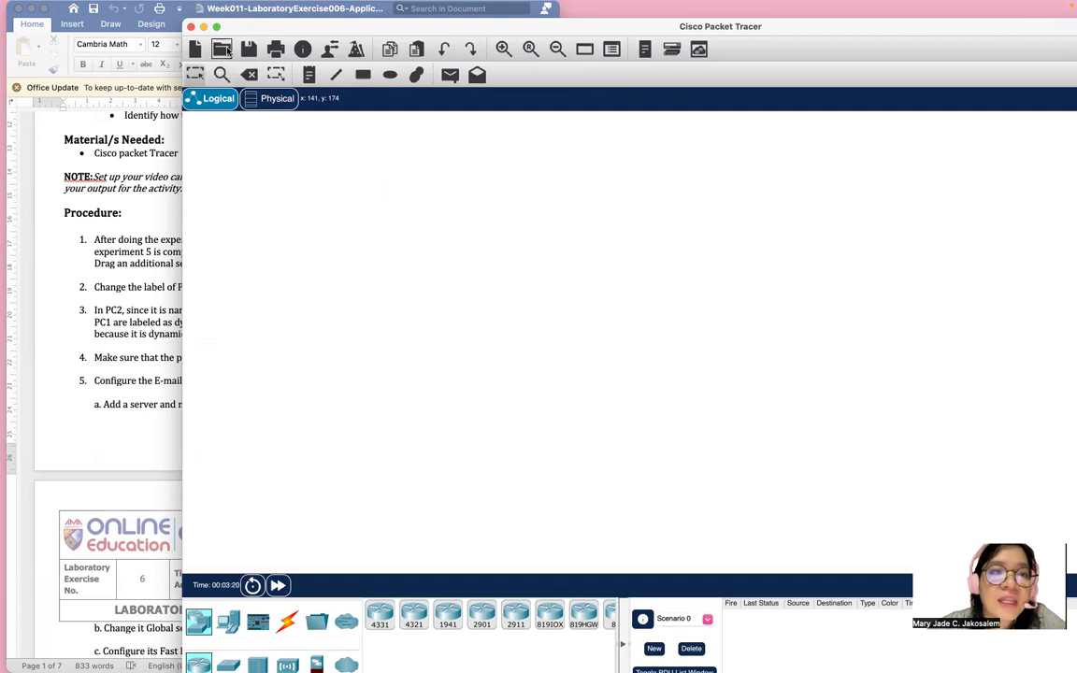
Open 'Lab 005 - Website Design.pkt' from the saves folder, with the Word instructions alongside.
left_click(222, 49)
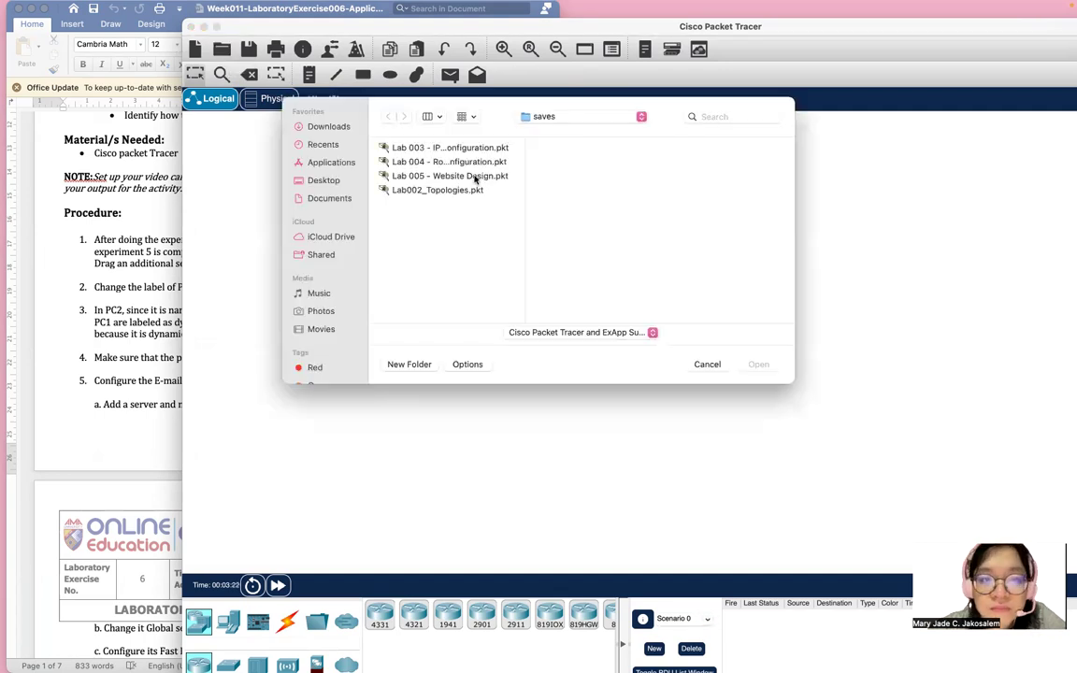
left_click(429, 175)
left_click(758, 365)
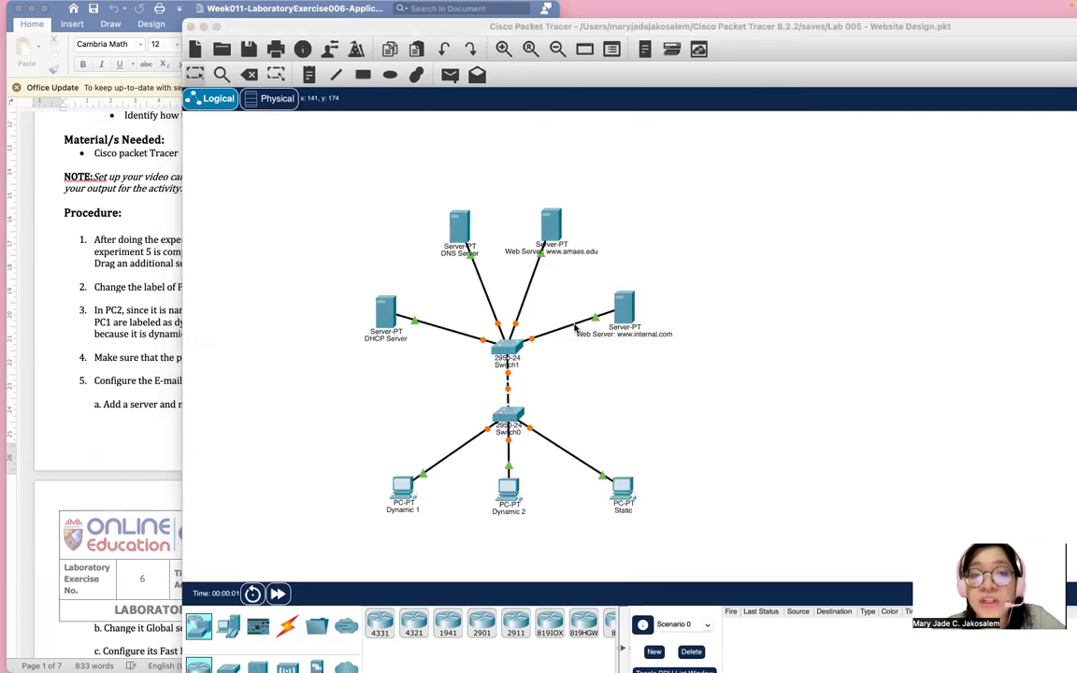
left_click(94, 257)
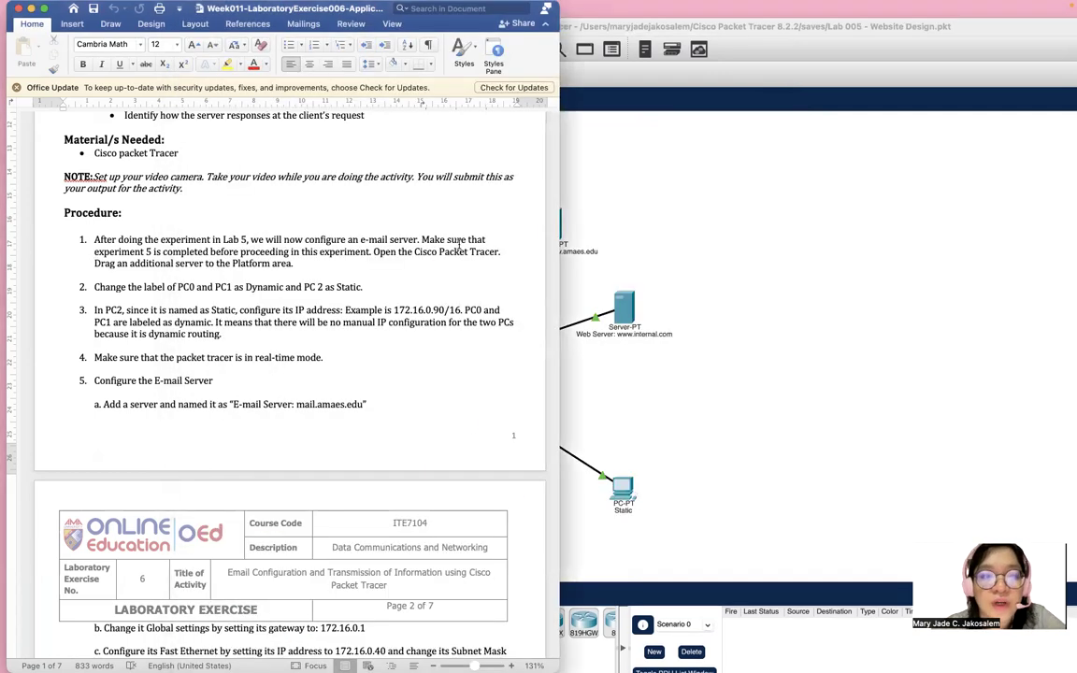
left_click(727, 292)
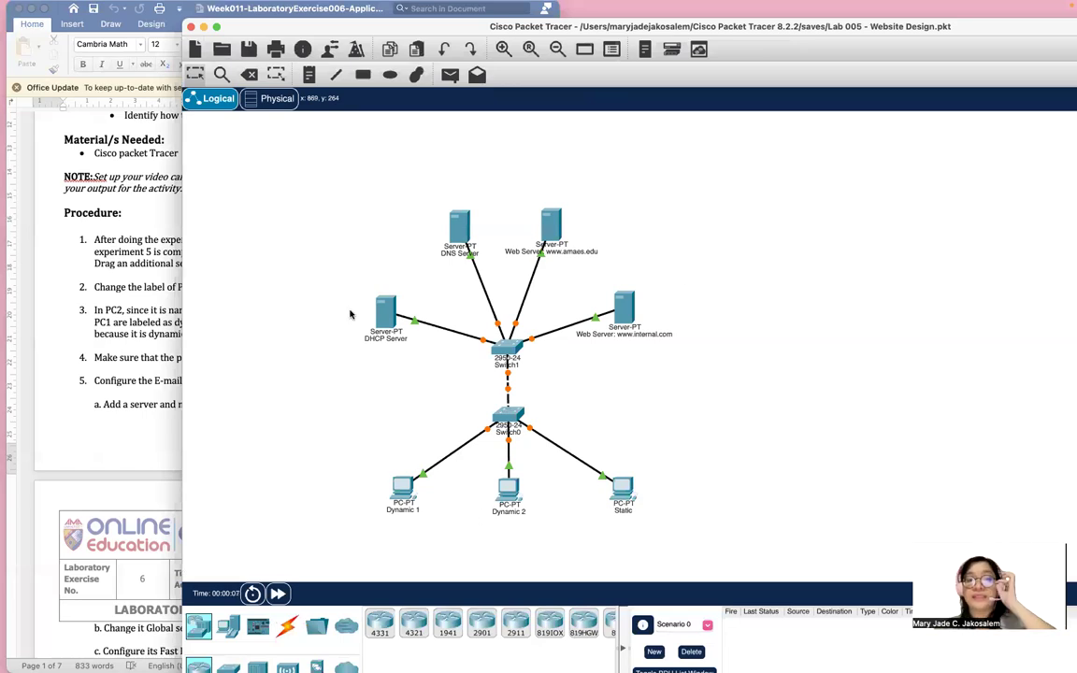
left_click(163, 209)
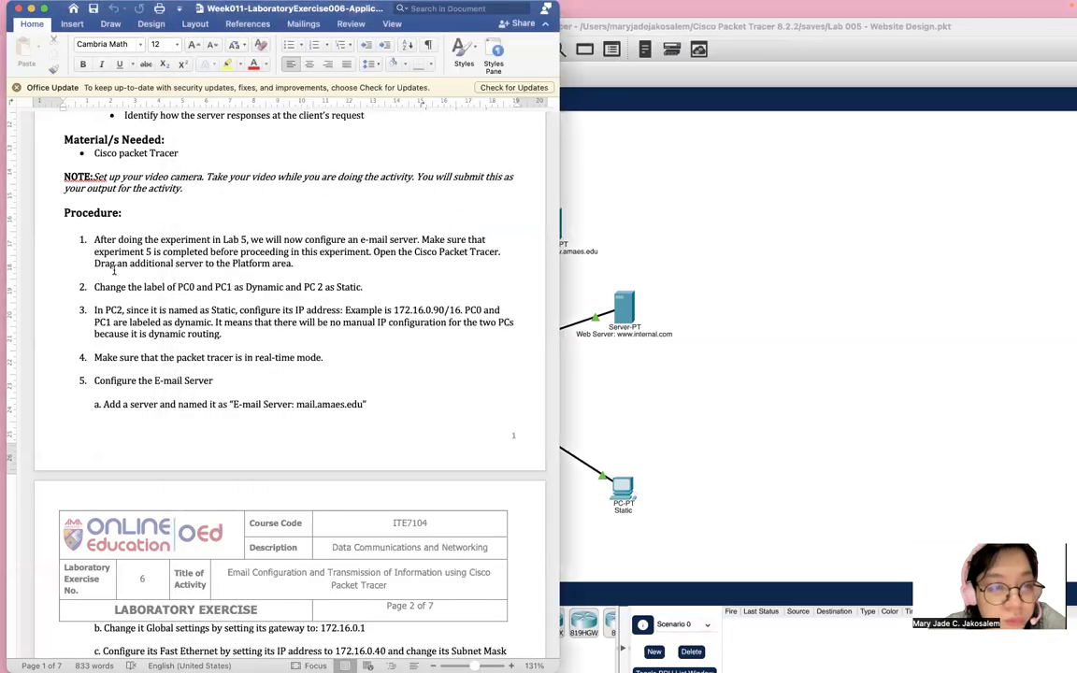
Select procedure steps 2 and 3 in the Word instructions and highlight them.
scroll(115, 270, "down", 2)
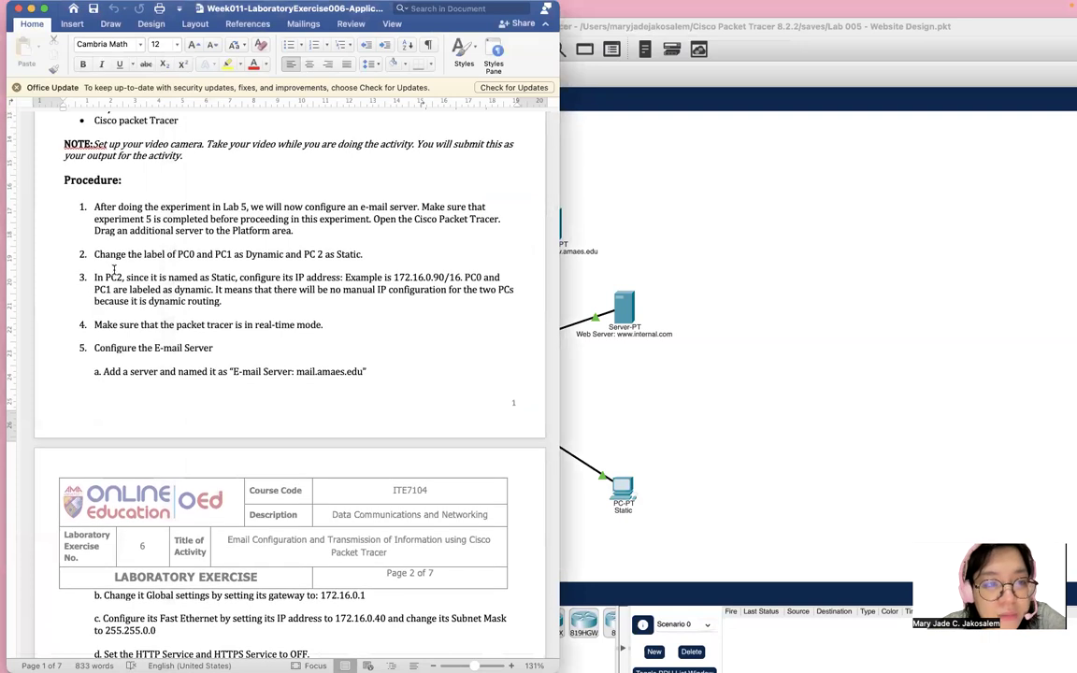
left_click_drag(91, 254, 233, 305)
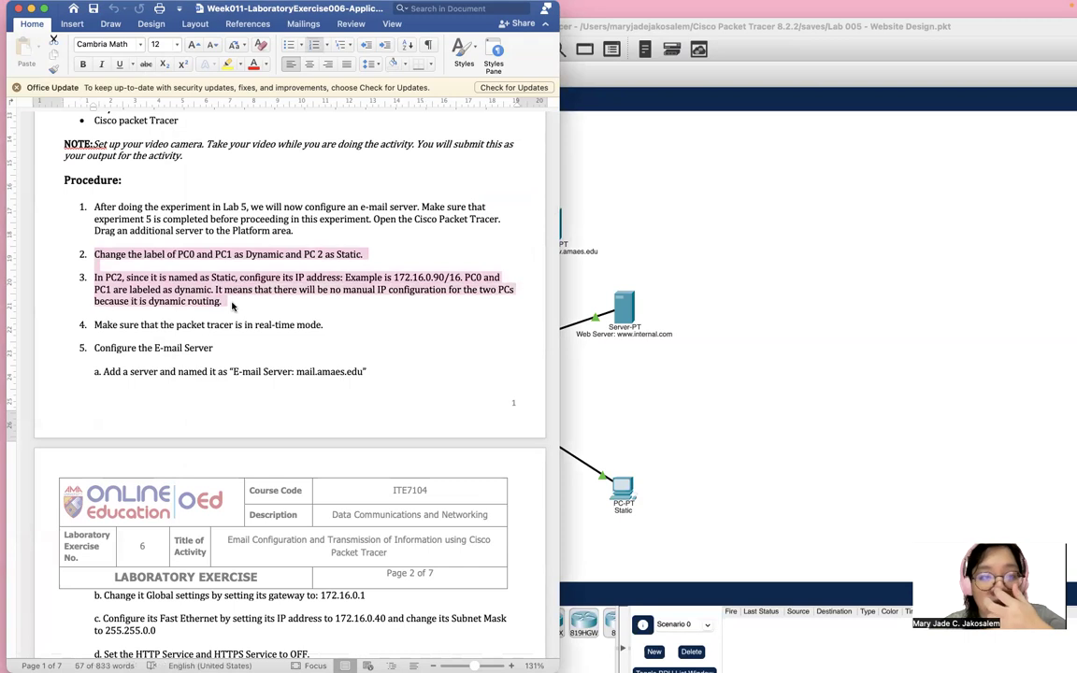
left_click(625, 419)
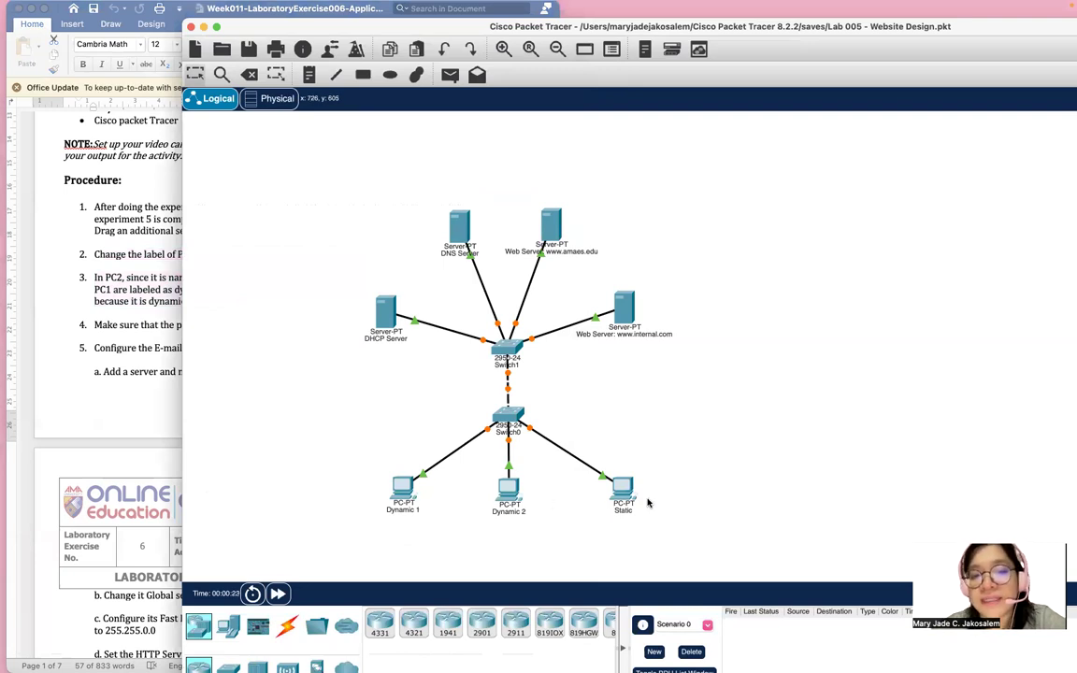
left_click(88, 272)
scroll(91, 272, "down", 3)
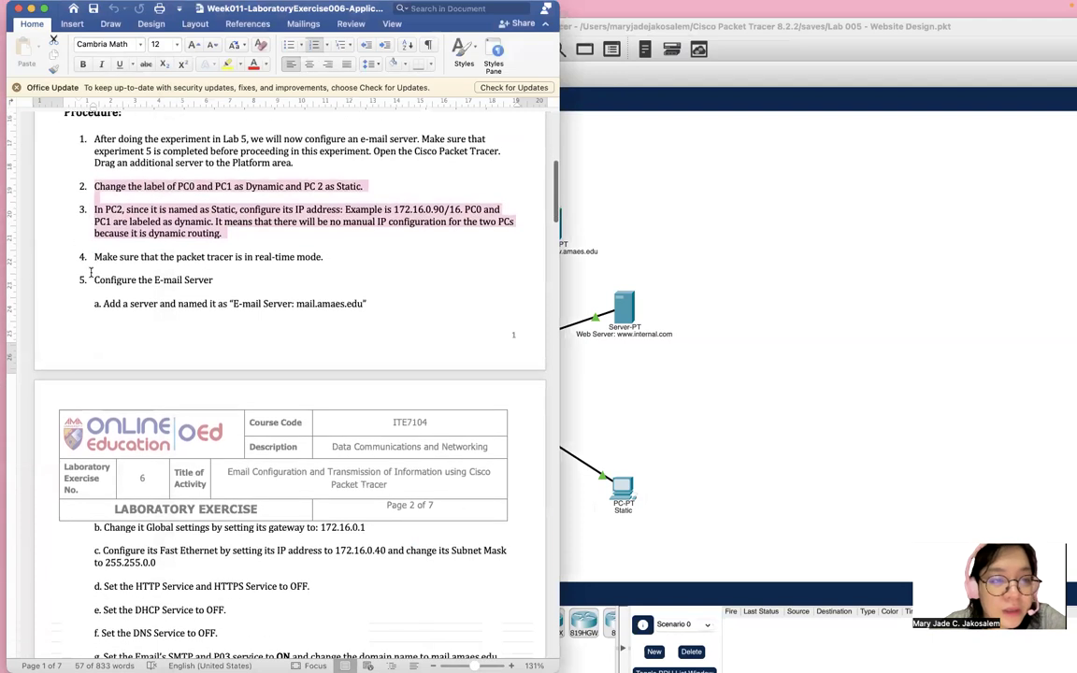
scroll(90, 273, "down", 3)
scroll(91, 274, "up", 1)
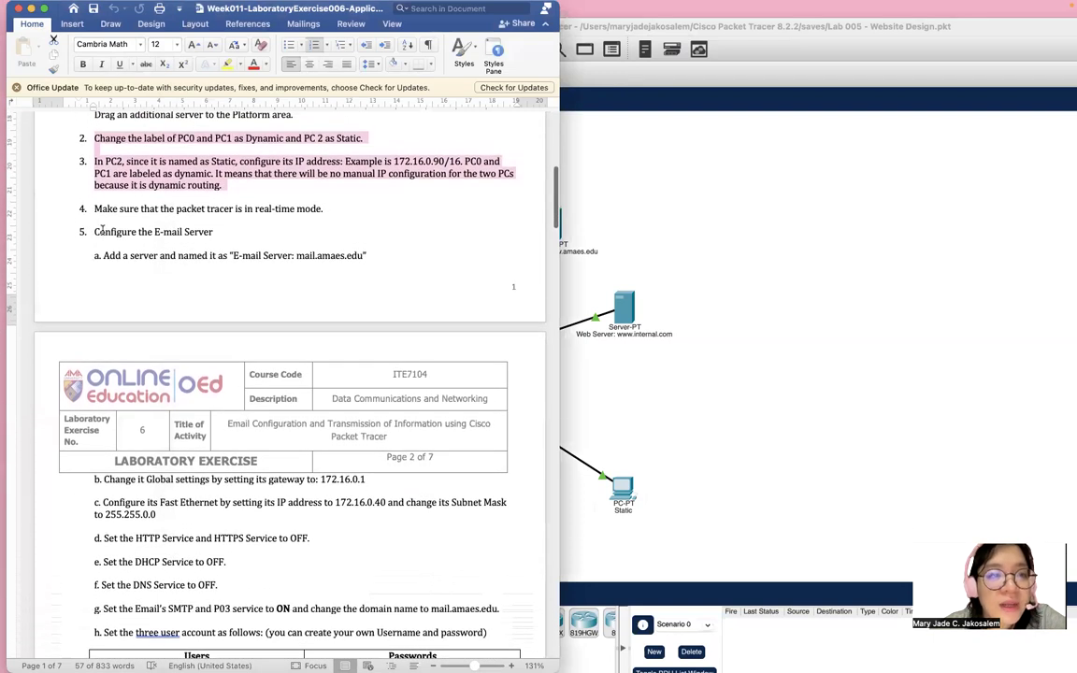
Rearrange the Packet Tracer and Word windows and scroll the instructions to step 5.
left_click(798, 276)
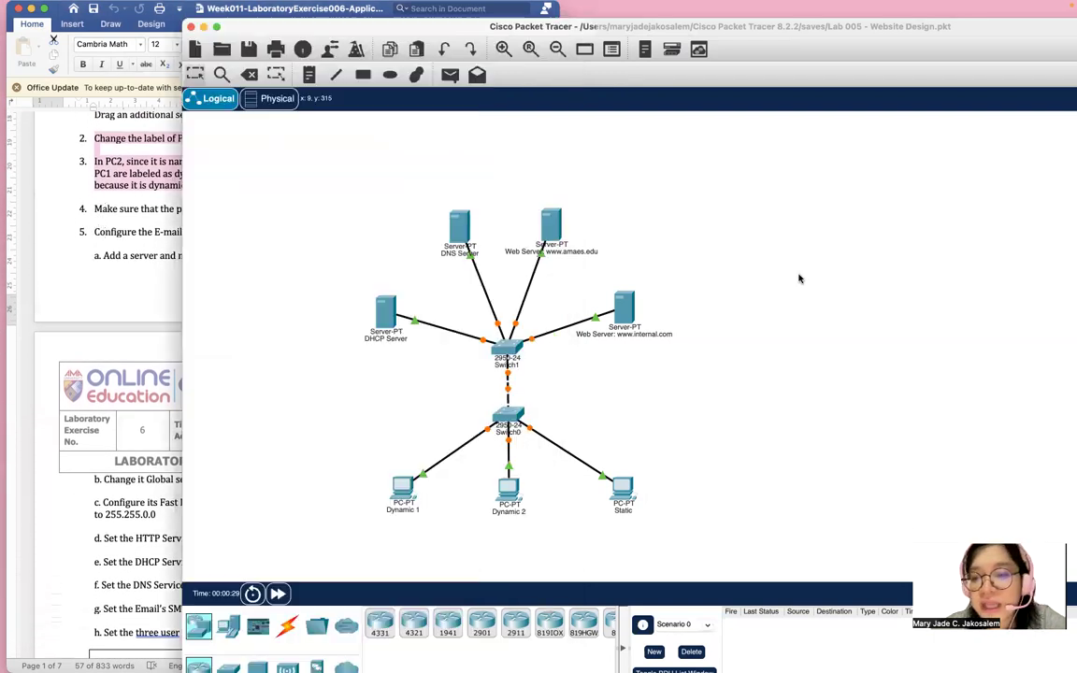
left_click_drag(782, 31, 603, 4)
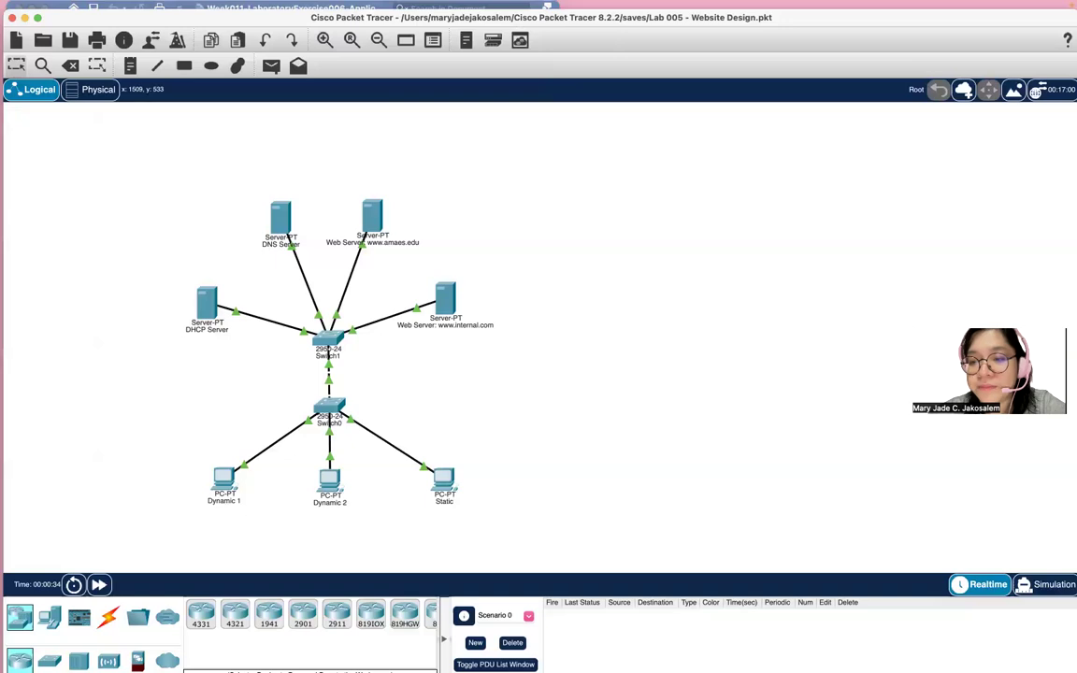
left_click_drag(499, 16, 773, 4)
left_click(139, 215)
scroll(132, 214, "down", 2)
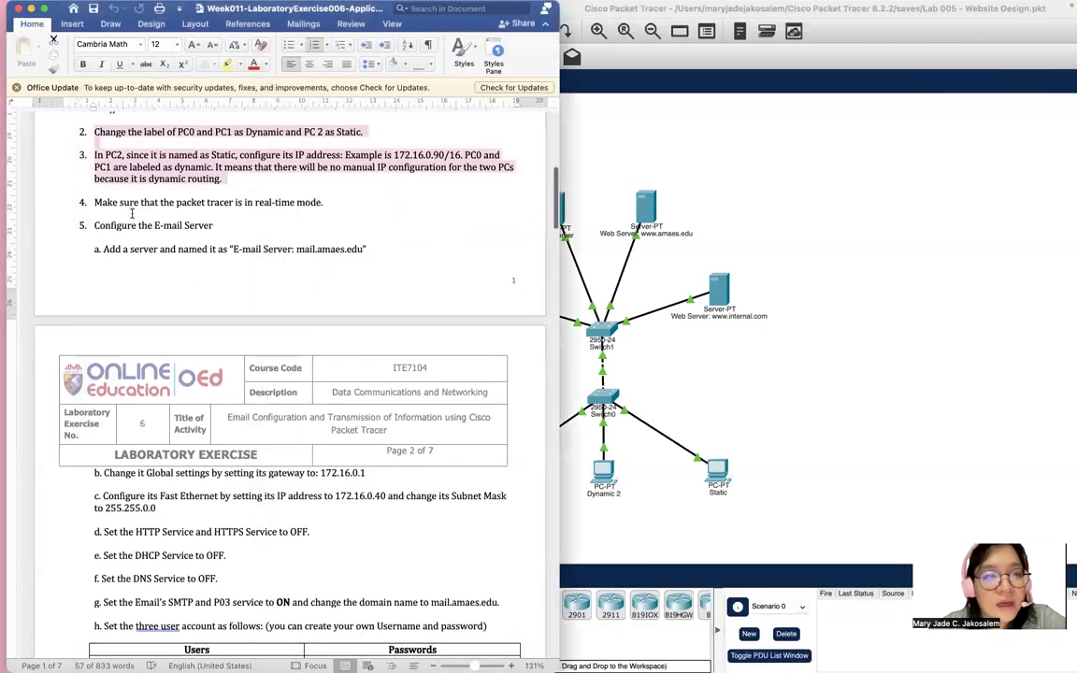
scroll(132, 218, "down", 3)
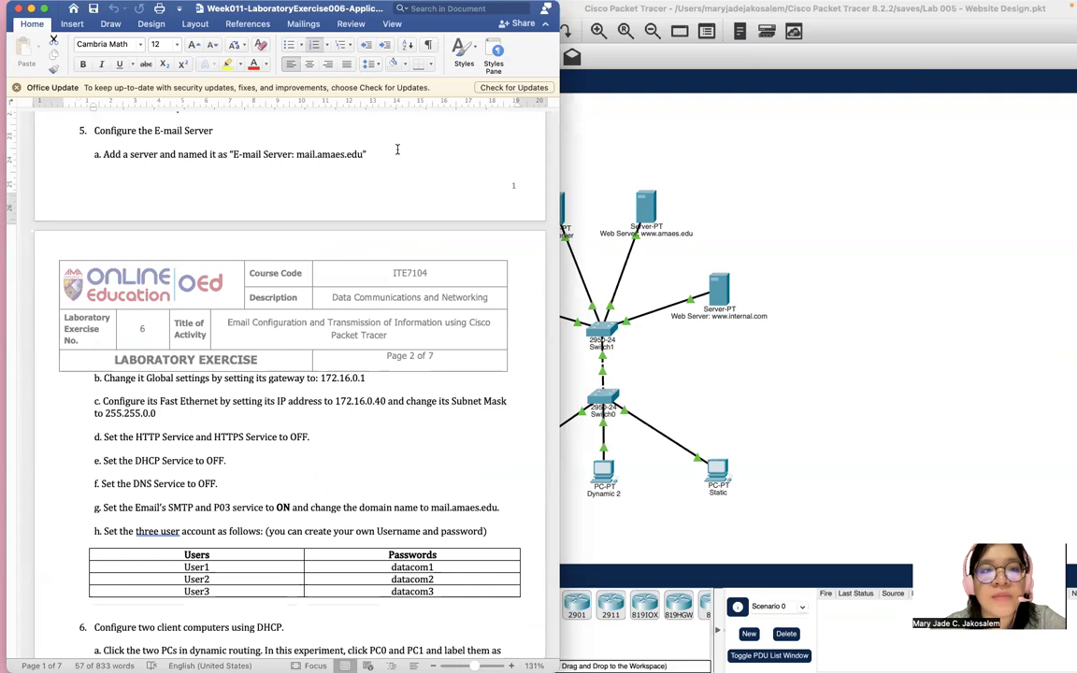
left_click(696, 131)
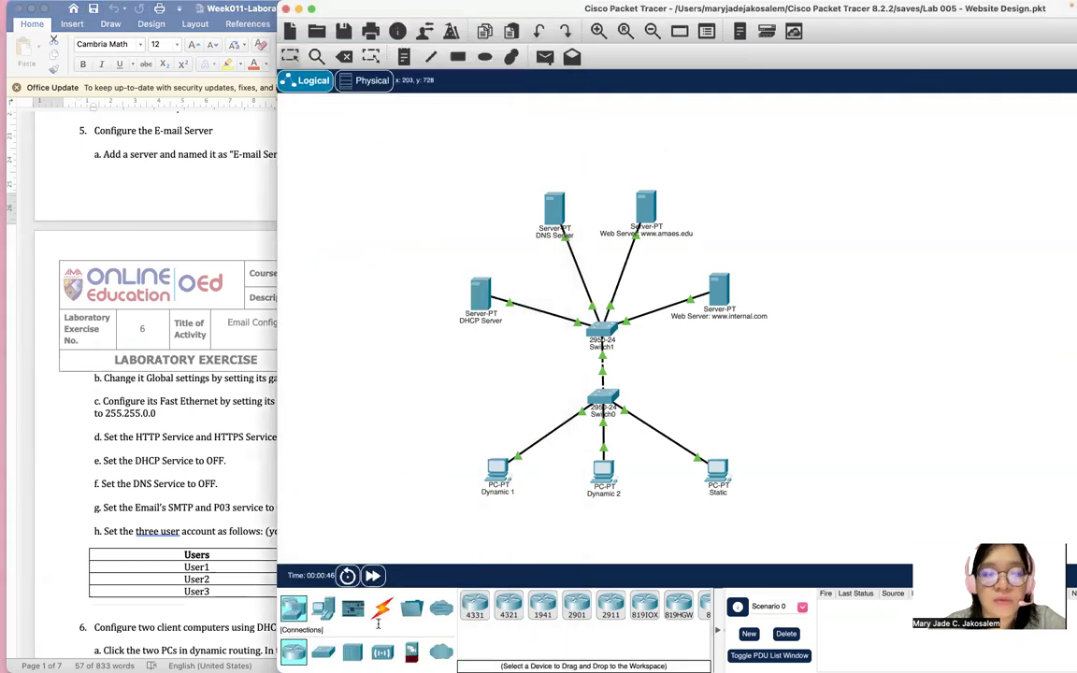
Place a new generic server, Server0, to the right of the existing servers.
left_click(325, 608)
left_click(542, 606)
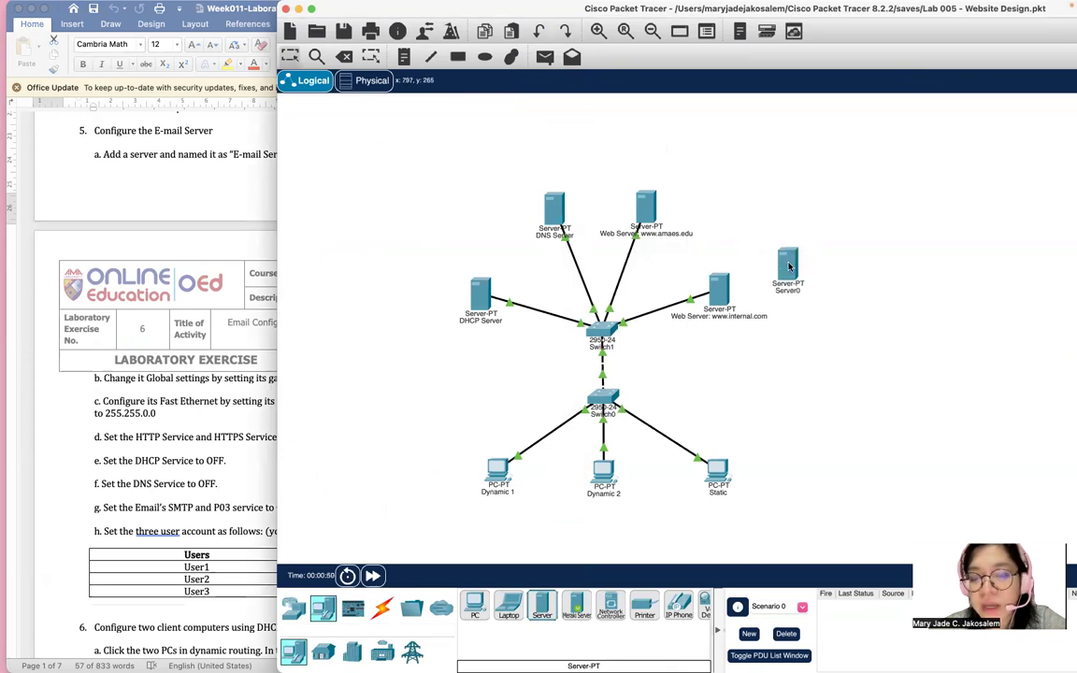
left_click(716, 371)
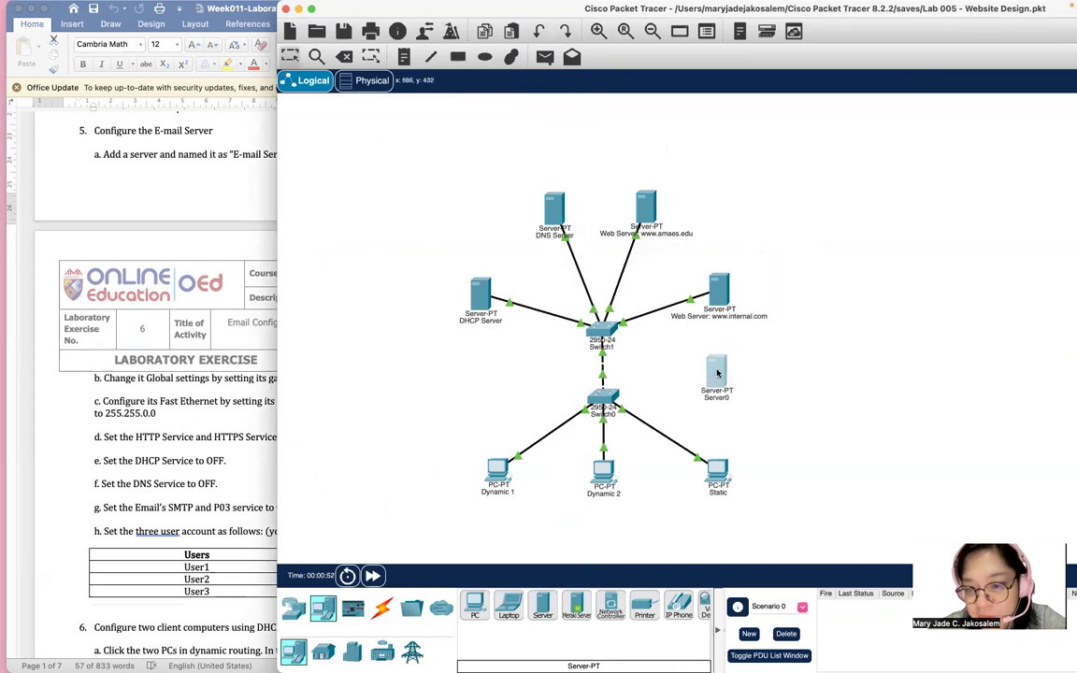
left_click_drag(716, 372, 735, 372)
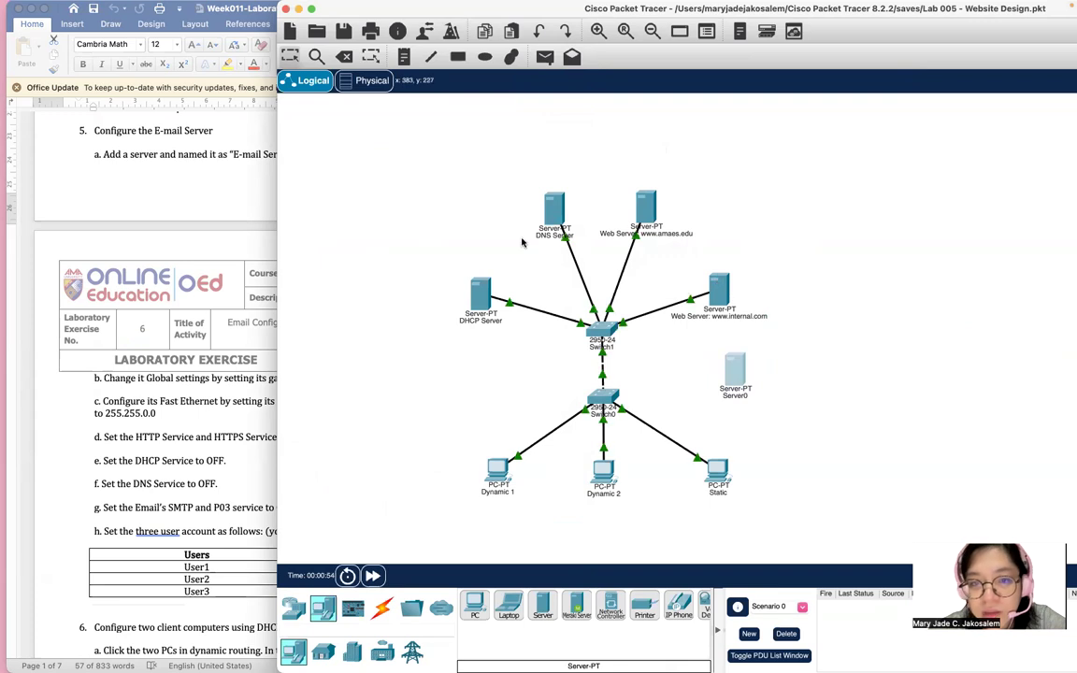
left_click_drag(476, 301, 464, 335)
left_click_drag(552, 213, 497, 235)
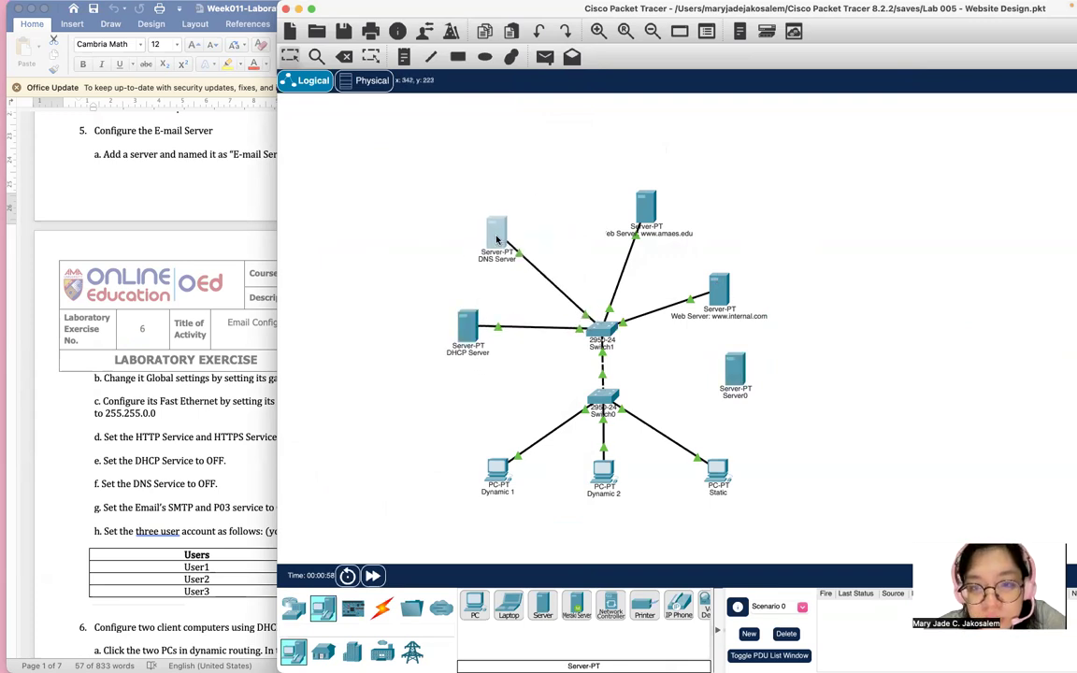
left_click_drag(639, 207, 595, 203)
left_click_drag(715, 278, 703, 219)
left_click_drag(733, 385, 748, 344)
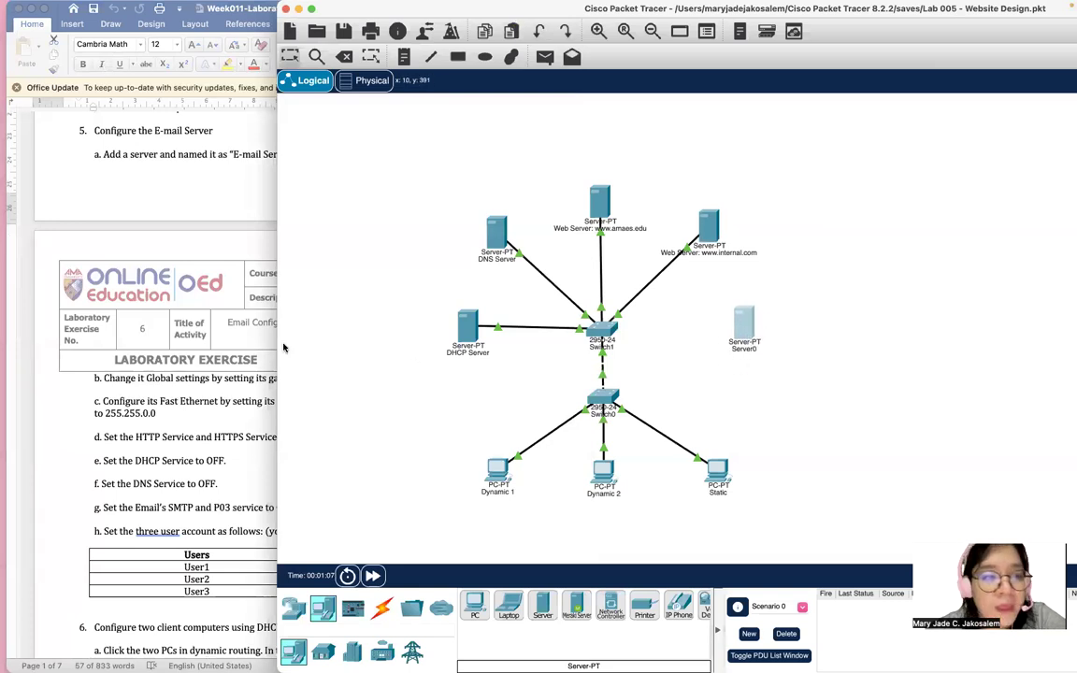
left_click(197, 423)
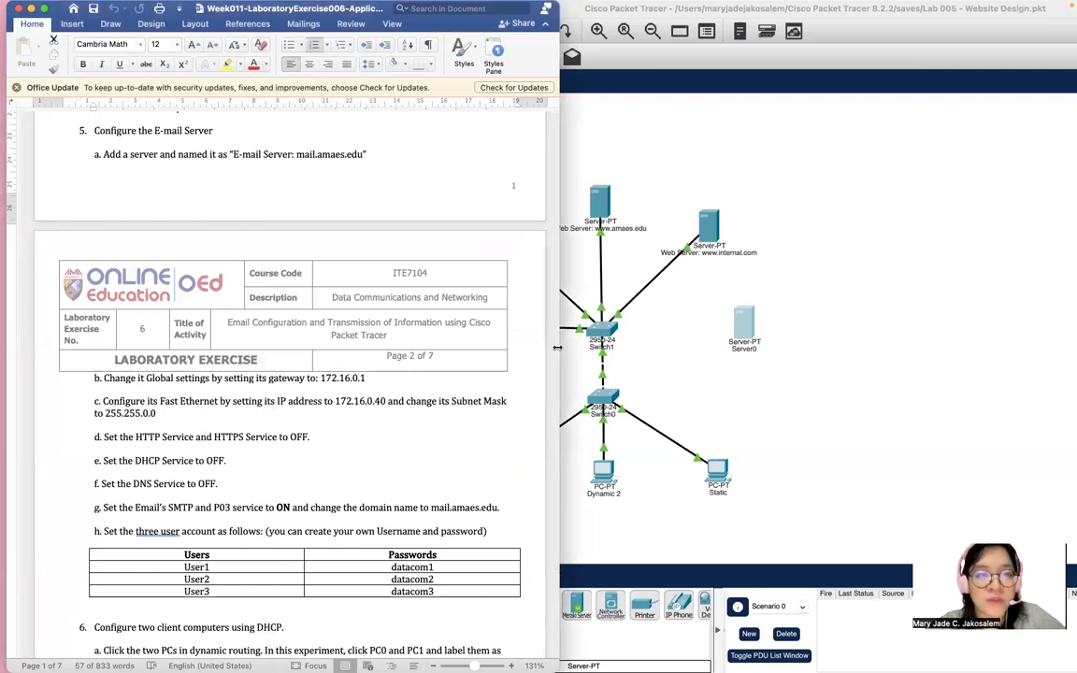
Relabel Server0 as 'E-mail Server'.
left_click(744, 346)
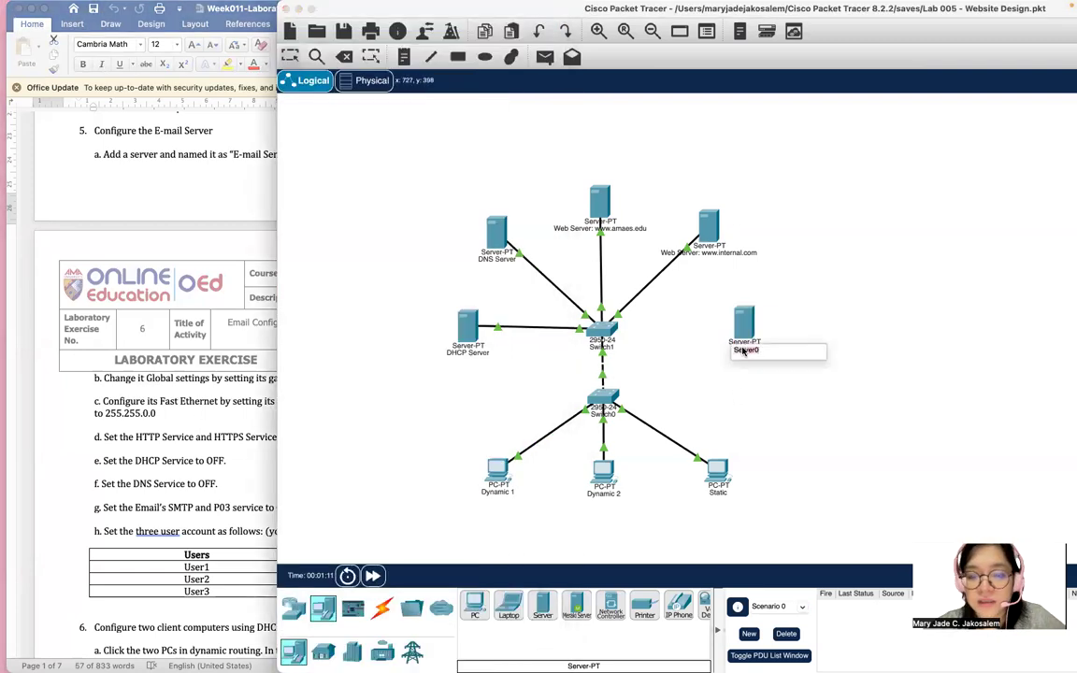
type("Email")
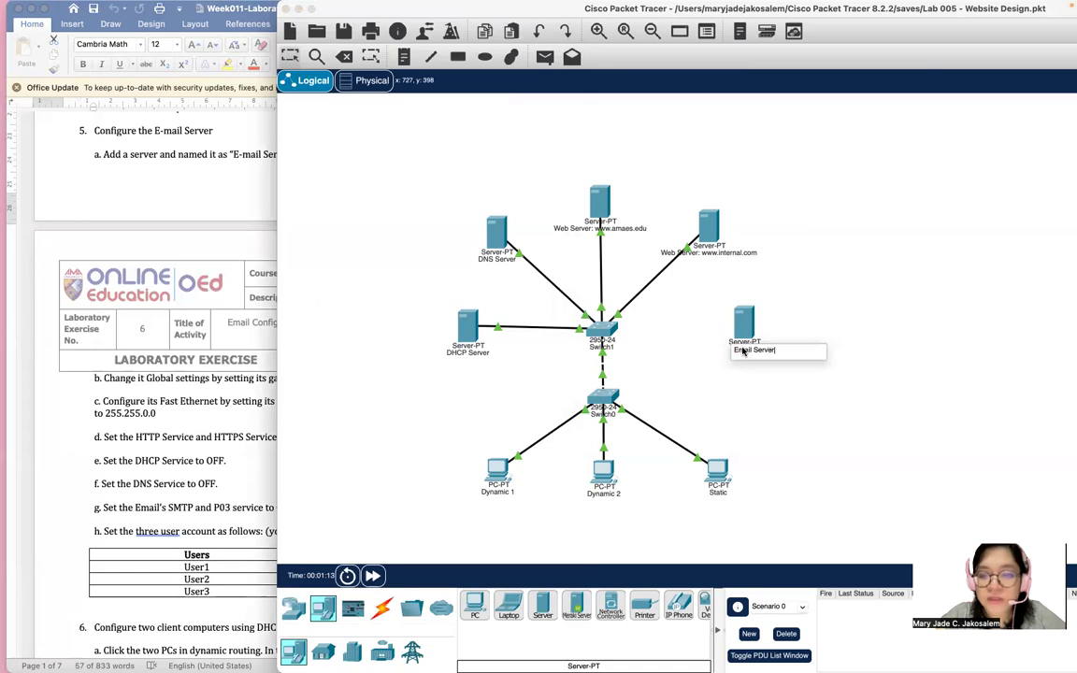
left_click(170, 264)
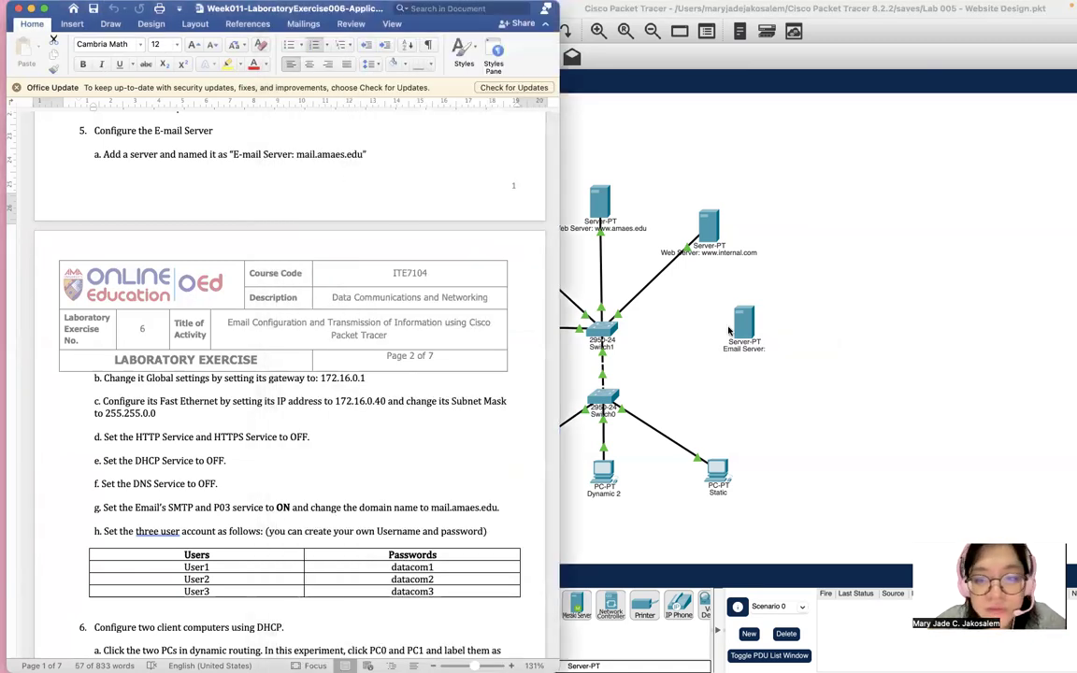
left_click(662, 304)
left_click(736, 351)
type("-")
left_click(782, 342)
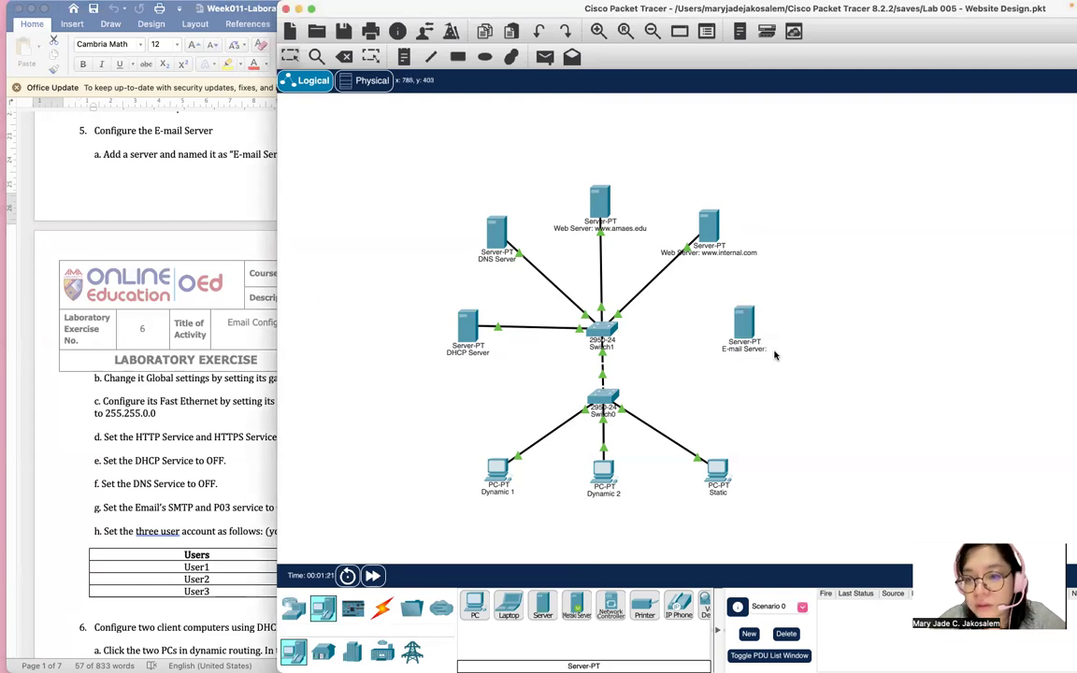
Extend the label to 'E-mail Server: mail.amaes.edu'.
left_click(193, 245)
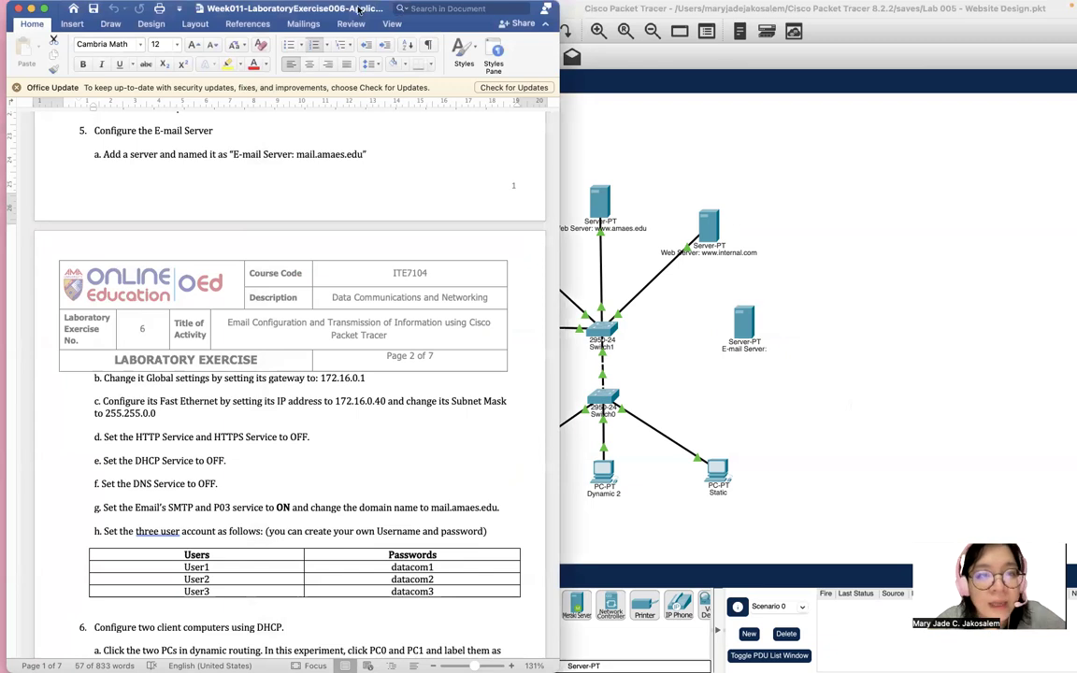
left_click_drag(356, 9, 296, 10)
left_click(851, 206)
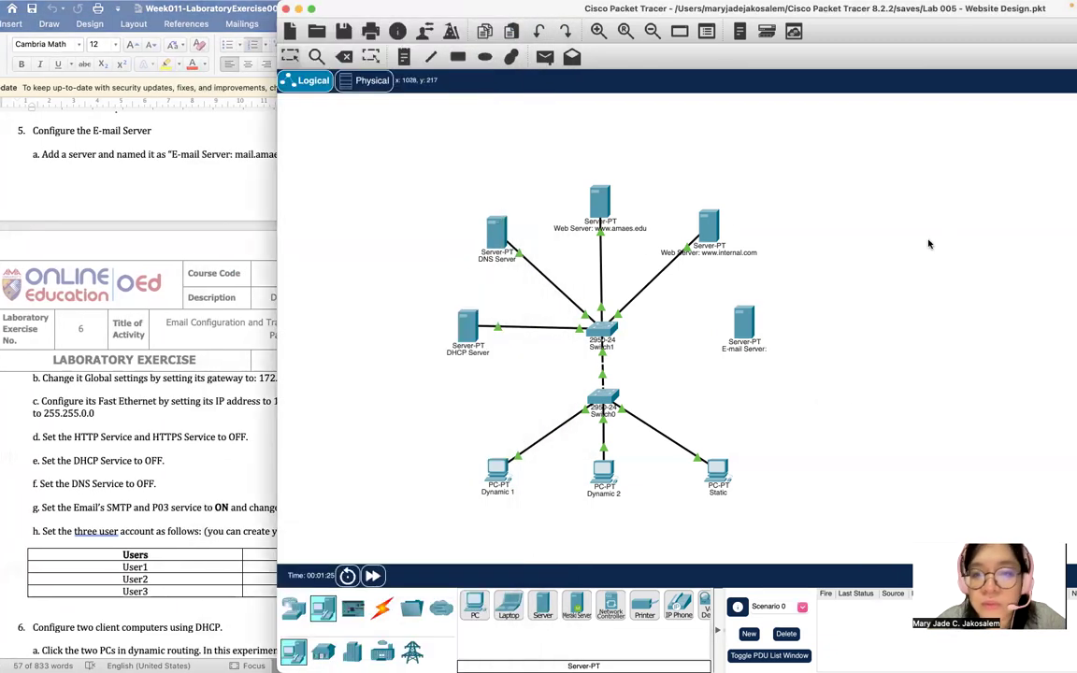
left_click(758, 352)
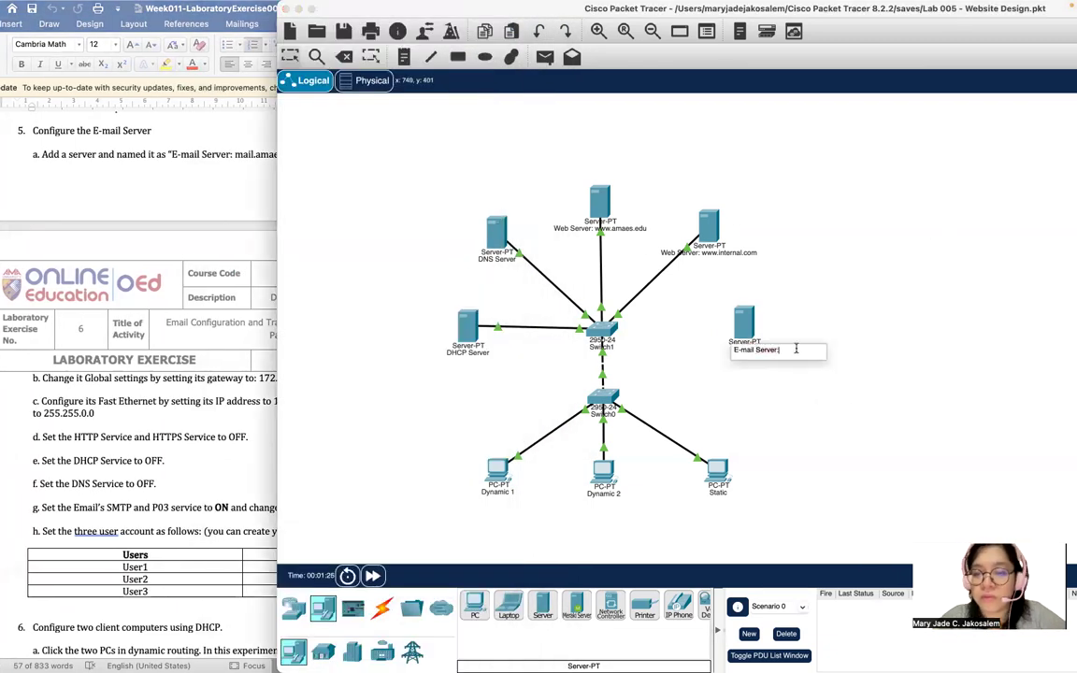
type("mail.amaes.edu")
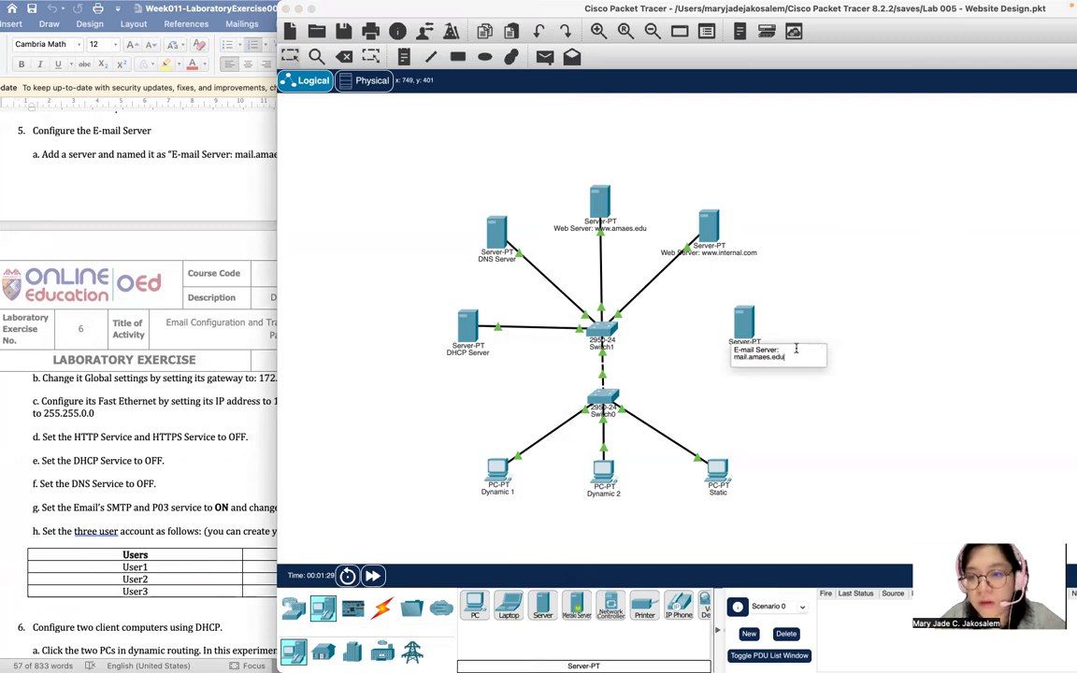
left_click(861, 296)
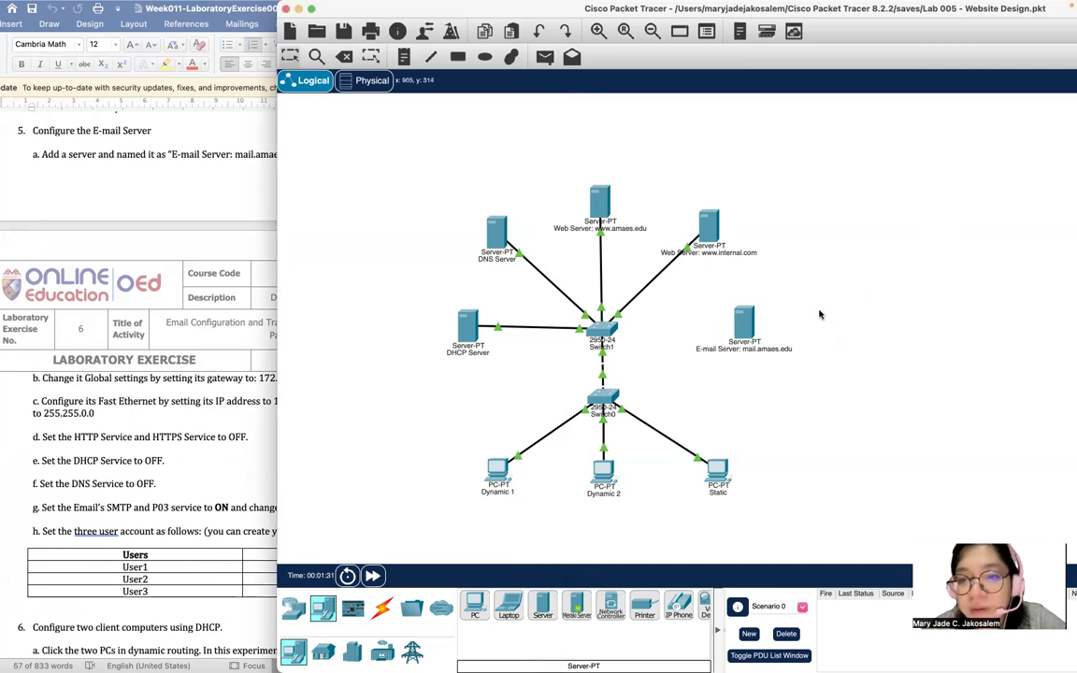
Read the next instruction in Word and open the e-mail server's configuration window.
left_click(79, 195)
scroll(79, 195, "down", 5)
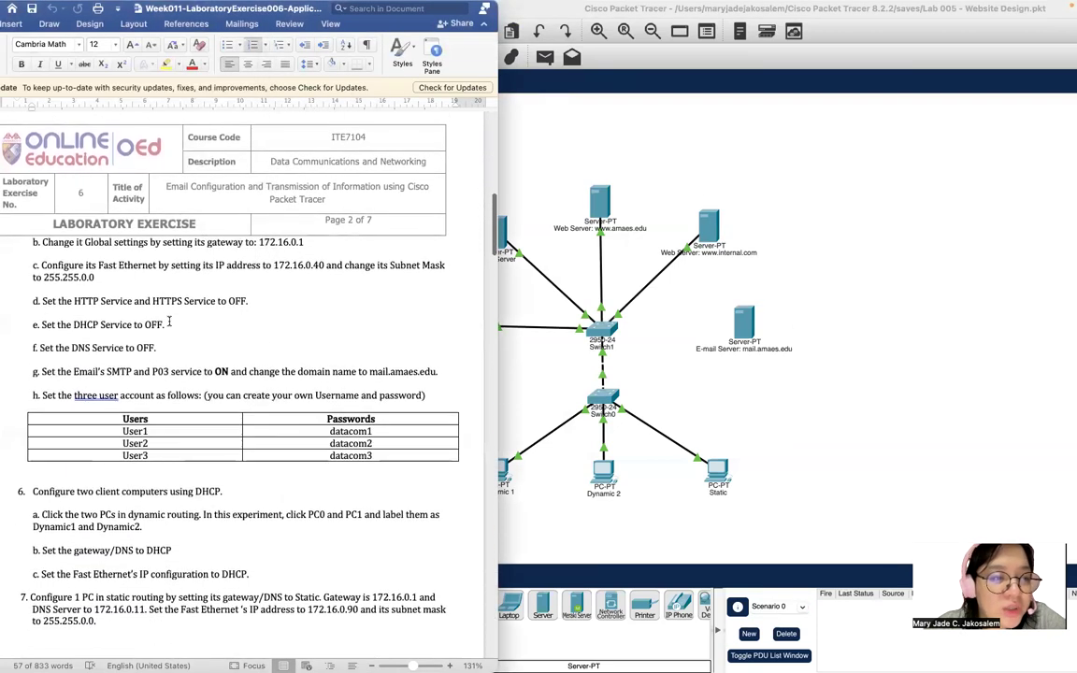
scroll(228, 240, "down", 3)
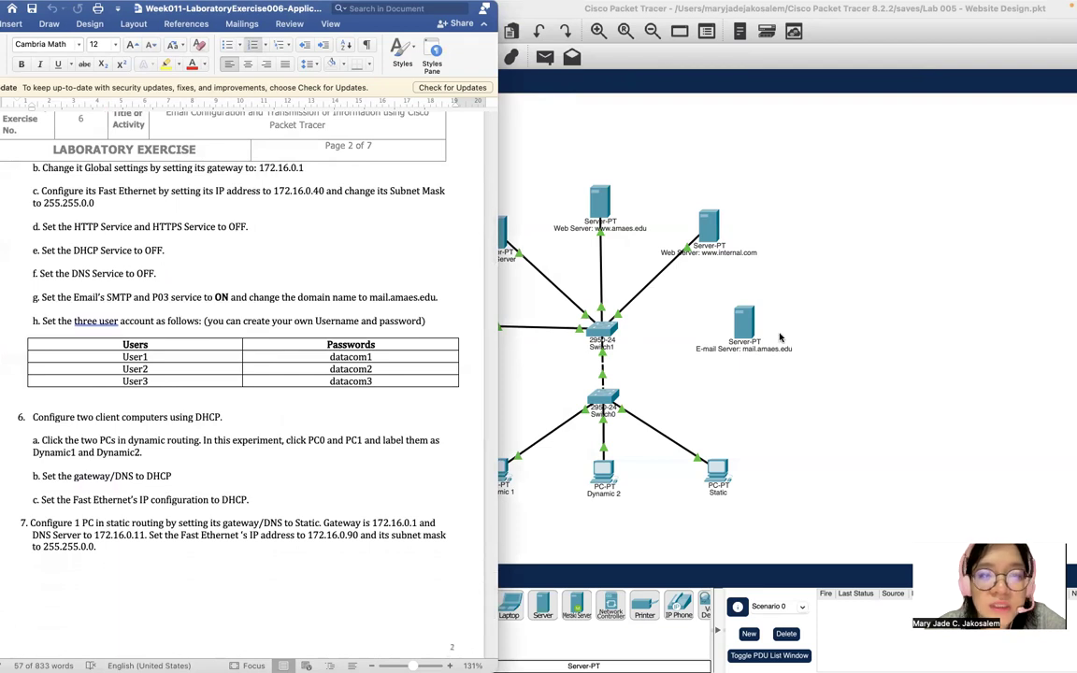
left_click(734, 349)
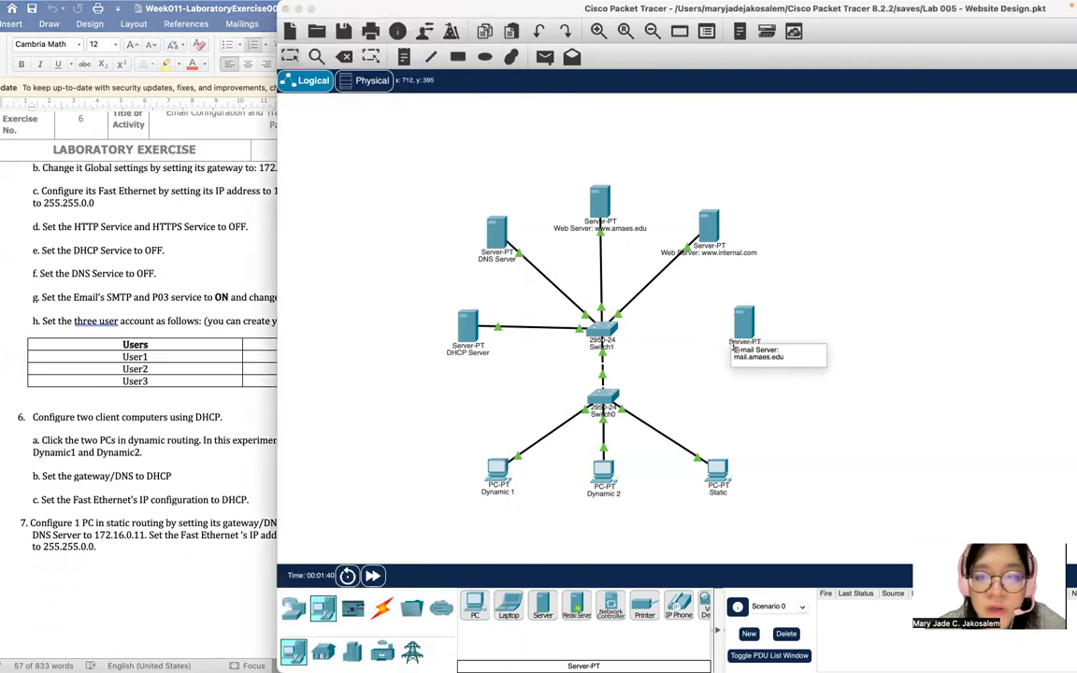
left_click(744, 323)
Set the e-mail server's default gateway to 172.16.0.1.
left_click(504, 171)
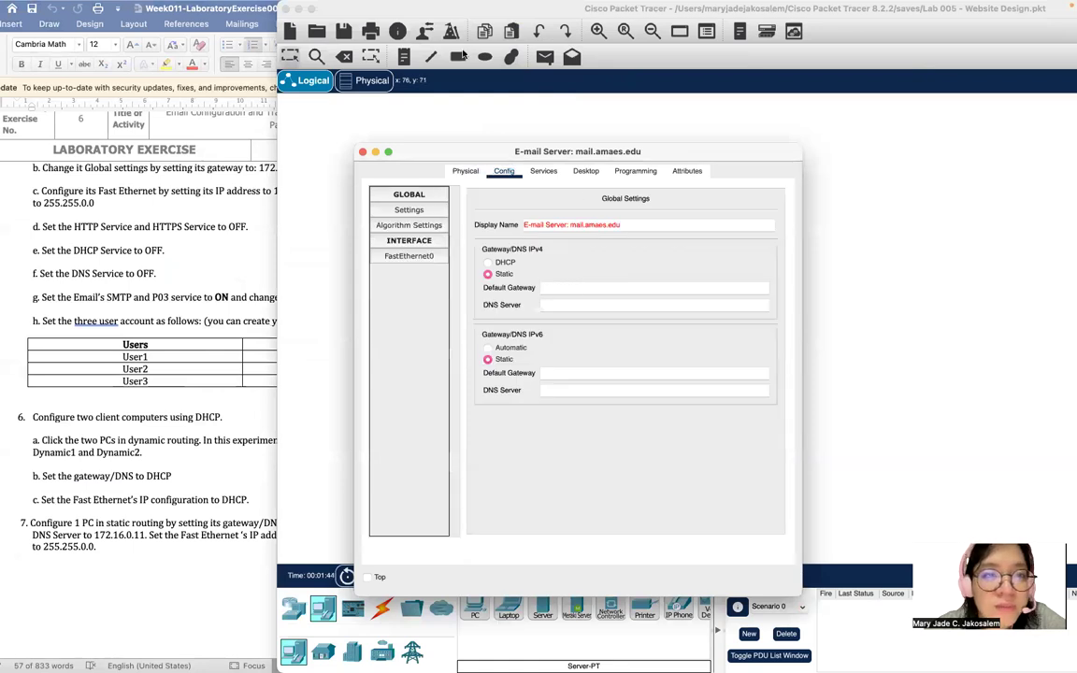
left_click_drag(511, 19, 687, 18)
left_click_drag(421, 152, 580, 81)
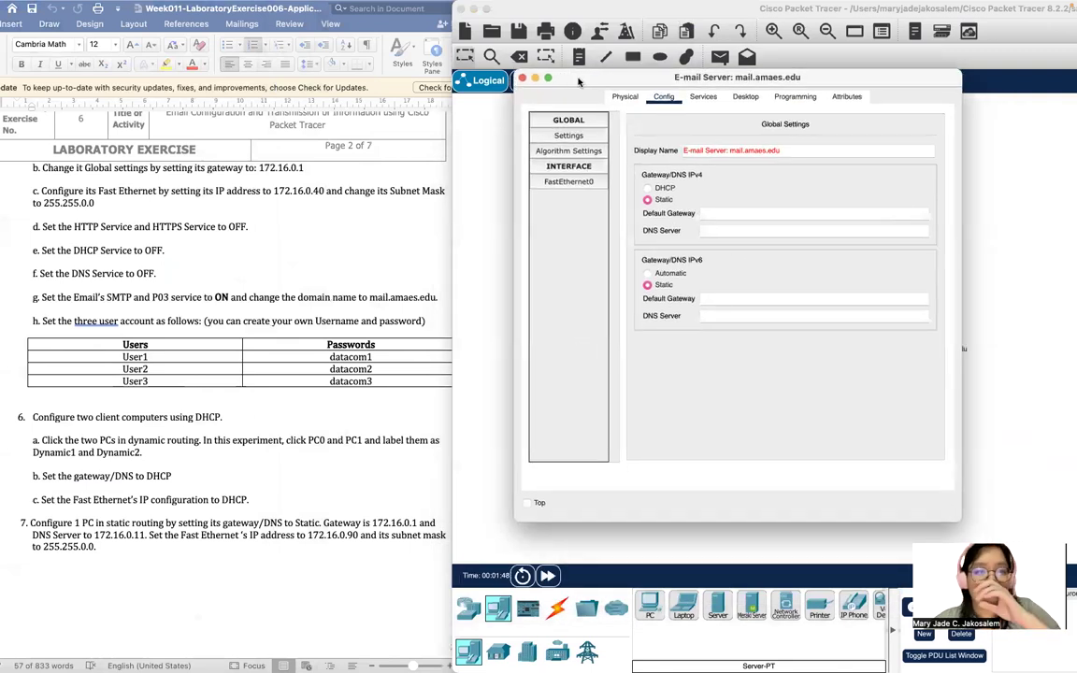
left_click(720, 213)
type("172.16")
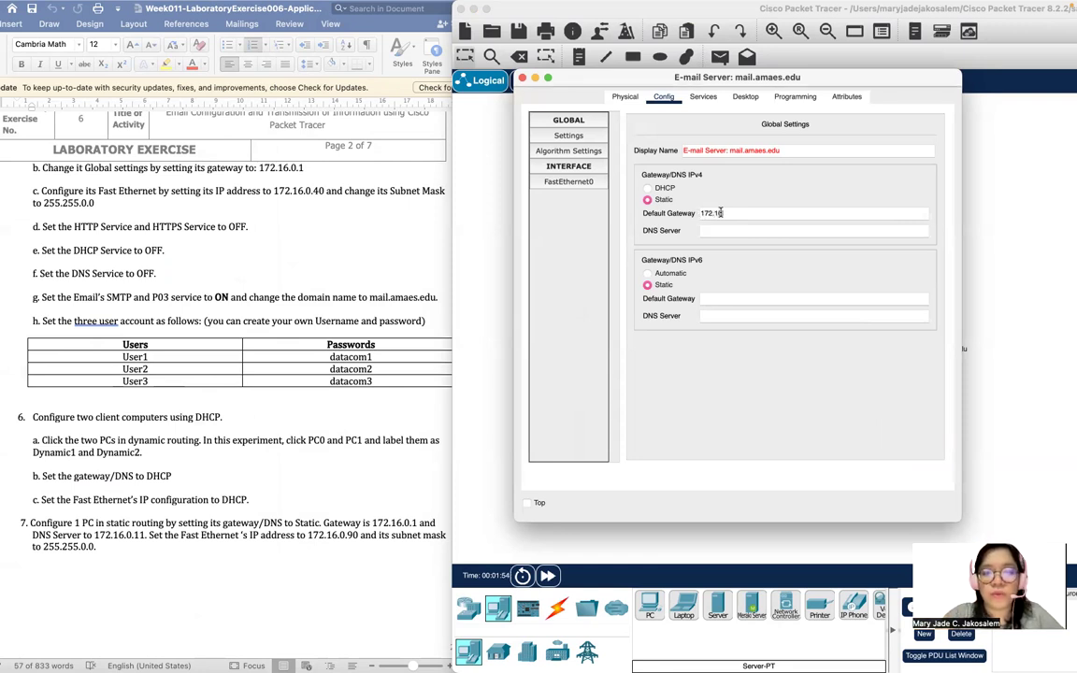
type(".0.1")
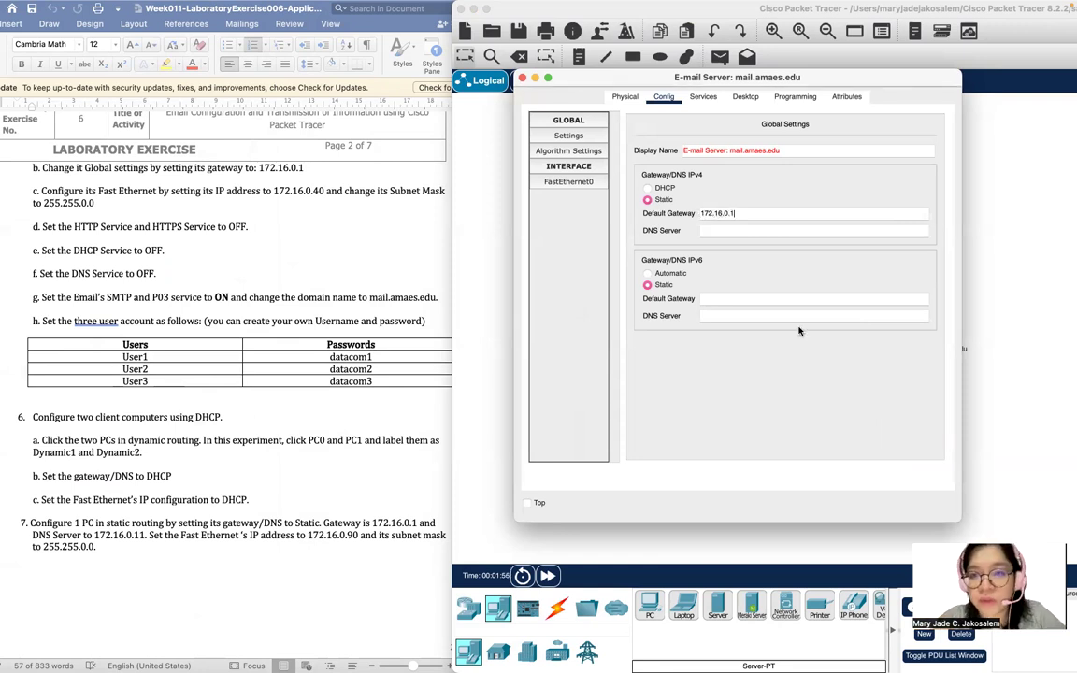
Give FastEthernet0 the static address 172.16.0.40 with mask 255.255.0.0.
left_click(569, 182)
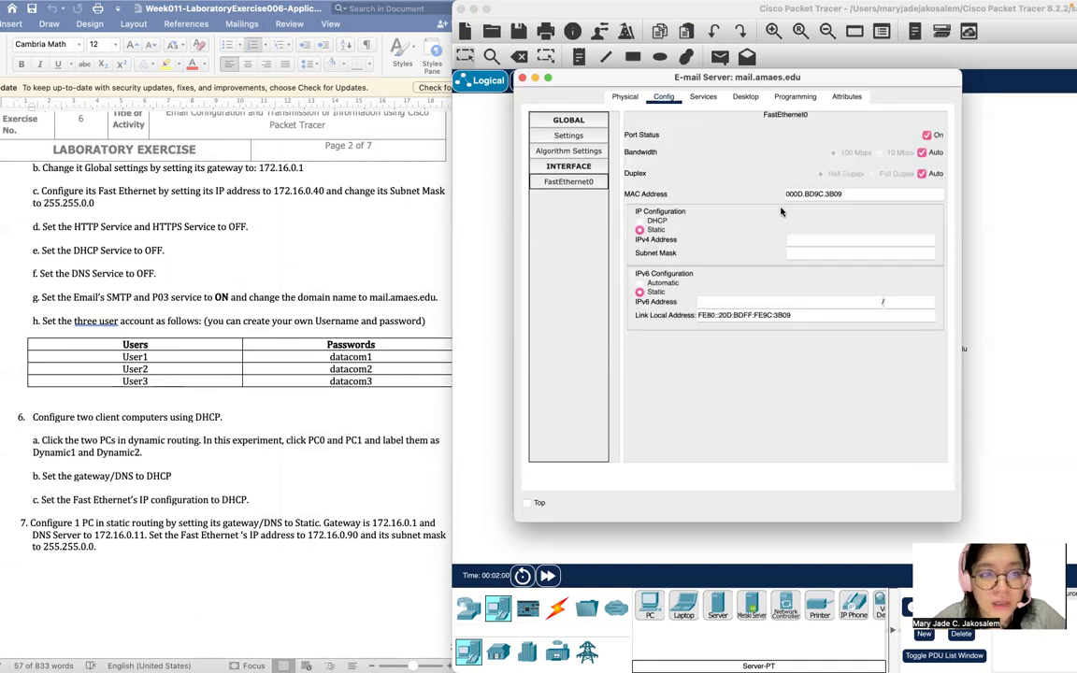
left_click(825, 240)
type("17")
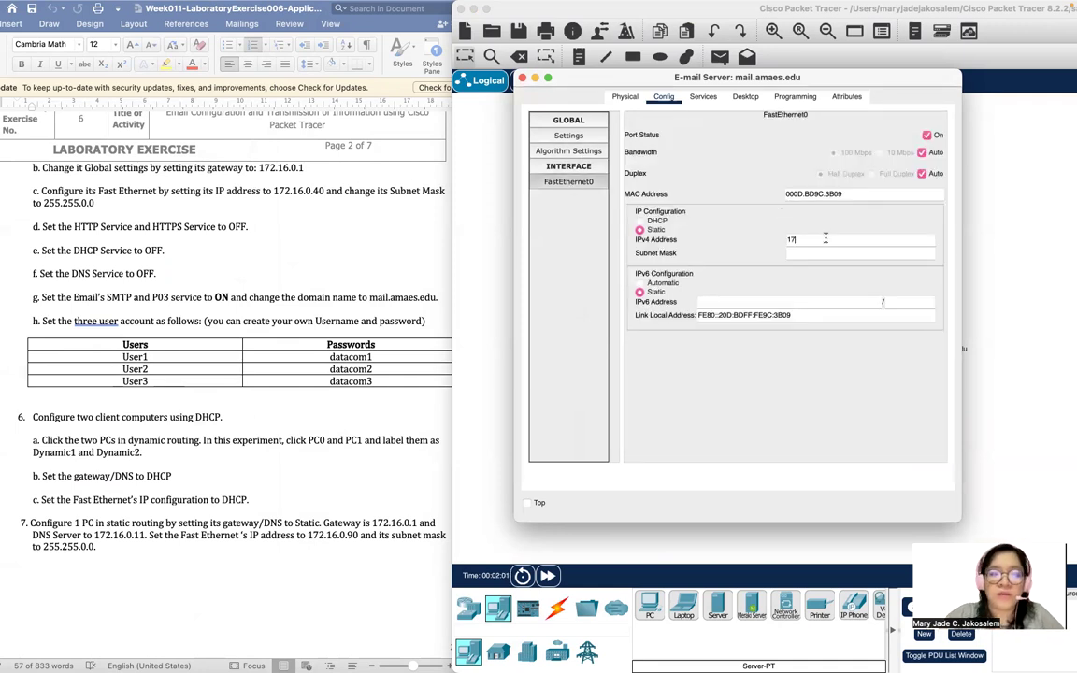
type("2.16.0.40")
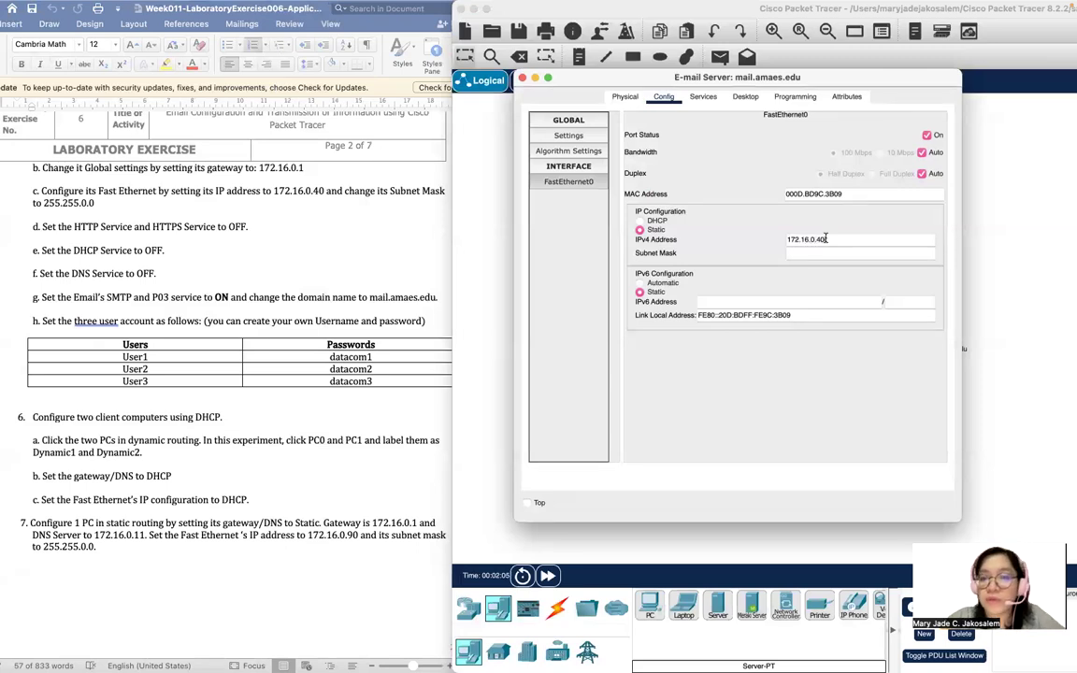
key("Tab")
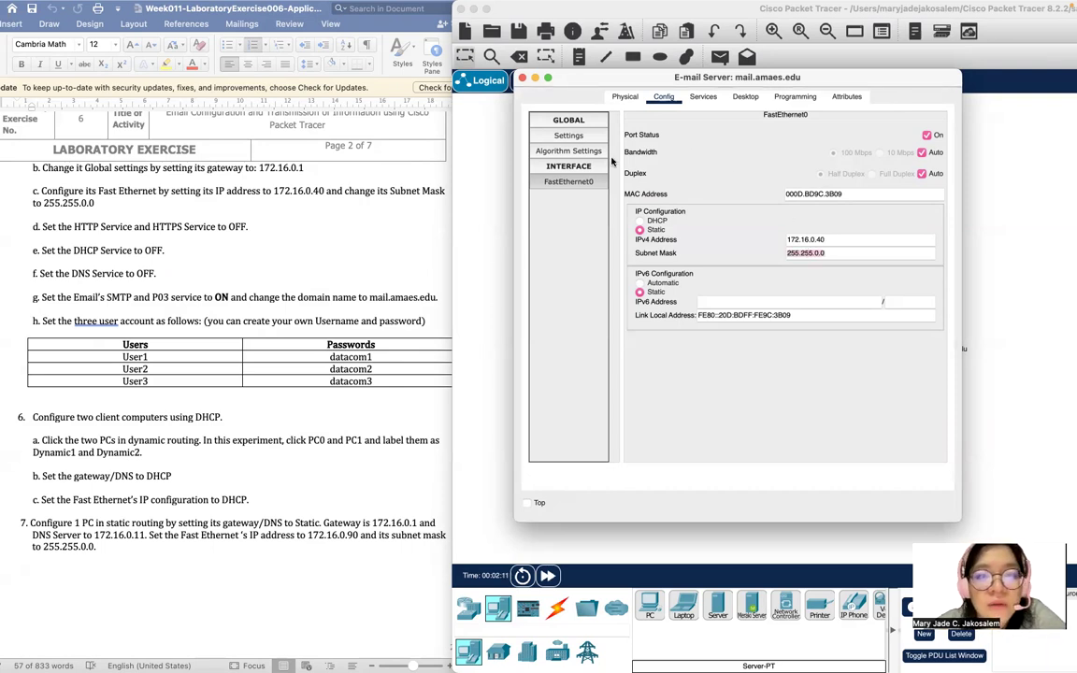
left_click(706, 97)
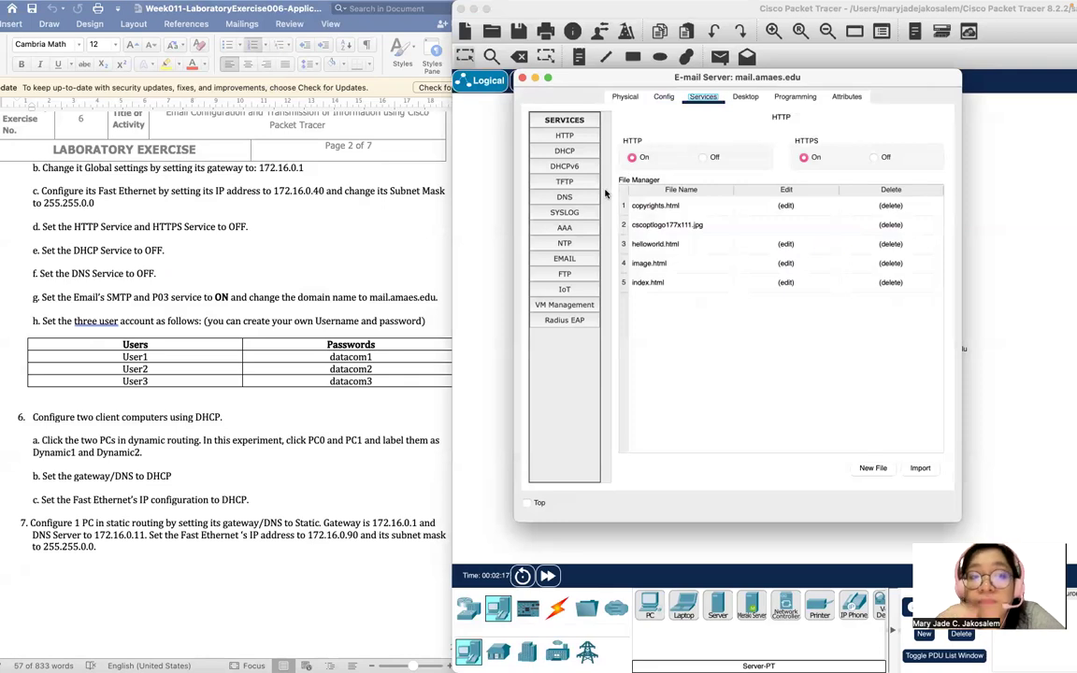
Turn off HTTP and HTTPS on the e-mail server and confirm DHCP and DNS are off.
left_click(566, 137)
left_click(704, 157)
left_click(874, 157)
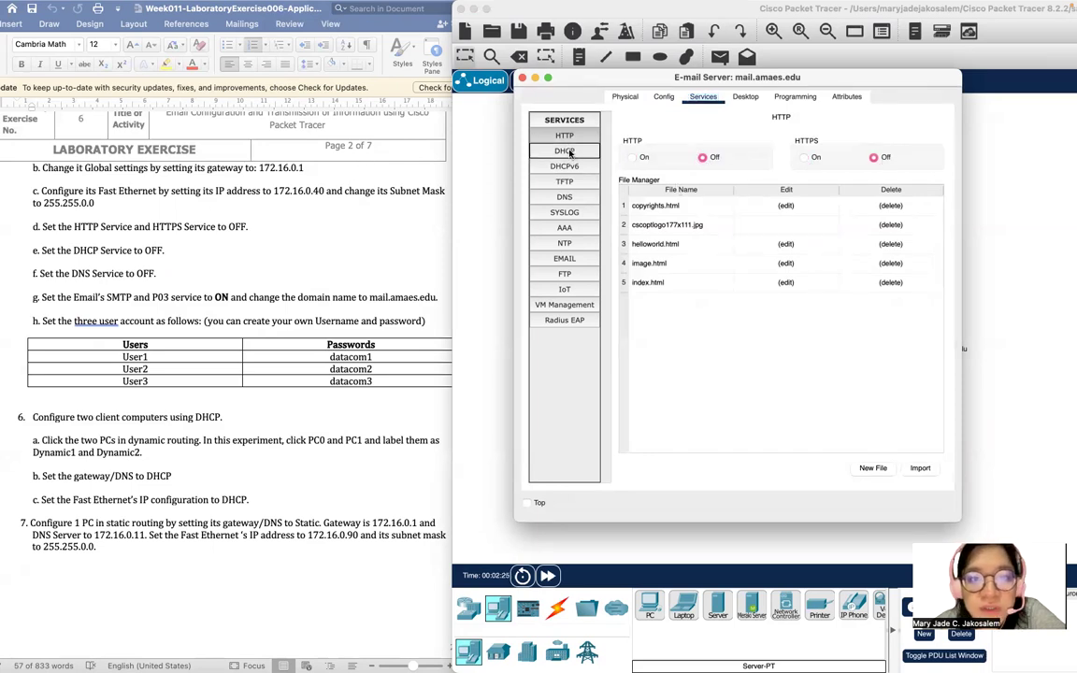
left_click(566, 151)
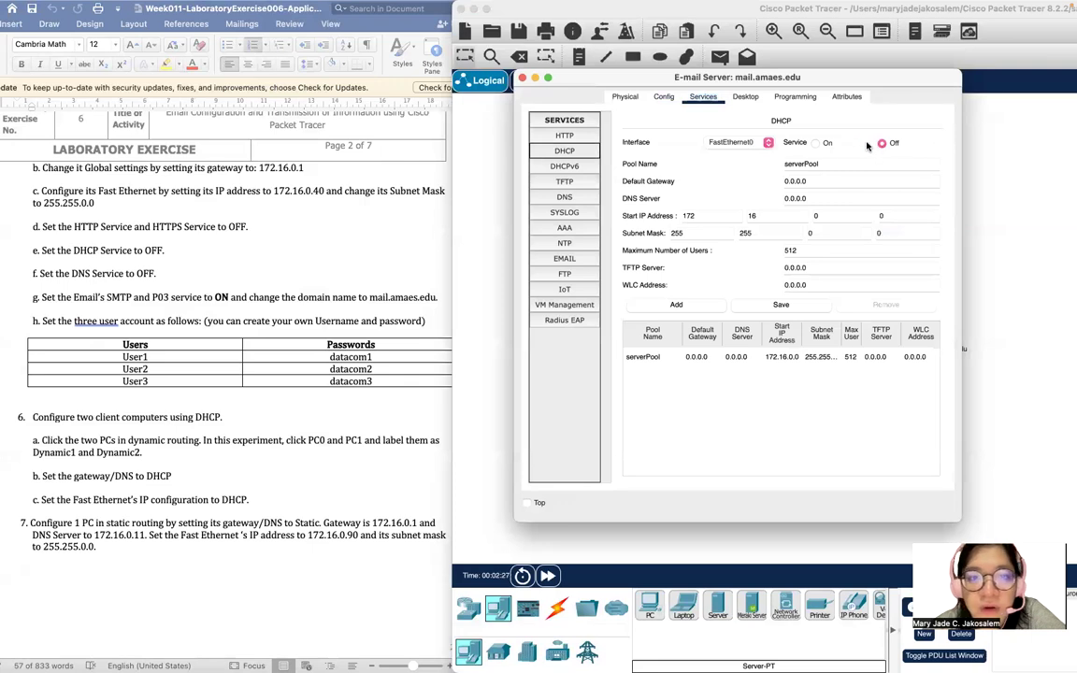
left_click(566, 195)
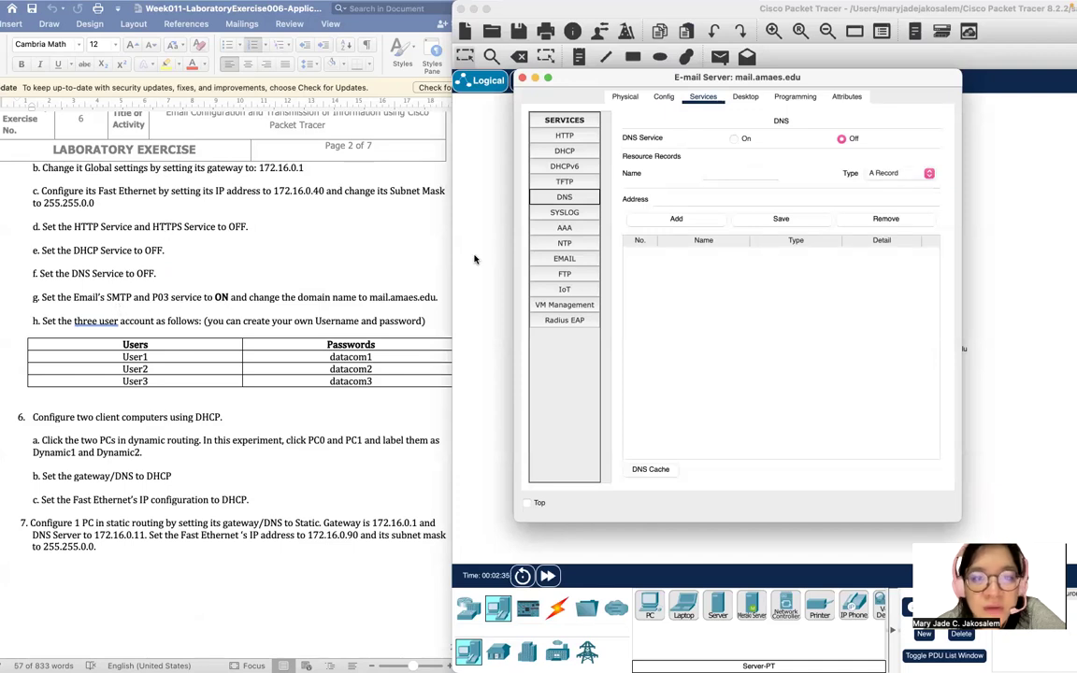
left_click(563, 258)
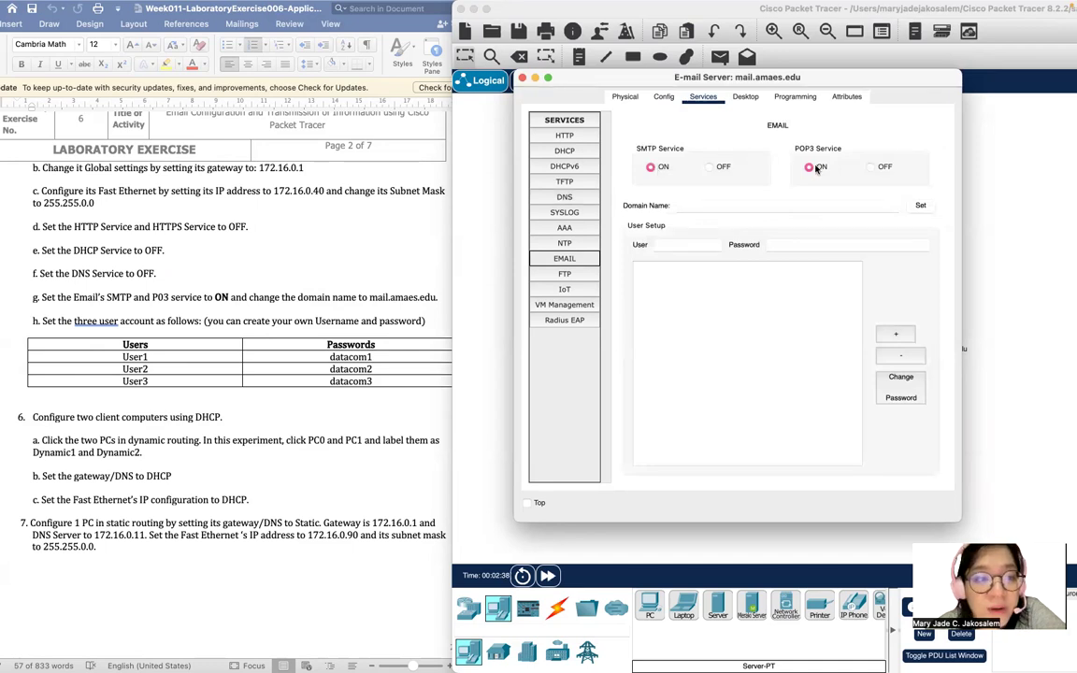
Correct 'P03' to 'P0P3' in item g of the Word instructions.
left_click(195, 298)
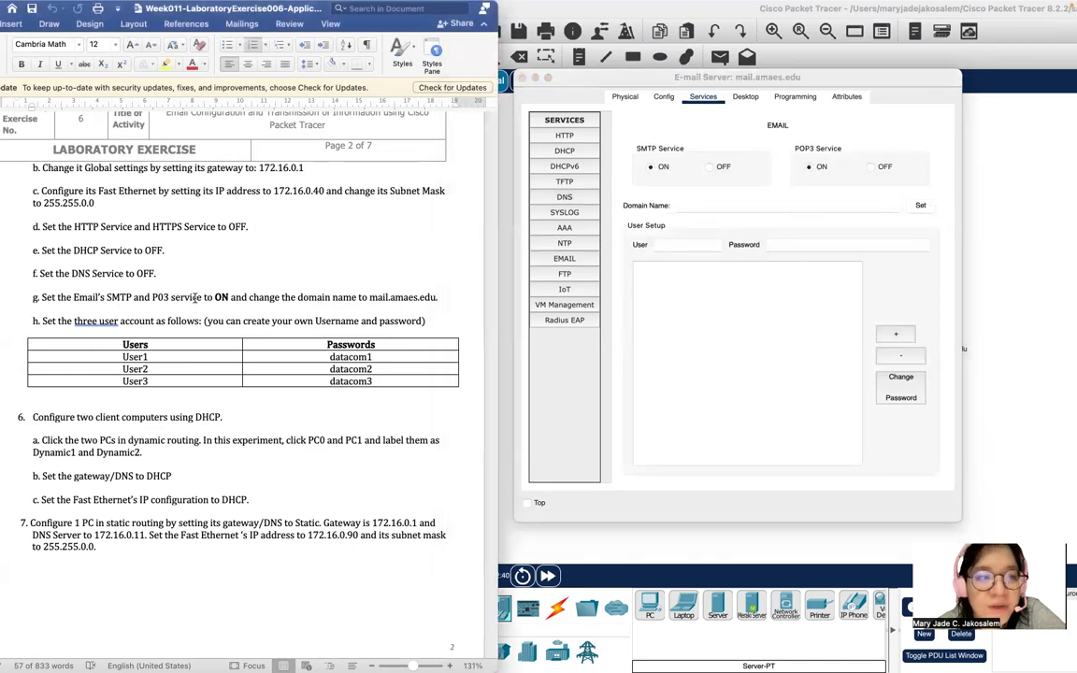
left_click(162, 296)
type("P")
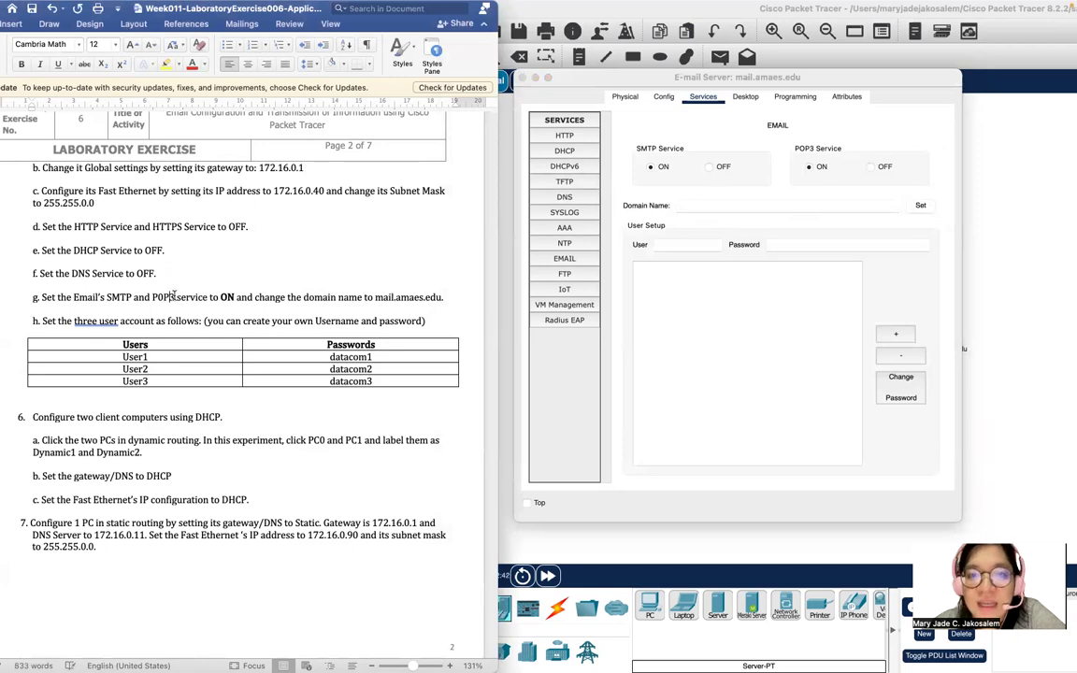
scroll(299, 327, "down", 2)
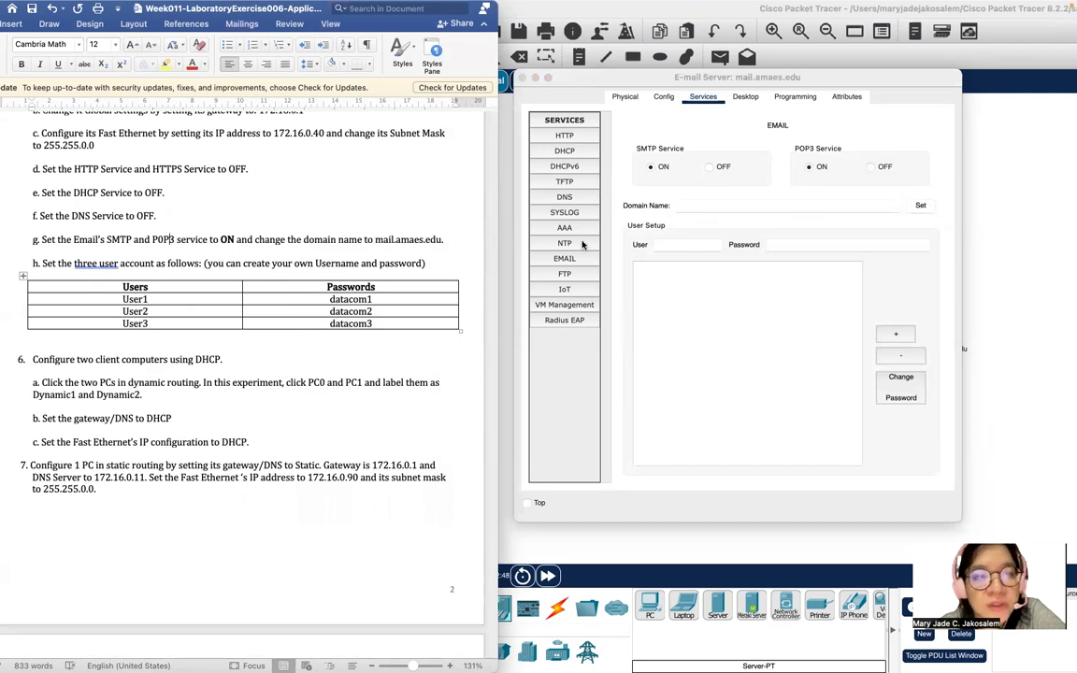
Add mail user User1 with its password in EMAIL User Setup, then close the server window.
left_click(694, 246)
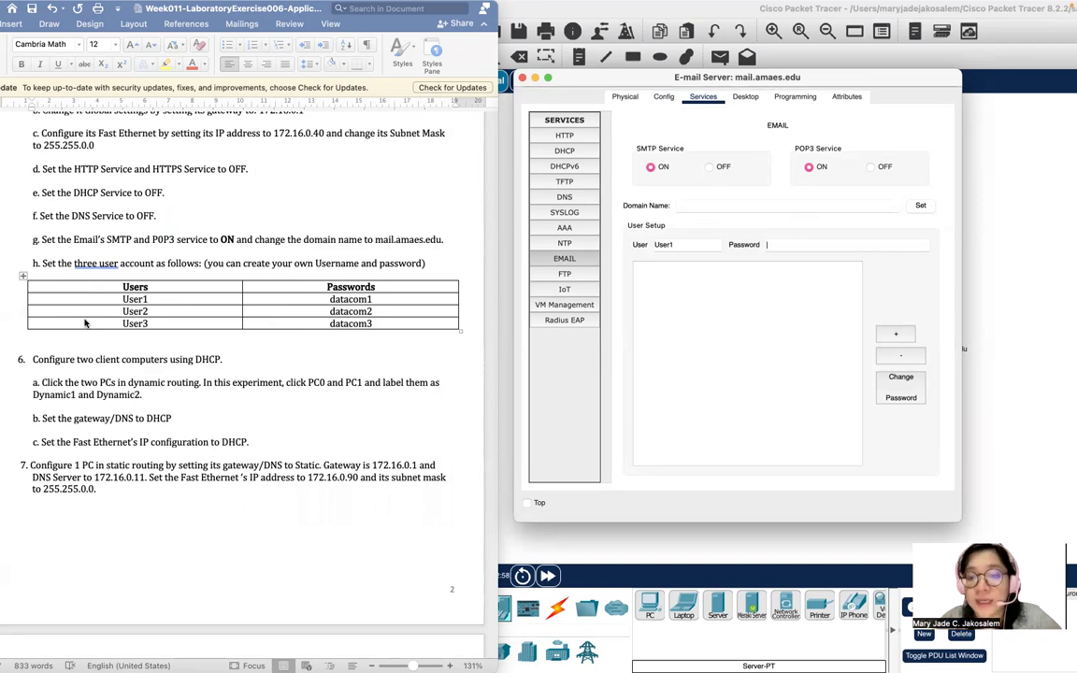
type("om1")
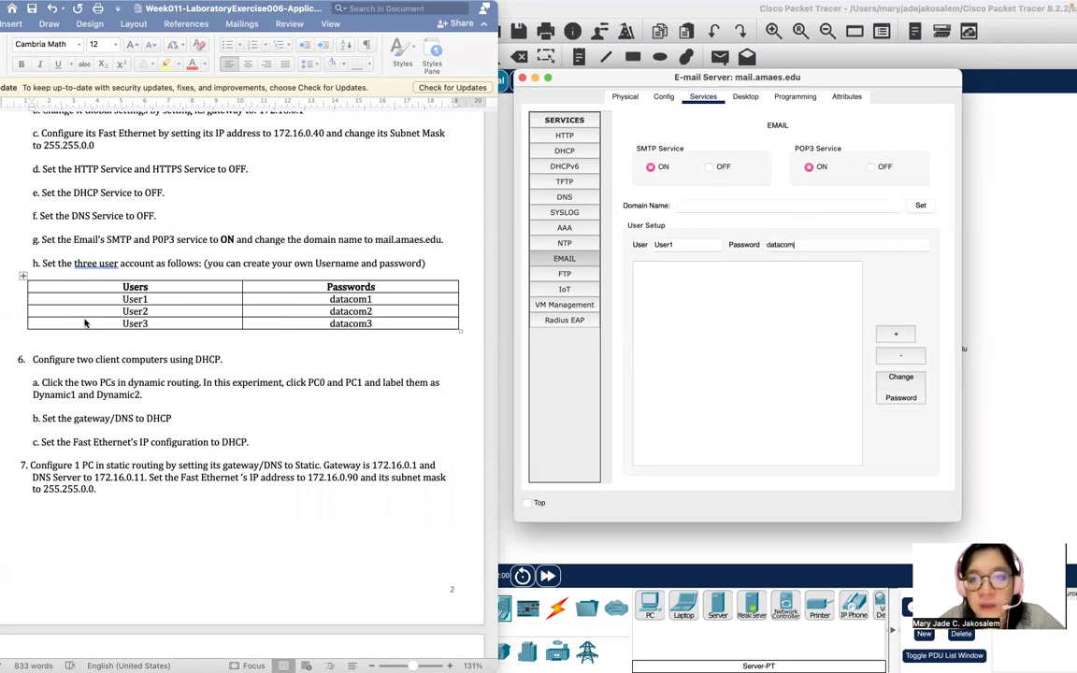
left_click(897, 333)
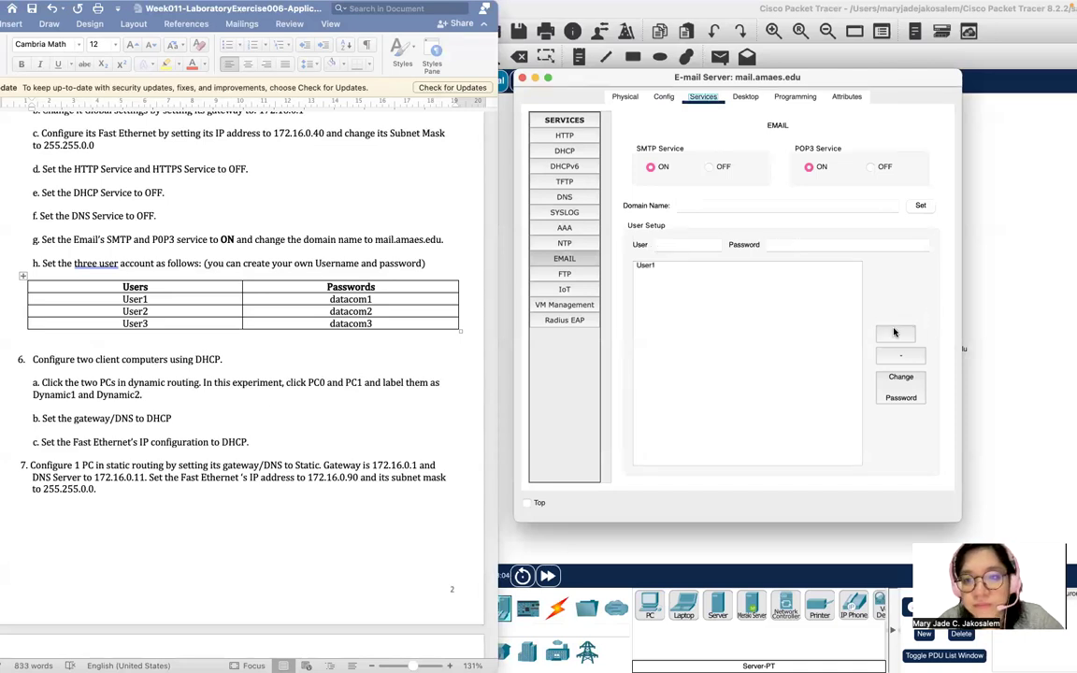
left_click(693, 266)
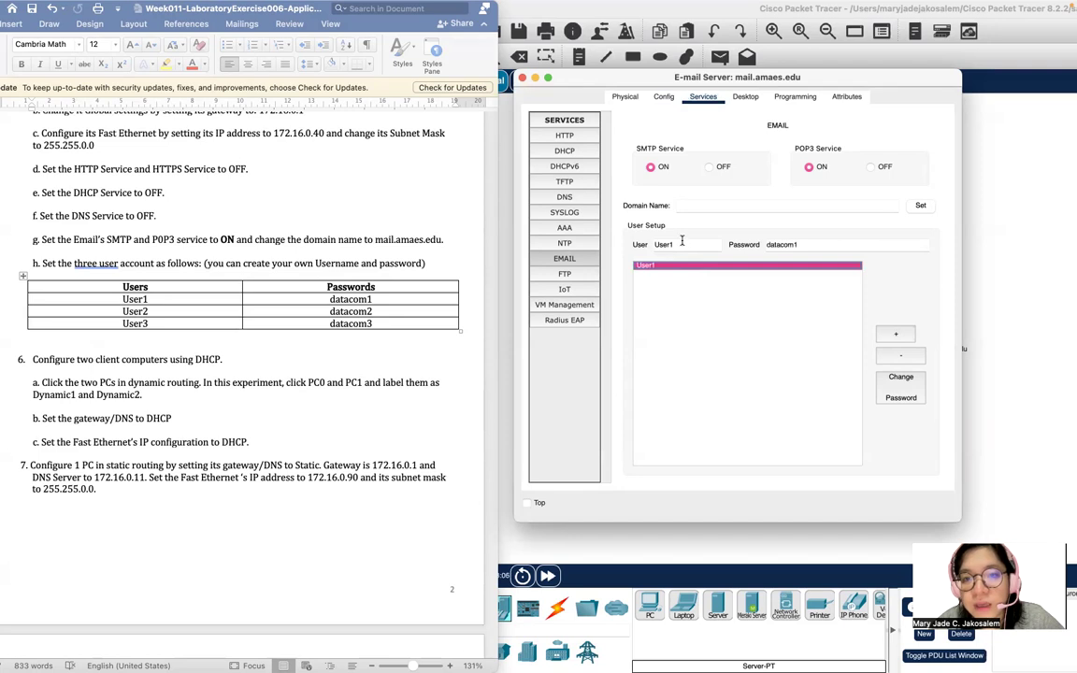
left_click(828, 248)
left_click(925, 294)
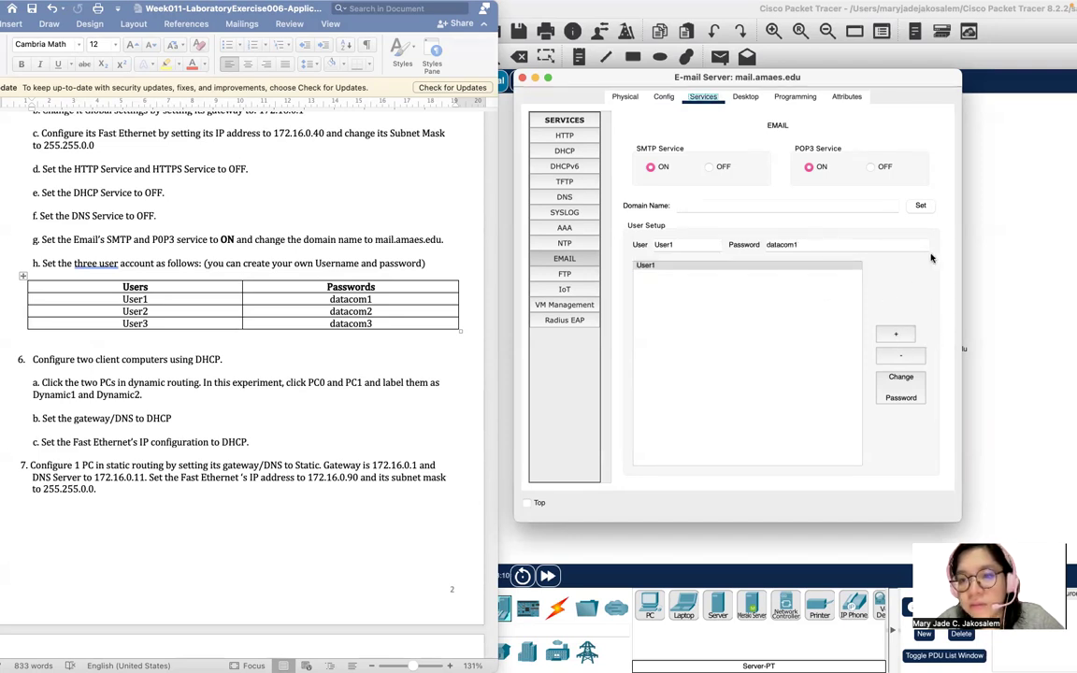
left_click(810, 243)
left_click(896, 334)
left_click(572, 347)
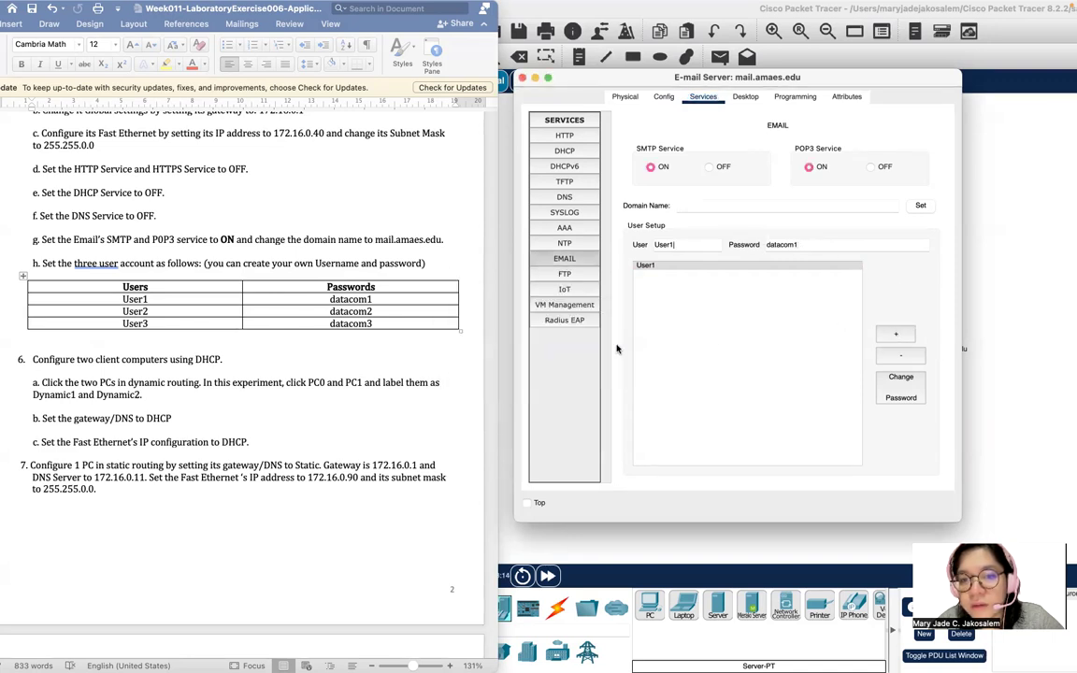
left_click(735, 324)
left_click(680, 244)
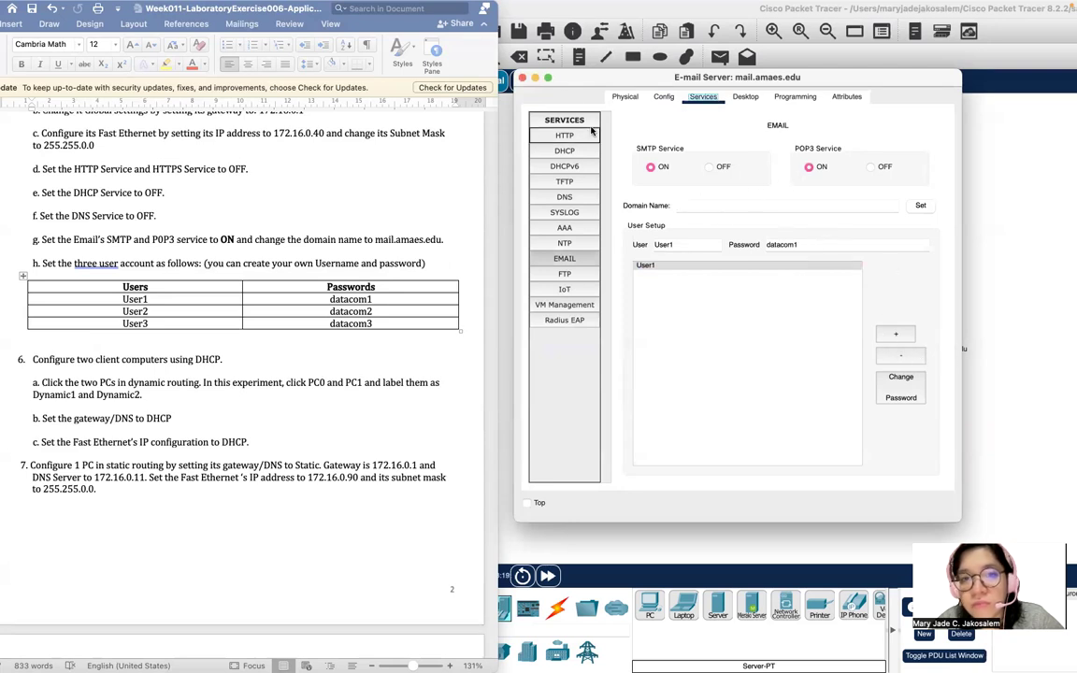
left_click(521, 78)
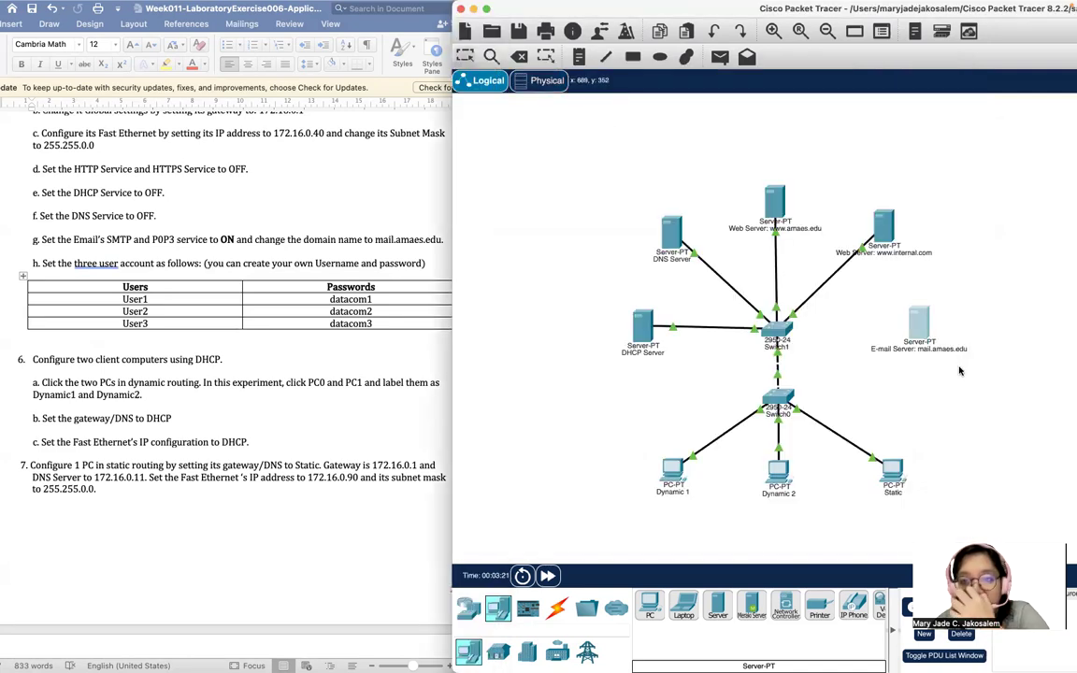
Add mail account User2 with its password to the e-mail server.
left_click(921, 325)
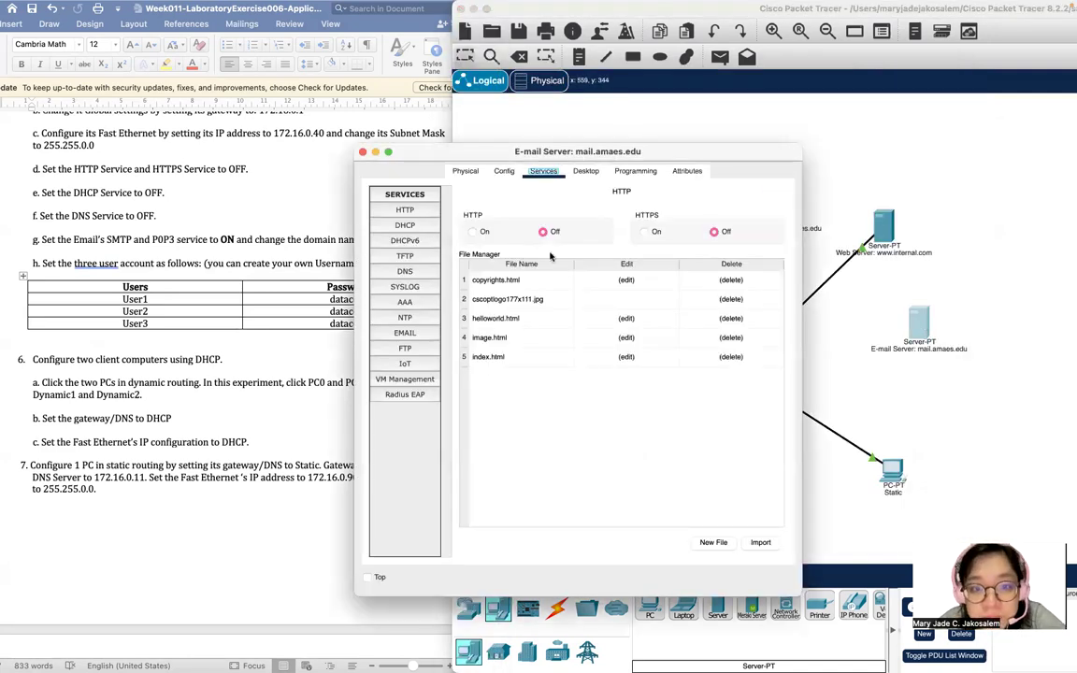
left_click(416, 334)
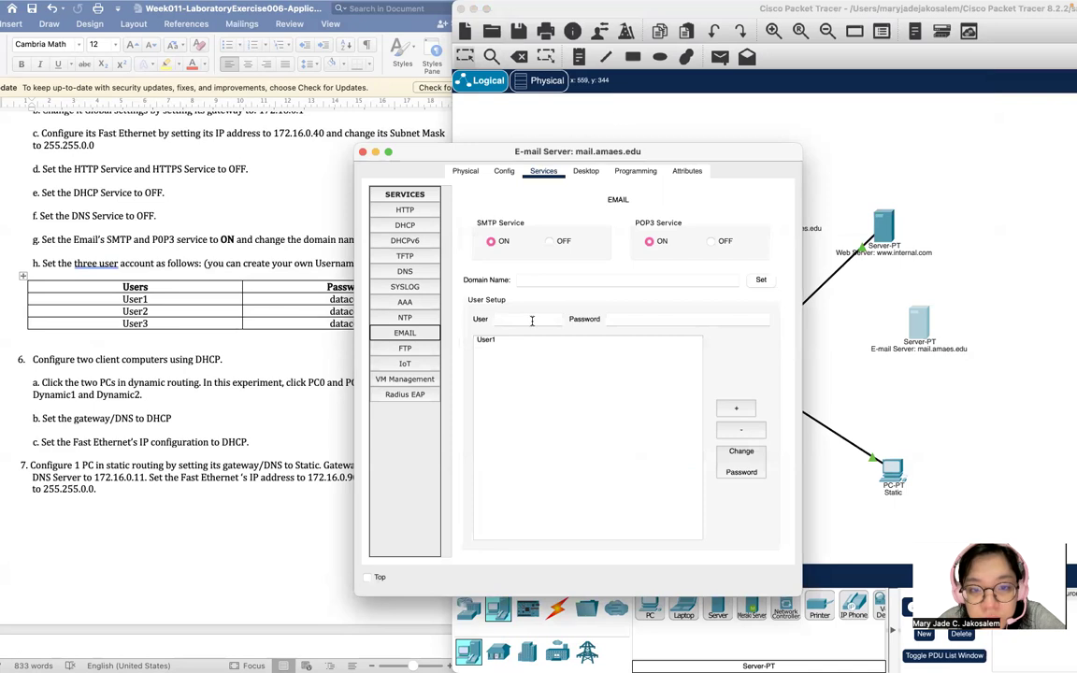
type("User")
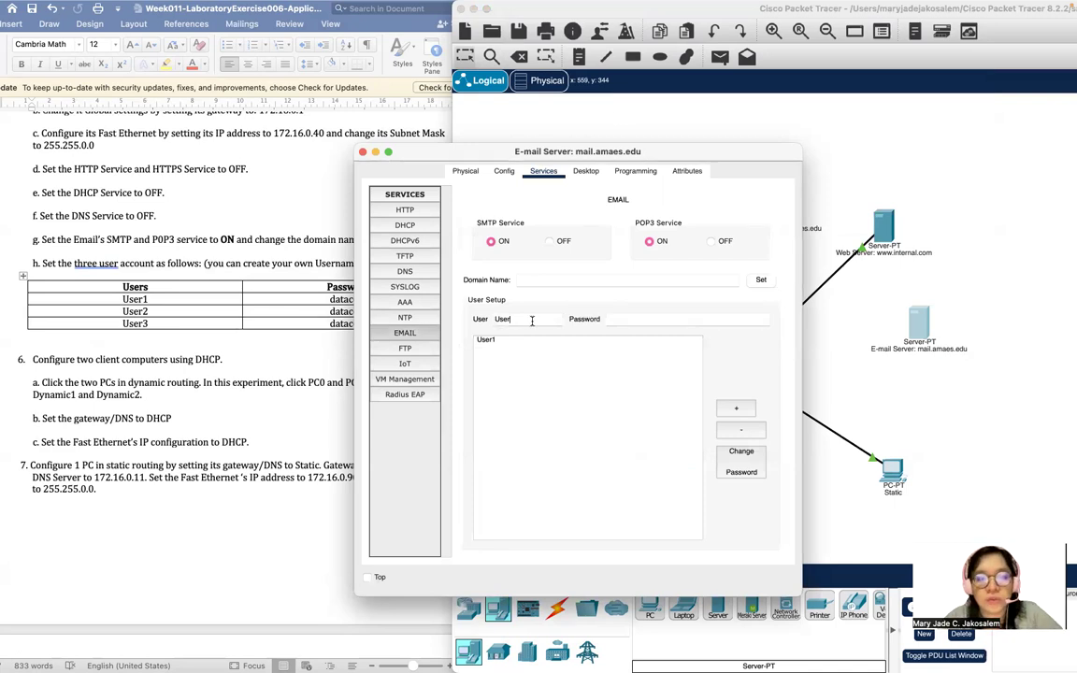
type("datacom2")
left_click(153, 266)
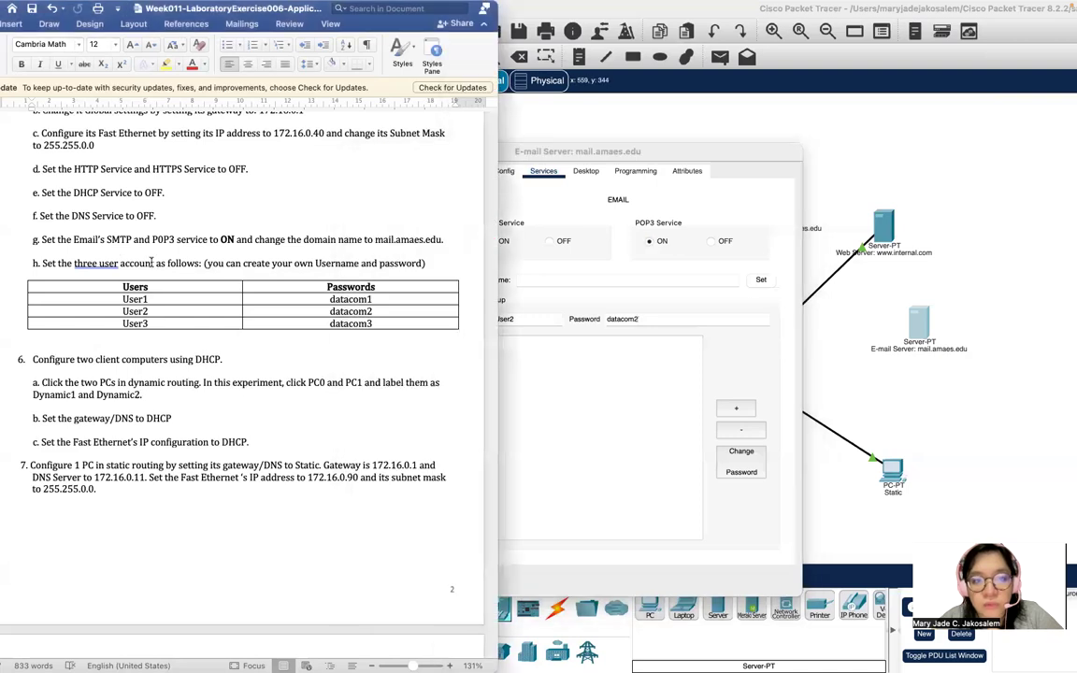
left_click(705, 170)
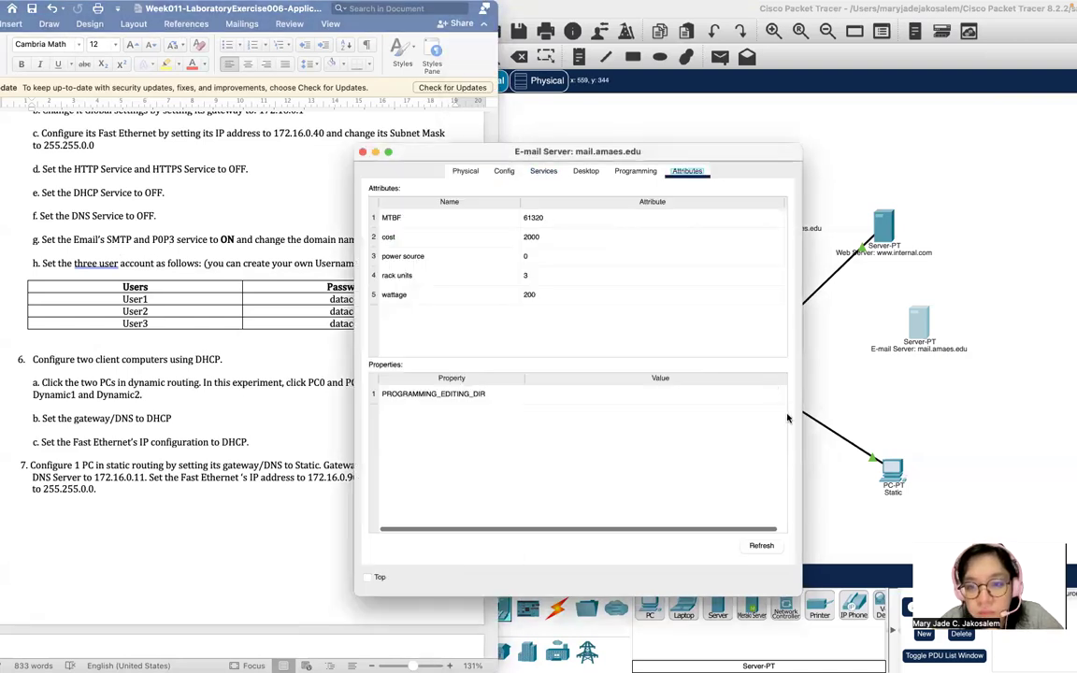
left_click(506, 172)
left_click(543, 171)
left_click(740, 411)
Add mail account User3 with its password.
left_click(510, 319)
type("User3")
key("Tab")
type("datacom3")
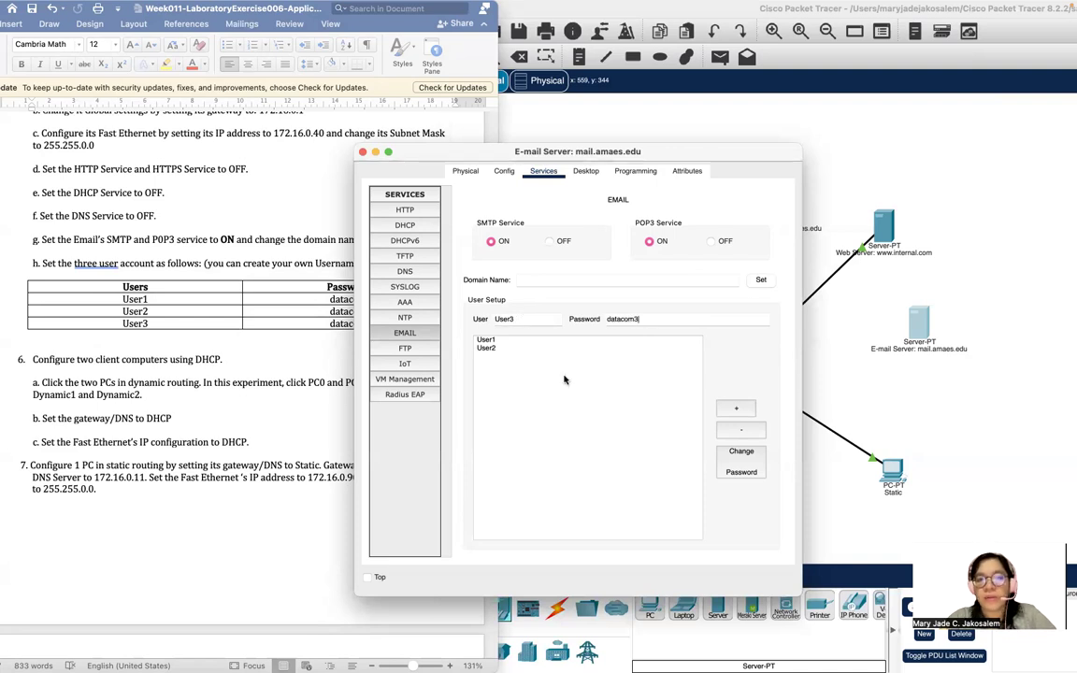
left_click(734, 411)
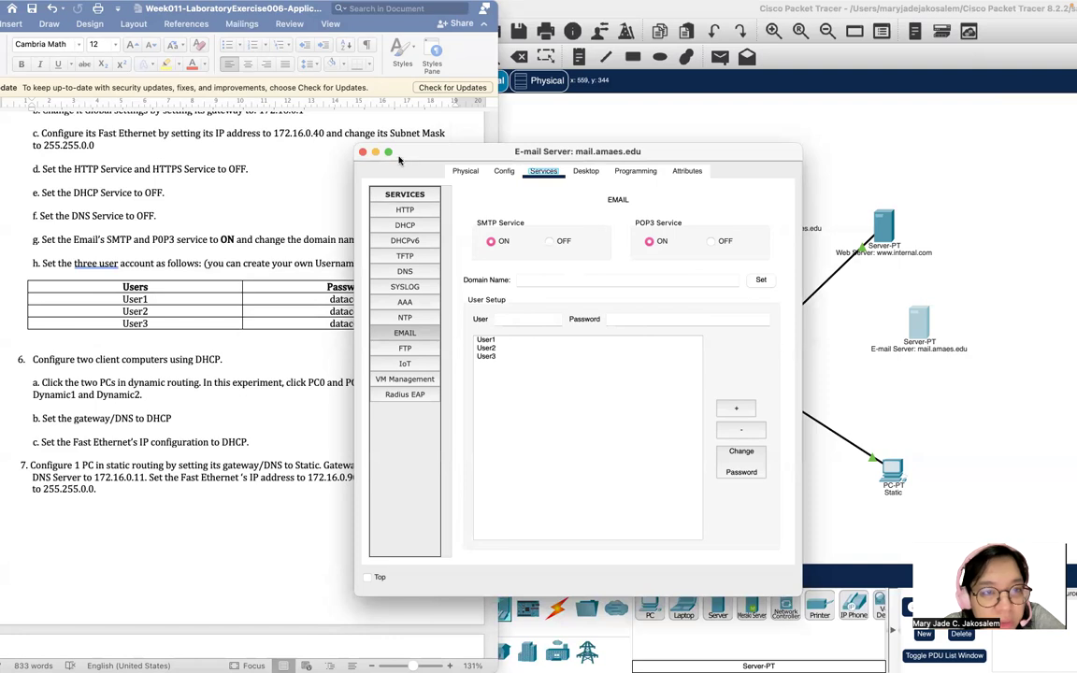
Confirm the Dynamic 1 PC gets its gateway, DNS and FastEthernet0 address via DHCP.
left_click(363, 152)
scroll(271, 426, "down", 5)
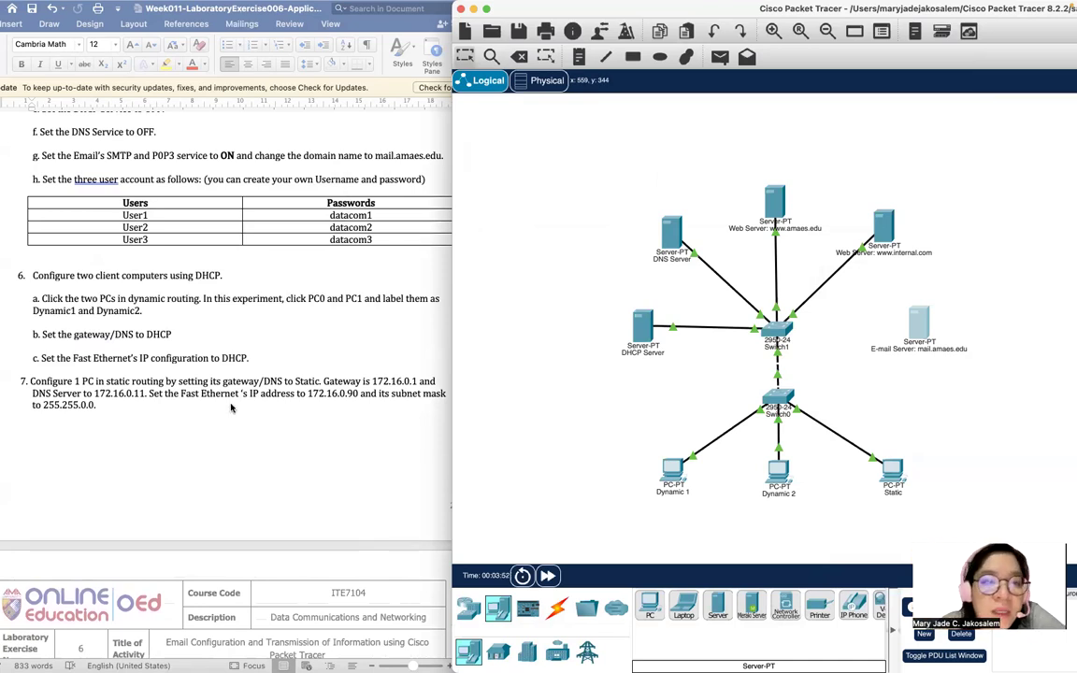
scroll(326, 354, "down", 2)
scroll(318, 346, "down", 3)
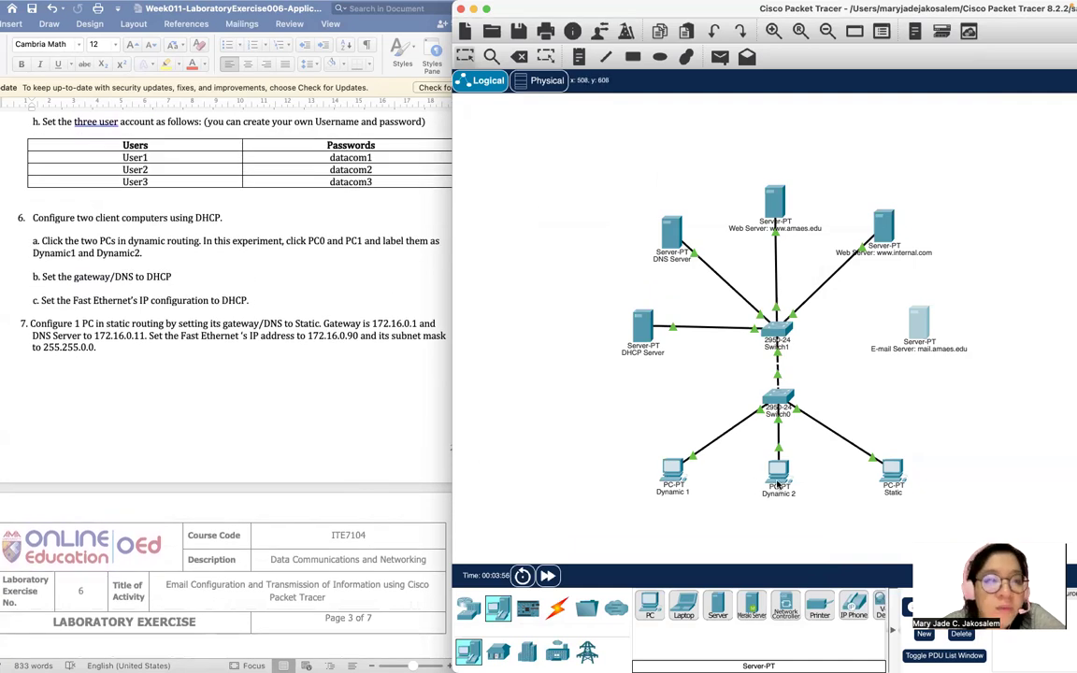
mouse_move(778, 485)
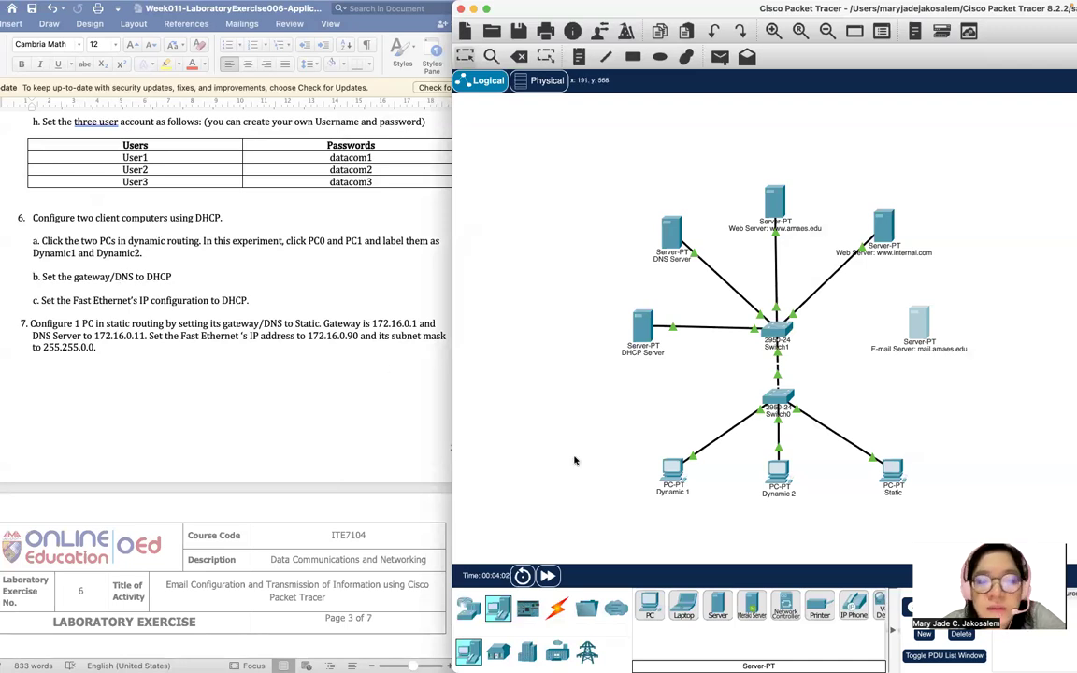
left_click(671, 487)
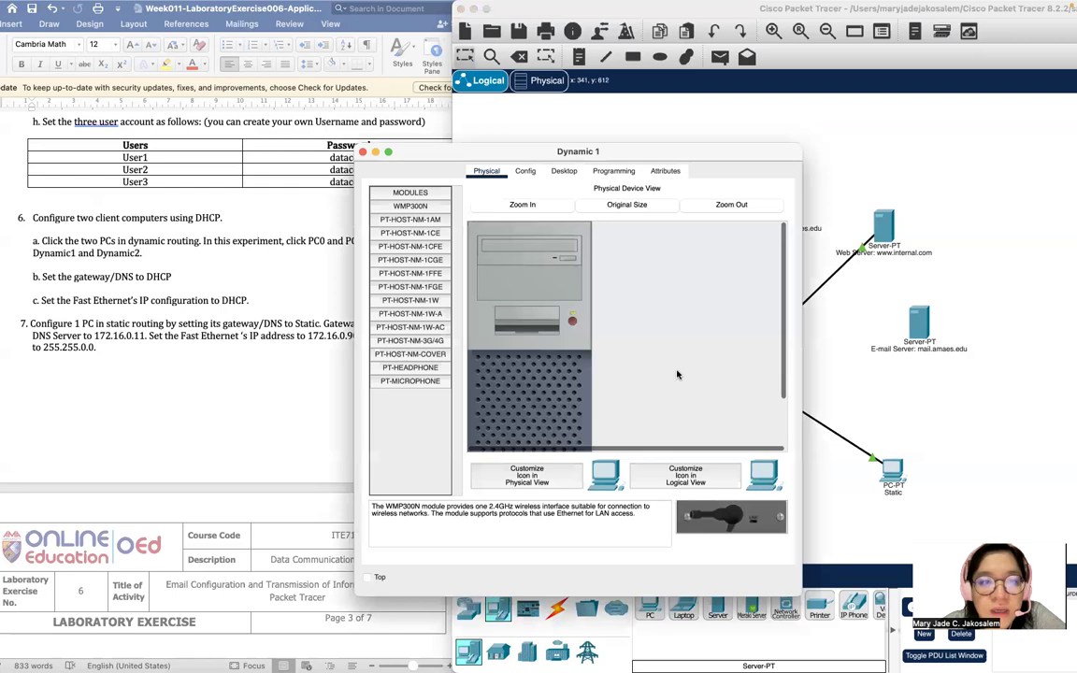
left_click(526, 171)
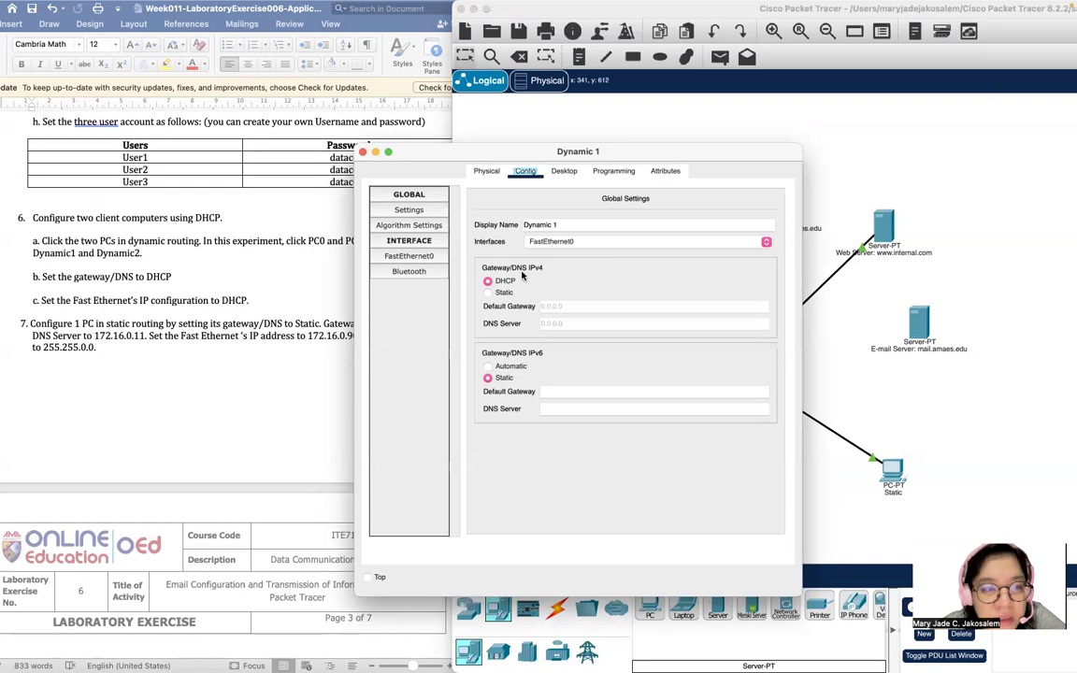
left_click(412, 255)
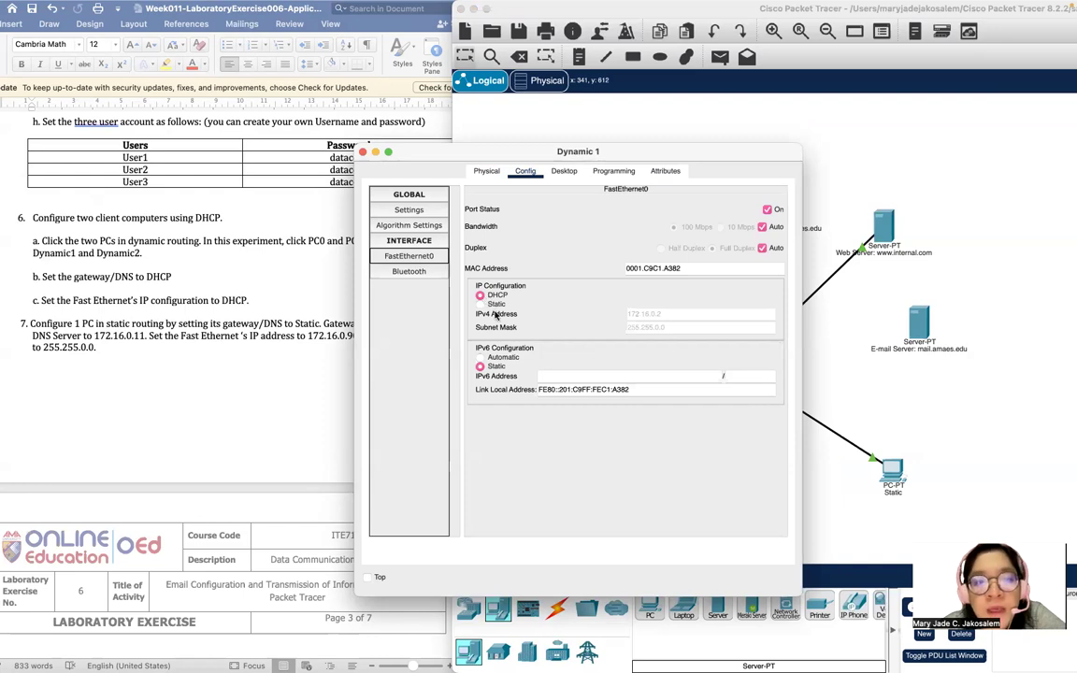
left_click(408, 209)
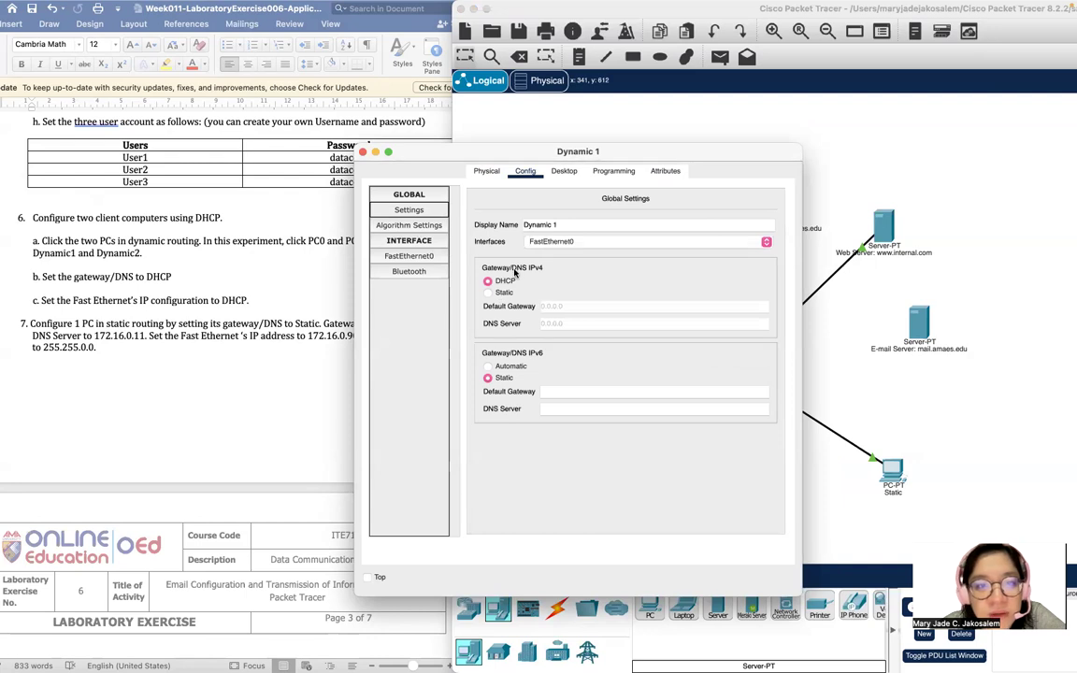
left_click(363, 152)
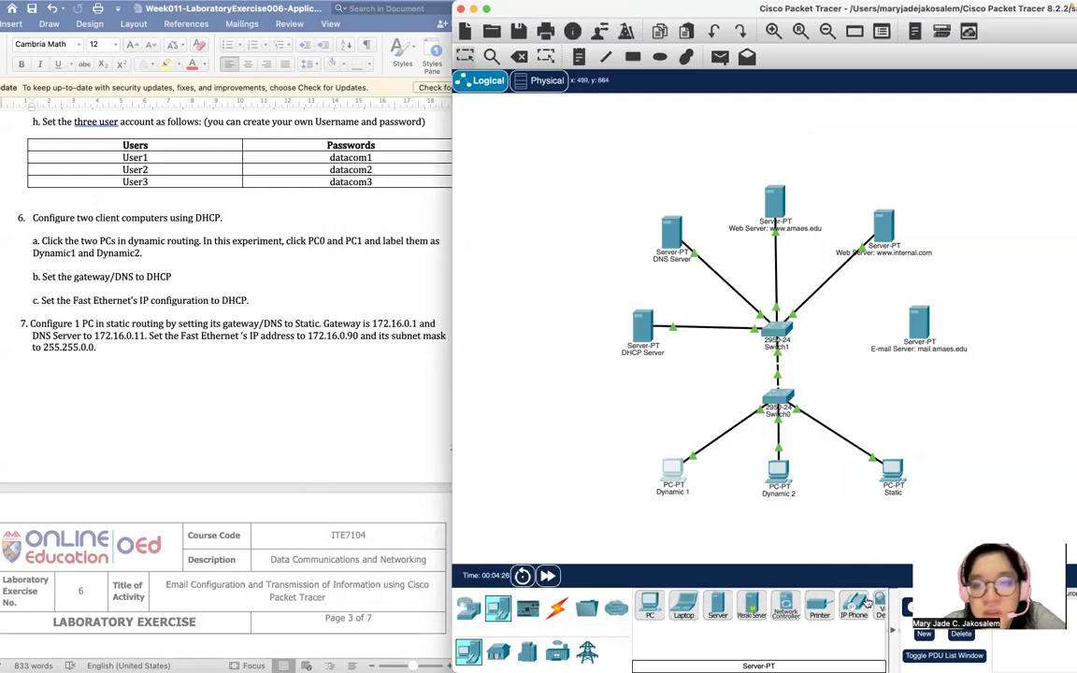
Confirm Dynamic 2 also uses DHCP for gateway, DNS and FastEthernet0, then open the Static PC.
left_click(781, 494)
left_click(778, 469)
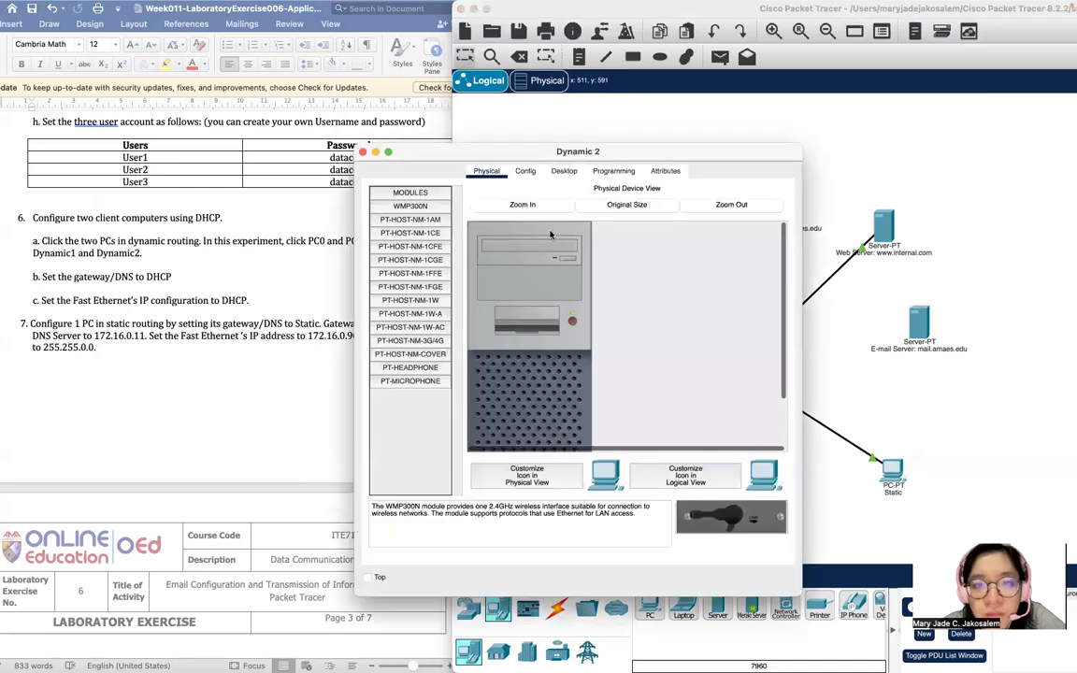
left_click(523, 171)
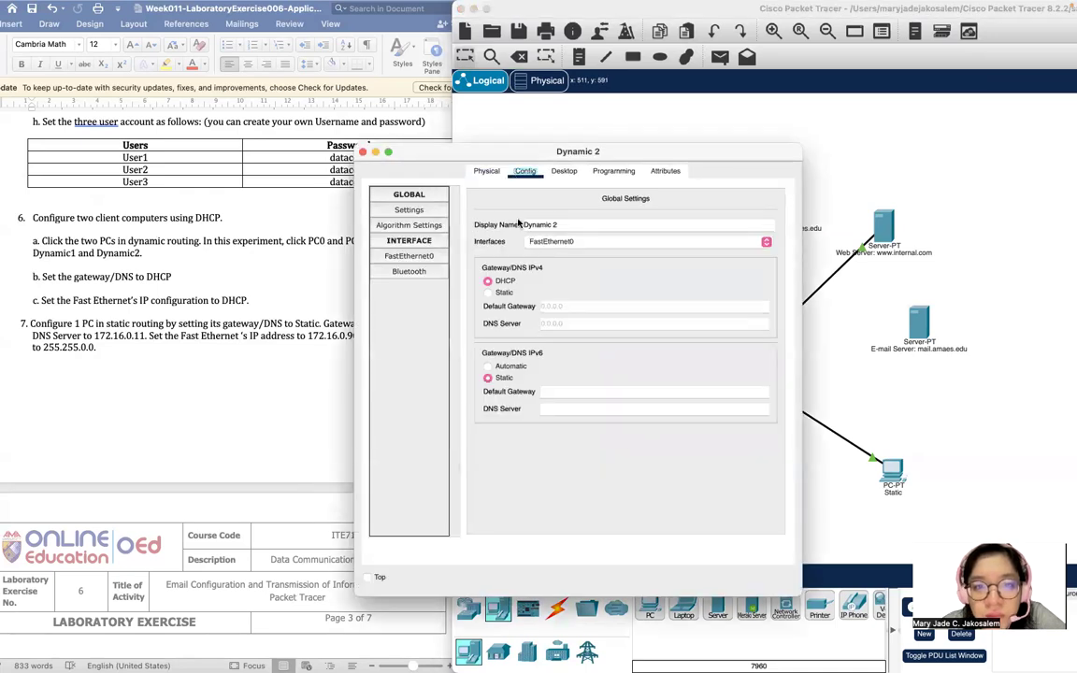
left_click(409, 256)
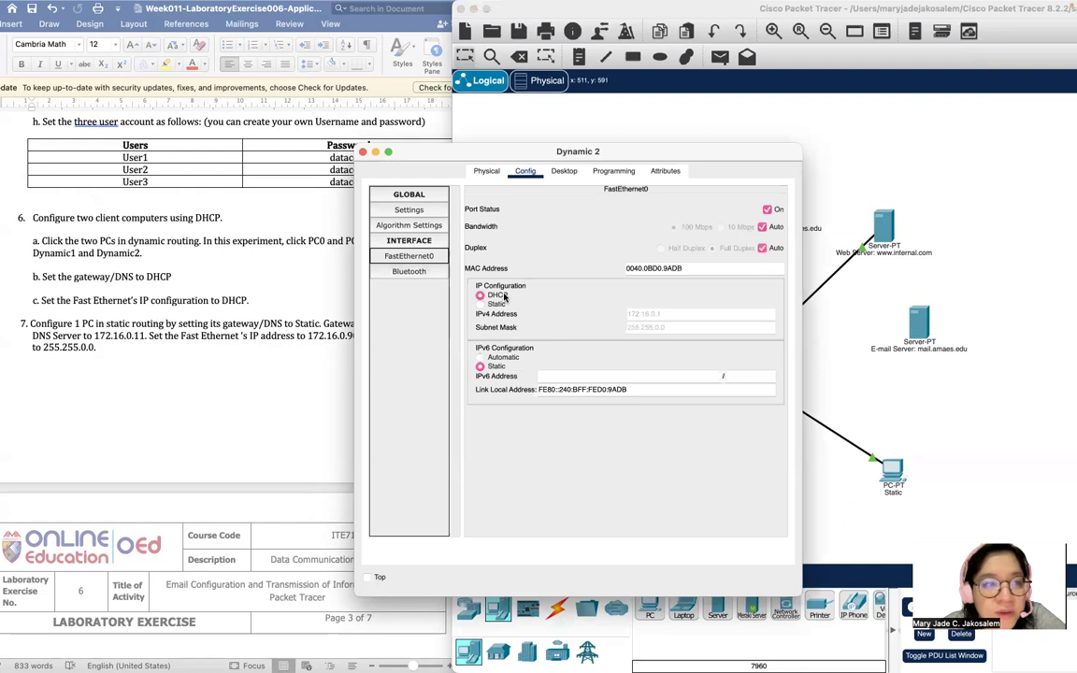
left_click(363, 152)
scroll(277, 270, "down", 3)
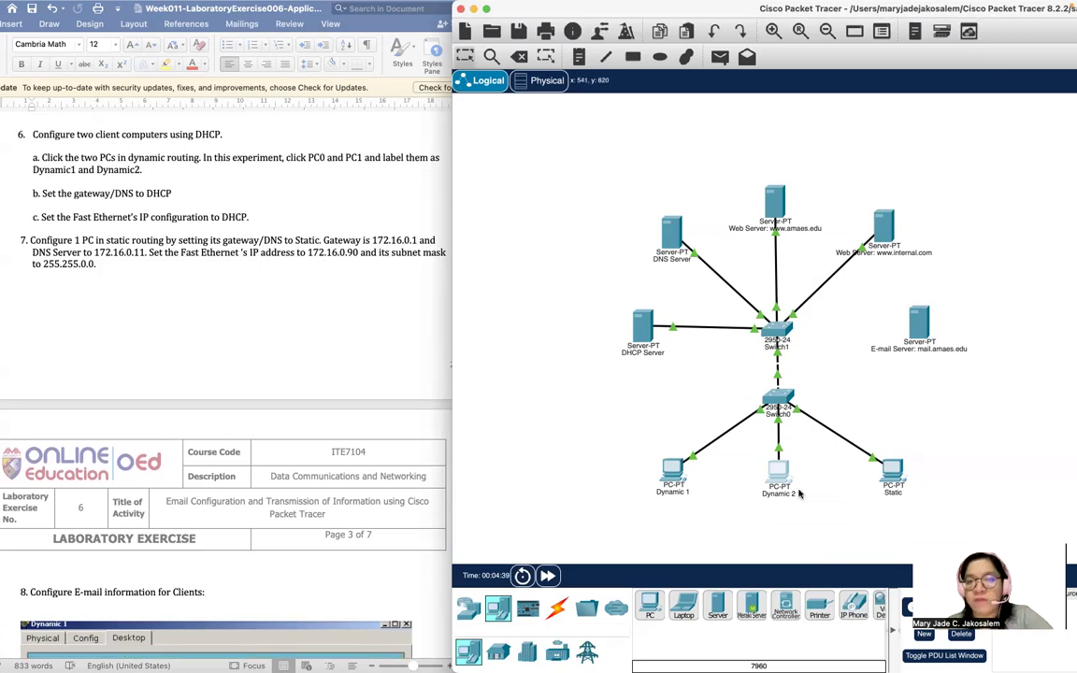
left_click(886, 493)
left_click(890, 470)
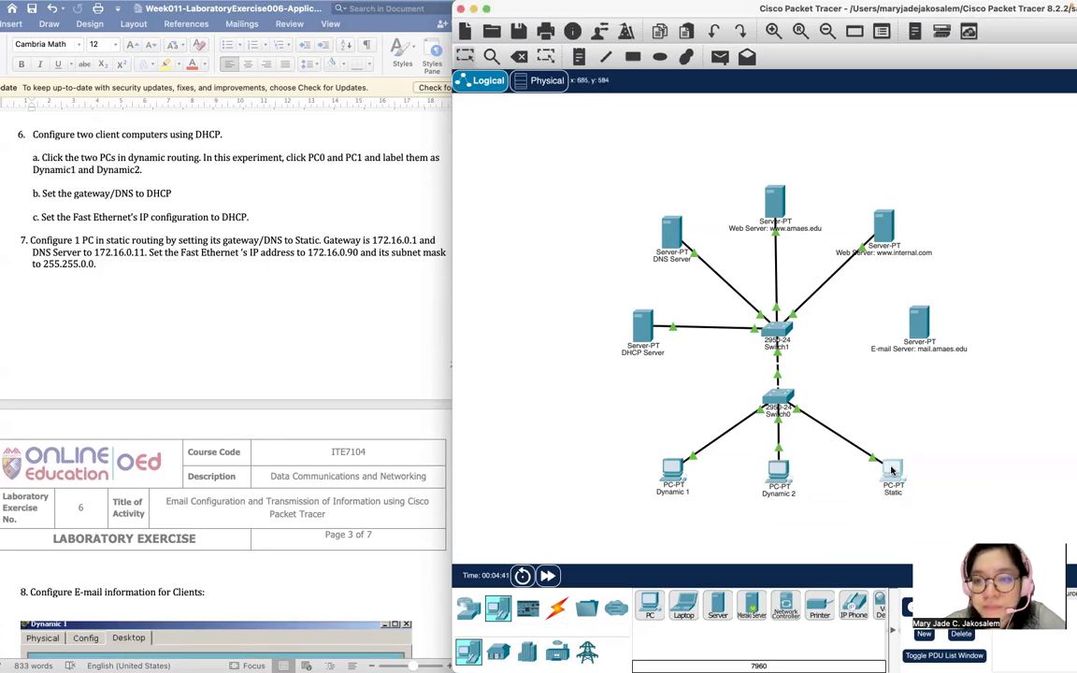
Enter the Static PC's default gateway 172.16.0.1 and its DNS server.
left_click_drag(477, 156, 597, 106)
left_click(644, 120)
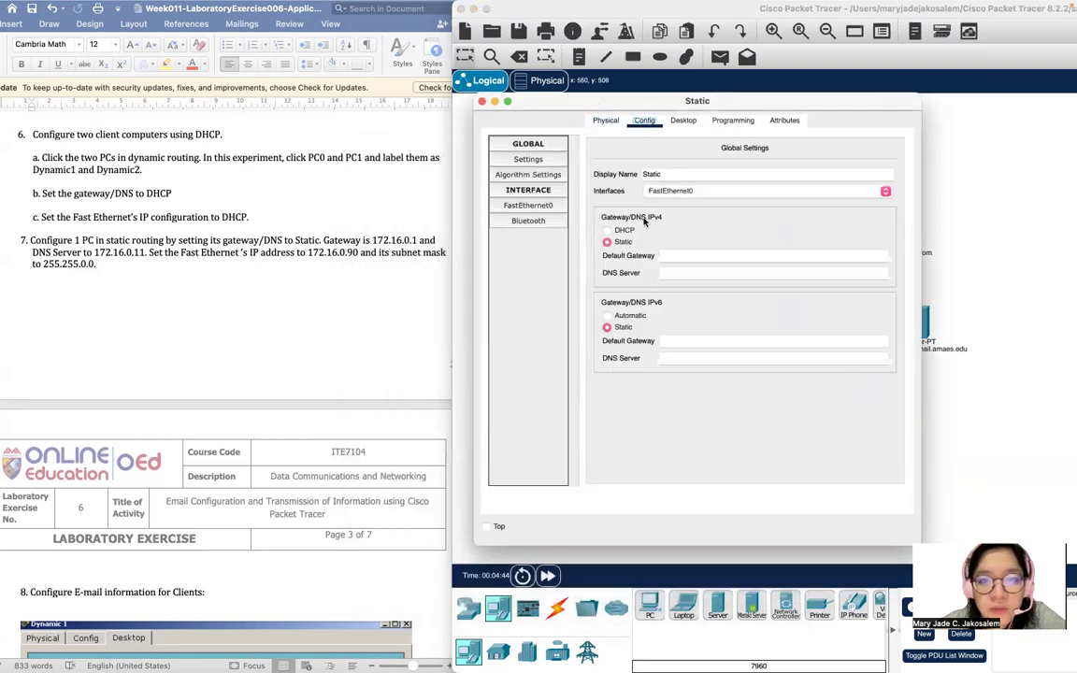
type("17")
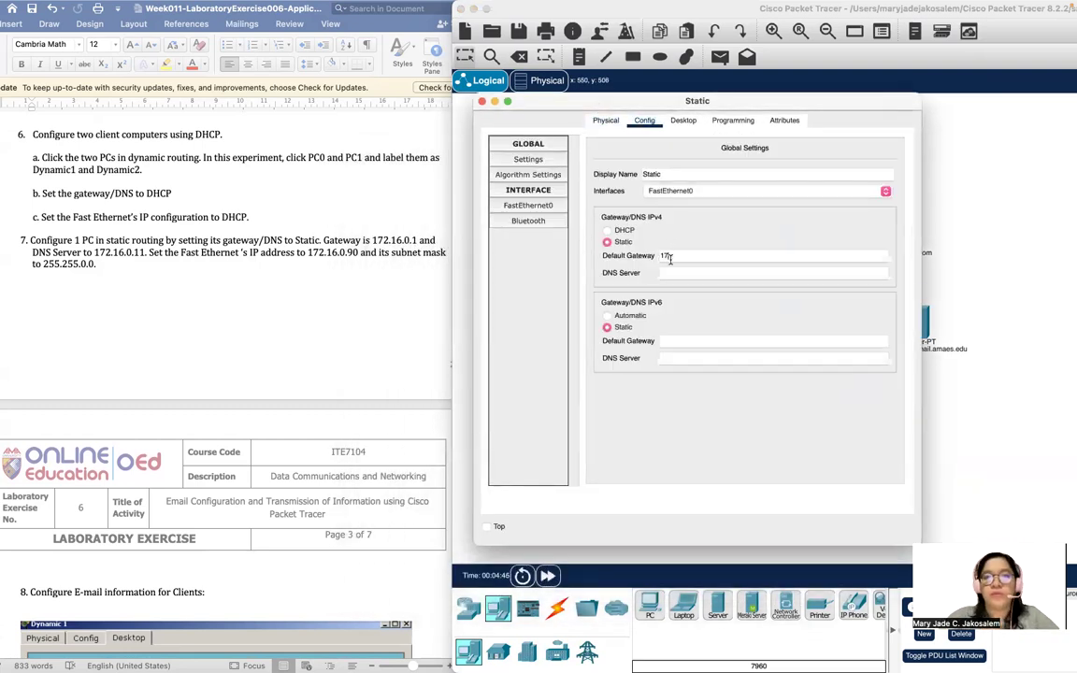
type("2.16.0.1")
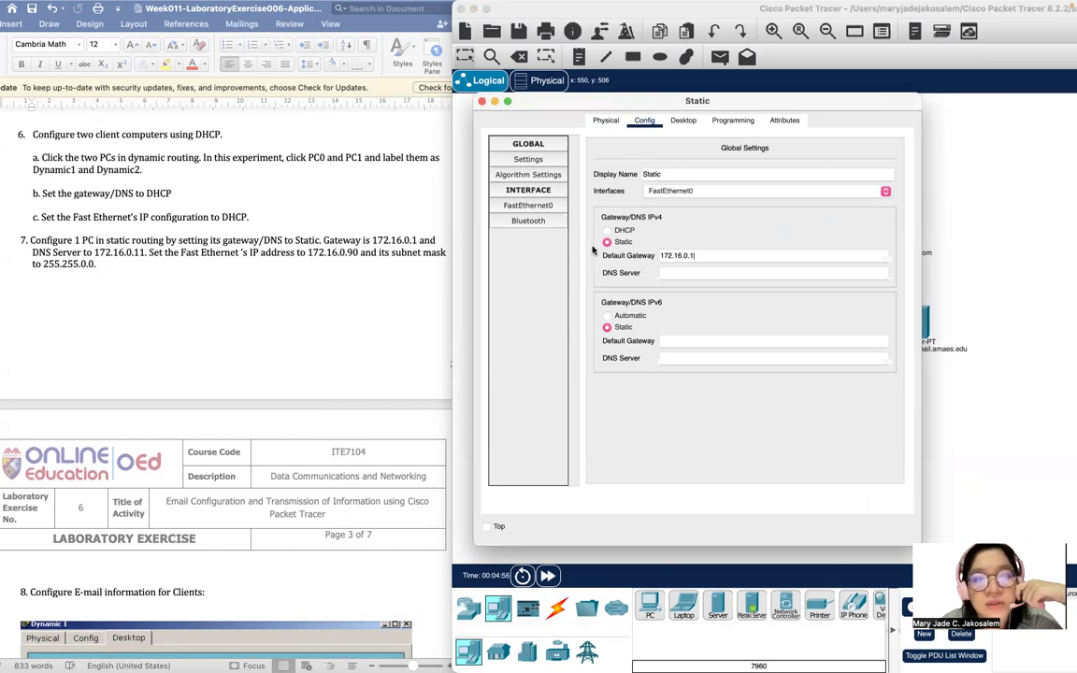
left_click(680, 272)
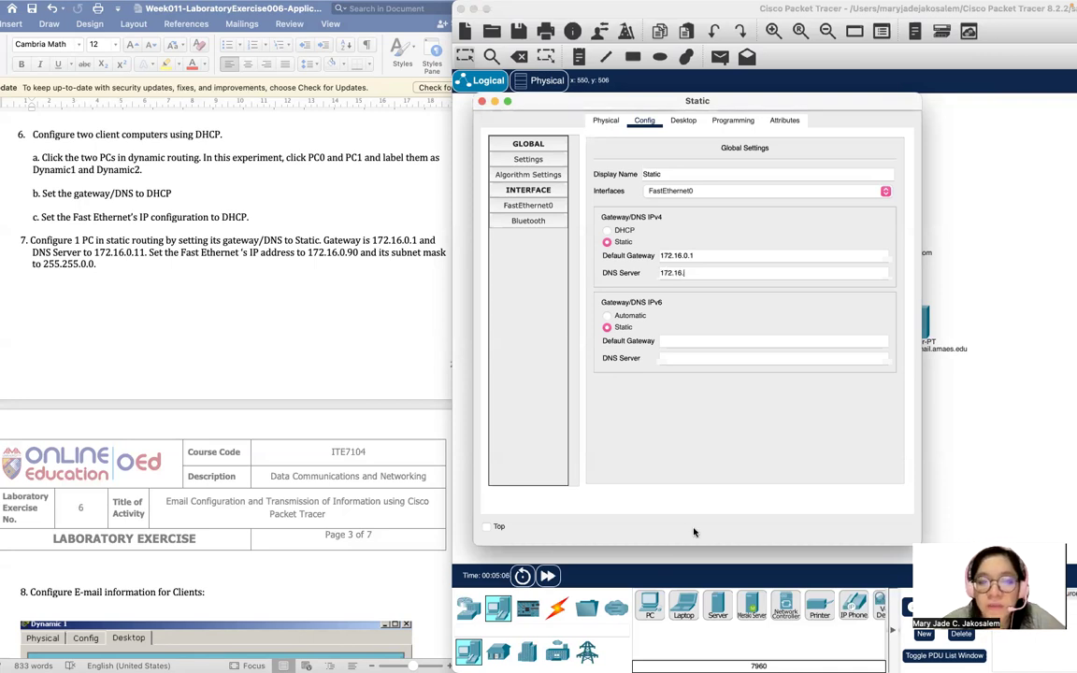
Set Static's FastEthernet0 to IP 172.16.0.90 with mask 255.255.0.0 and close its settings.
left_click(534, 207)
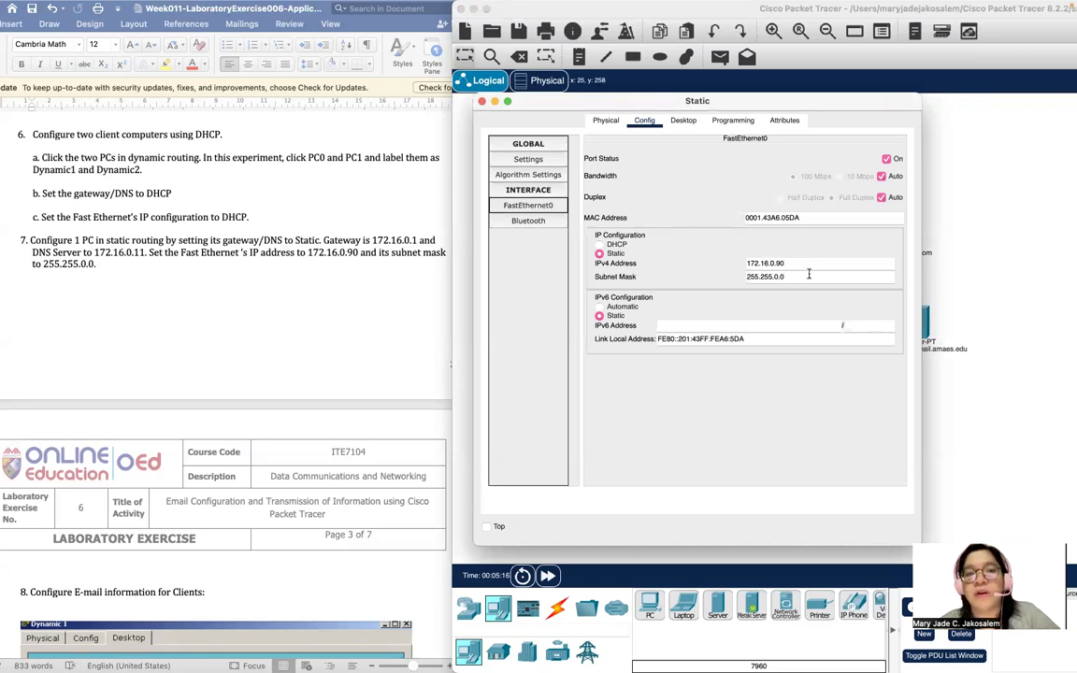
scroll(248, 384, "down", 10)
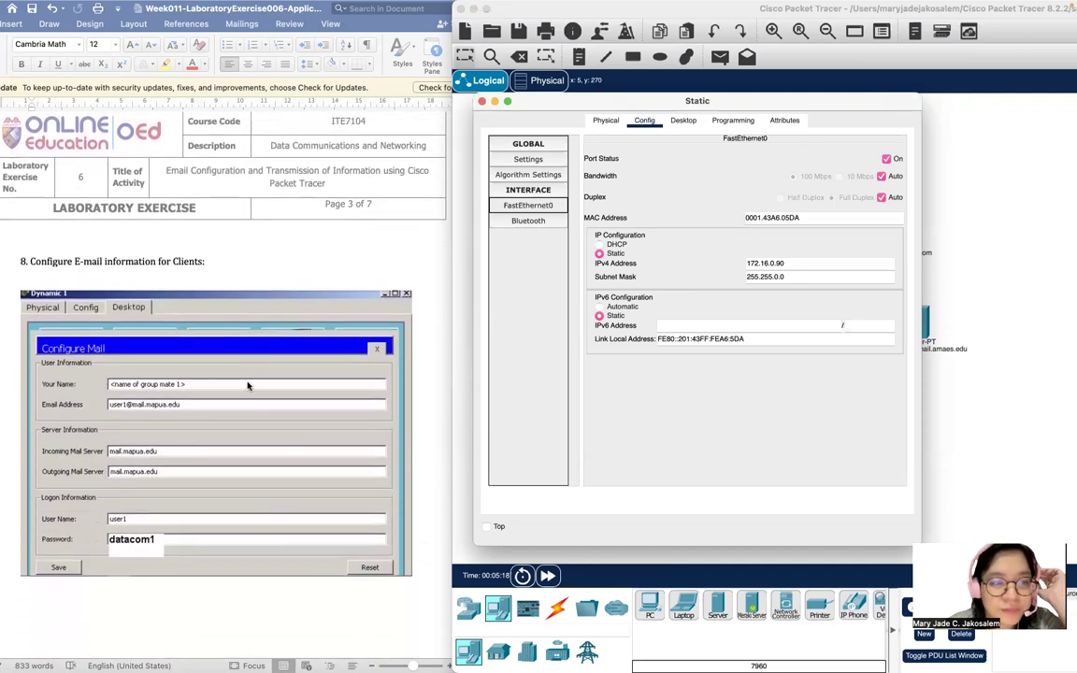
scroll(248, 384, "down", 4)
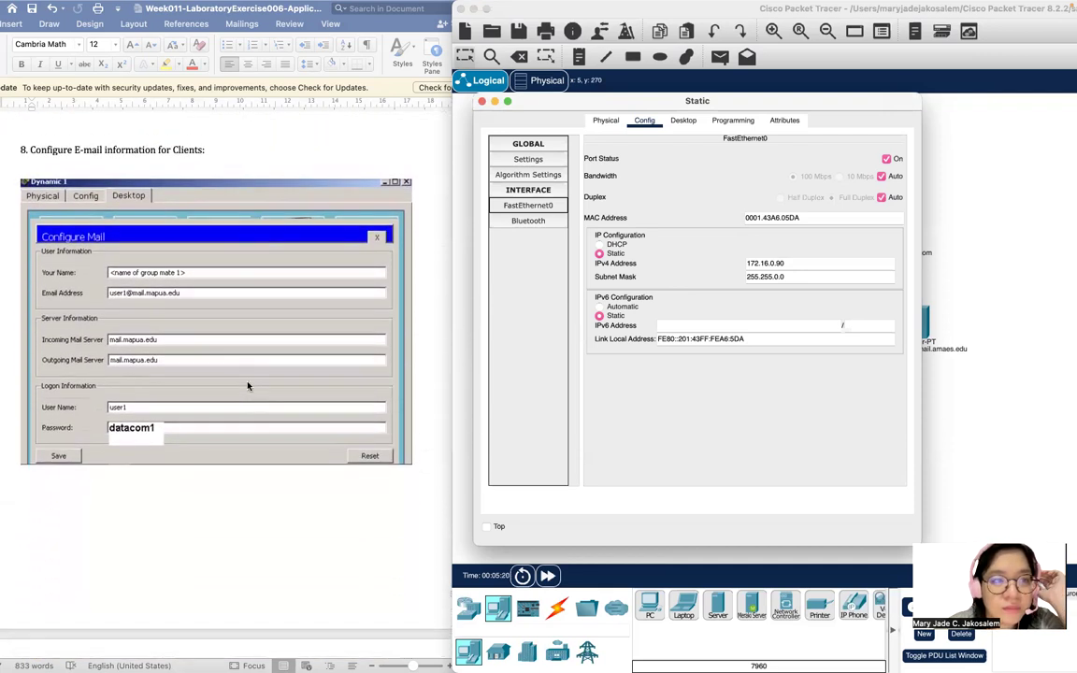
scroll(248, 386, "down", 3)
scroll(248, 386, "up", 3)
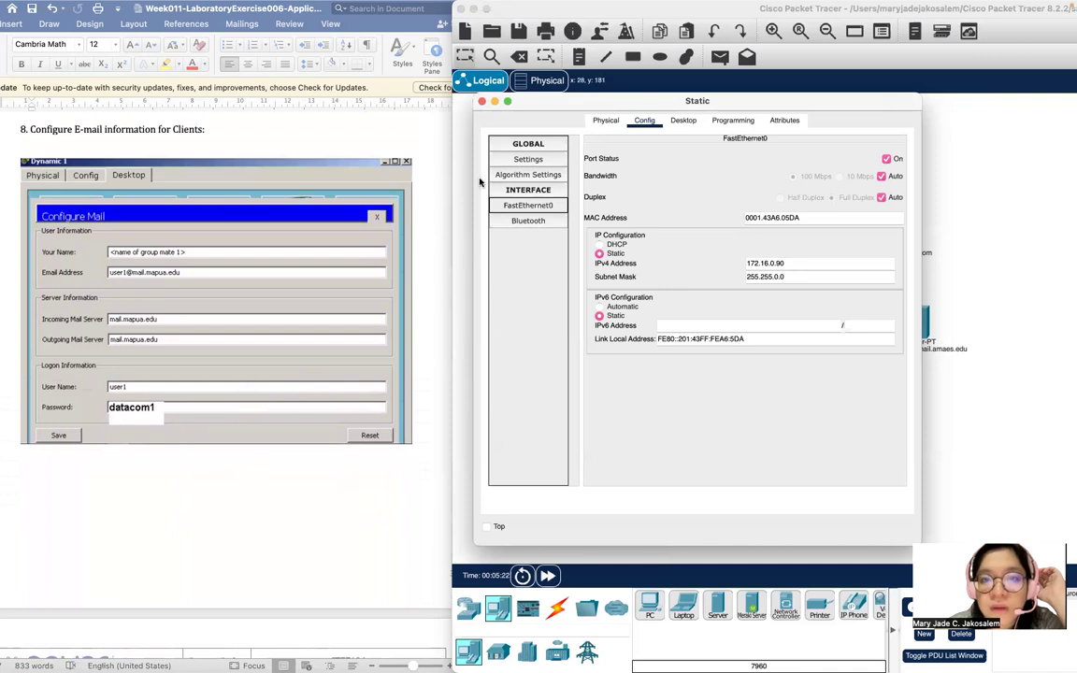
left_click(482, 103)
scroll(187, 215, "down", 2)
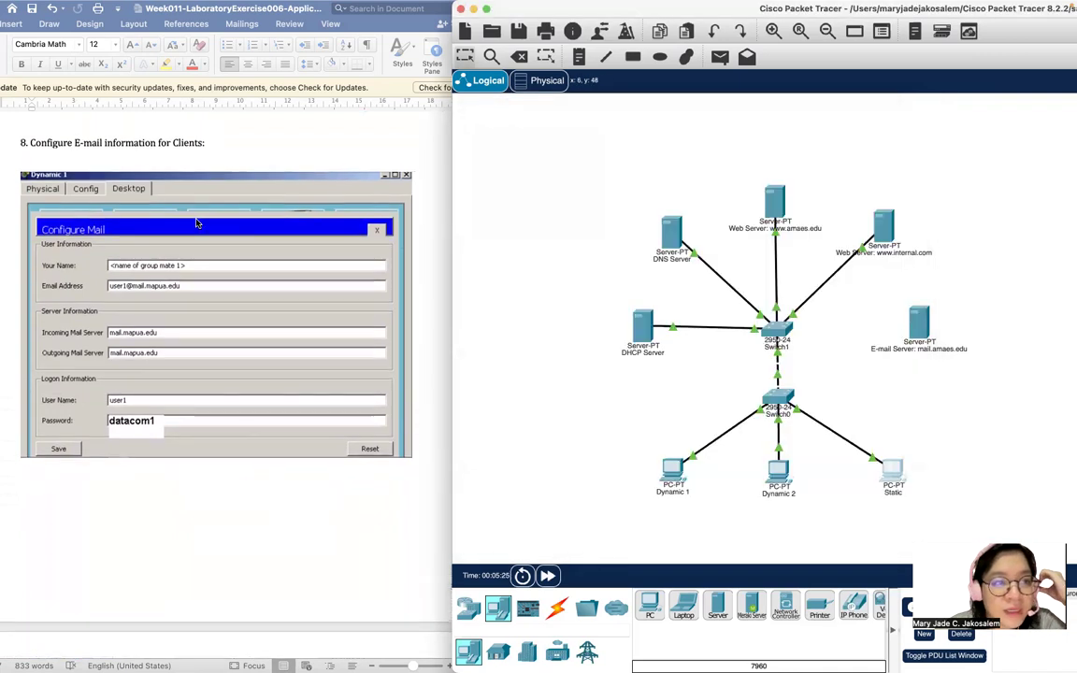
left_click(673, 491)
Open the Email app from Dynamic 1's Desktop.
scroll(259, 364, "up", 1)
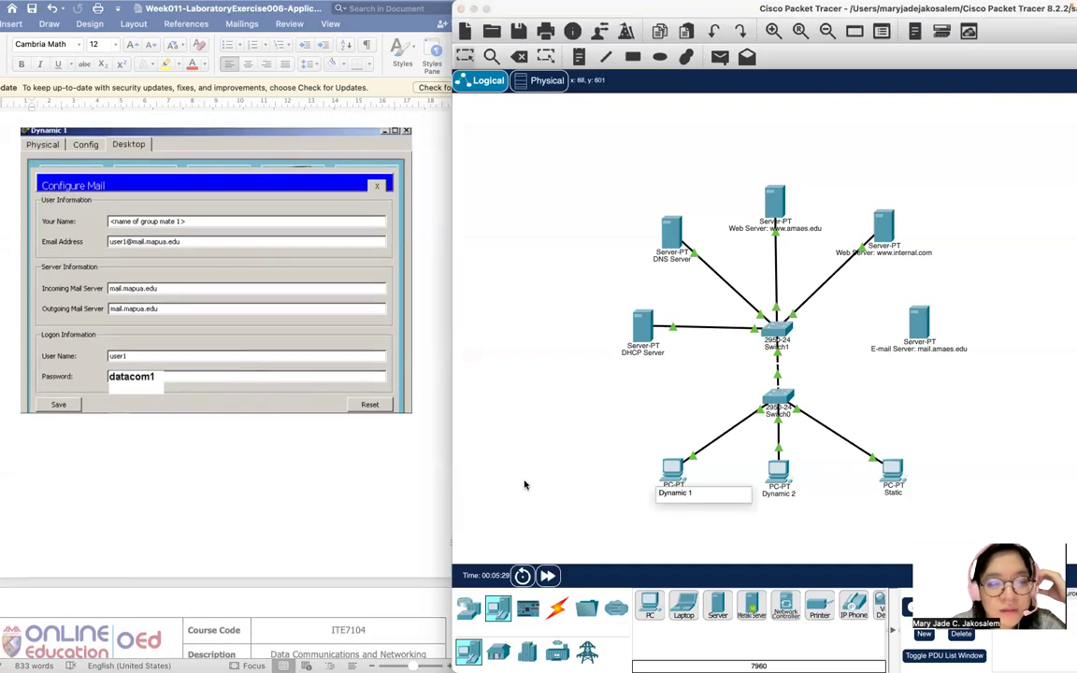
left_click(673, 468)
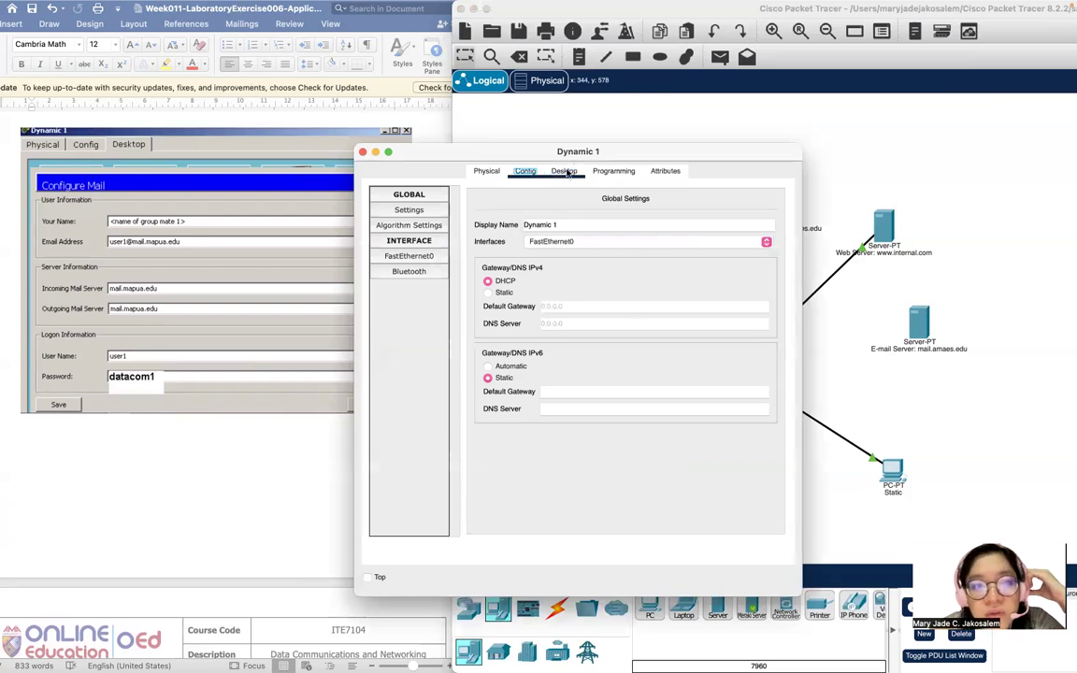
left_click(563, 171)
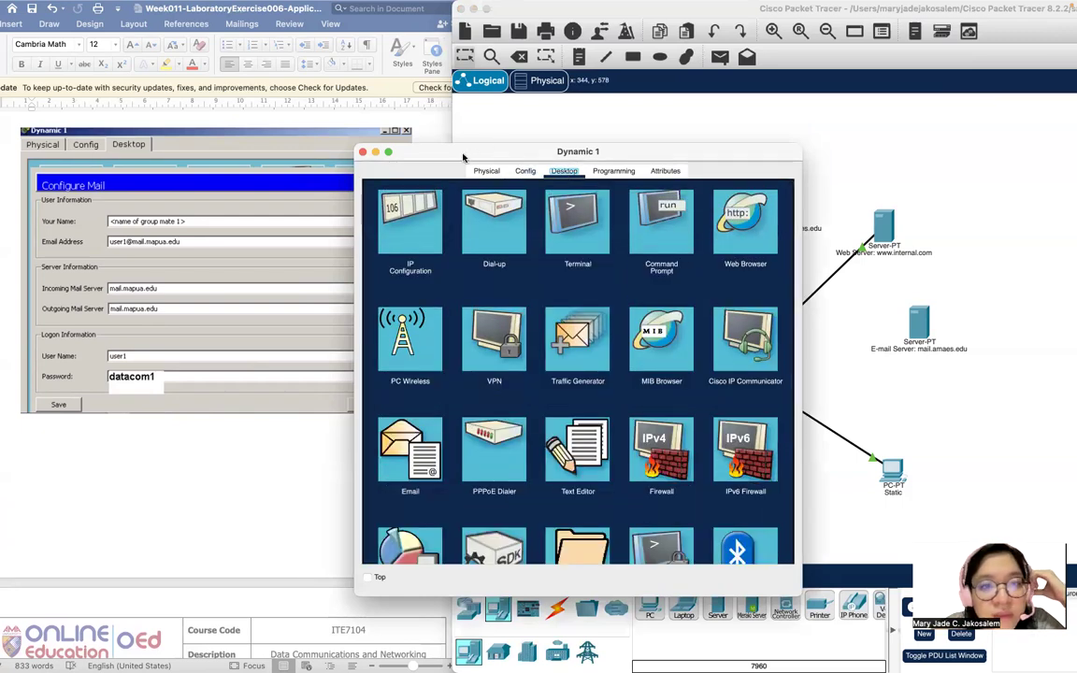
scroll(643, 322, "down", 2)
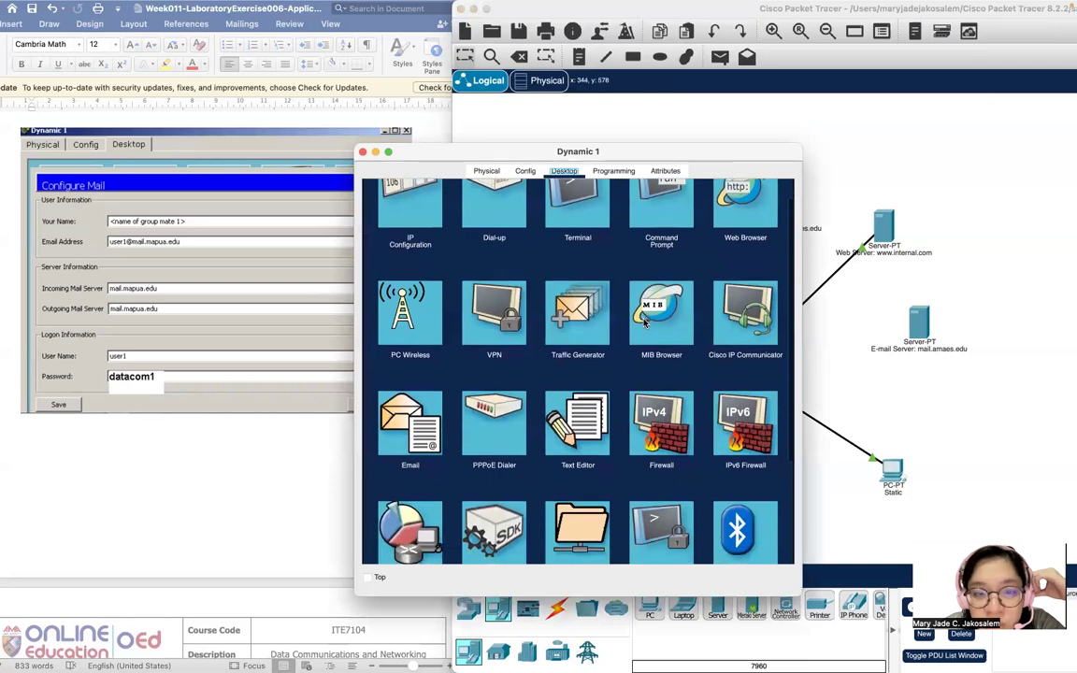
scroll(643, 322, "down", 4)
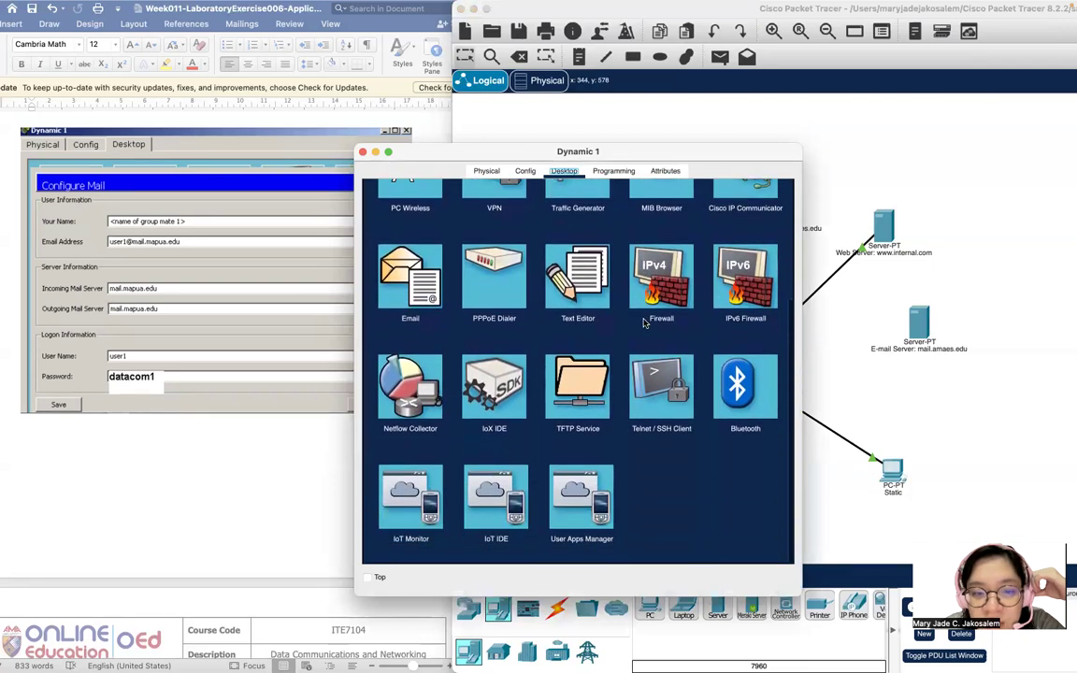
scroll(643, 322, "up", 2)
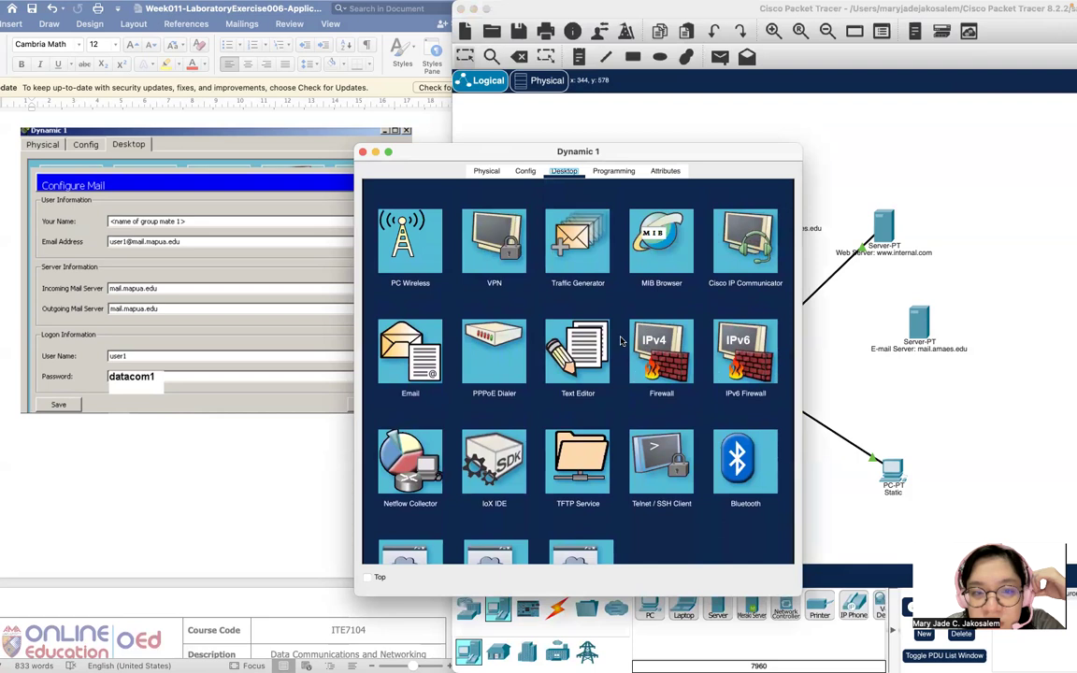
left_click(402, 346)
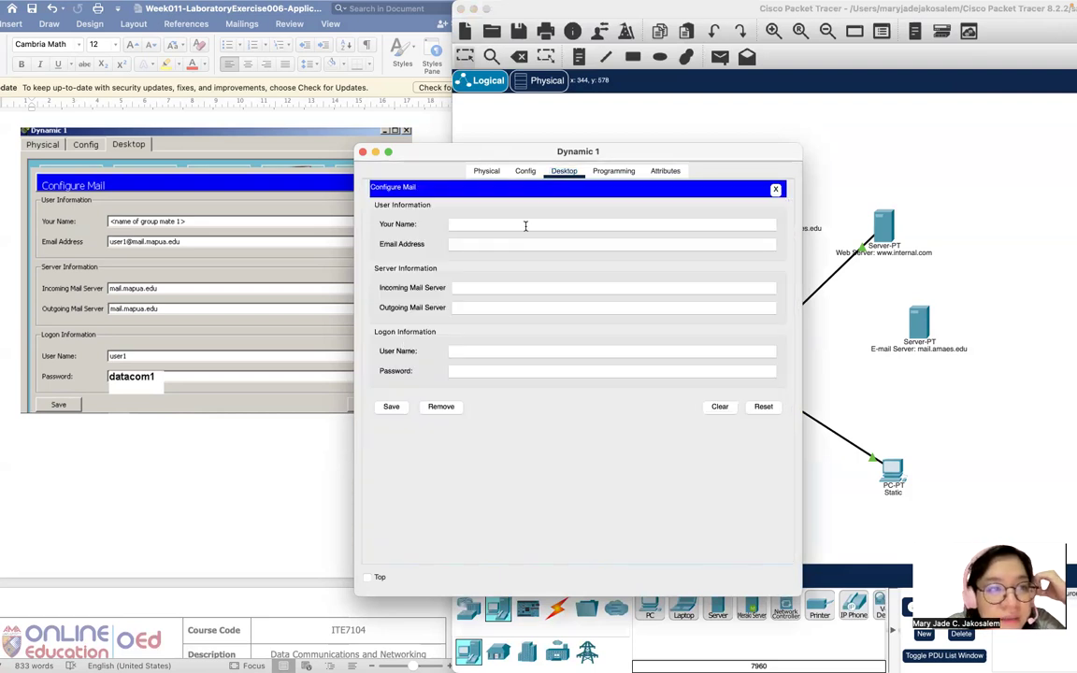
Enter the user's display name and e-mail address on mail.mapua.edu.
scroll(211, 355, "down", 5)
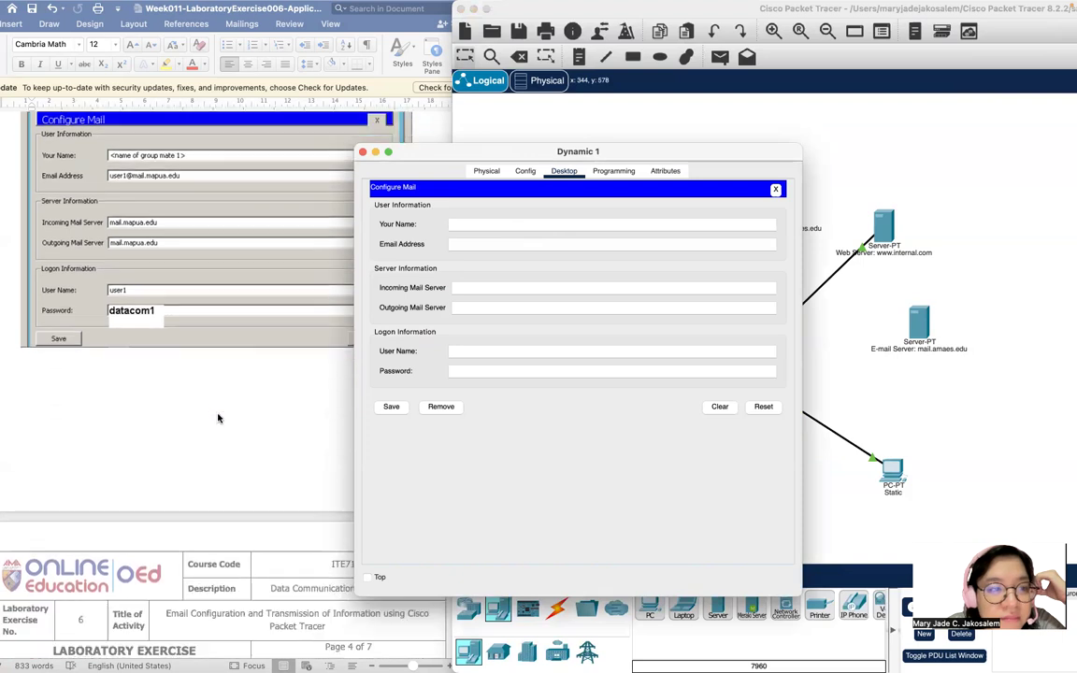
scroll(217, 418, "up", 4)
scroll(218, 418, "up", 1)
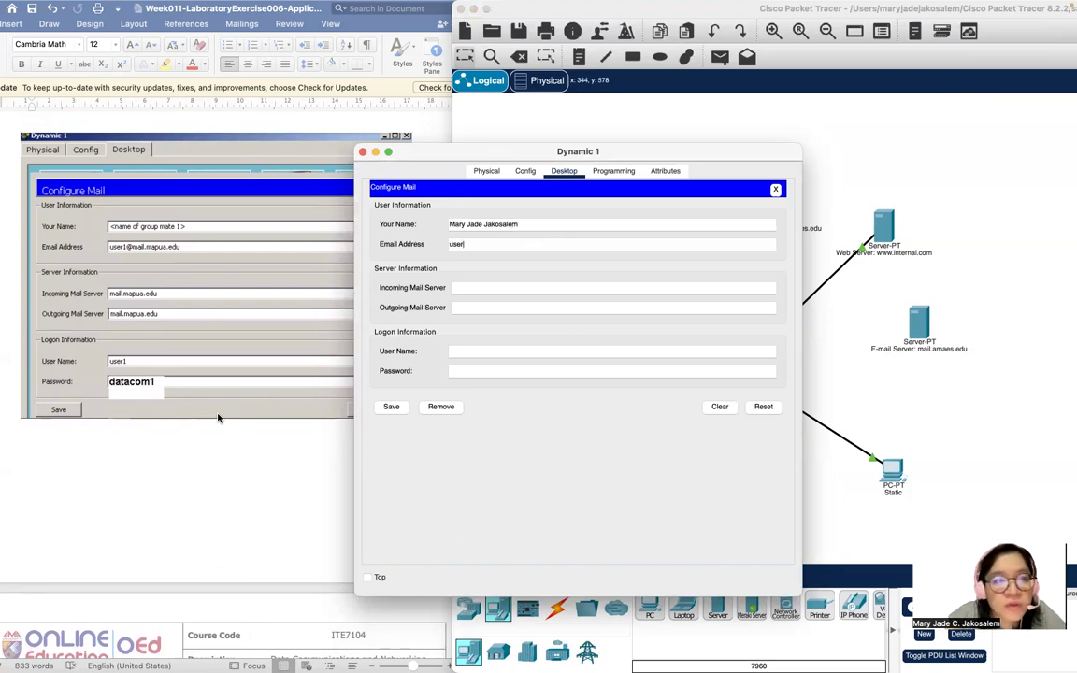
scroll(218, 418, "up", 2)
scroll(218, 418, "down", 8)
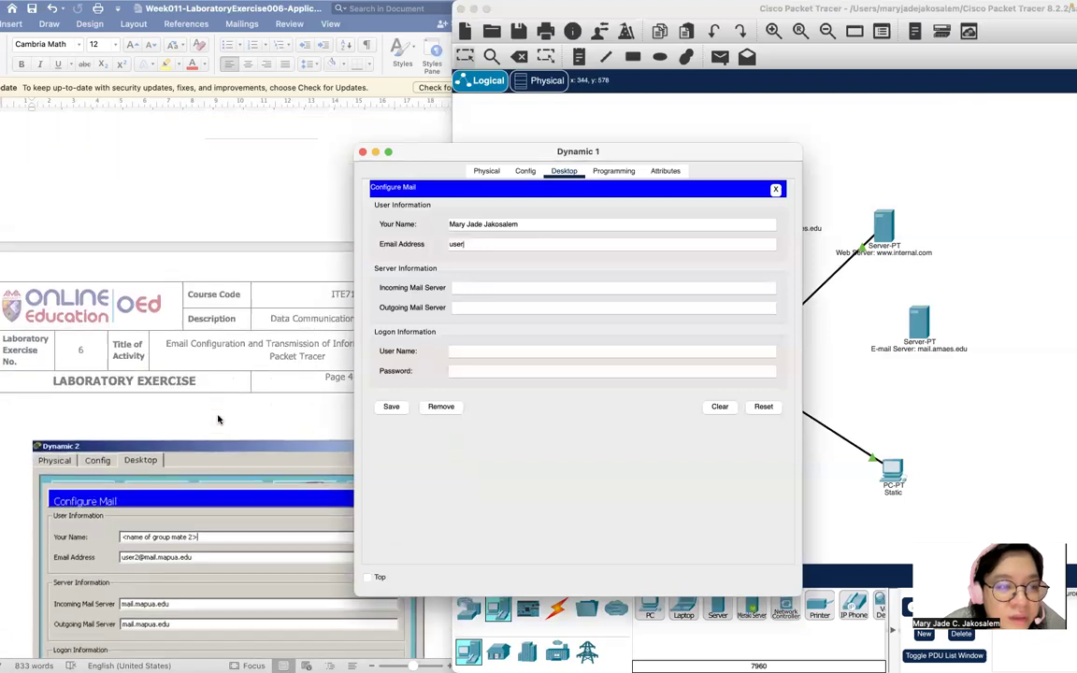
scroll(217, 418, "down", 3)
scroll(217, 418, "up", 5)
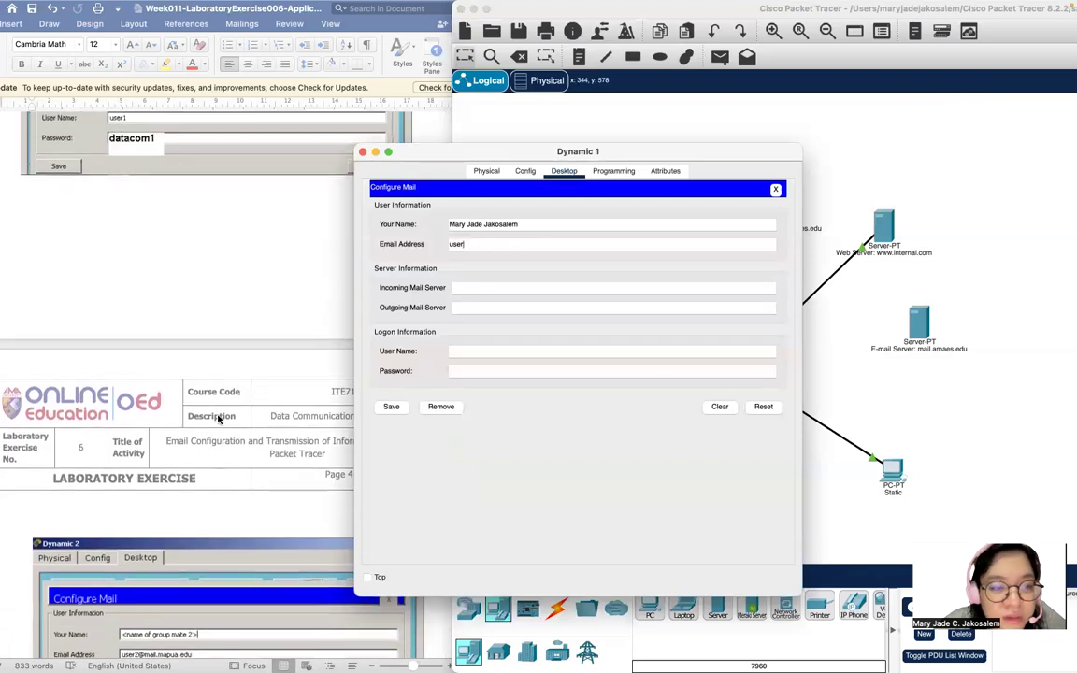
scroll(217, 417, "up", 8)
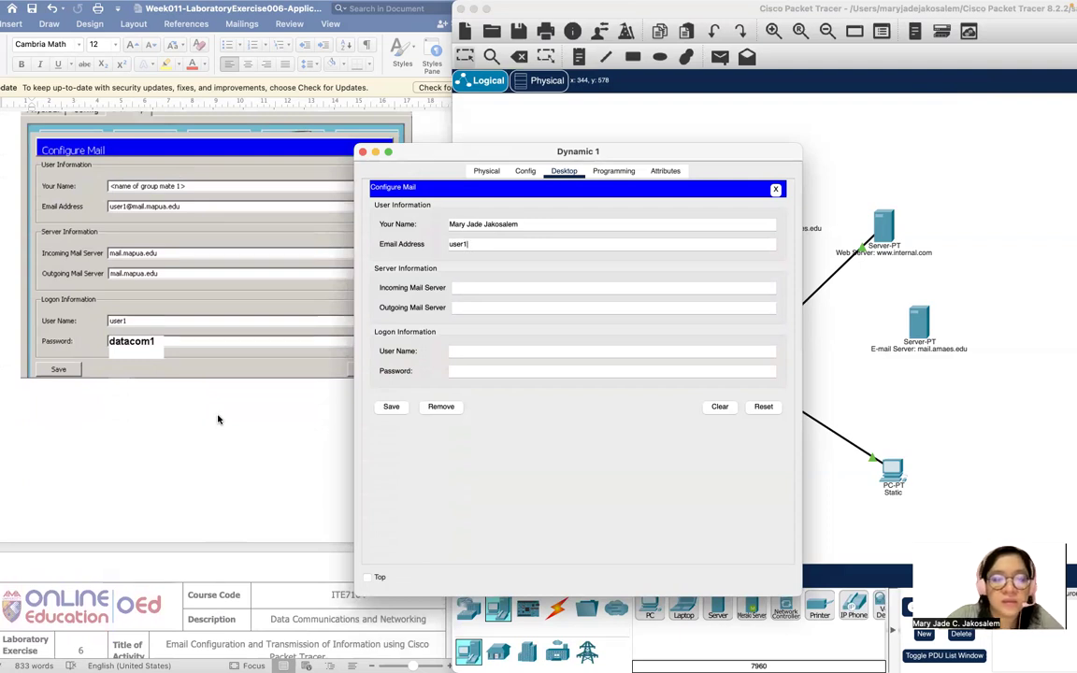
type("mail.mapua.edu")
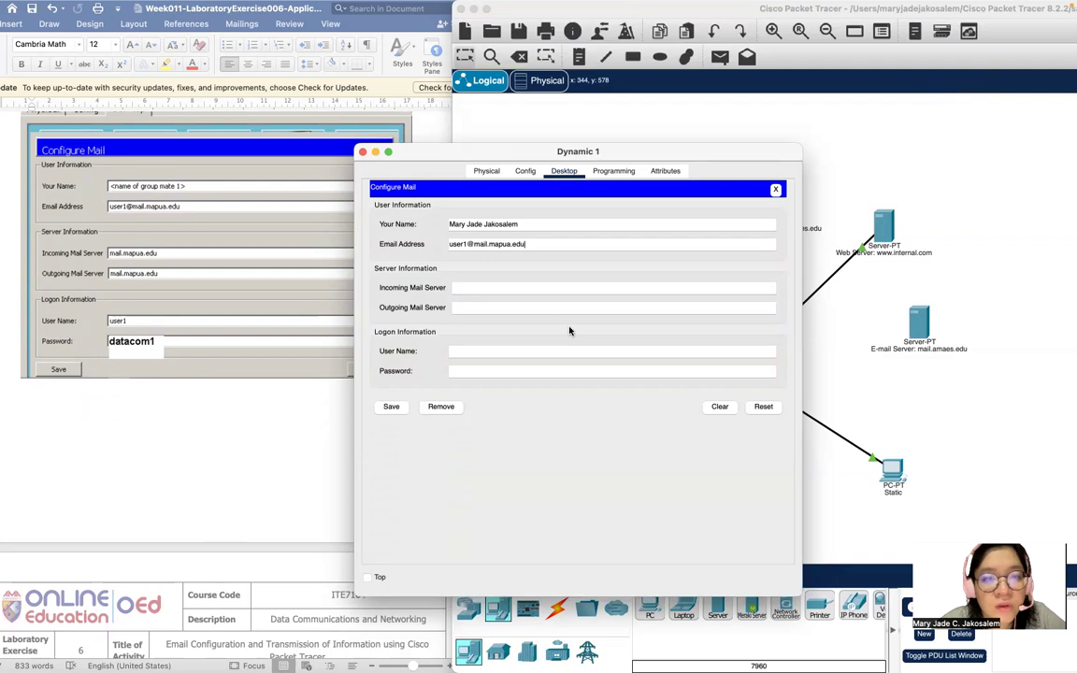
Set mail.mapua.edu as incoming and outgoing server, with user name user1.
left_click(485, 281)
type("mail.mapua")
type(".edu")
left_click(488, 306)
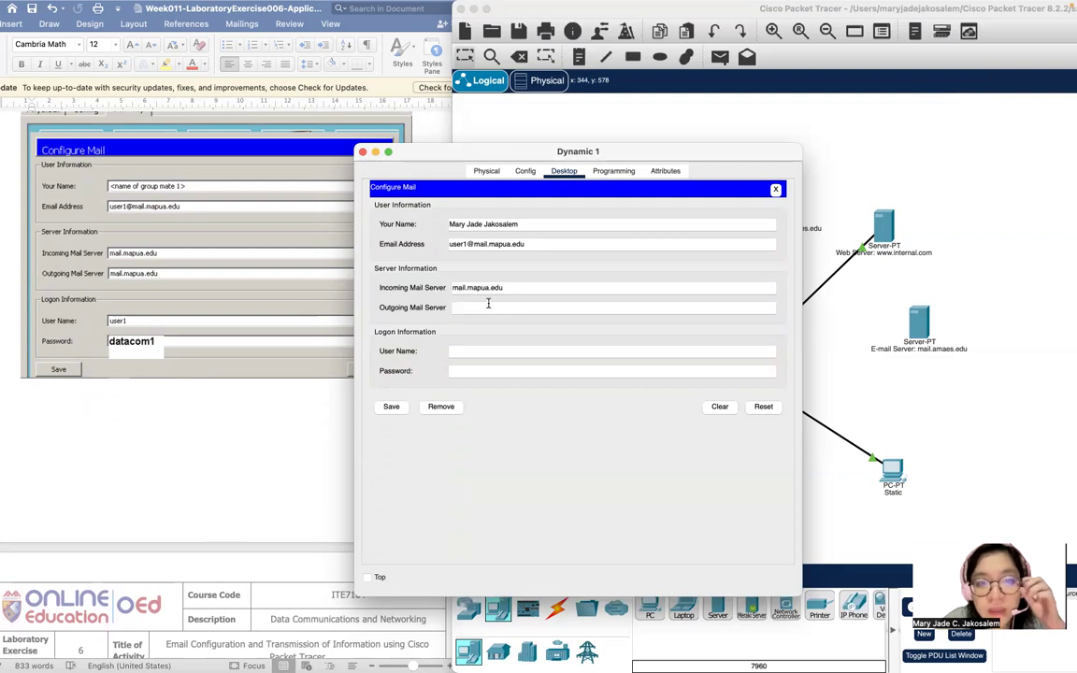
type("mail.")
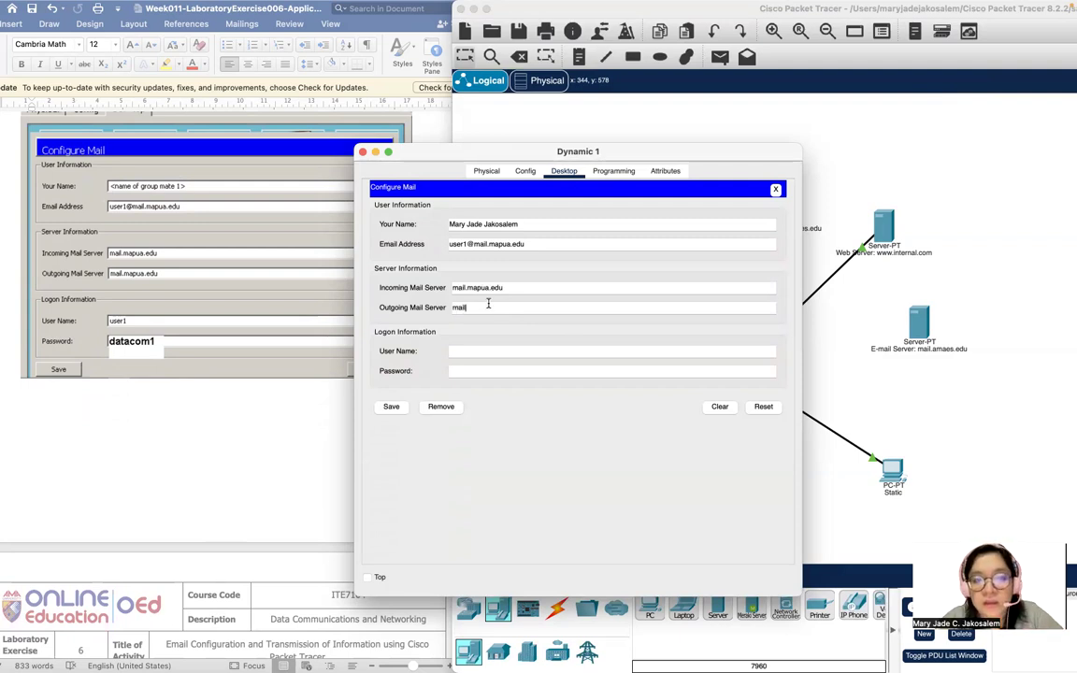
type("mapua.edu")
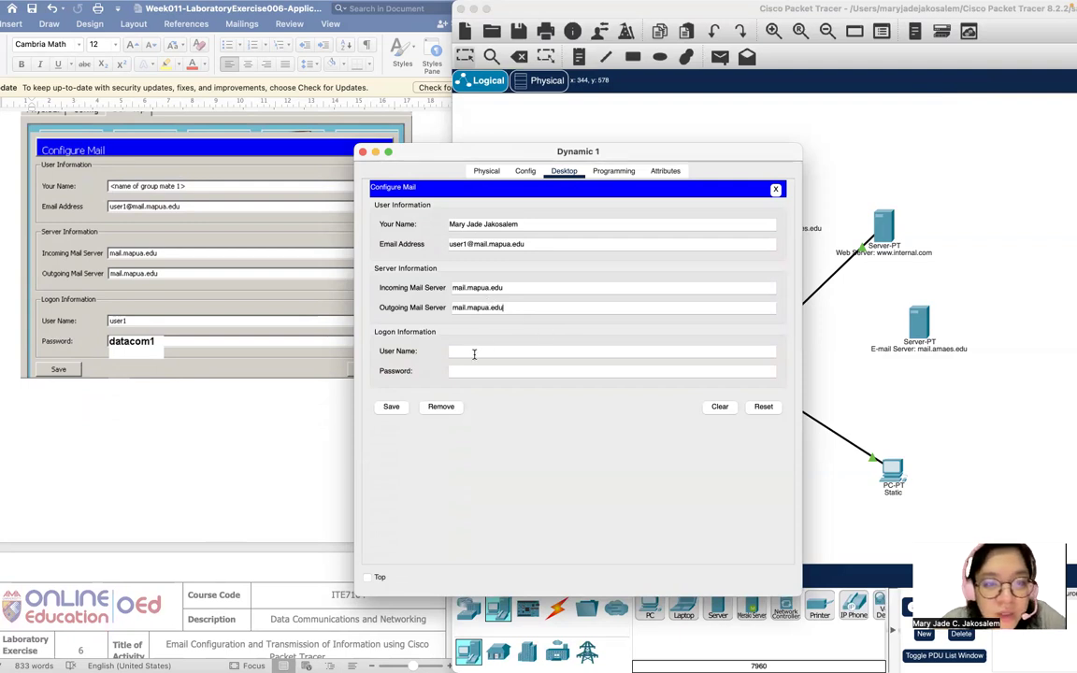
type("user1")
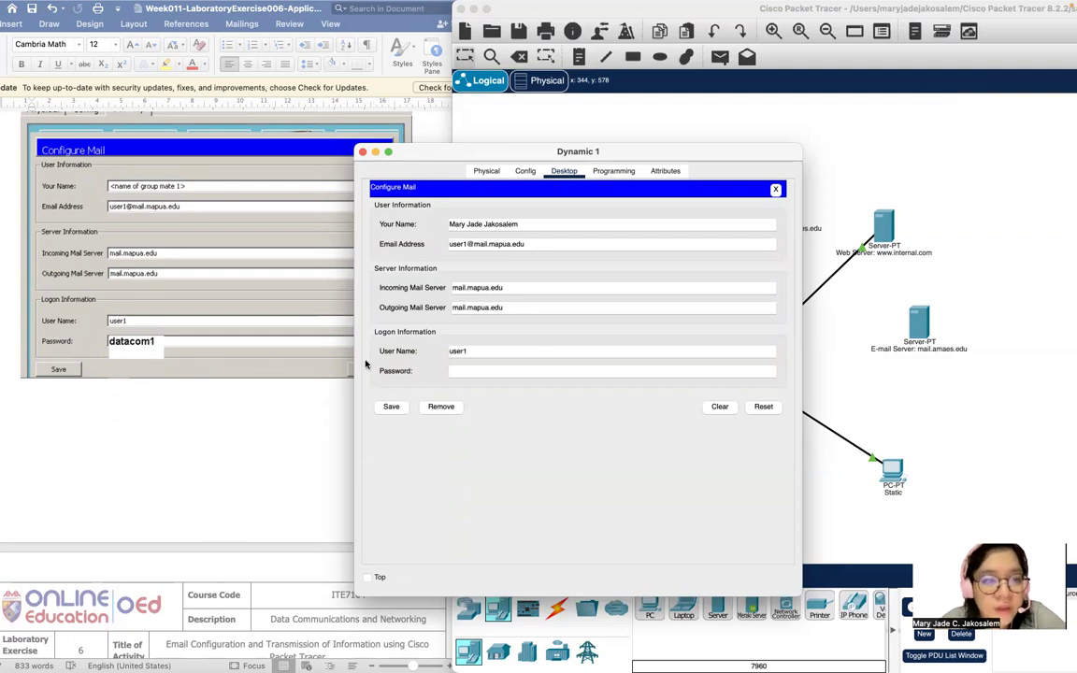
Enter the account password and save Dynamic 1's mail settings.
left_click(482, 365)
type("dataco")
key("BackSpace")
key("BackSpace")
key("BackSpace")
key("BackSpace")
key("BackSpace")
type("atacom1")
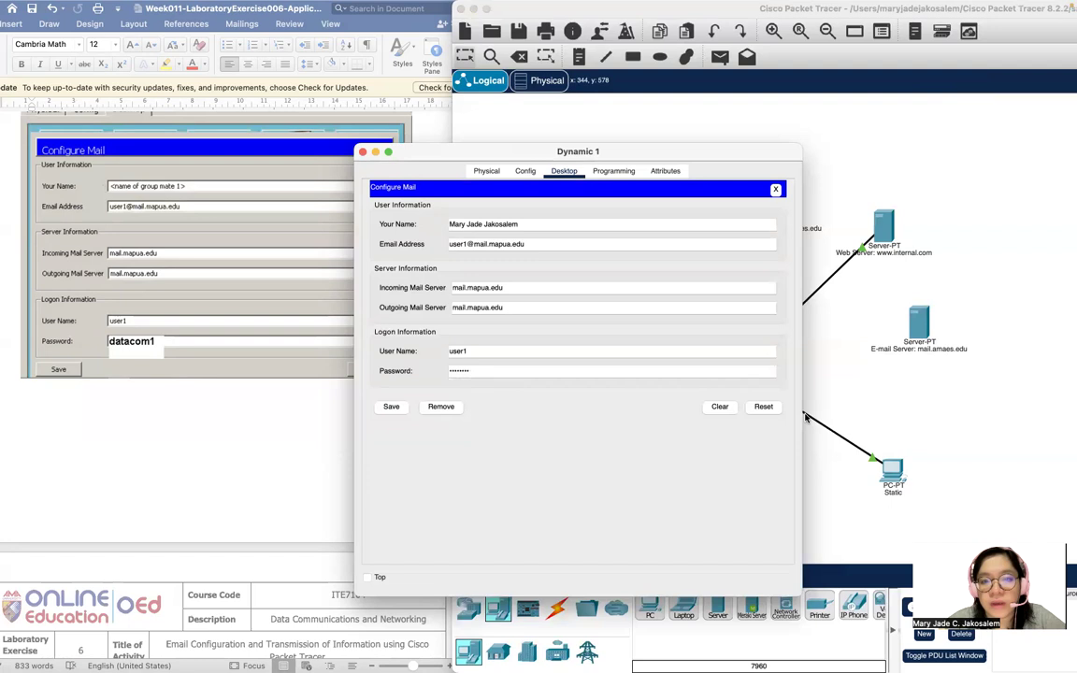
left_click(391, 408)
scroll(187, 327, "down", 5)
scroll(202, 361, "down", 10)
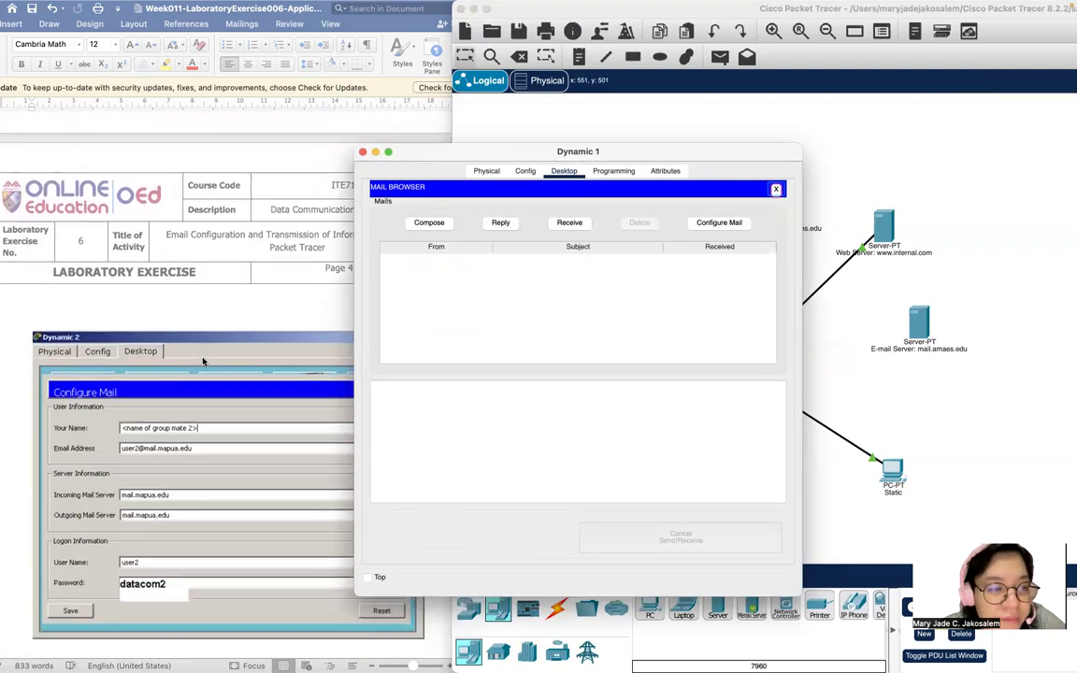
scroll(203, 362, "up", 1)
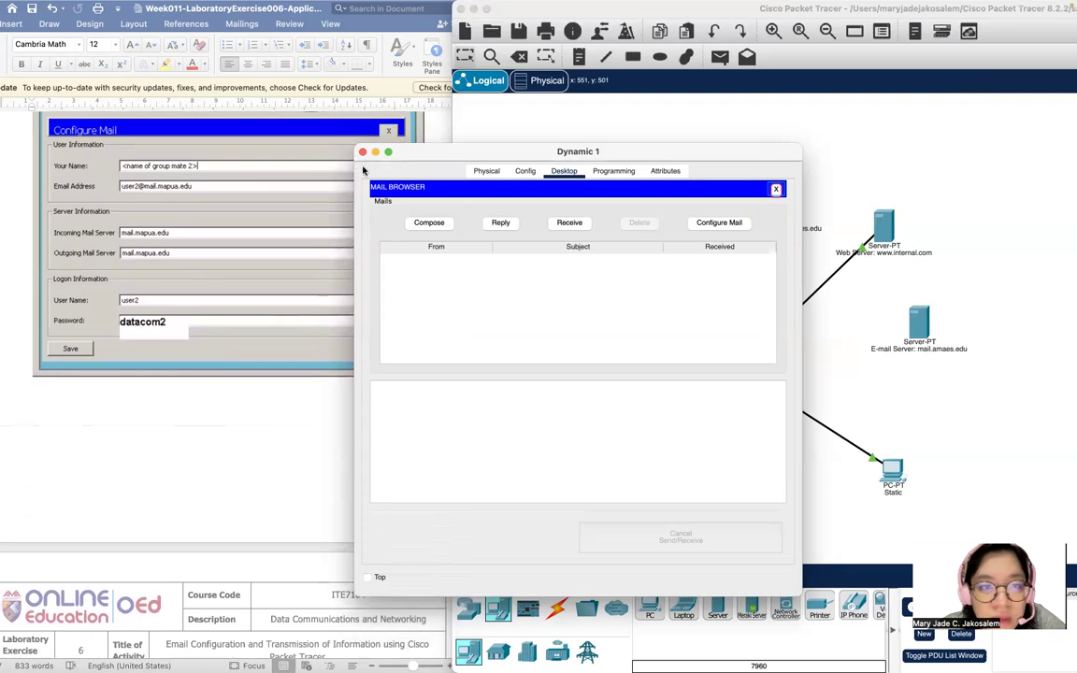
scroll(205, 294, "down", 10)
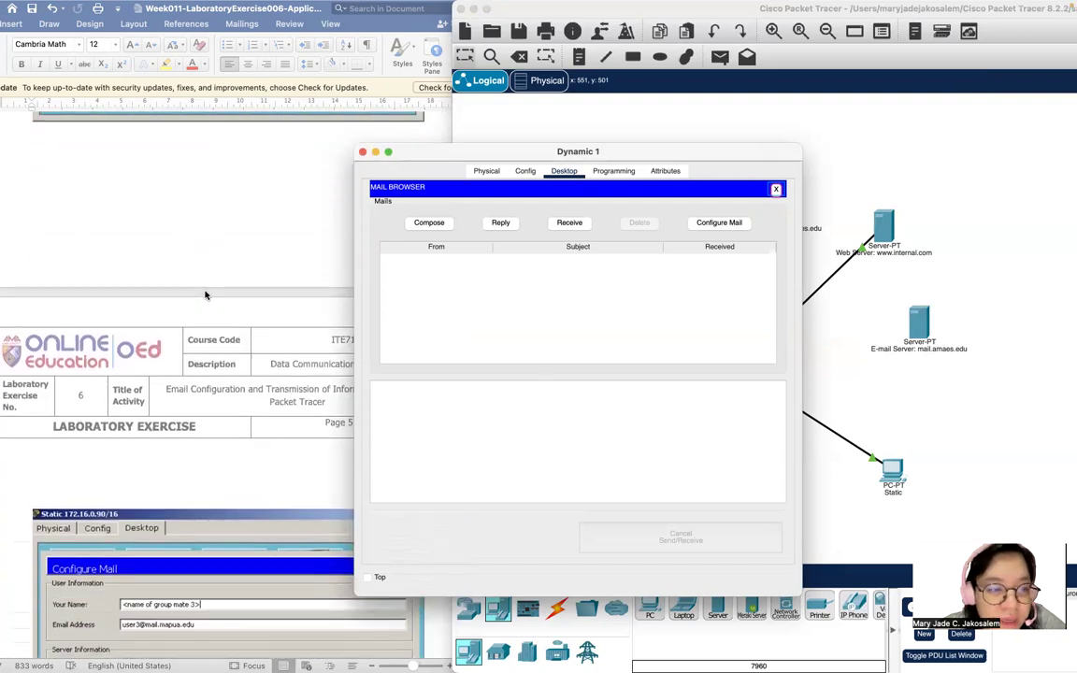
scroll(205, 295, "up", 1)
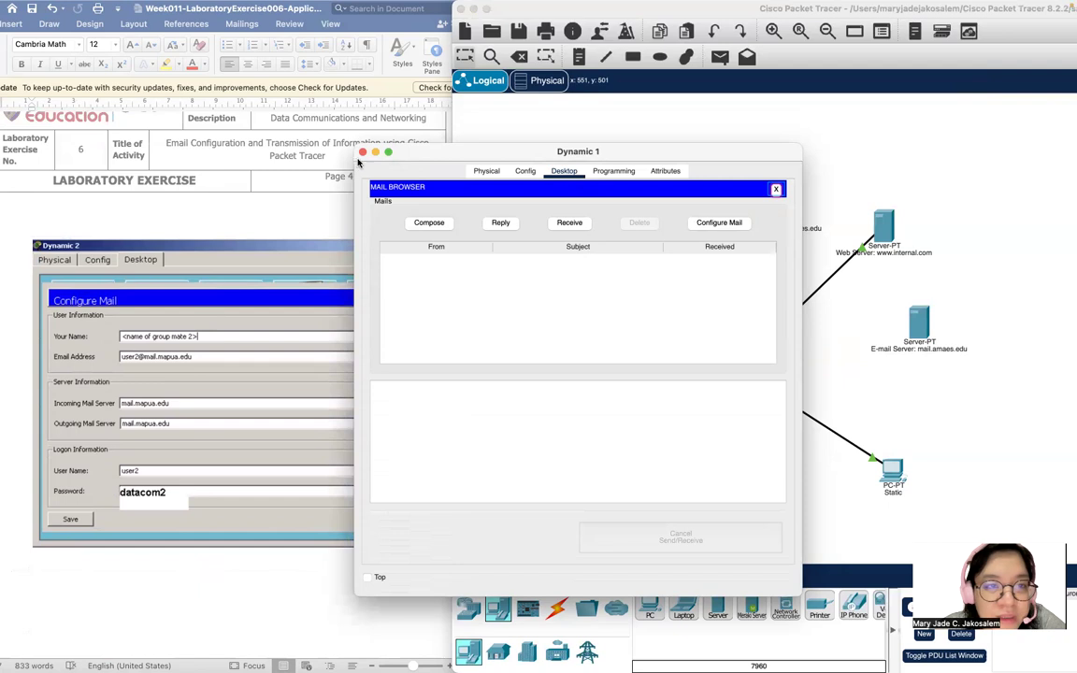
Close Dynamic 1 and open the Email app on Dynamic 2.
left_click(363, 152)
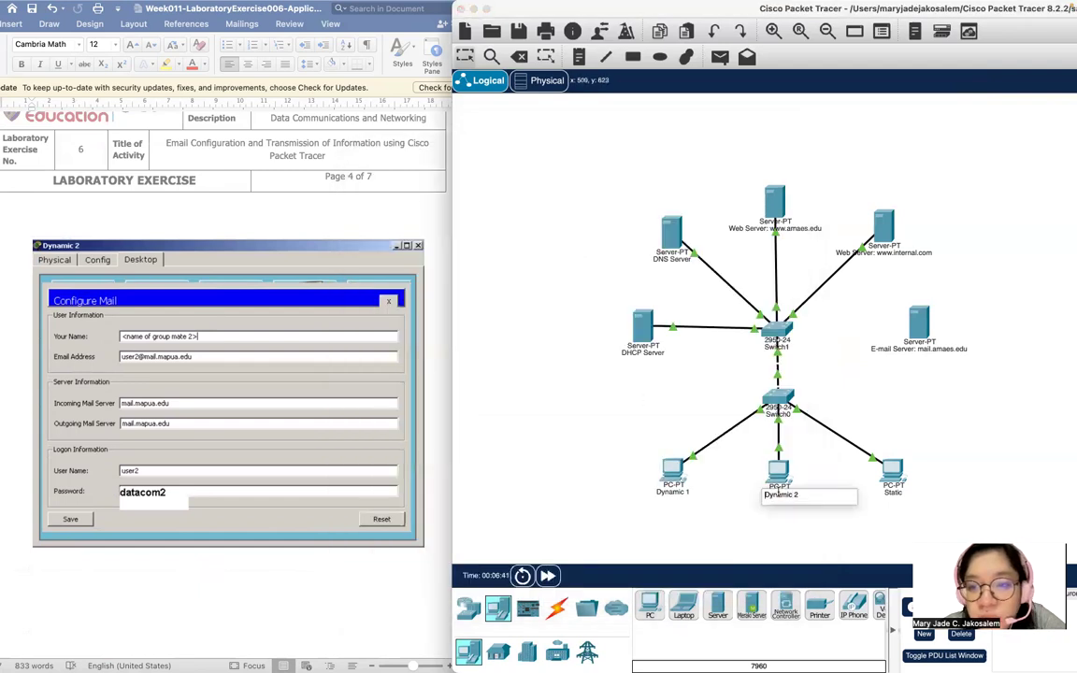
left_click(780, 469)
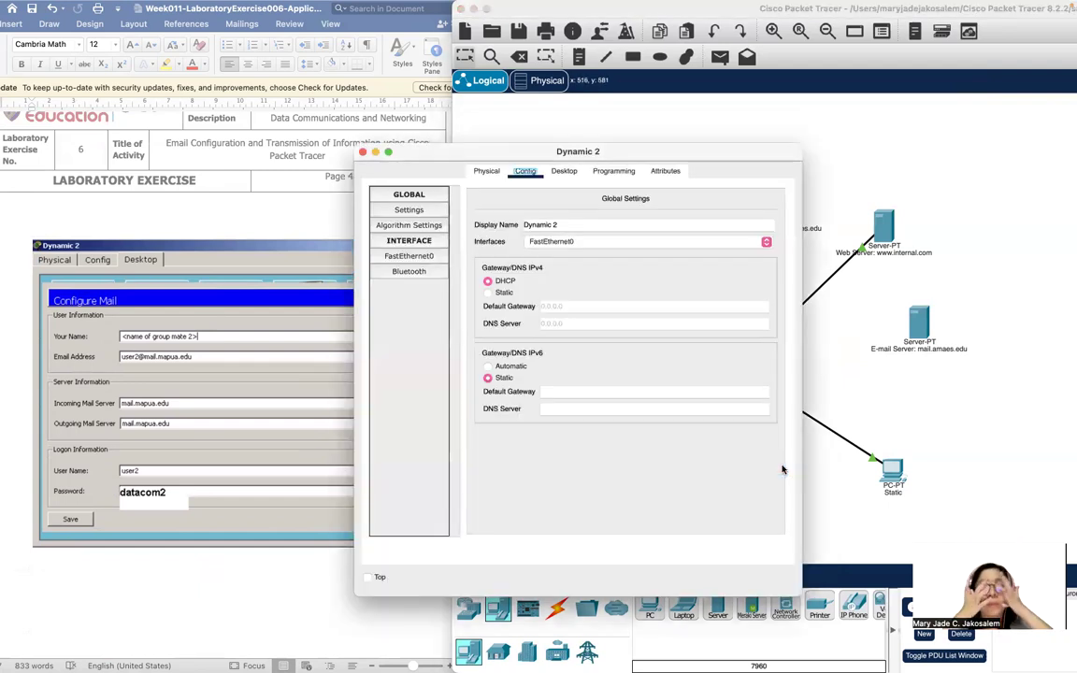
left_click(564, 175)
scroll(402, 402, "down", 2)
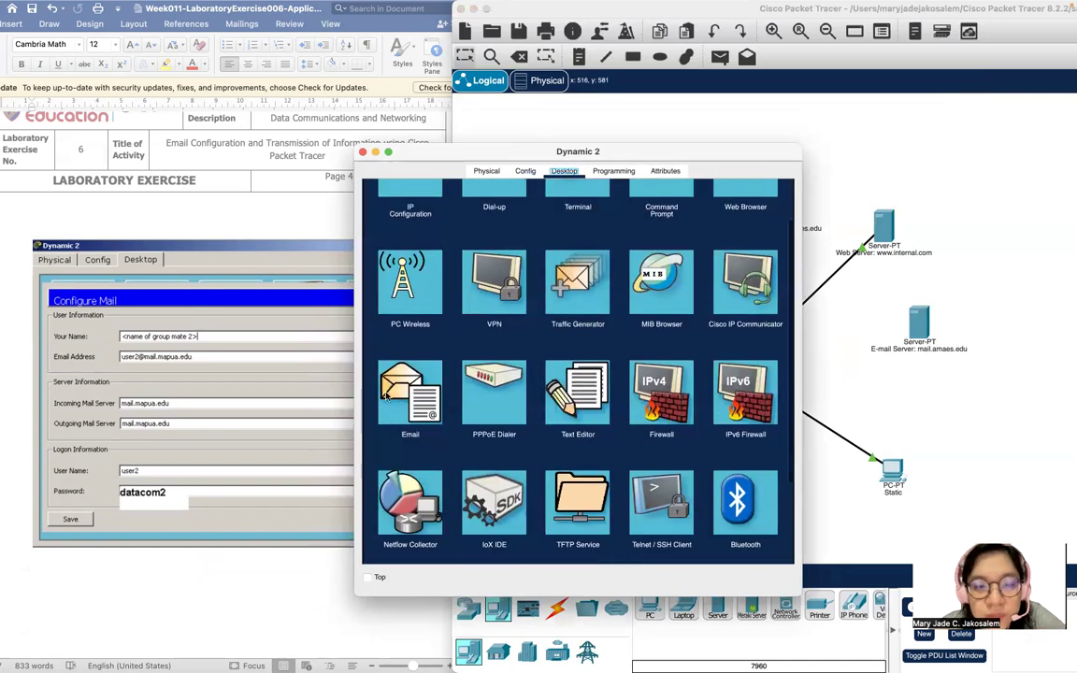
left_click(384, 396)
Enter the user's display name, user2's address, and outgoing server mail.mapua.edu.
left_click(469, 228)
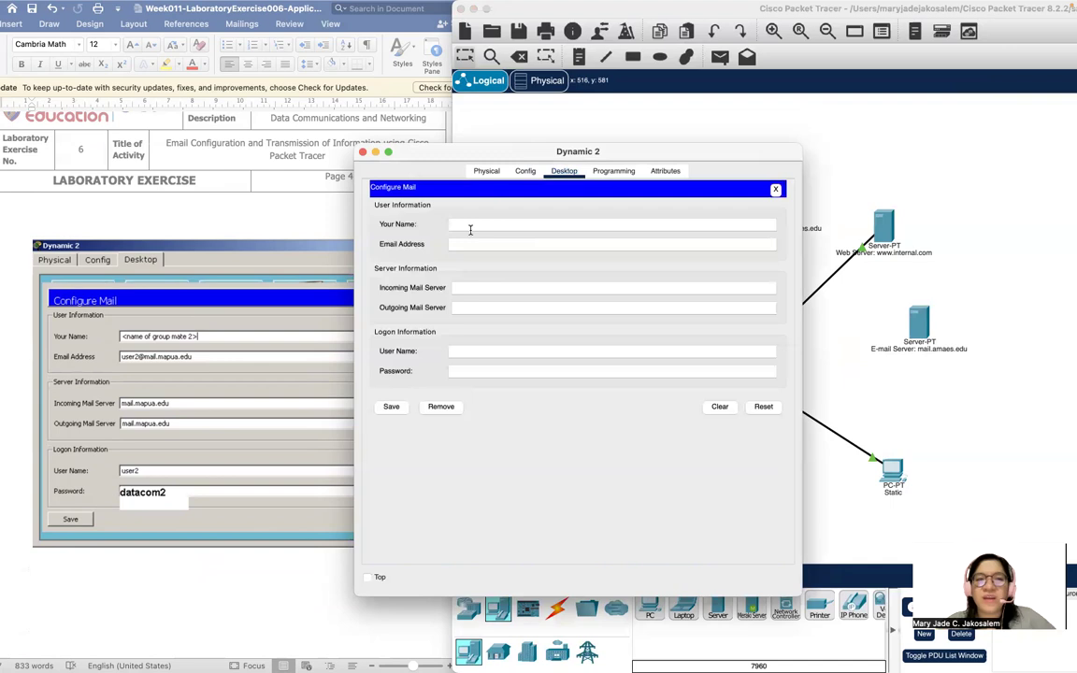
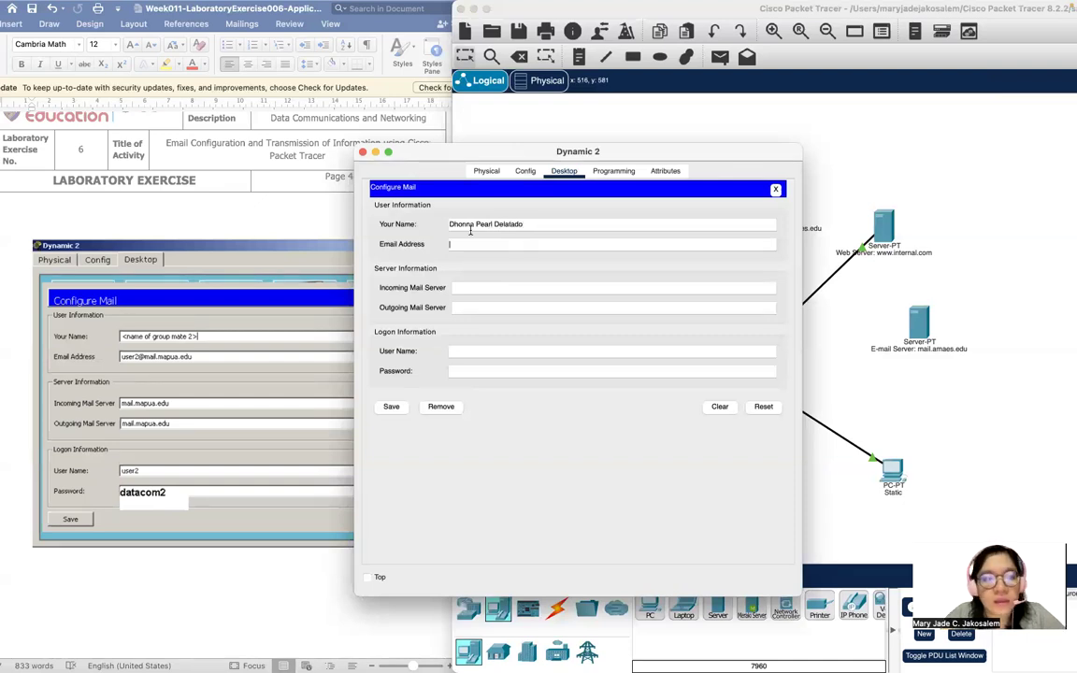
type("user2@mail.mapua.edu")
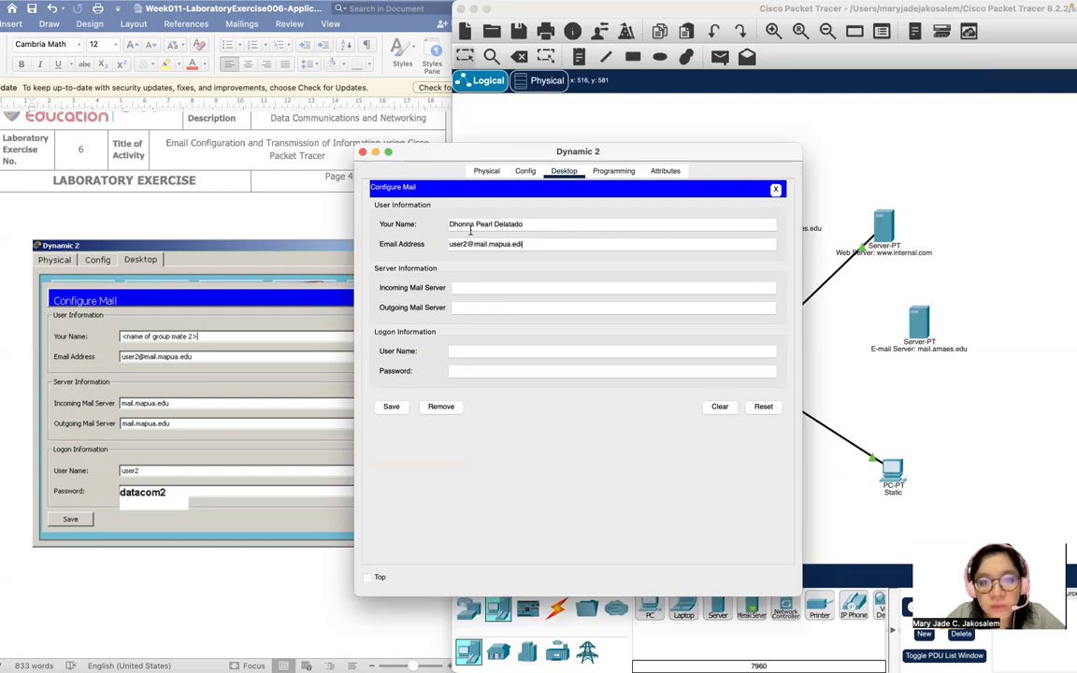
type("mail")
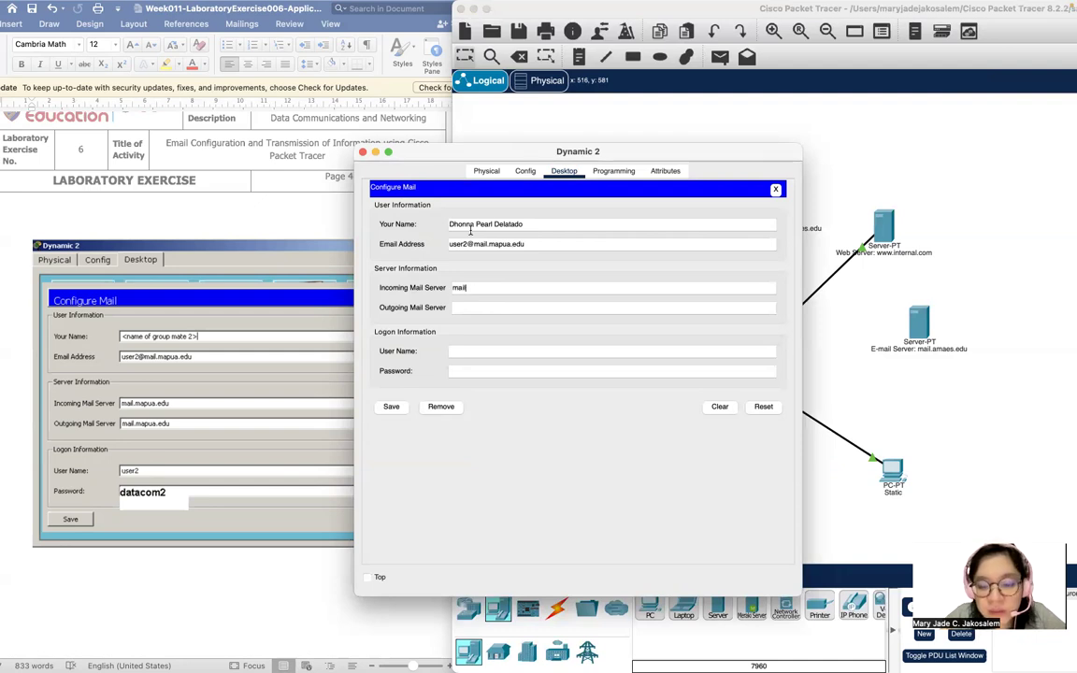
type(".mmapua.ed")
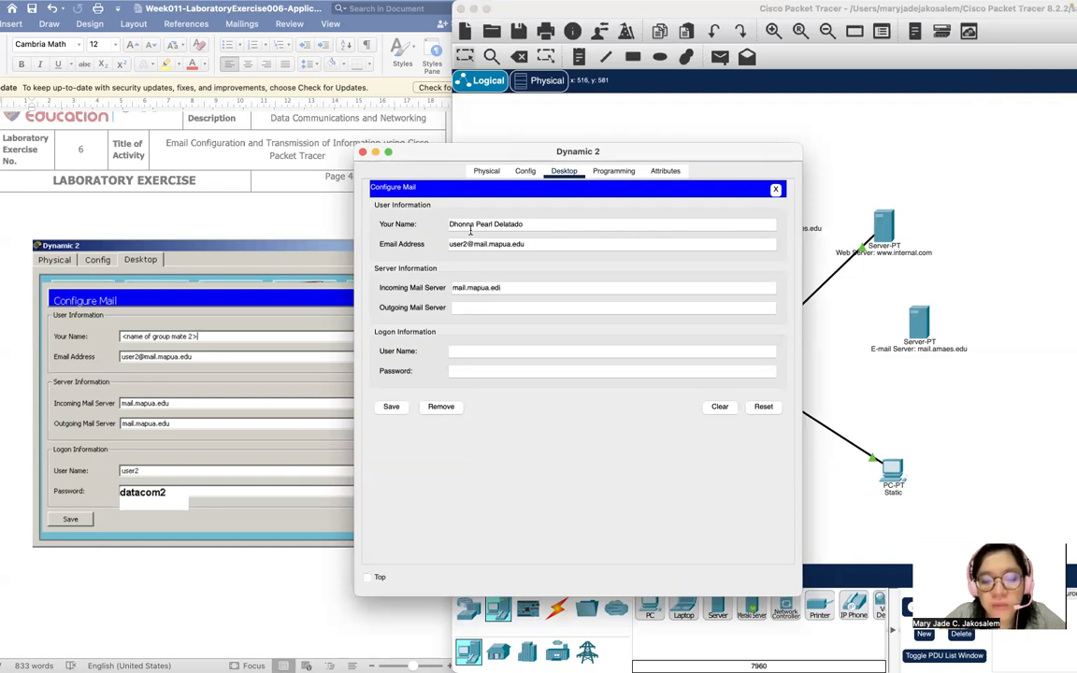
key("Tab")
type("mail")
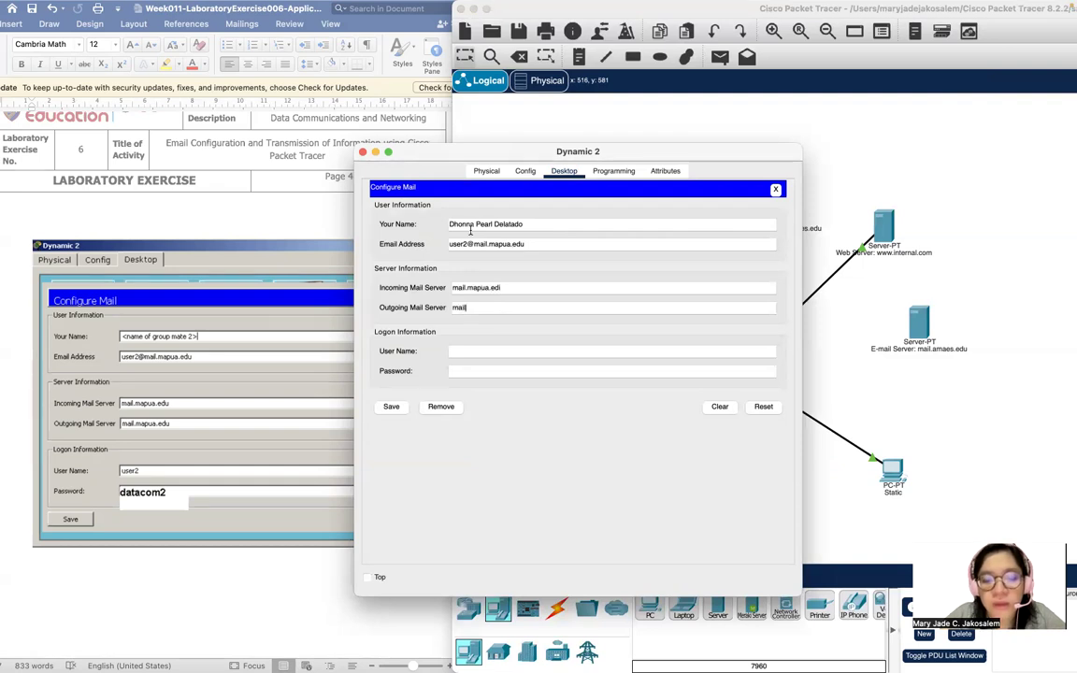
type(".mapua.edu")
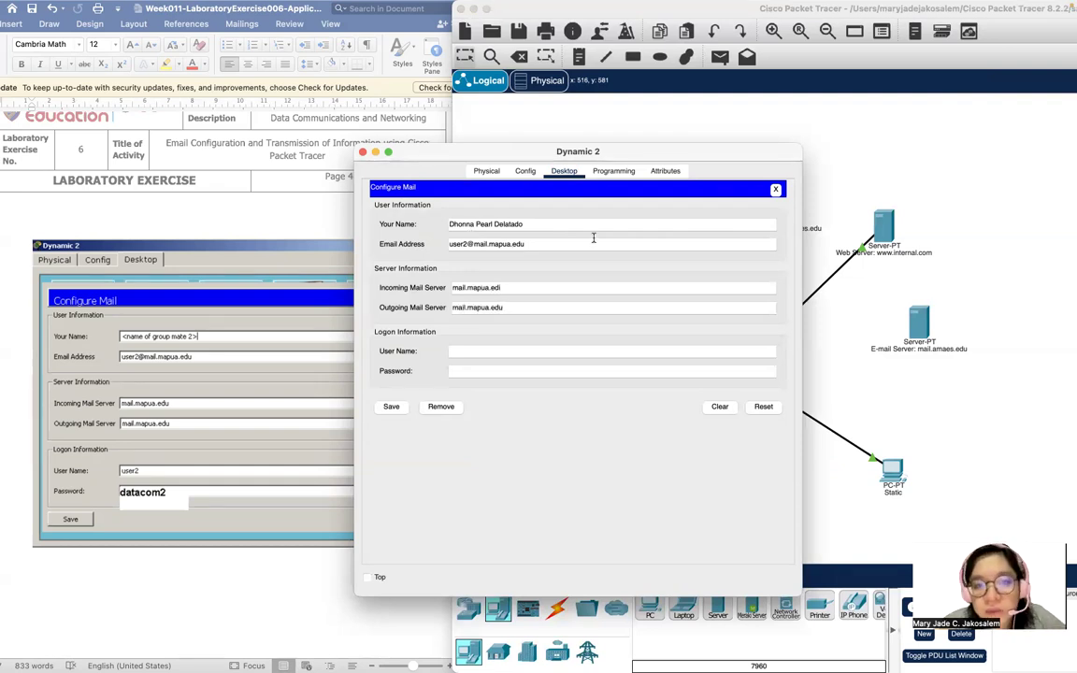
Set the incoming server and enter logon name user2 with its password.
left_click(529, 285)
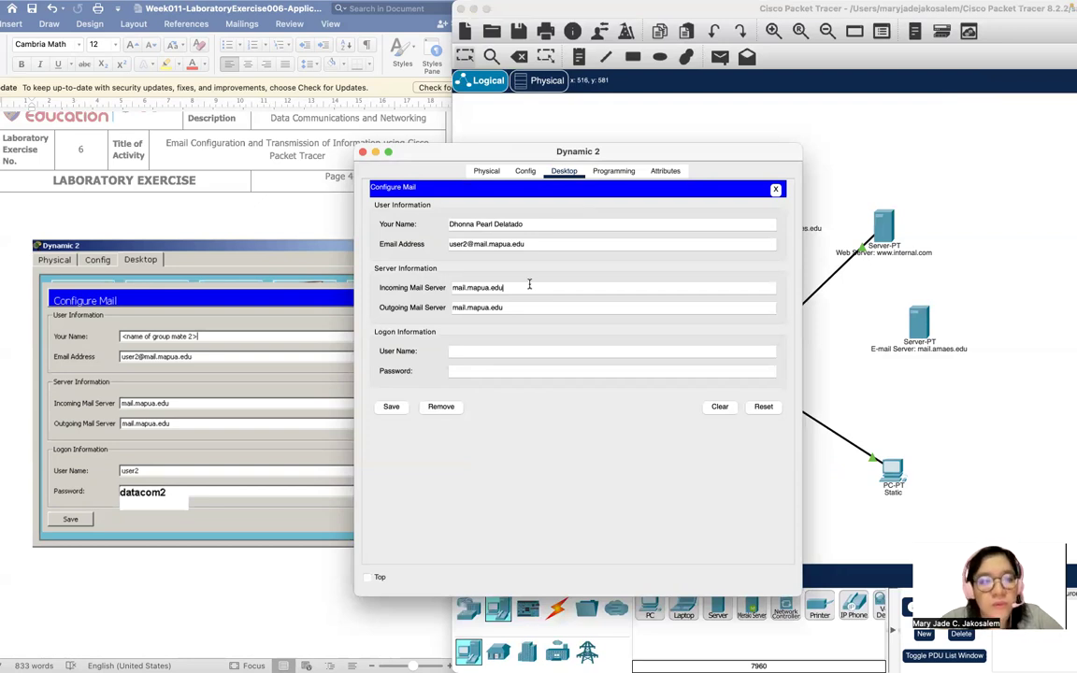
left_click(496, 346)
type("user2")
key("Tab")
type("dat")
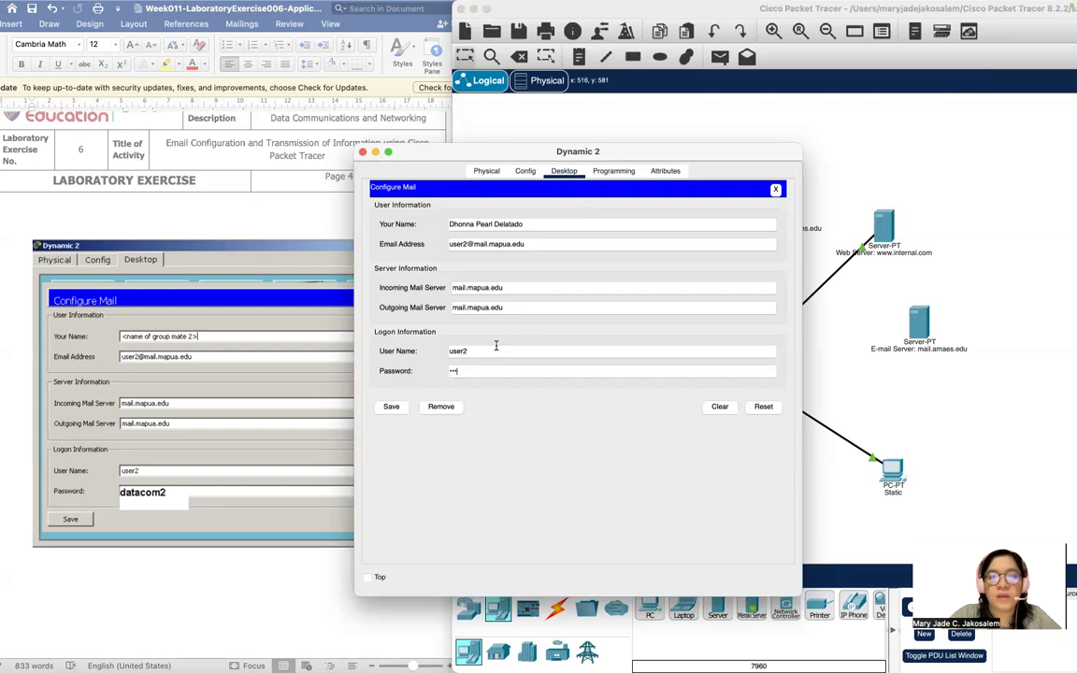
key("BackSpace")
key("BackSpace")
key("BackSpace")
key("BackSpace")
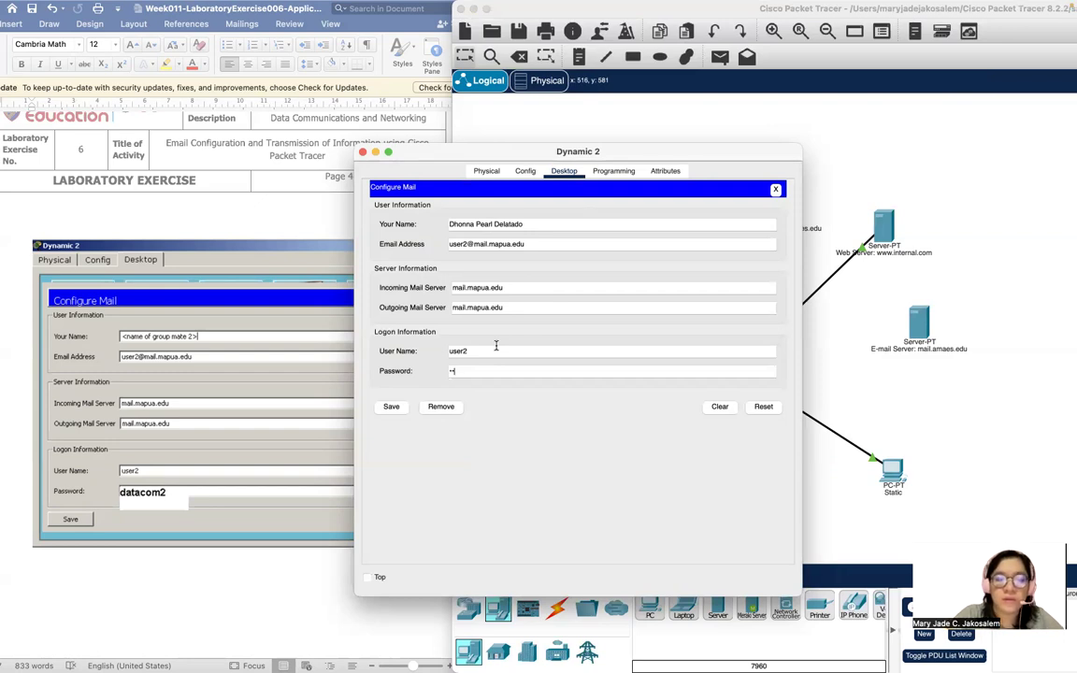
Save Dynamic 2's mail settings and close its window.
left_click(391, 406)
scroll(159, 409, "down", 2)
scroll(159, 409, "up", 3)
scroll(159, 408, "down", 6)
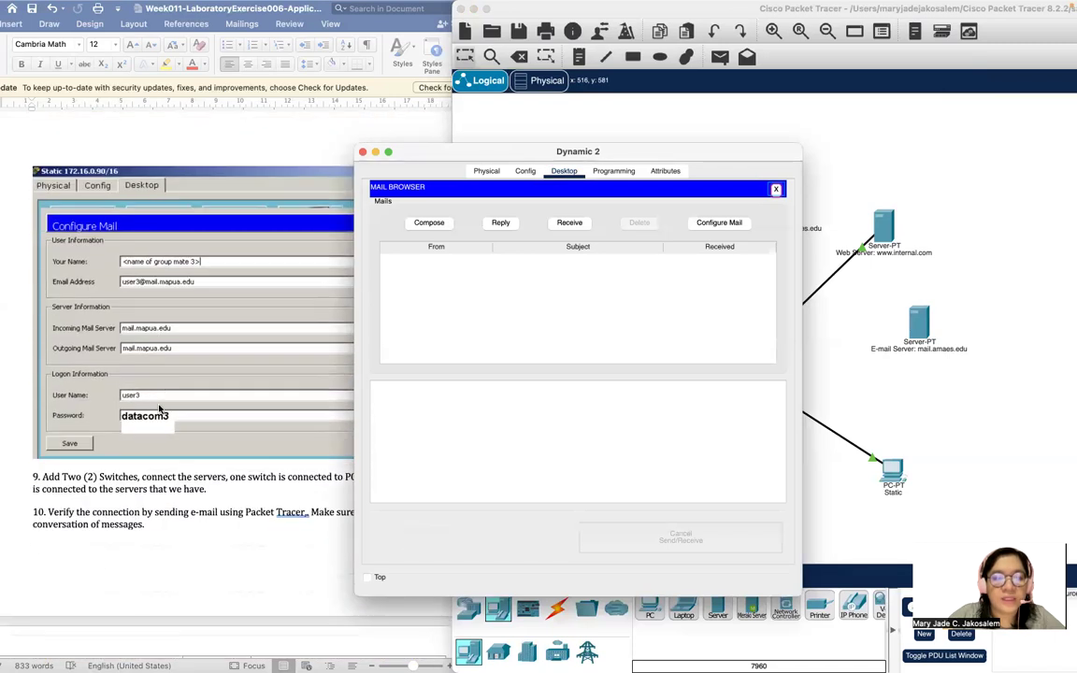
scroll(159, 408, "up", 1)
left_click(363, 152)
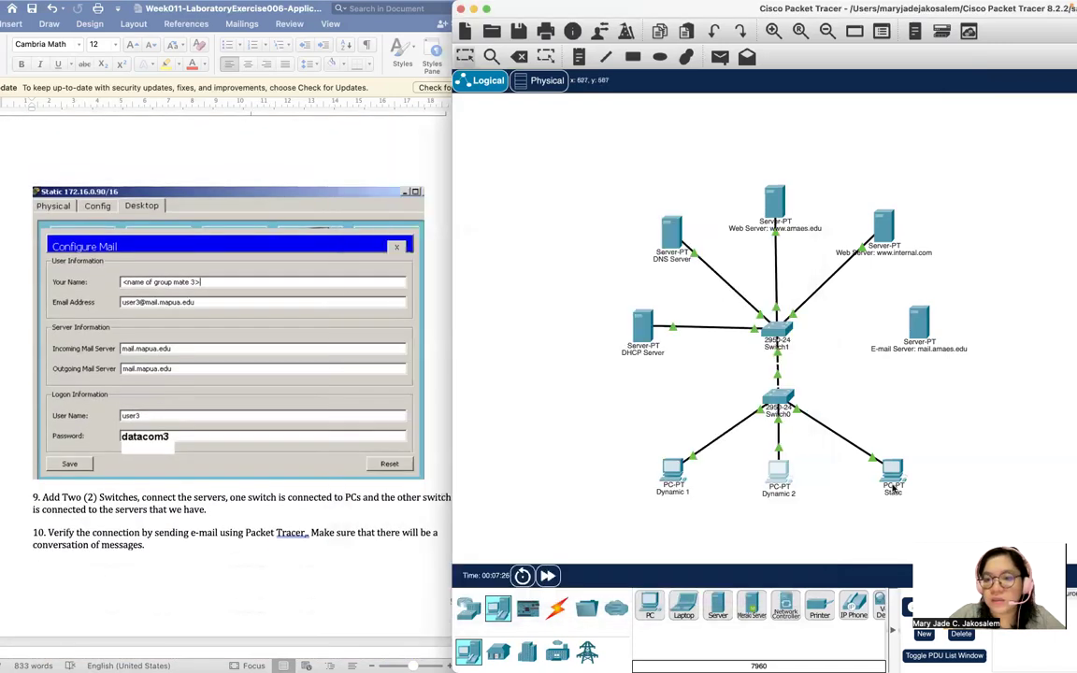
Open Email on the Static PC and enter the display name and user3's address.
left_click(893, 481)
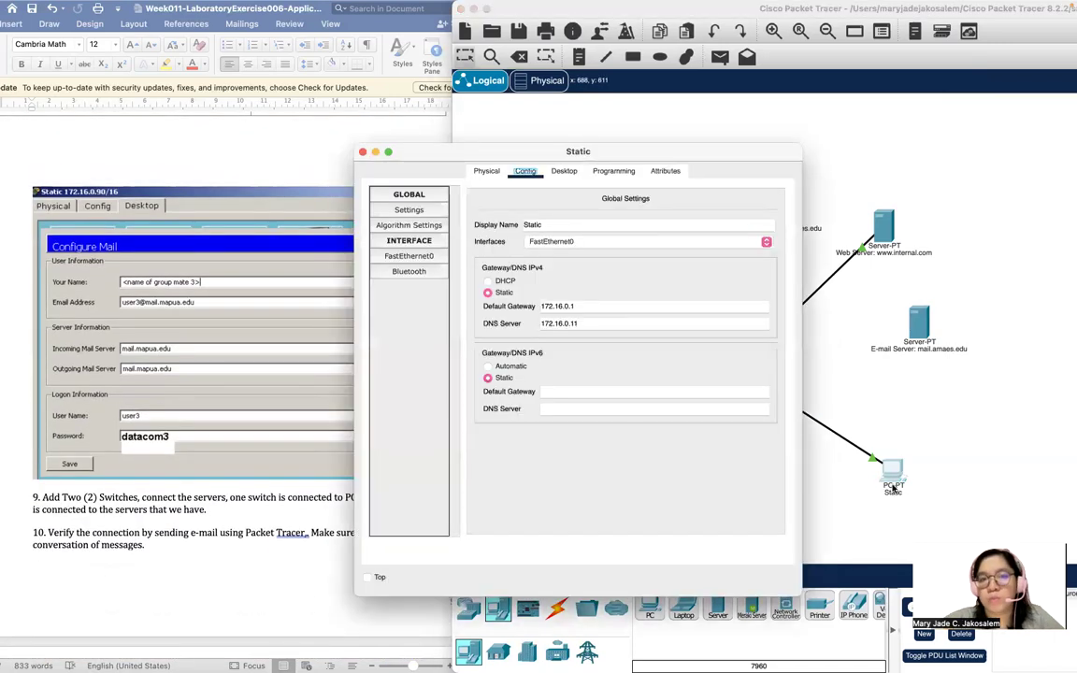
left_click(562, 171)
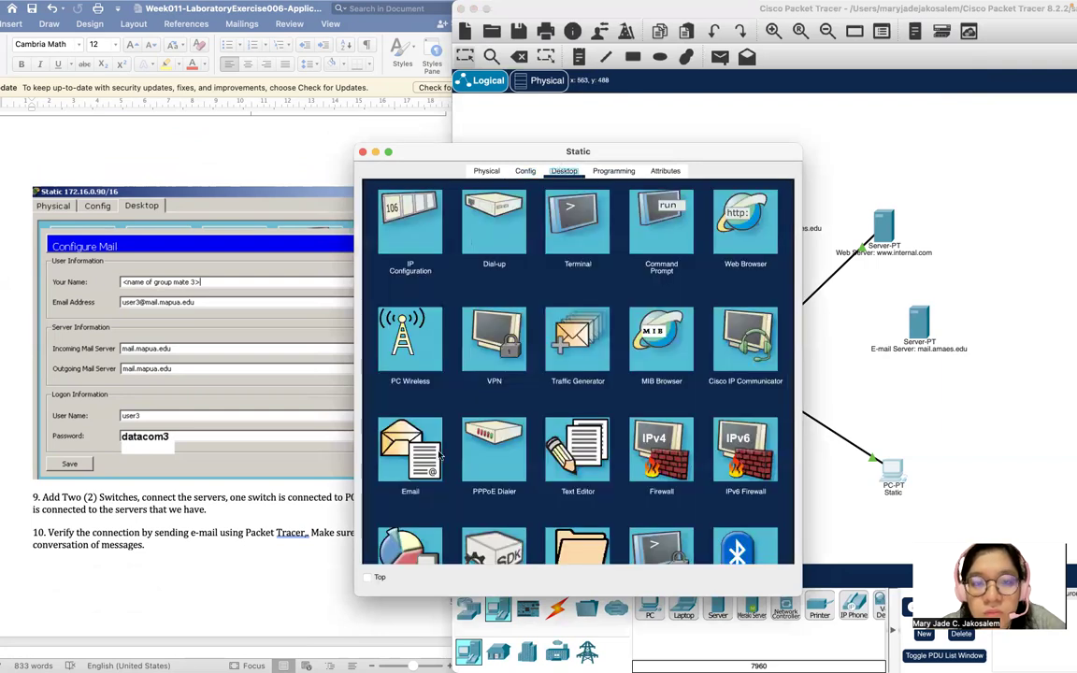
left_click(413, 472)
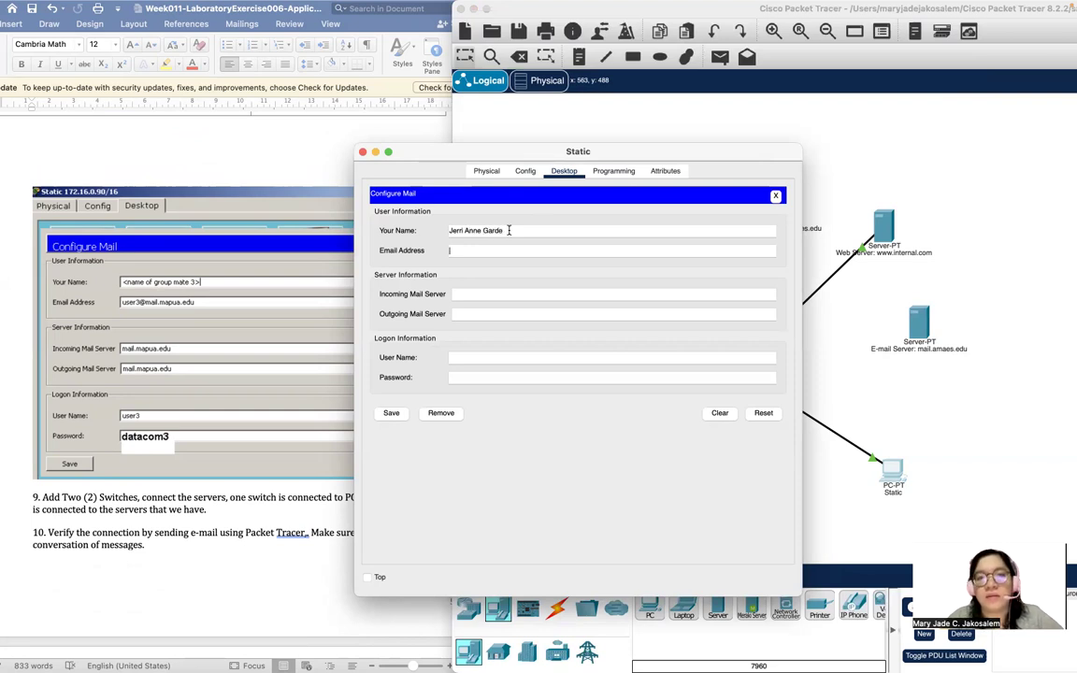
key("Tab")
type("us")
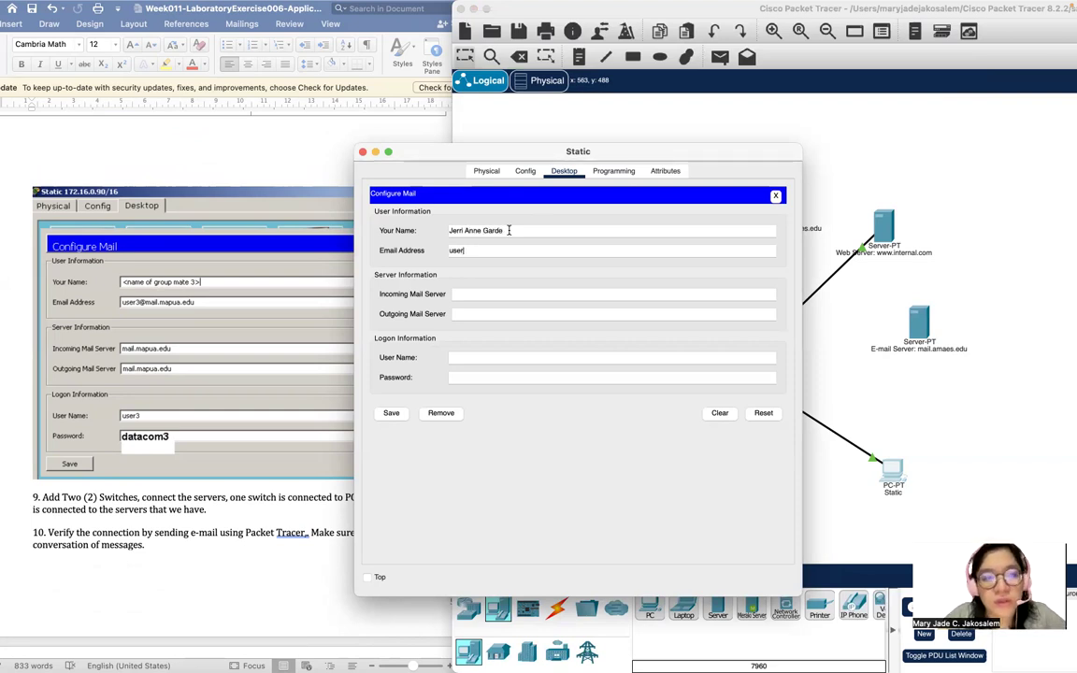
type("er3@mail.ma")
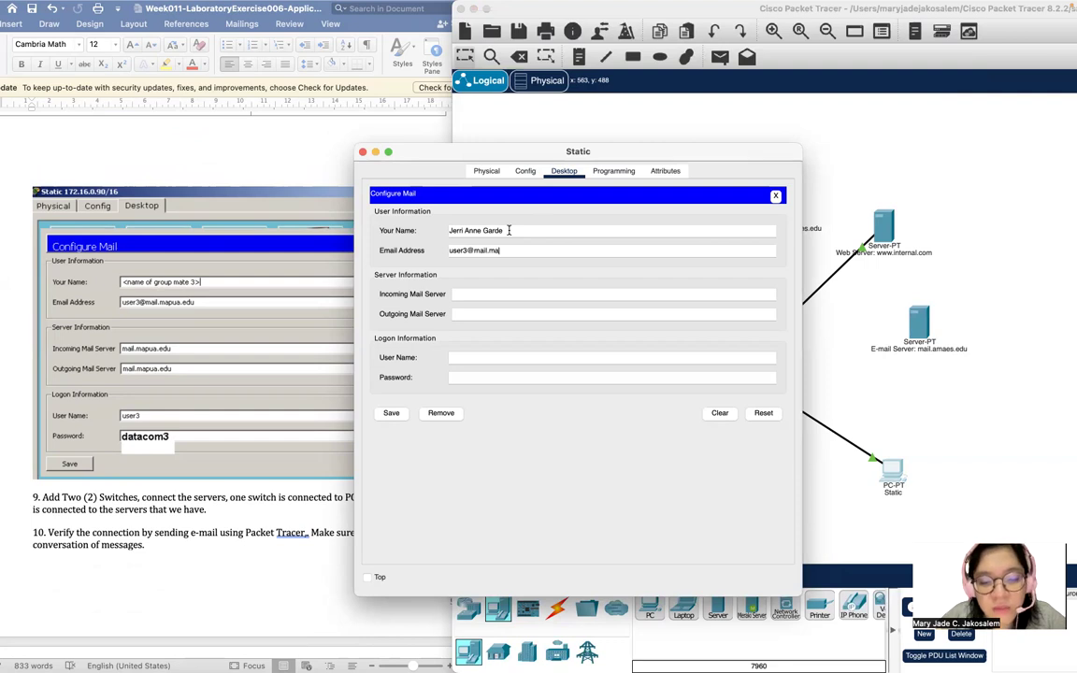
type("pua.edi")
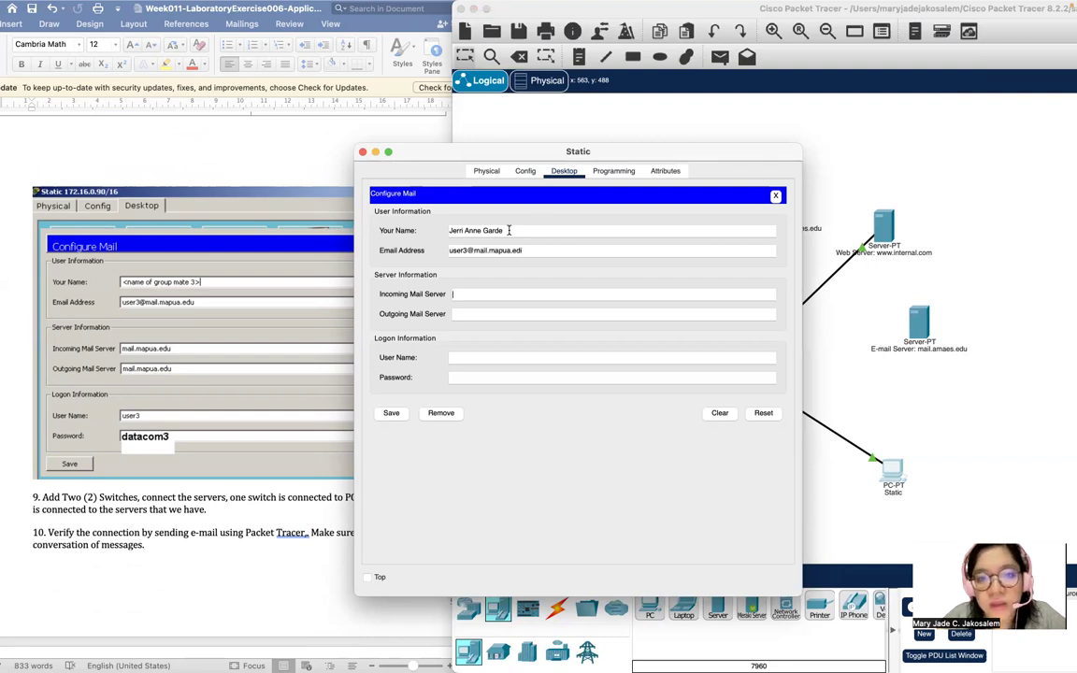
Set mail.mapua.edu servers, enter user3's logon credentials, and save.
key("Tab")
type("u")
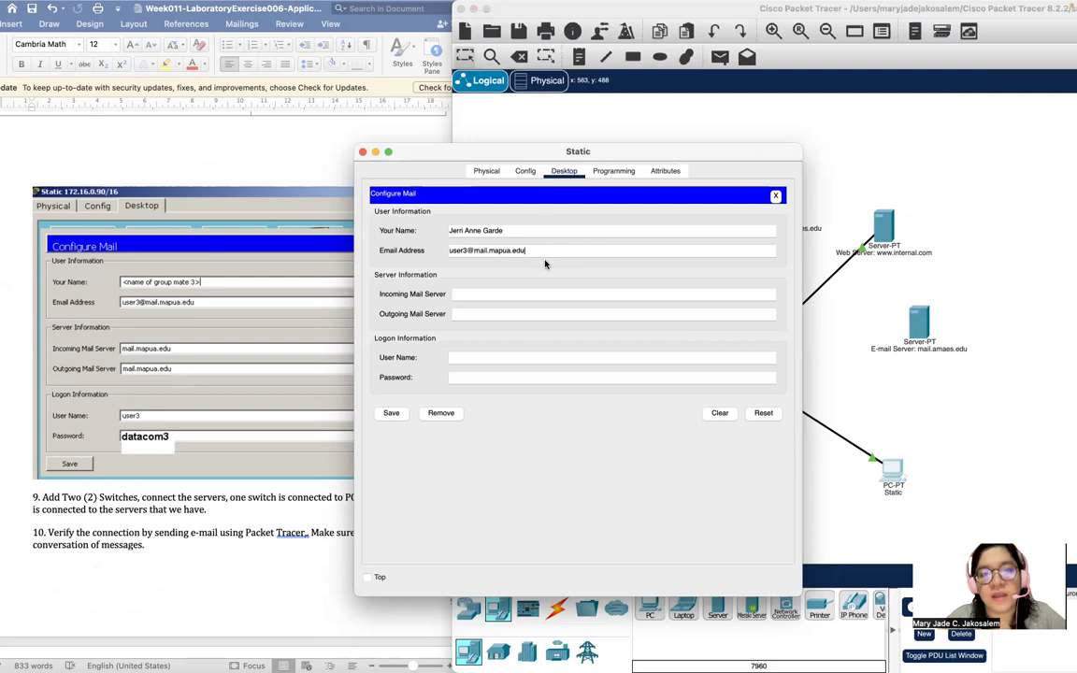
type("mail.ma")
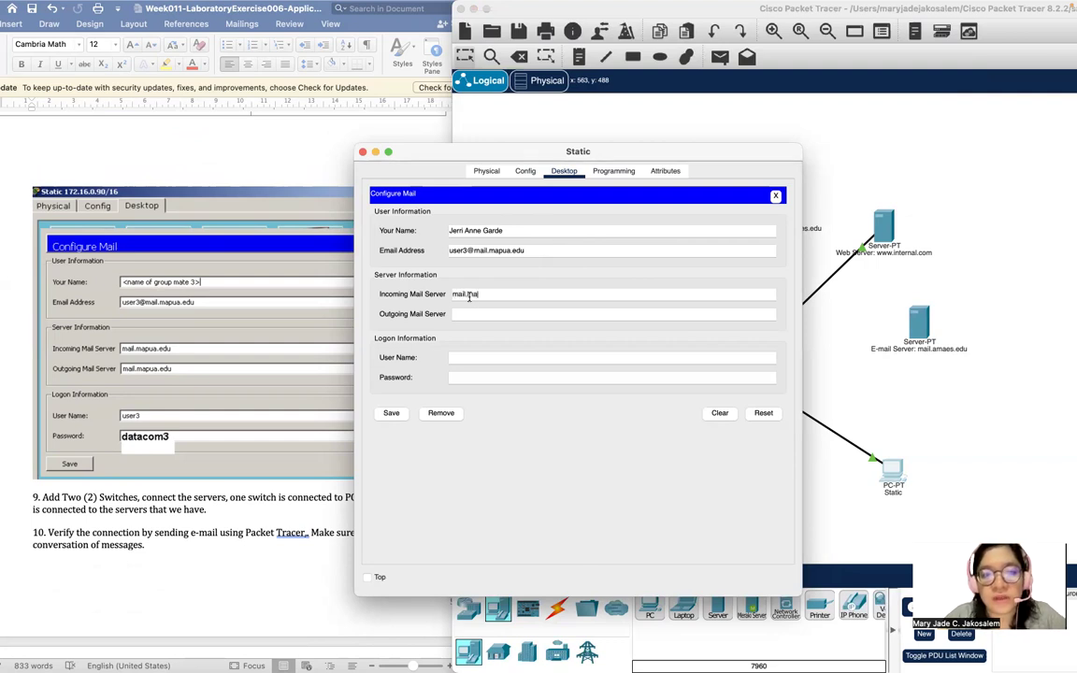
type("pua.ed")
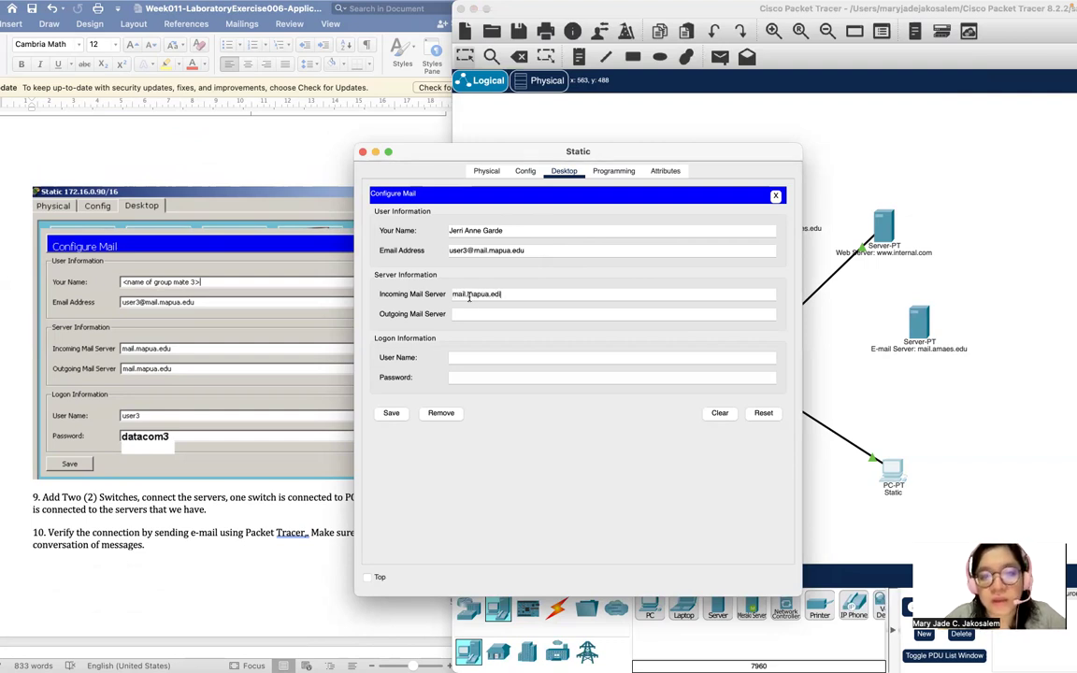
type("mail.map")
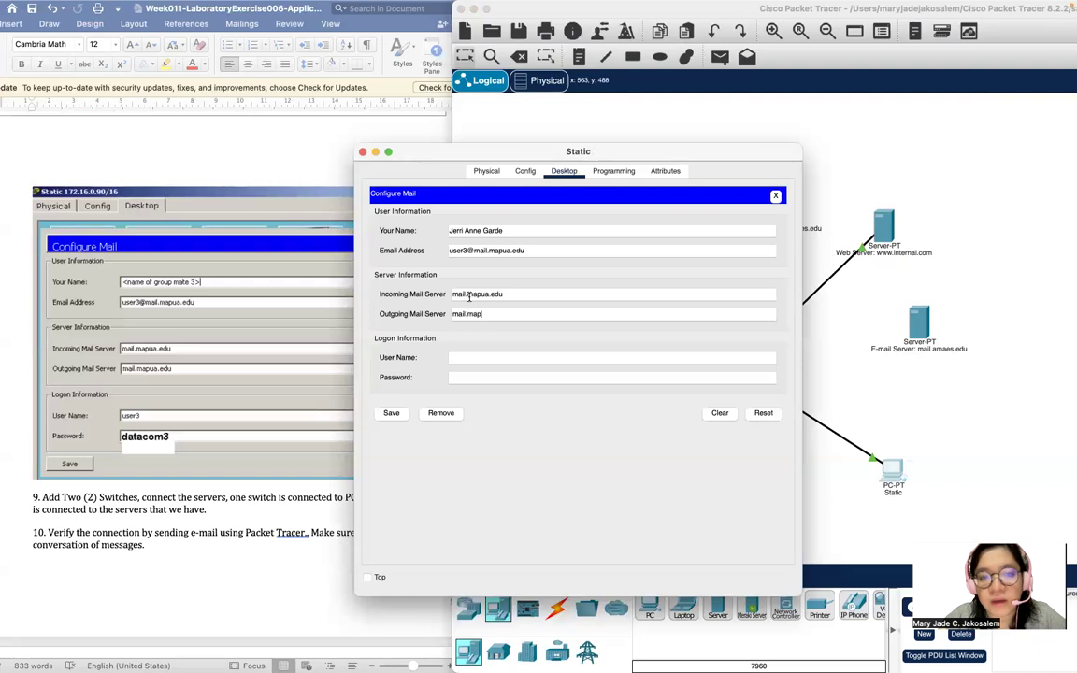
type("ua.edu")
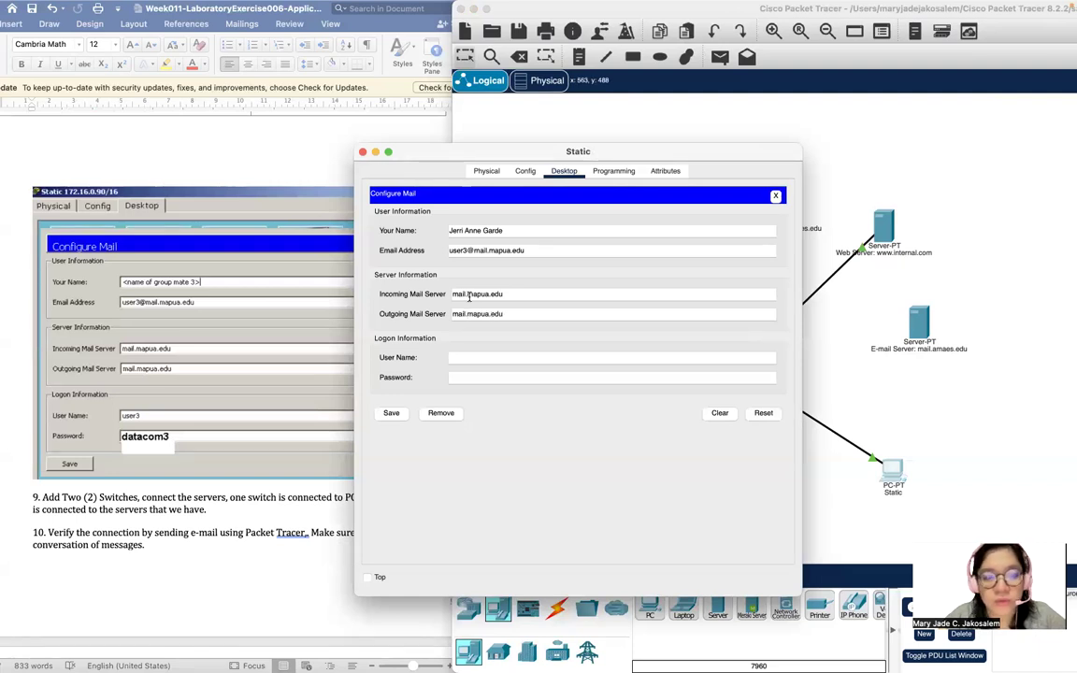
key("Tab")
type("user")
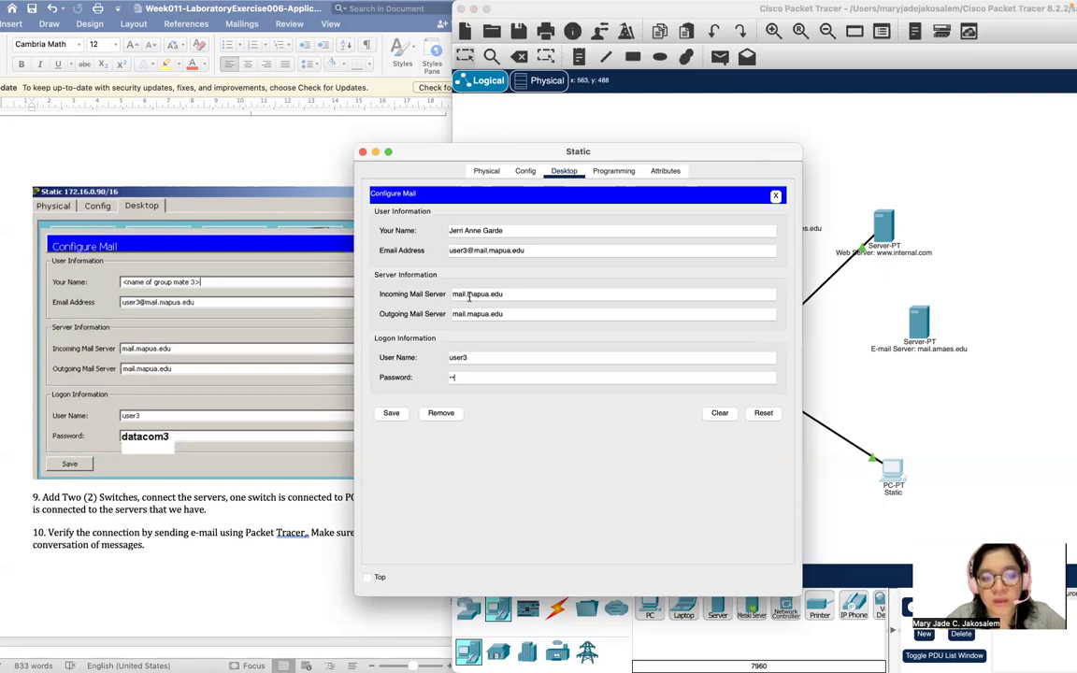
type("datacom3")
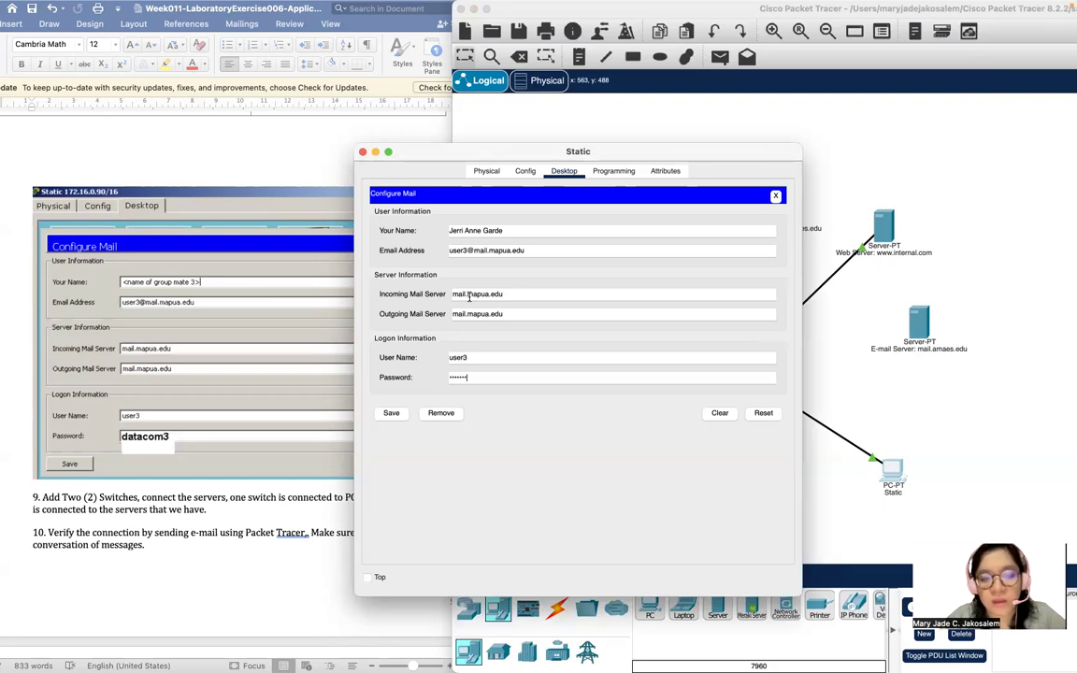
left_click(391, 412)
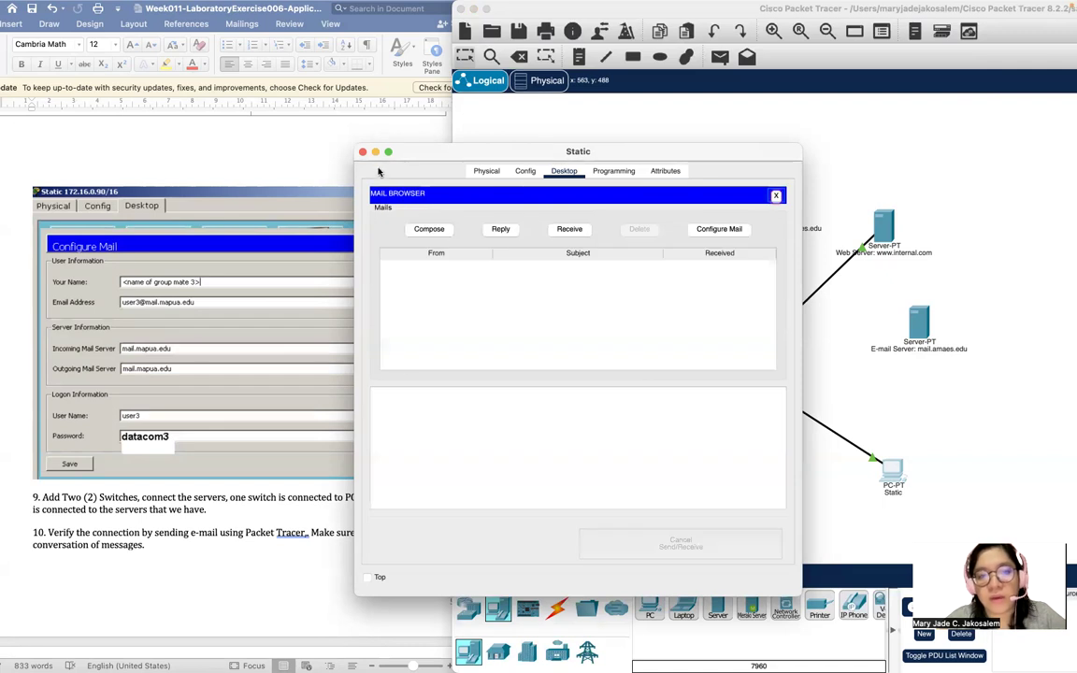
Close the Static PC window to show the three-PC topology again.
left_click(363, 152)
scroll(199, 289, "down", 6)
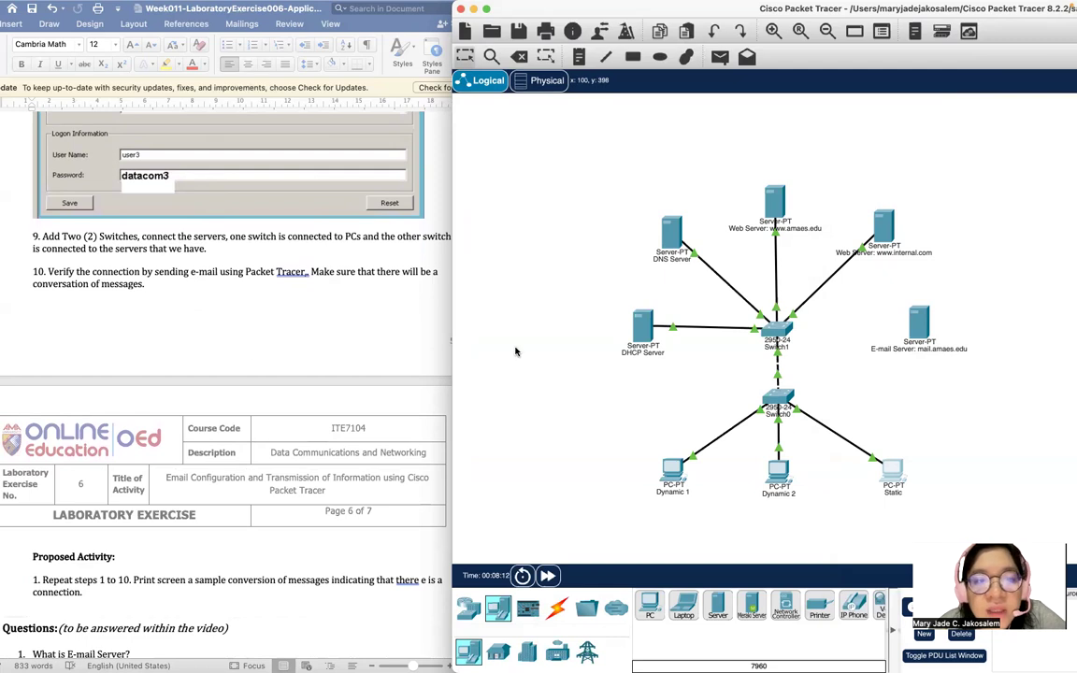
scroll(355, 267, "down", 2)
scroll(386, 289, "up", 3)
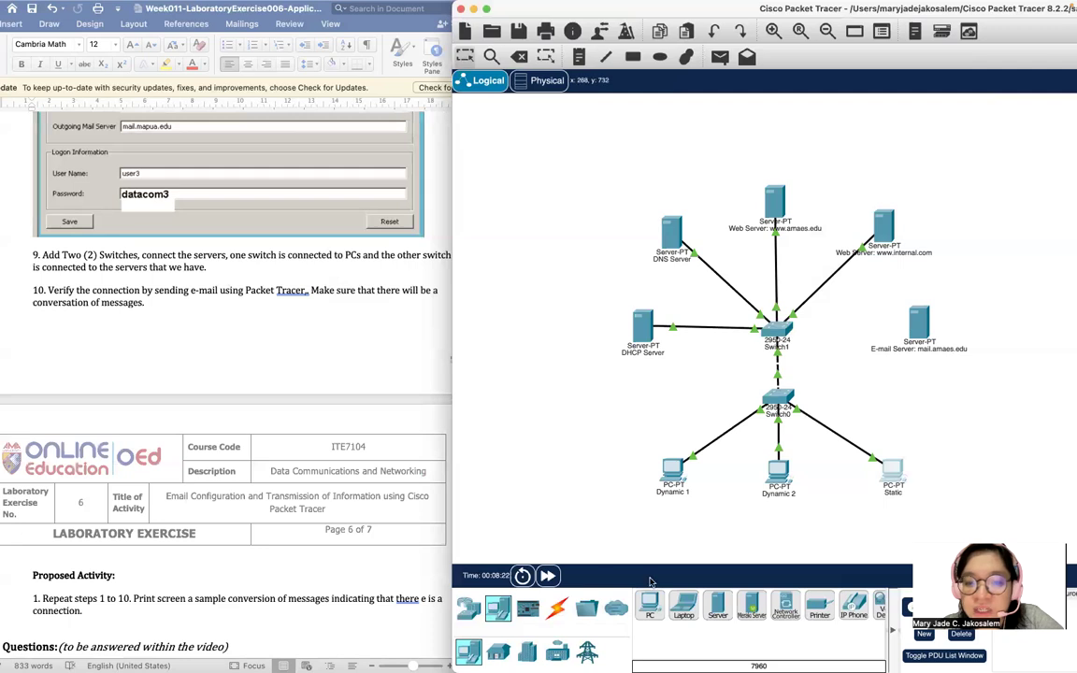
Cable the E-mail Server's FastEthernet0 to a free Switch1 port with copper straight-through.
left_click(556, 608)
left_click(718, 606)
left_click(915, 326)
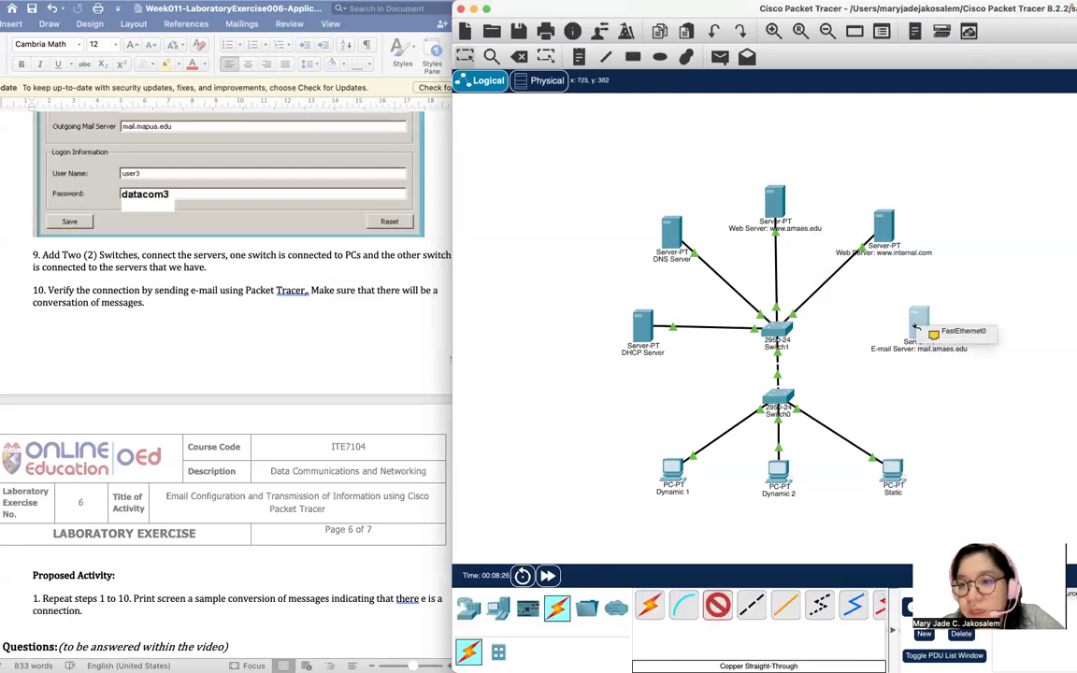
left_click(958, 331)
left_click(784, 331)
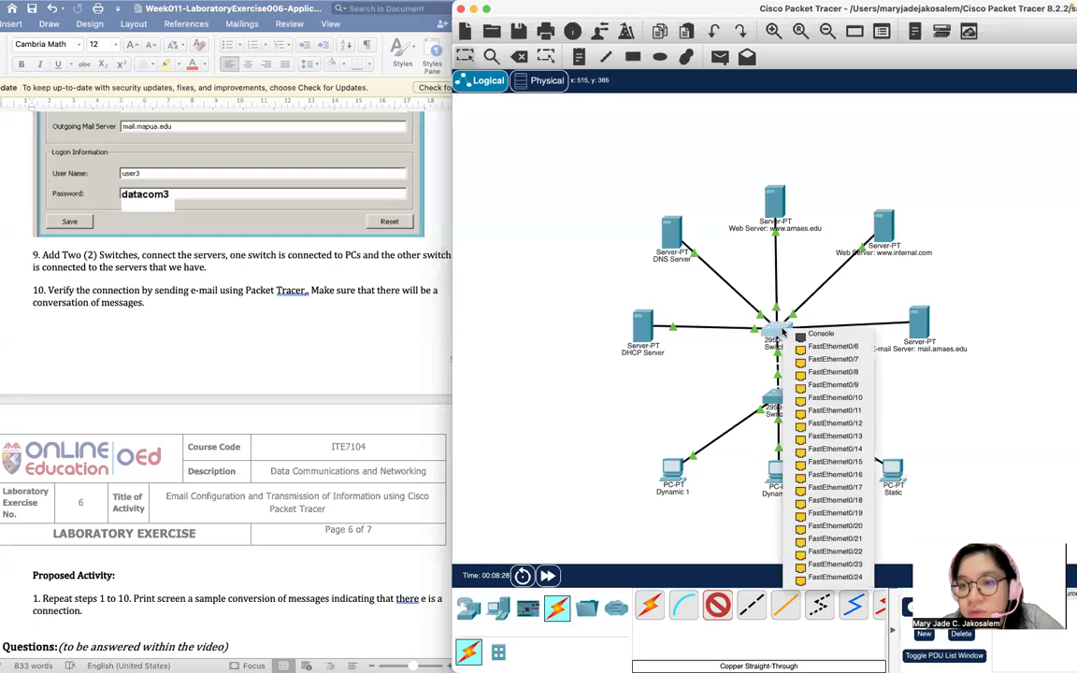
left_click(832, 346)
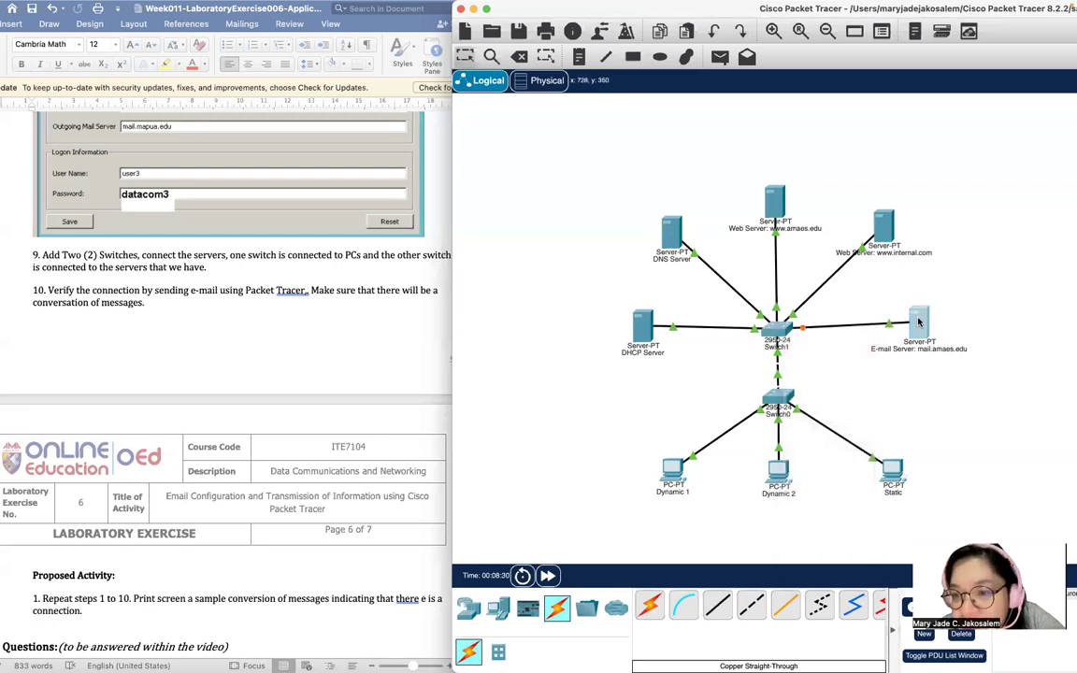
left_click_drag(919, 326, 916, 327)
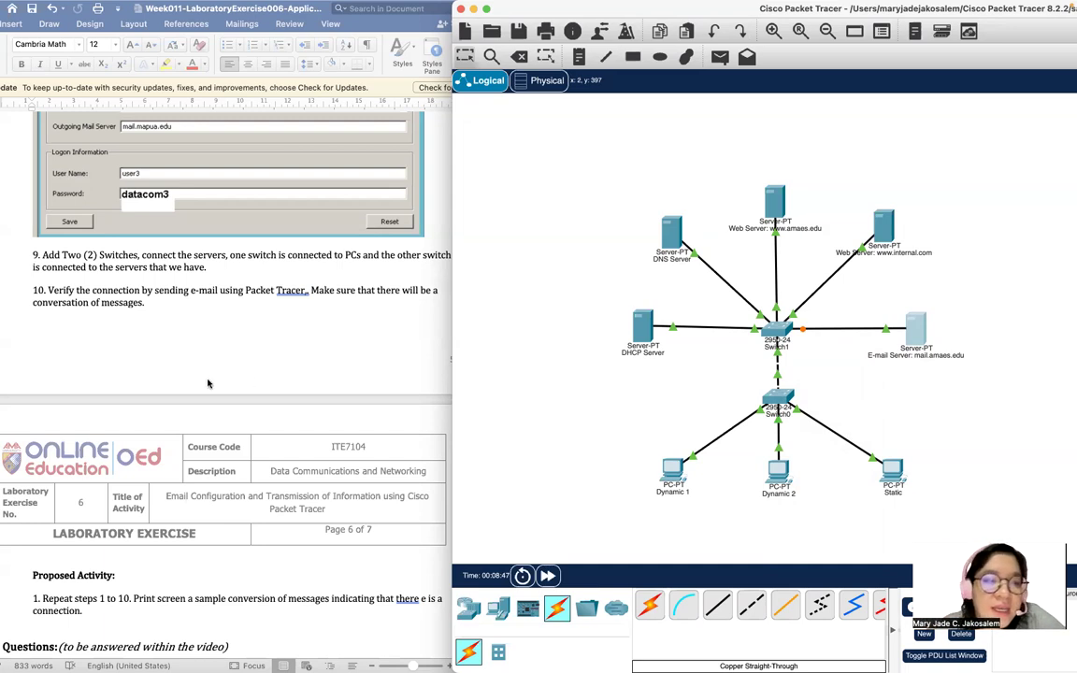
scroll(207, 379, "down", 5)
Glance at the Word lab document, then restore Packet Tracer as a normal window.
left_click(262, 372)
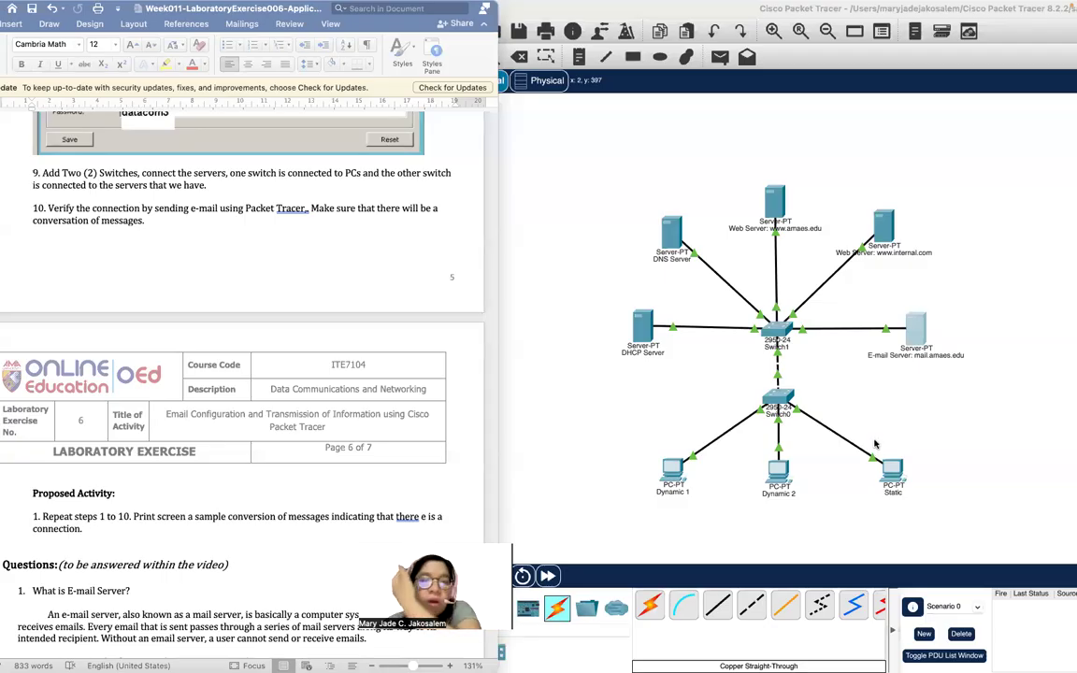
left_click(636, 366)
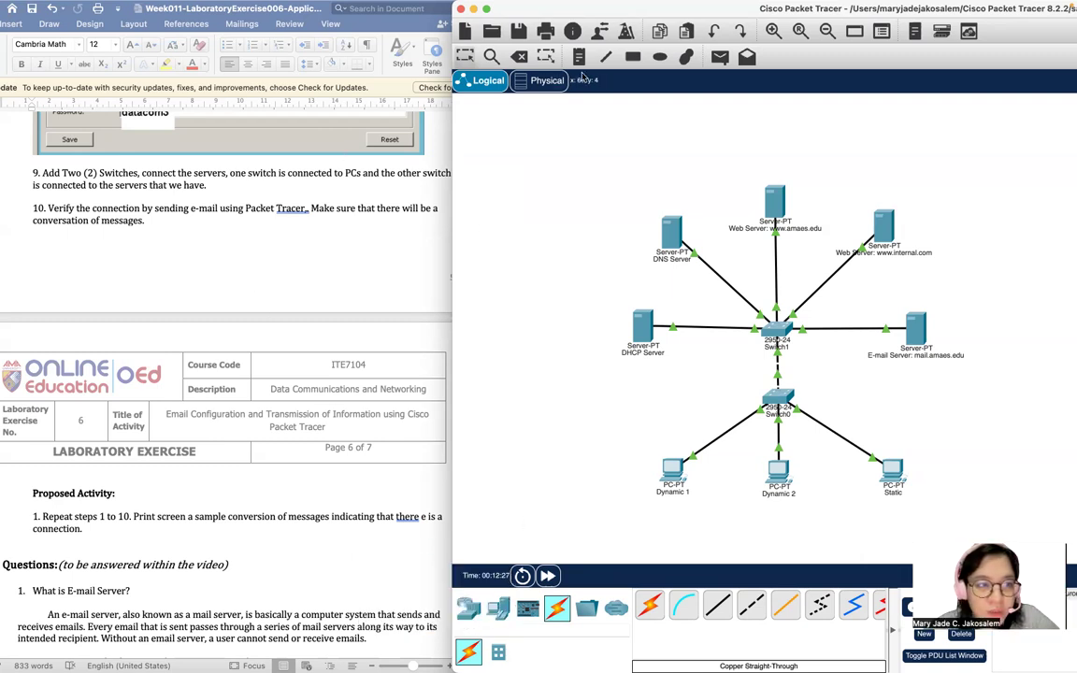
left_click_drag(589, 12, 431, 3)
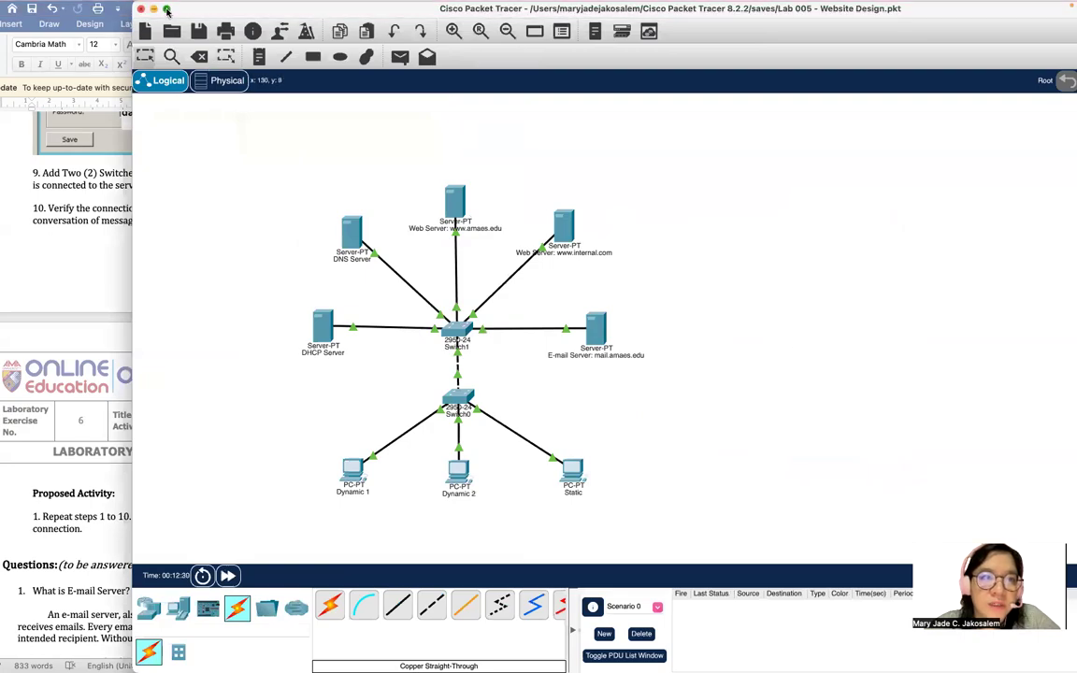
left_click(166, 9)
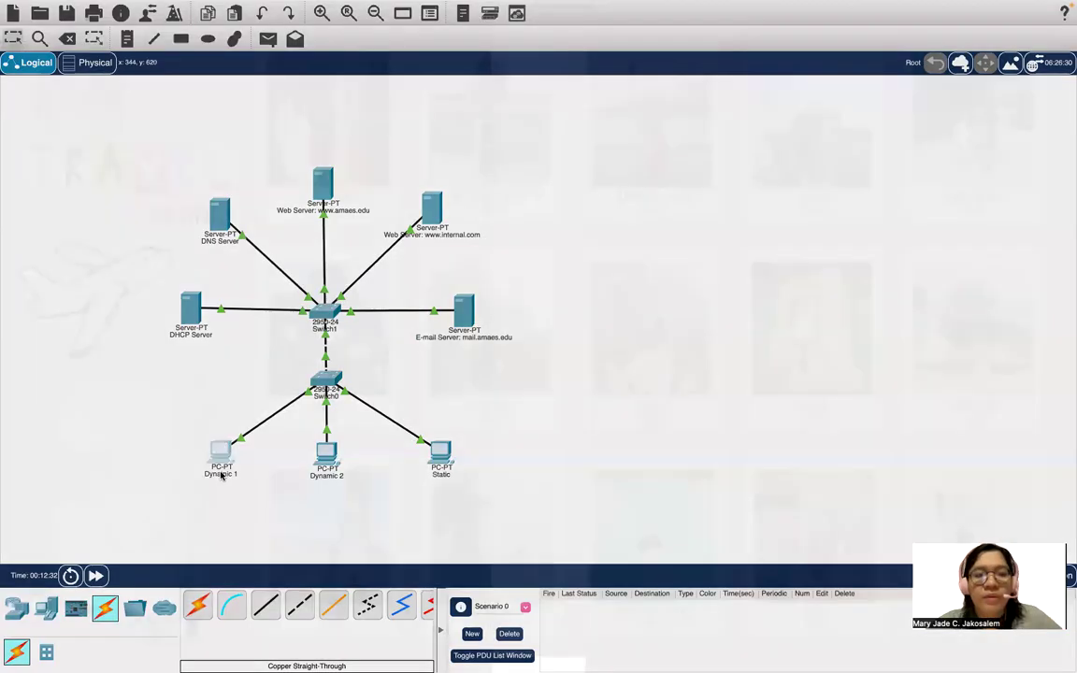
left_click(222, 475)
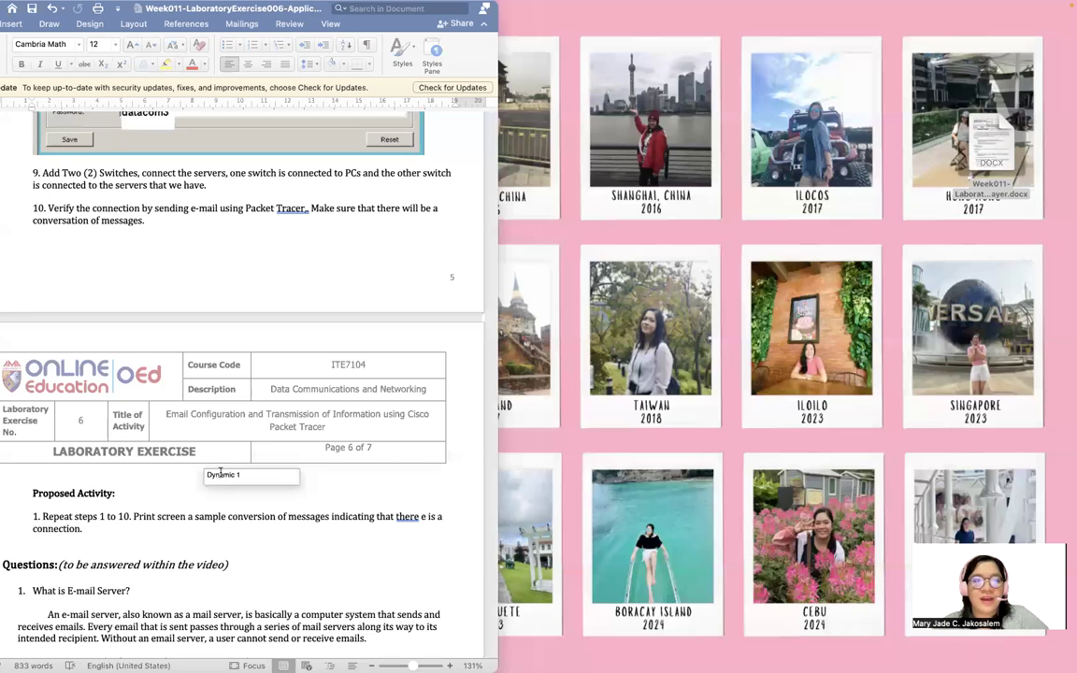
left_click(792, 645)
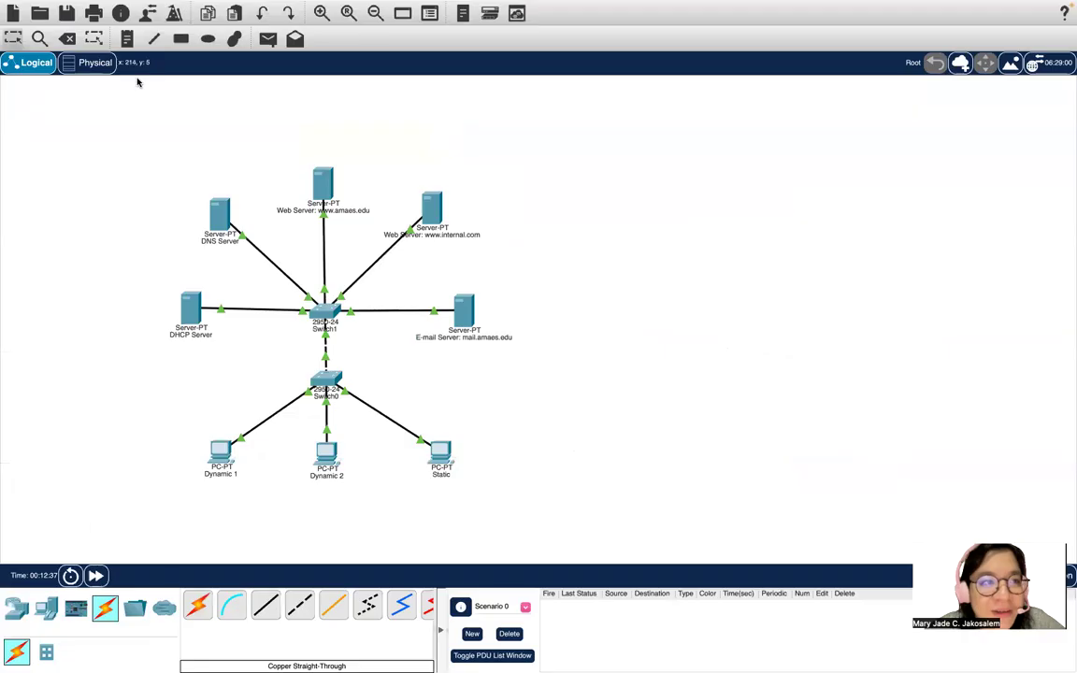
left_click(34, 27)
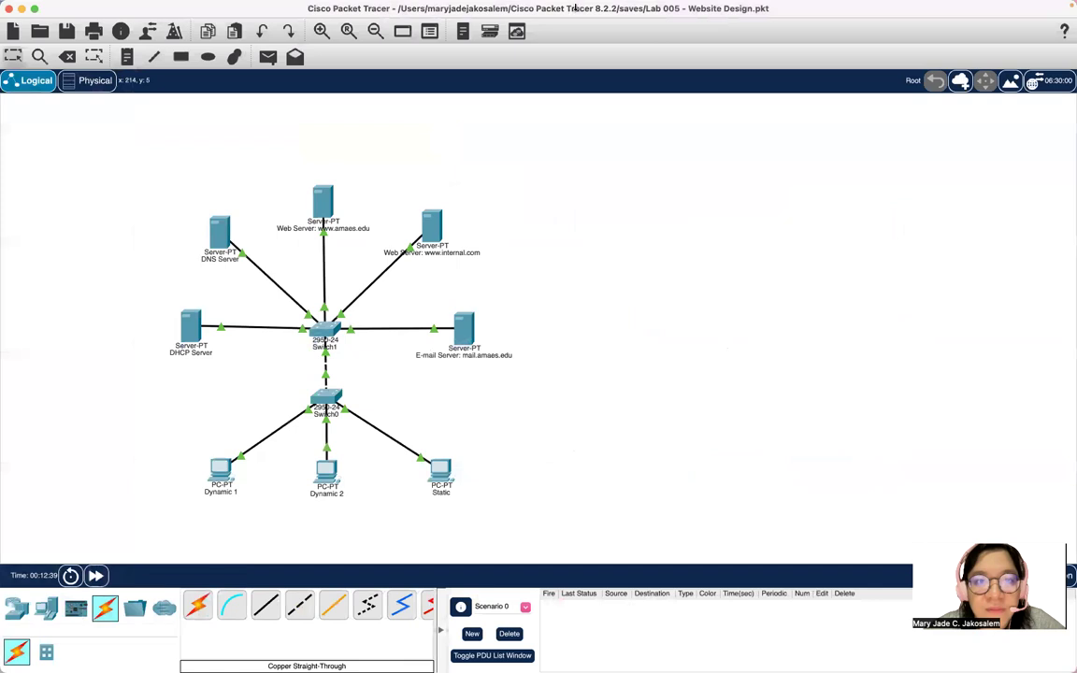
Compose a new e-mail on PC Dynamic 1 and start typing user1's address.
left_click(223, 481)
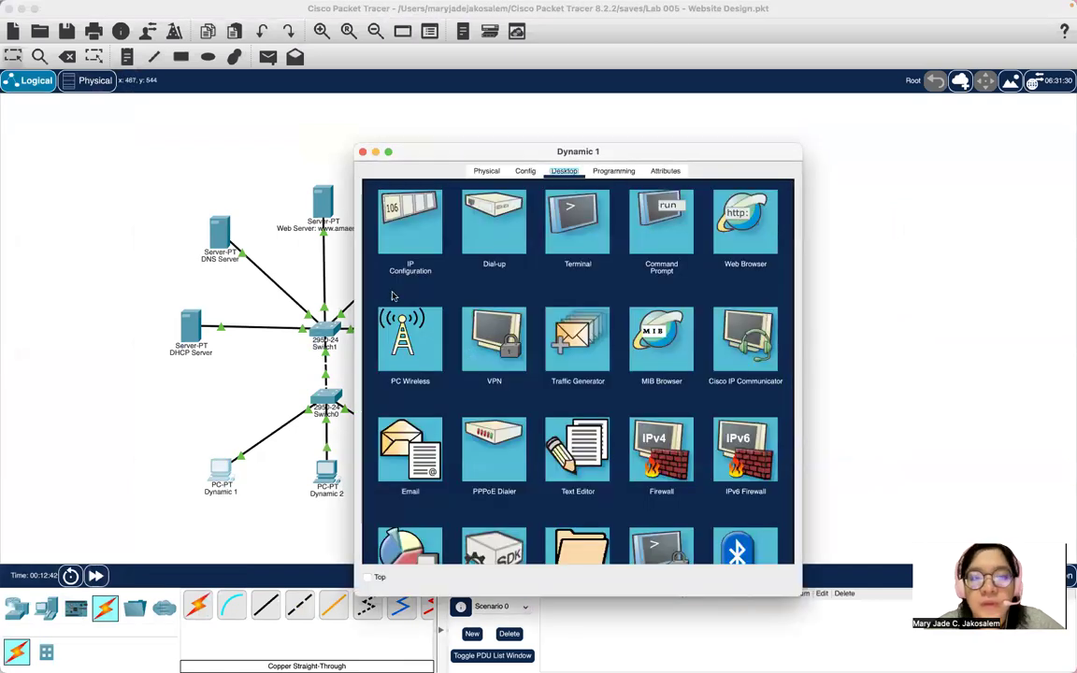
left_click(426, 445)
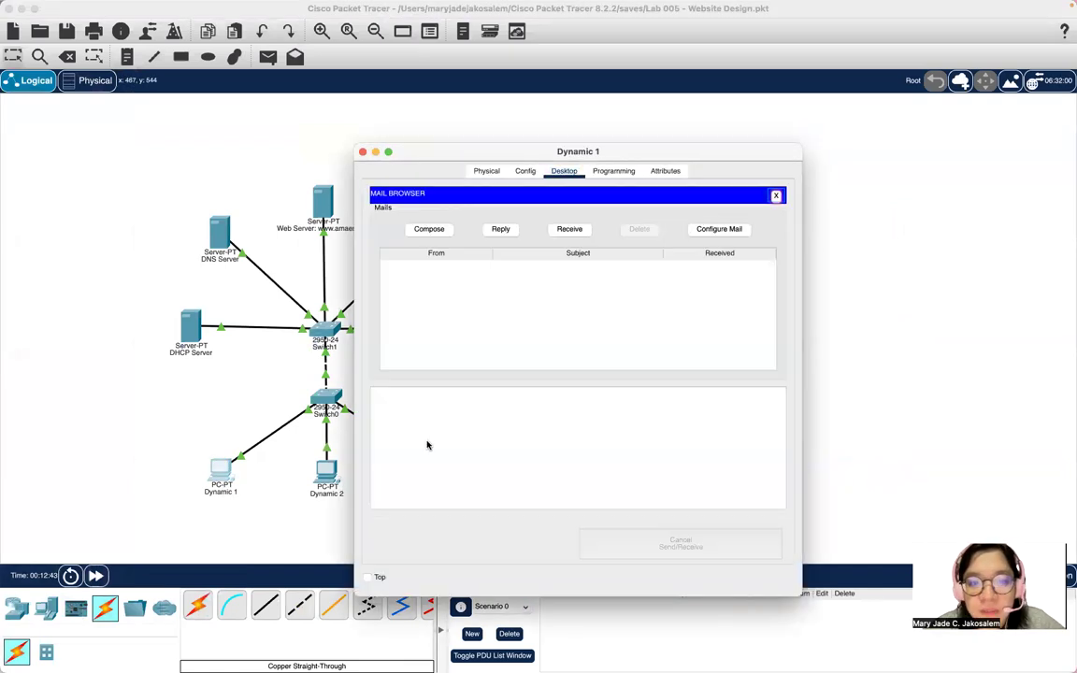
left_click(423, 230)
type("user")
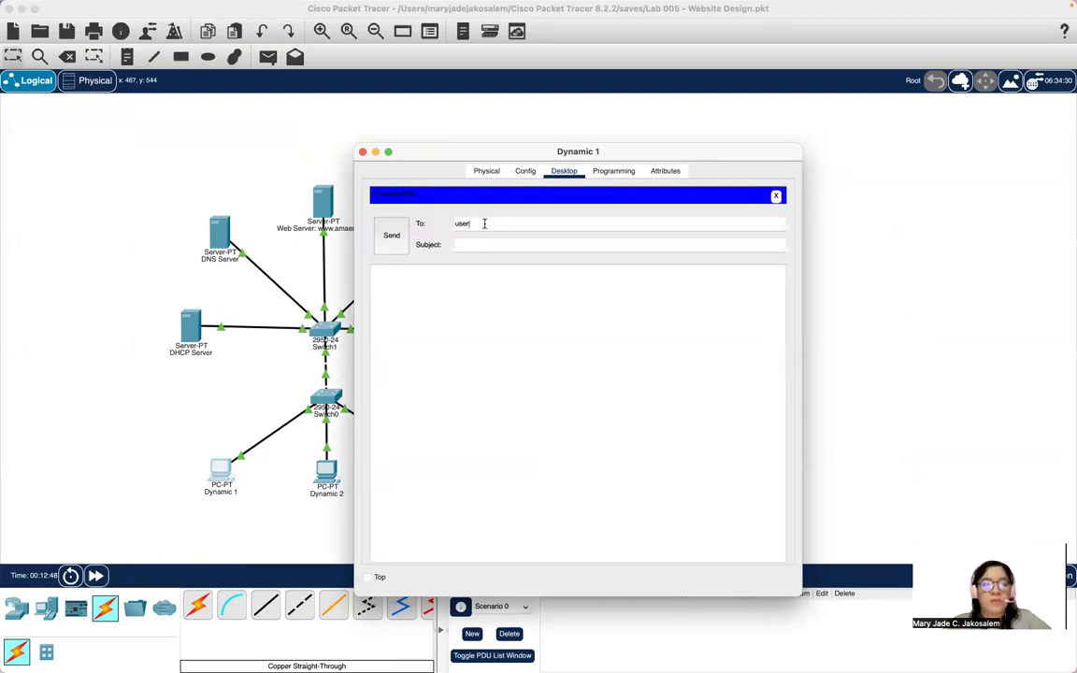
type("1")
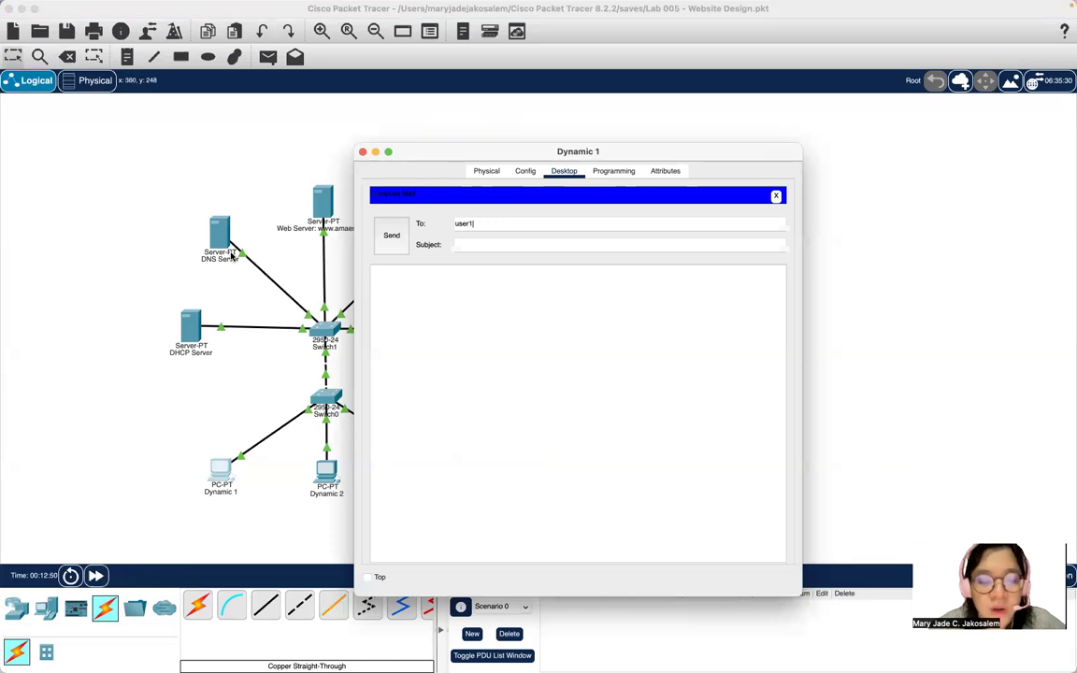
type("@")
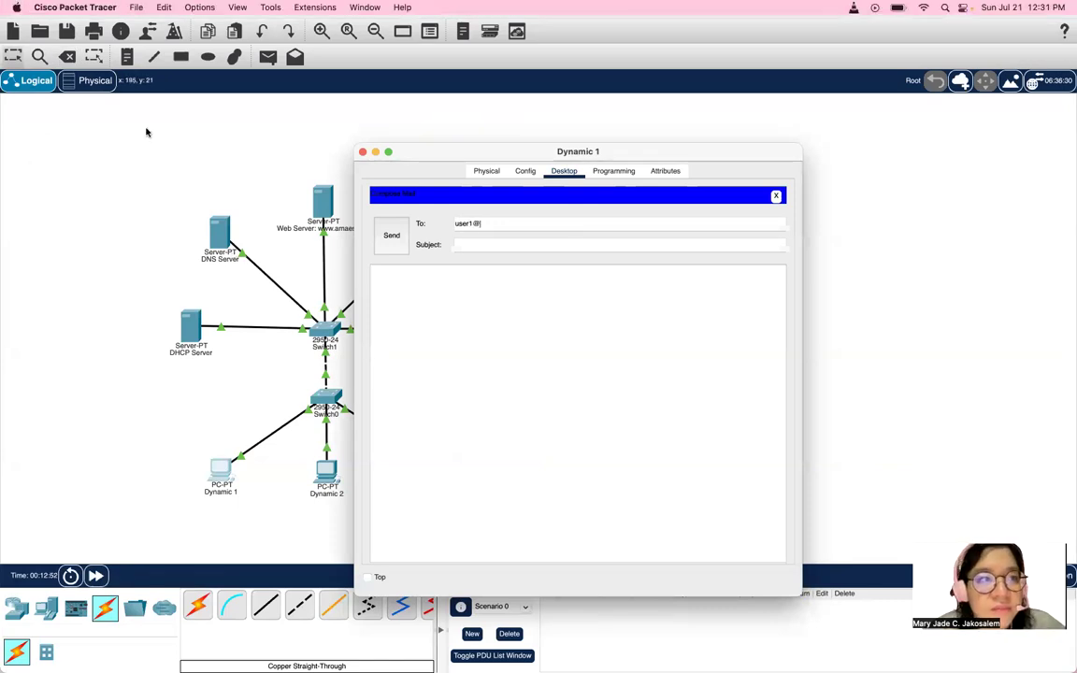
Check the mail-configuration example in the Word lab sheet, then reposition Packet Tracer.
left_click_drag(153, 8, 513, 60)
left_click(153, 281)
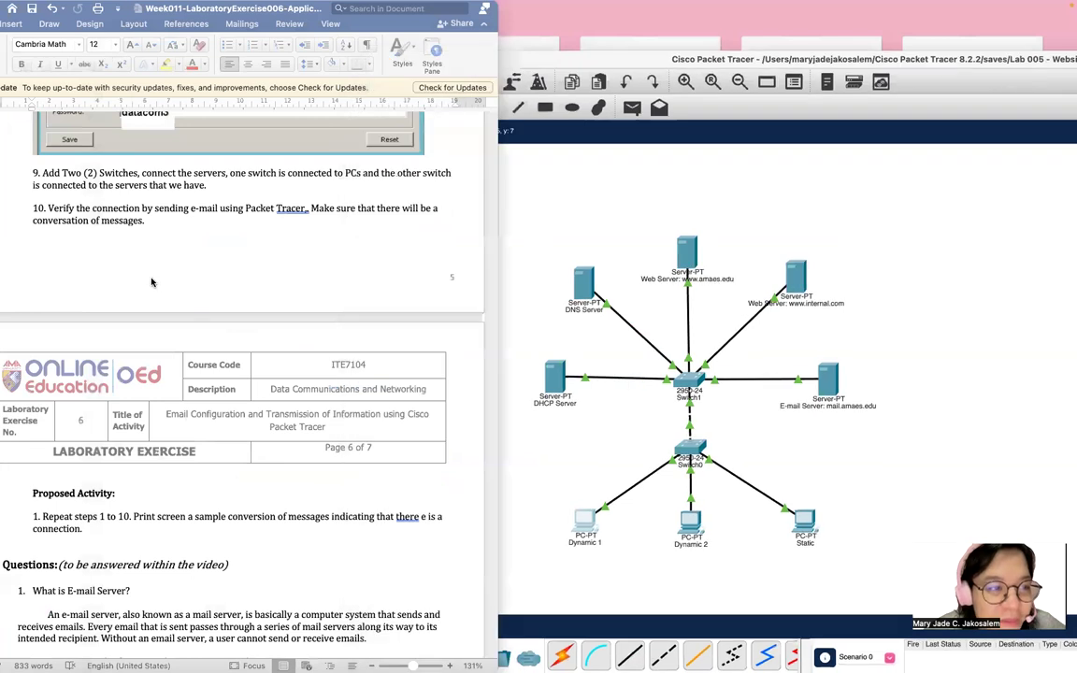
scroll(153, 280, "up", 10)
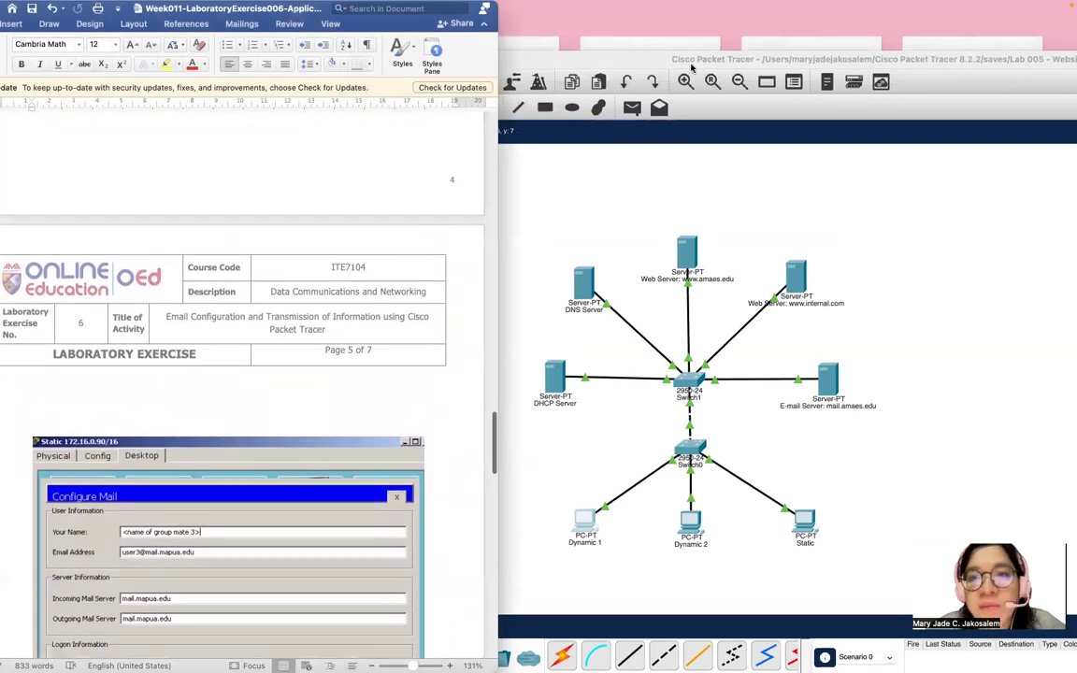
left_click_drag(692, 67, 466, 206)
Finish the mail.mapua.edu recipient address, set subject Hello, and write a greeting body.
left_click(528, 150)
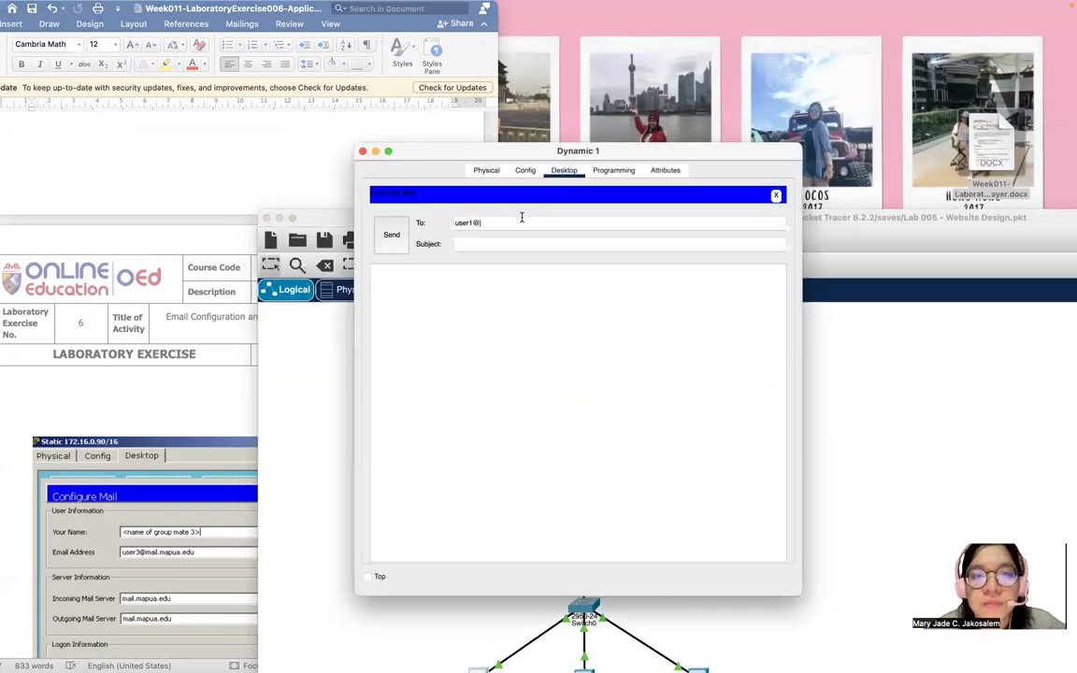
type("mail.mapua.edu")
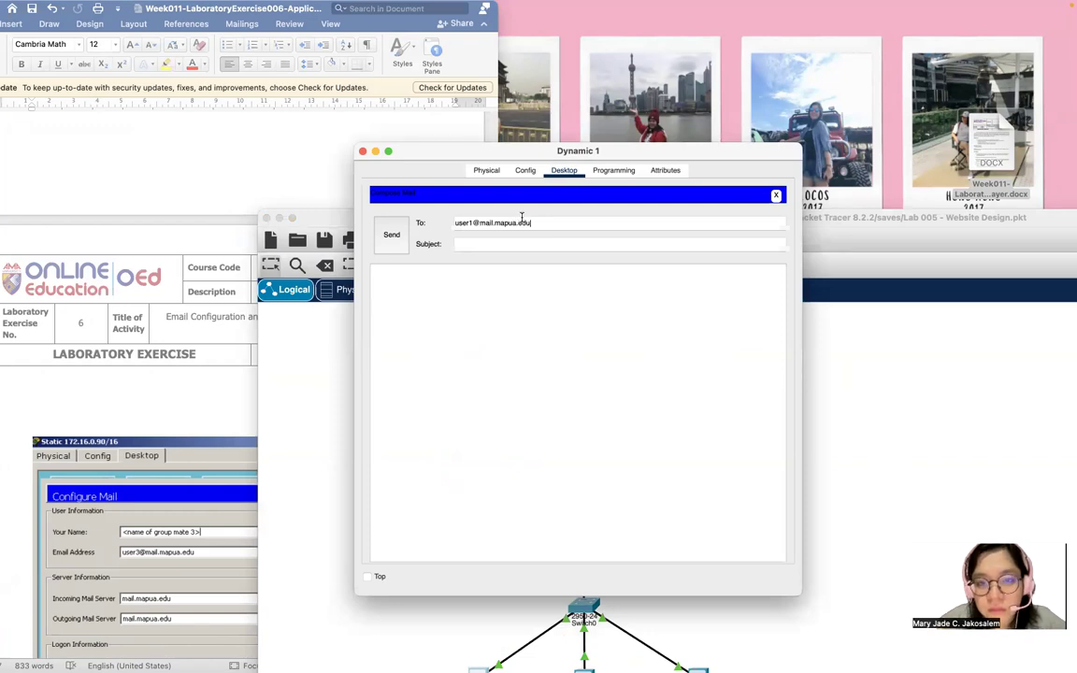
left_click(503, 244)
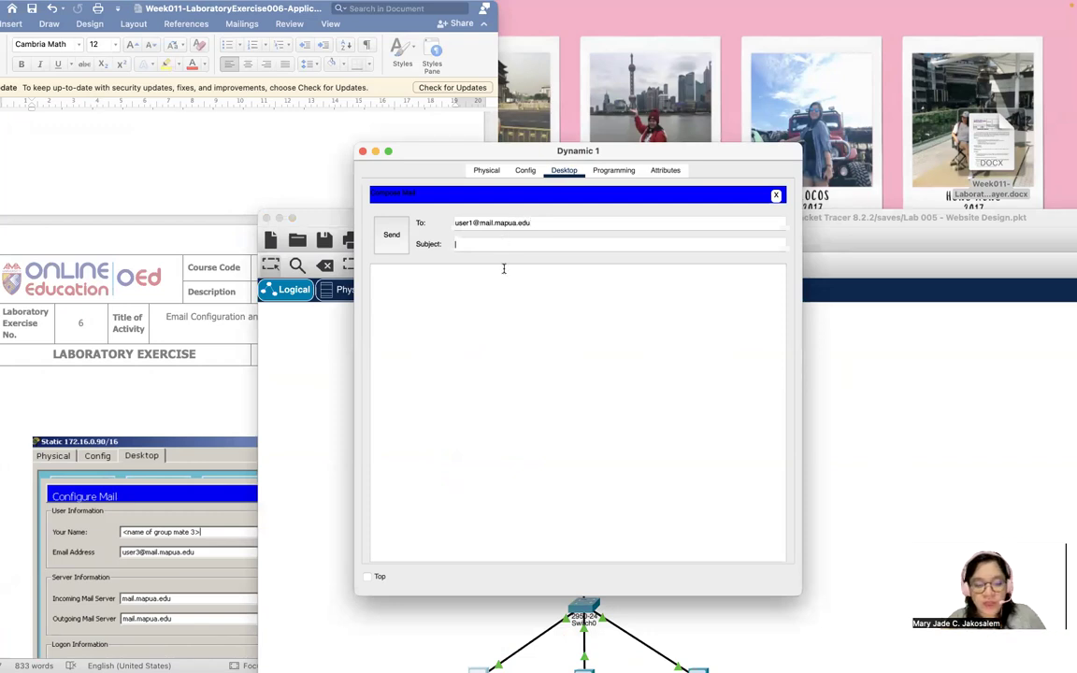
type("Hello")
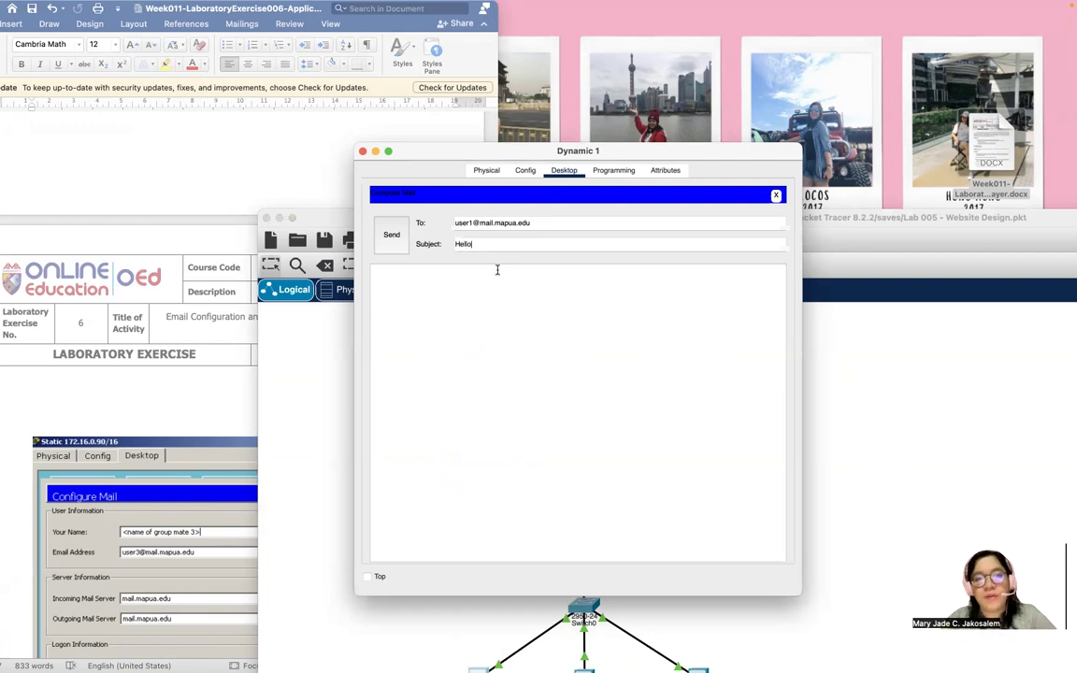
left_click(496, 271)
type("Hello,")
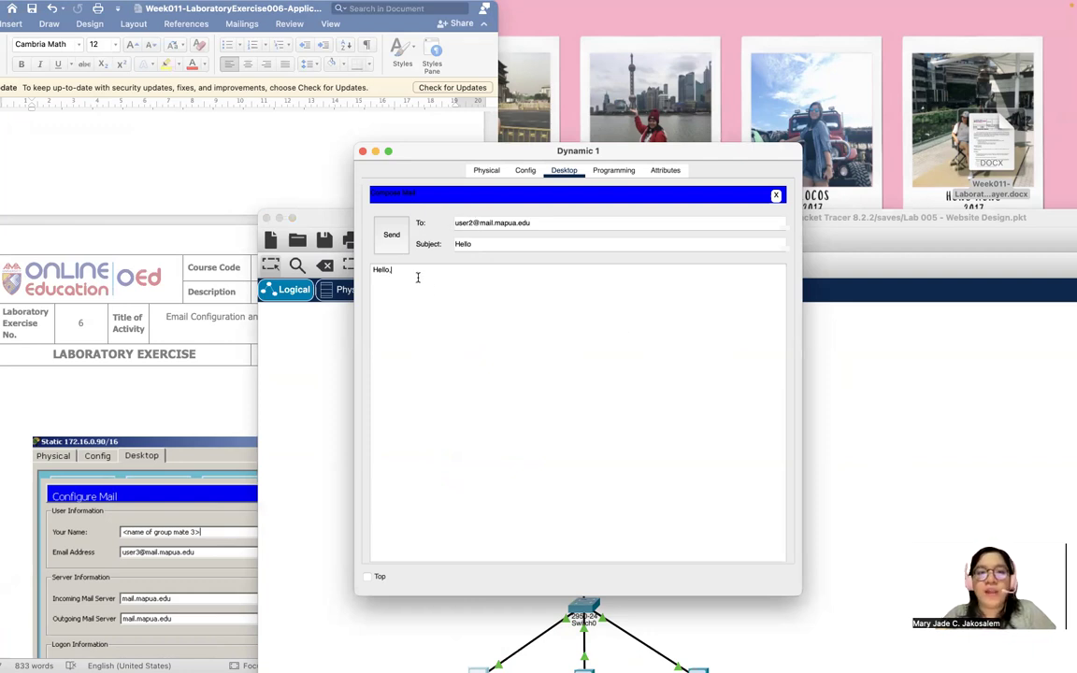
type(" there my best friend, Dhonn")
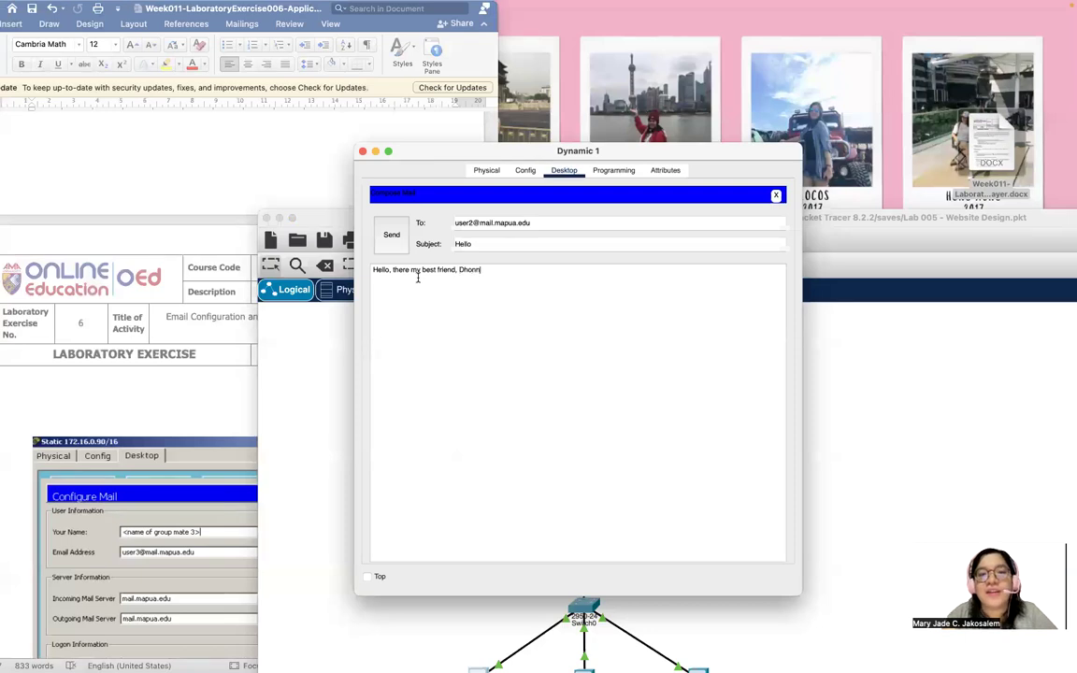
type("a!")
key("Return")
type("This is Jade.")
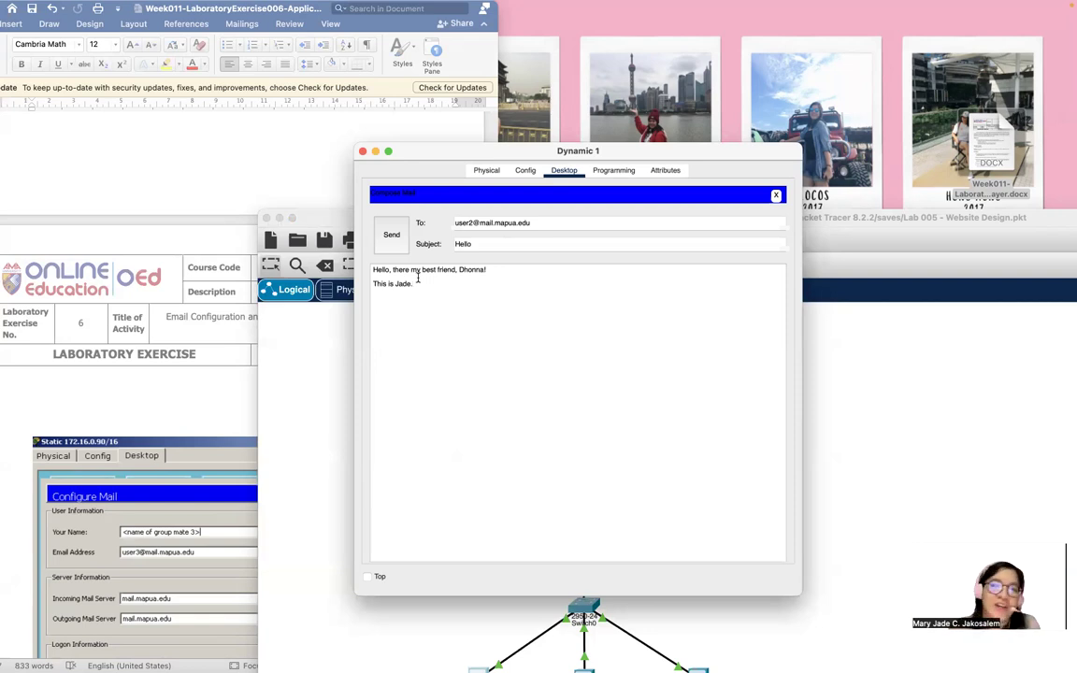
type("How are you doing there in Japan?!")
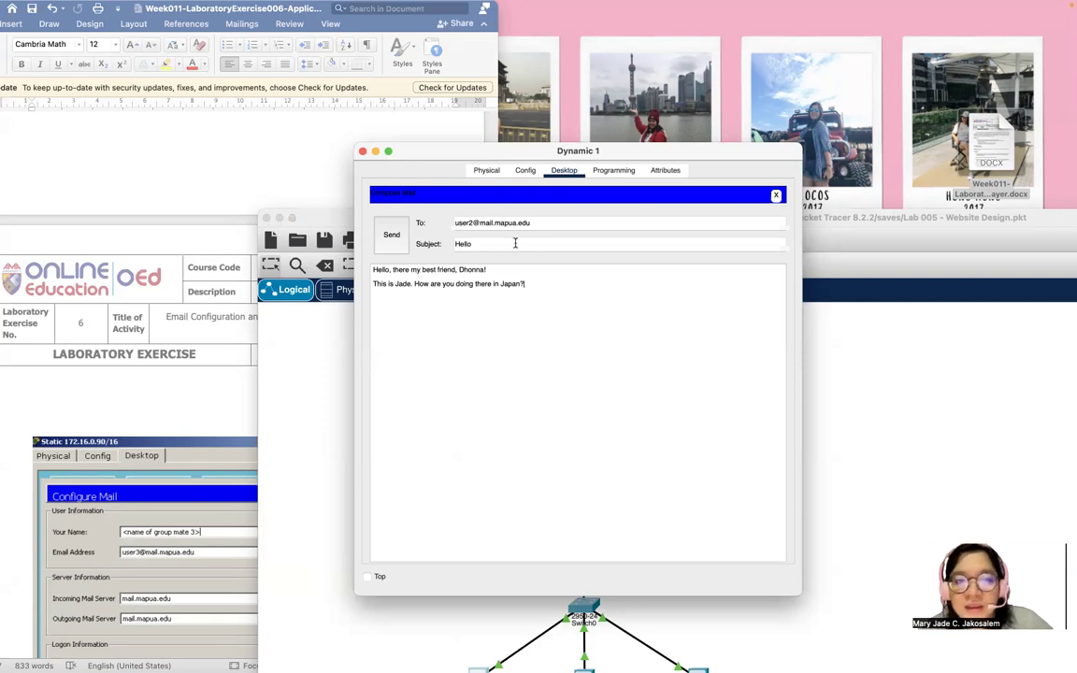
Add the 'Warm regards' sign-off, send the e-mail, and close Dynamic 1's window.
left_click(494, 243)
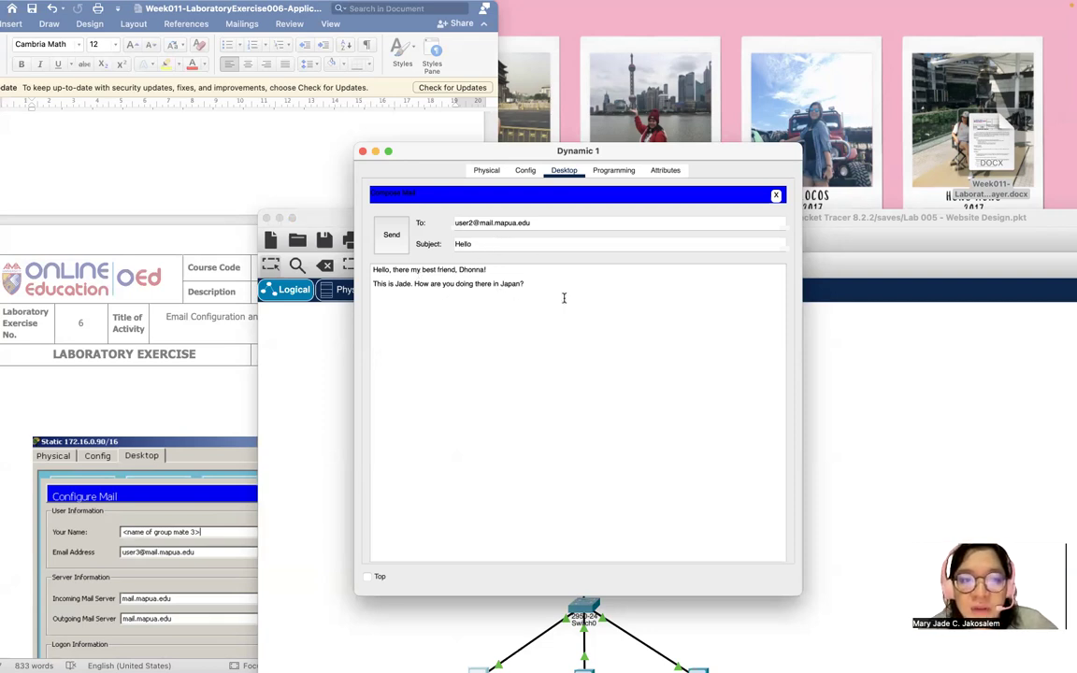
left_click(530, 285)
type("Wa")
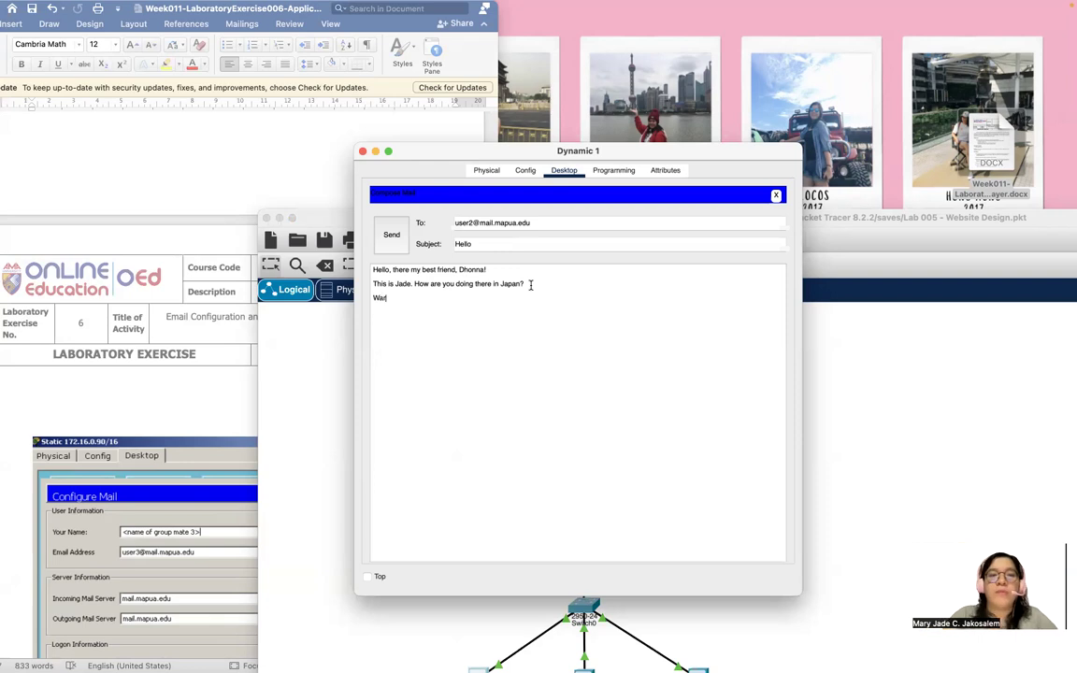
type("rm regards.")
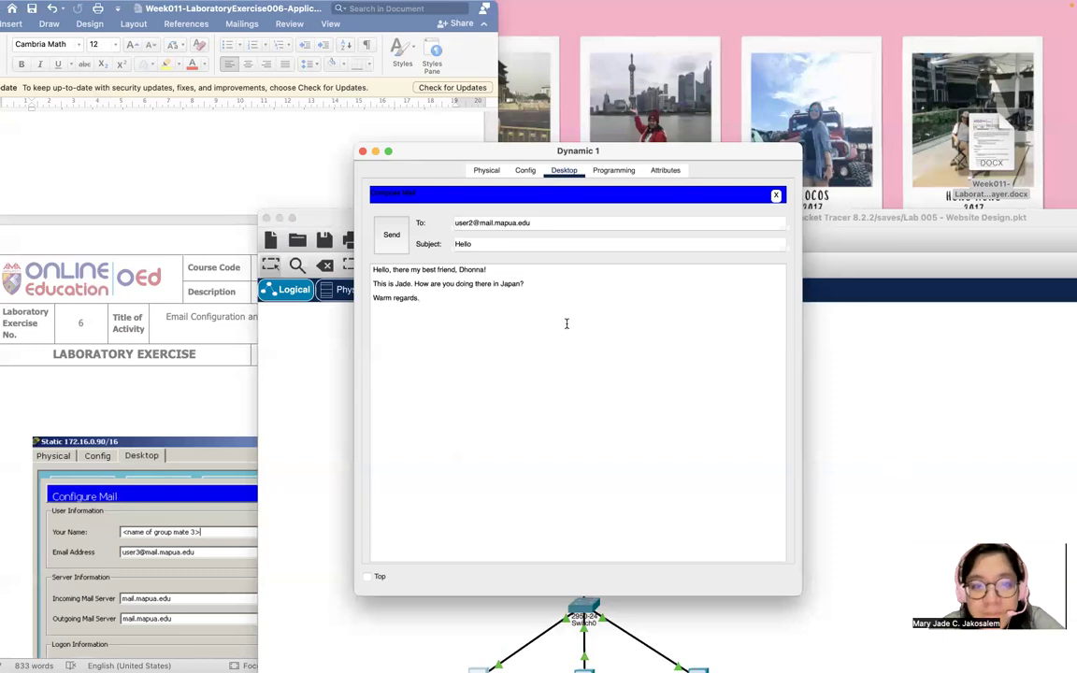
left_click_drag(652, 151, 560, 74)
left_click_drag(285, 221, 269, 195)
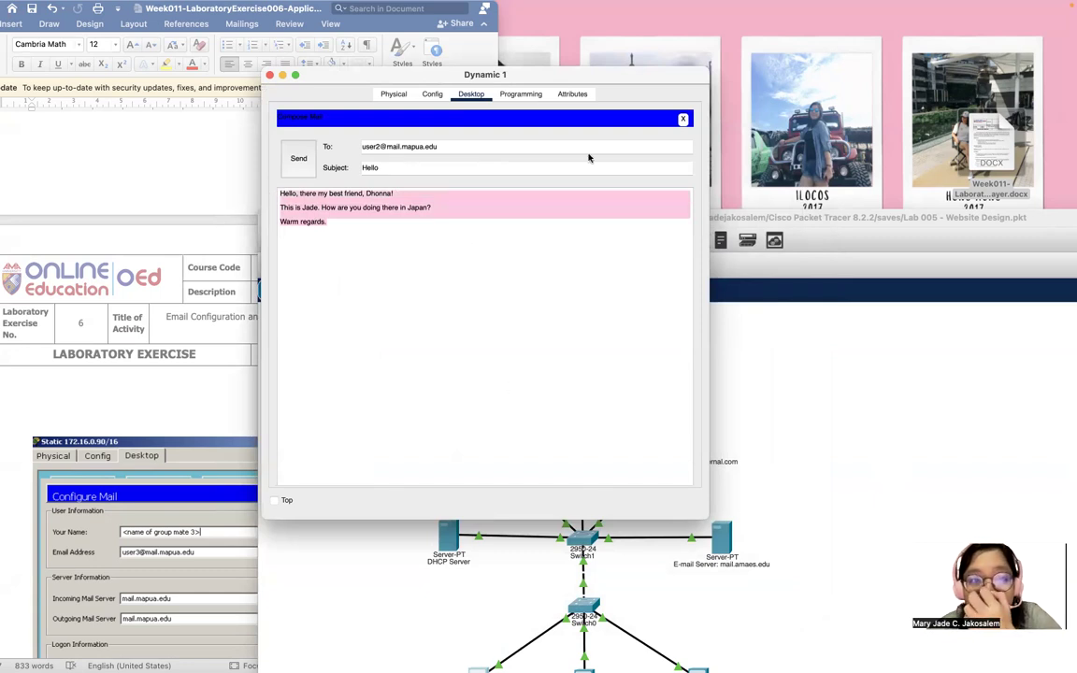
left_click(292, 157)
left_click(269, 75)
double_click(516, 207)
left_click_drag(470, 65, 402, 5)
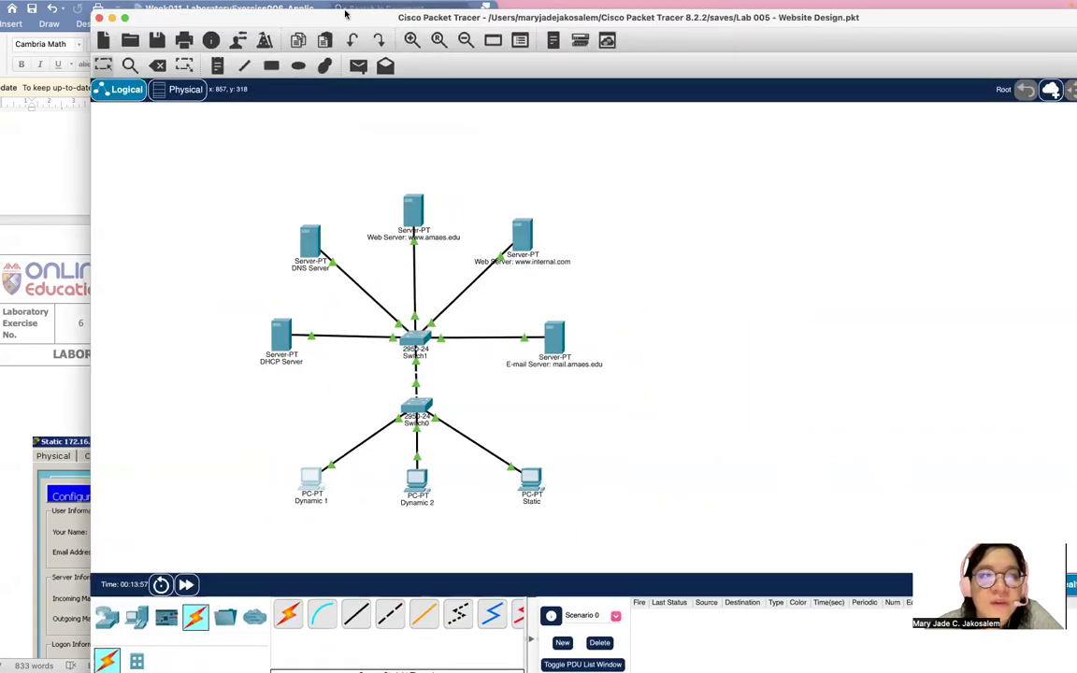
Open Email on PC Dynamic 2, fetch new mail with Receive, and exit full screen.
left_click(124, 19)
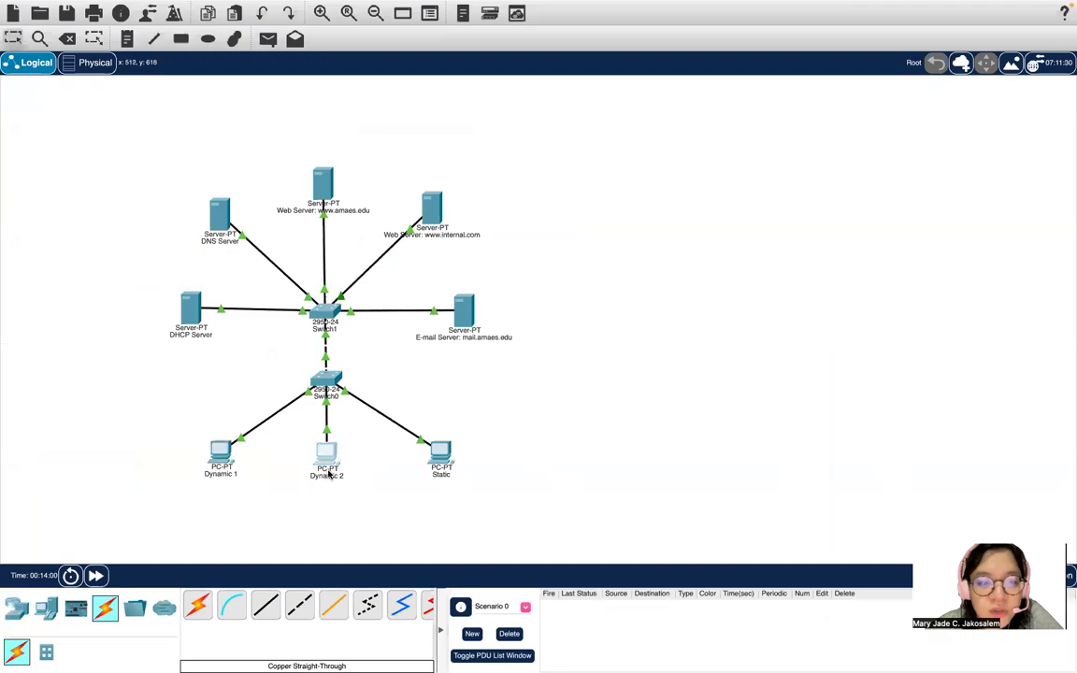
left_click(327, 473)
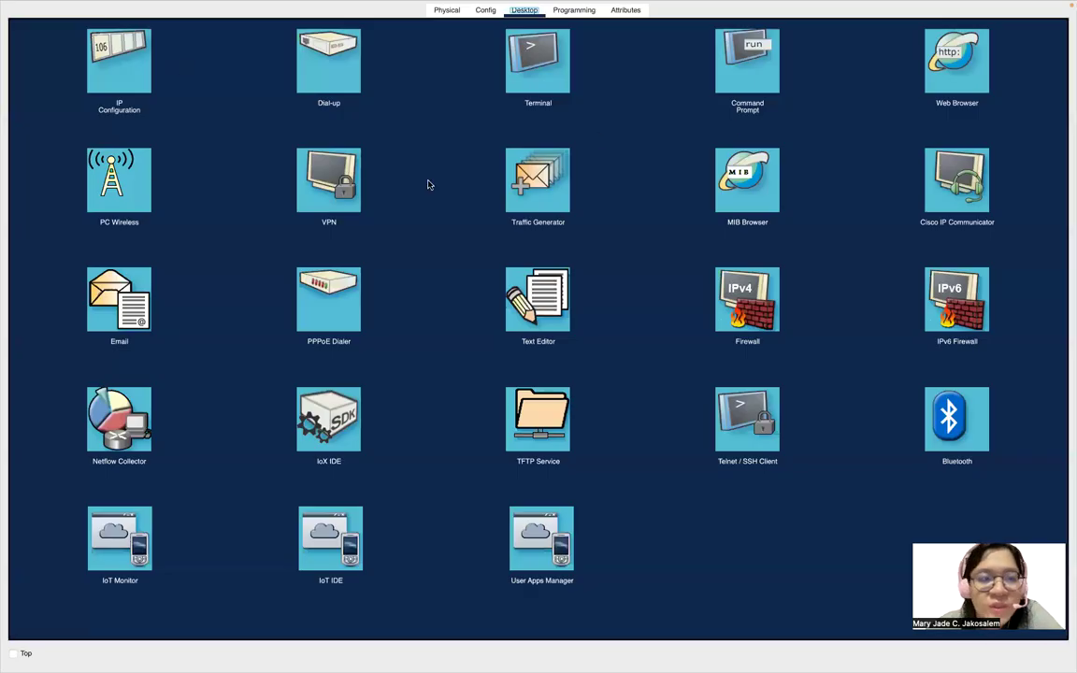
left_click(96, 302)
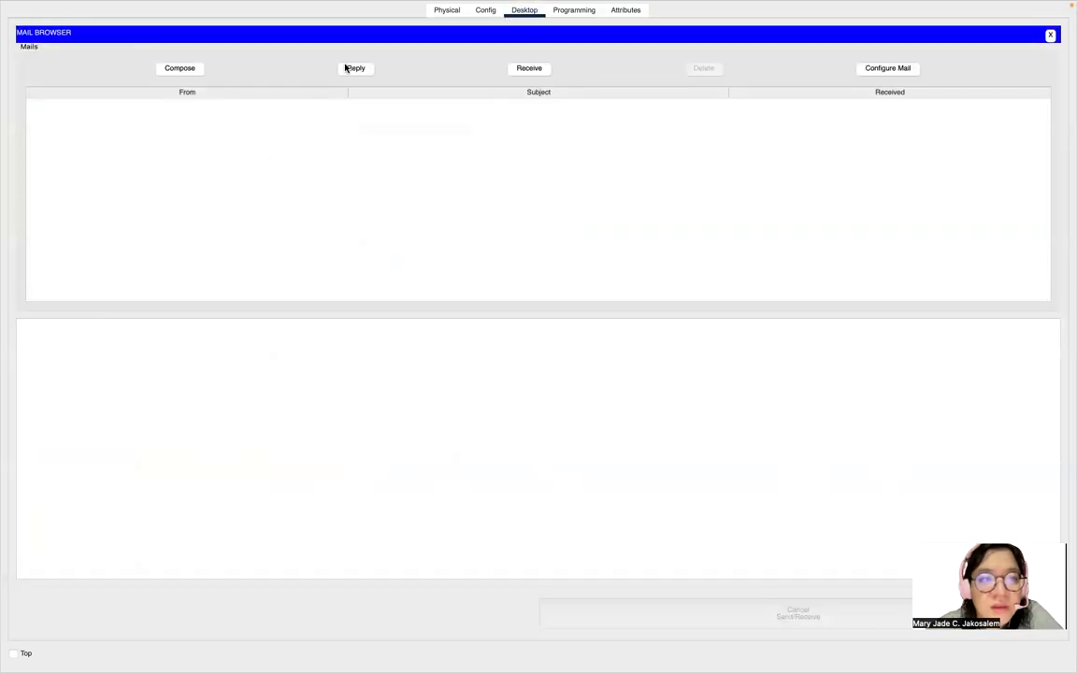
left_click(528, 69)
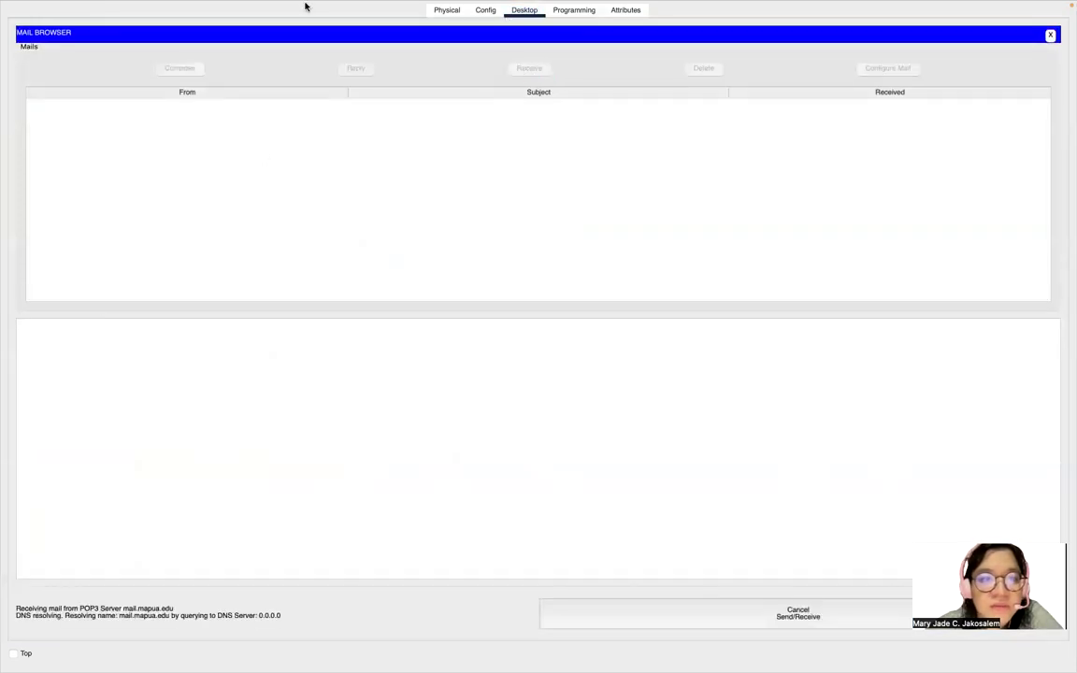
mouse_move(125, 6)
left_click(34, 24)
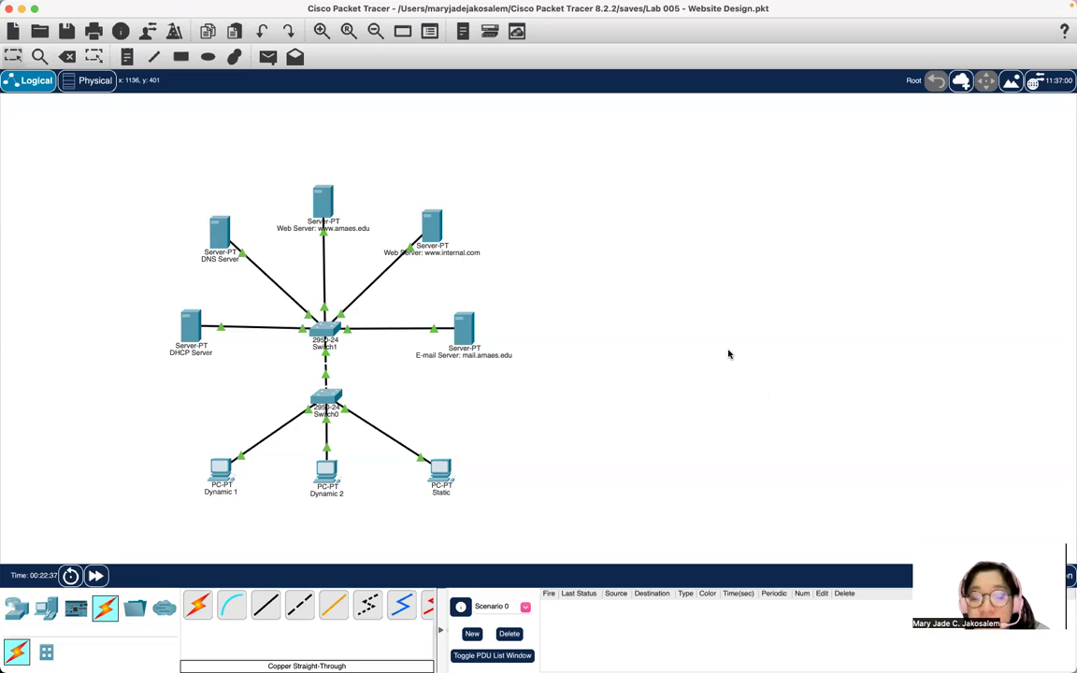
left_click(465, 329)
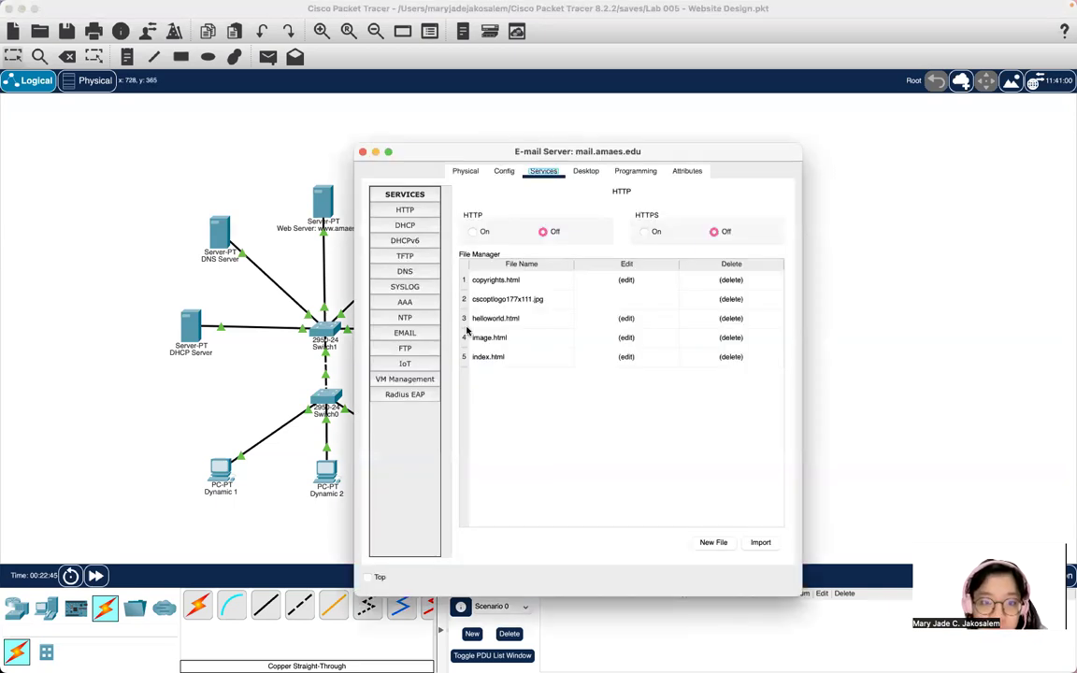
left_click(405, 334)
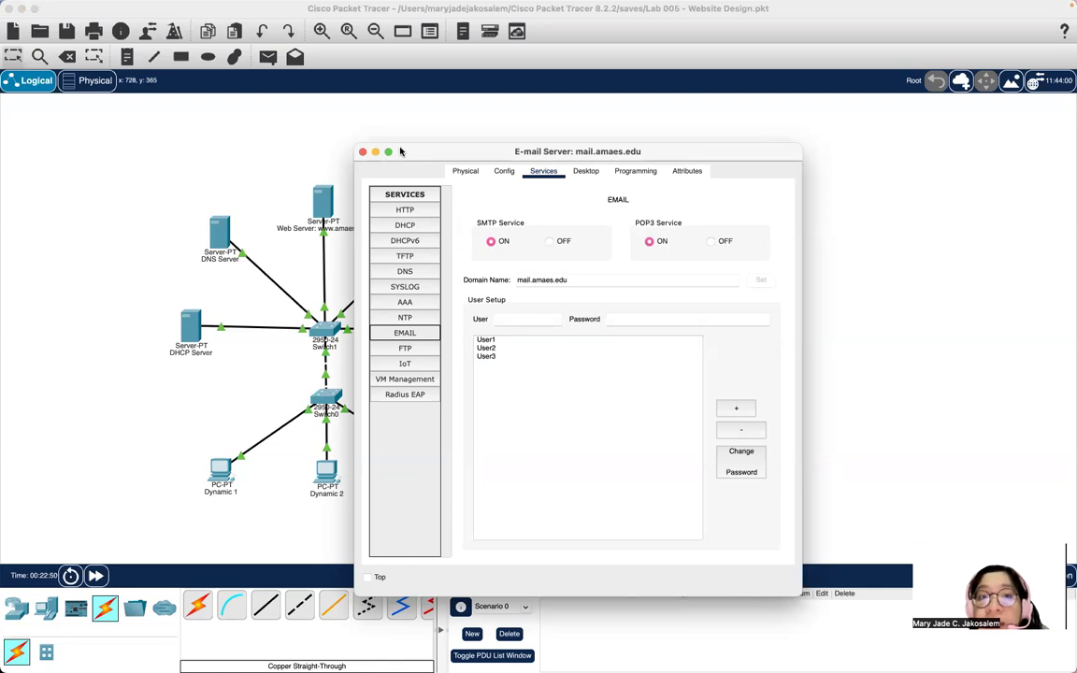
left_click(363, 152)
left_click(219, 494)
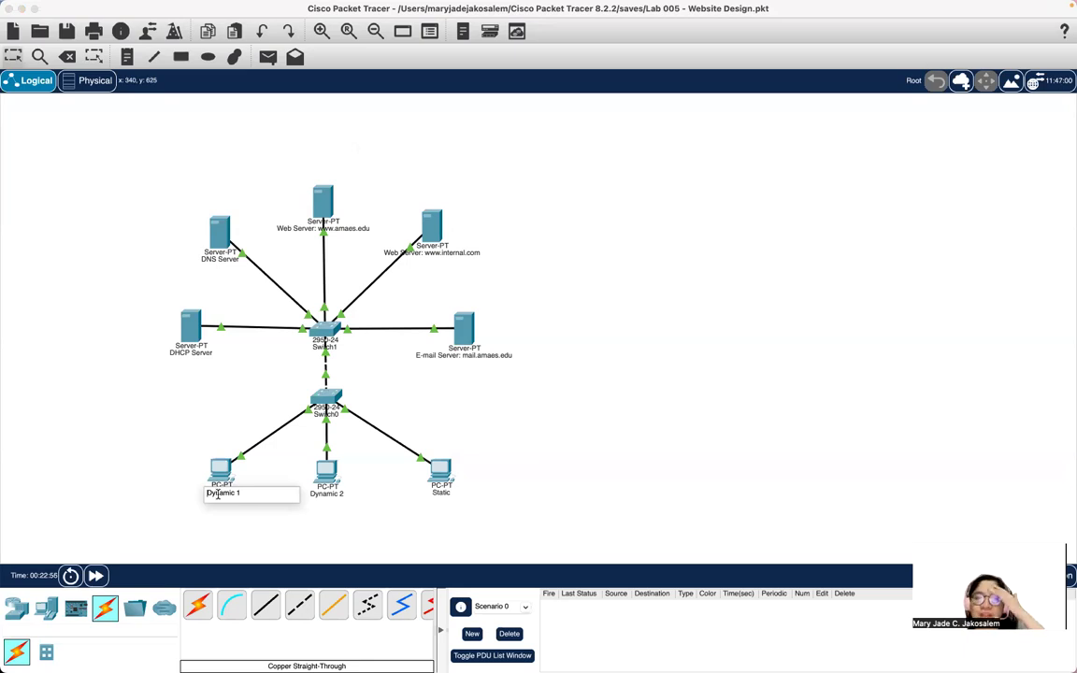
Compose a new e-mail on Dynamic 1 addressed to user2 with subject Hello.
left_click(220, 467)
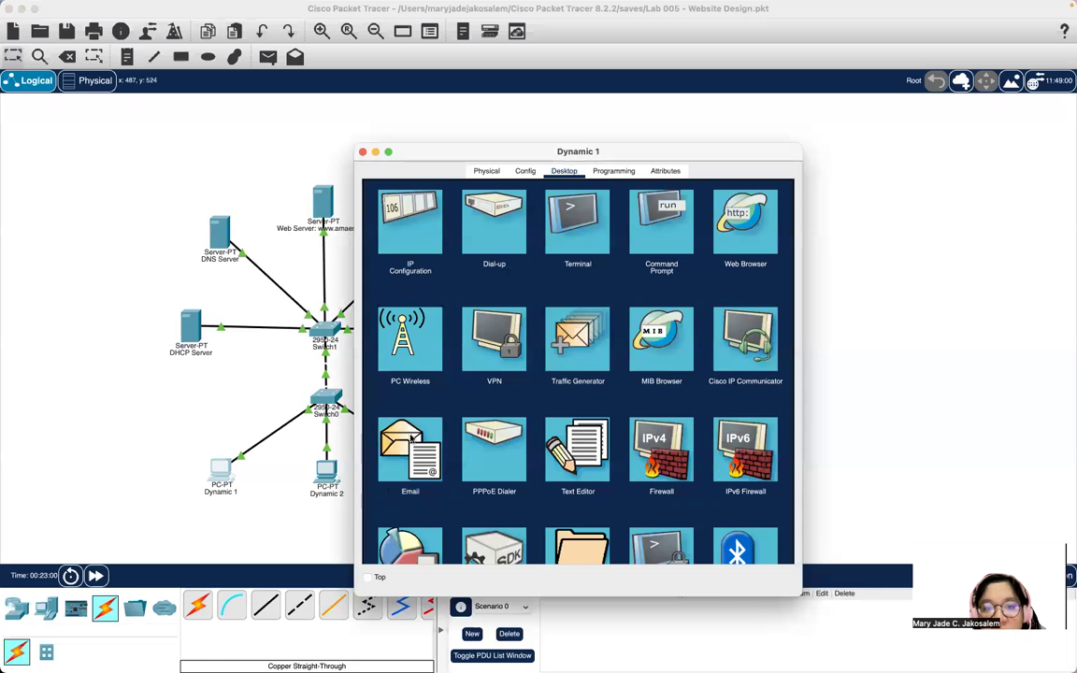
left_click(410, 493)
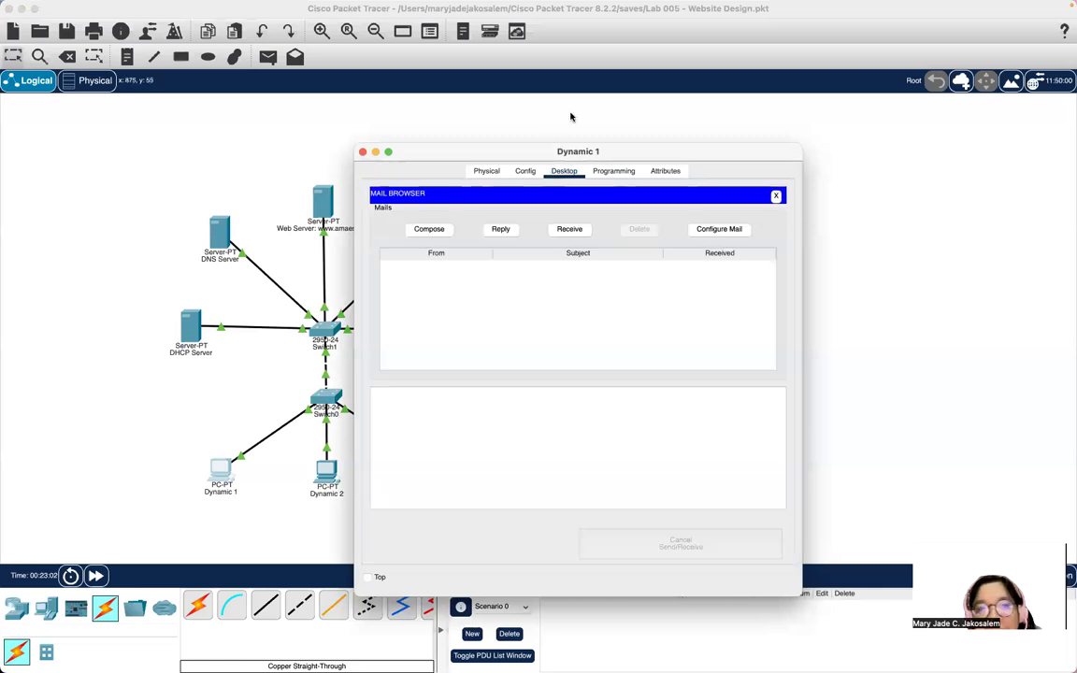
left_click_drag(488, 148, 599, 95)
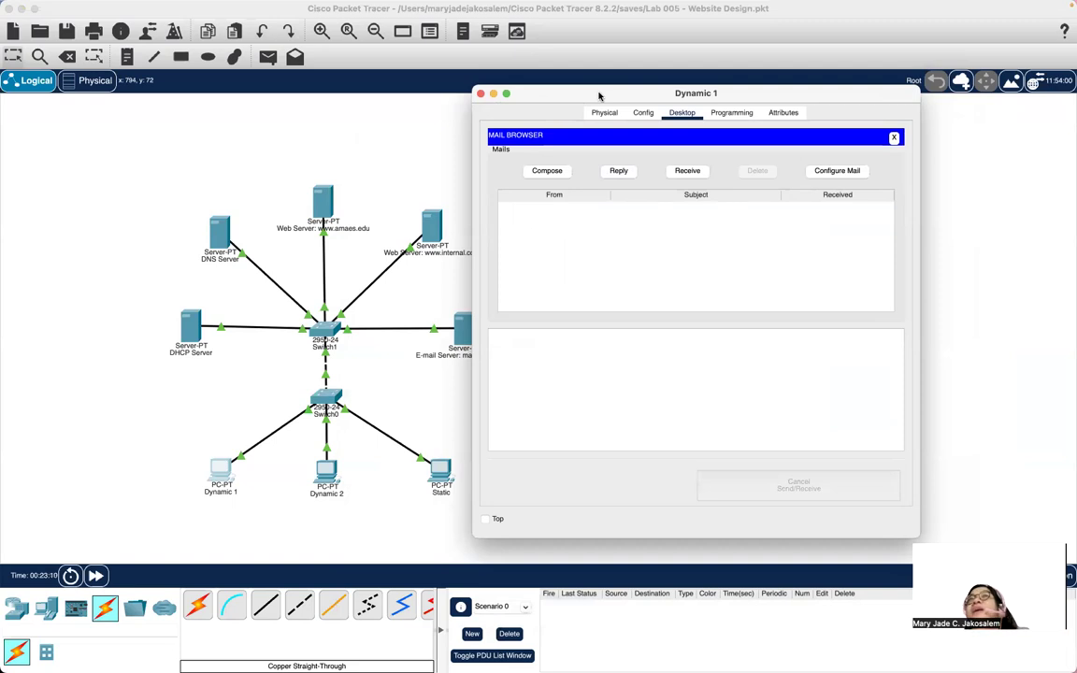
left_click(547, 171)
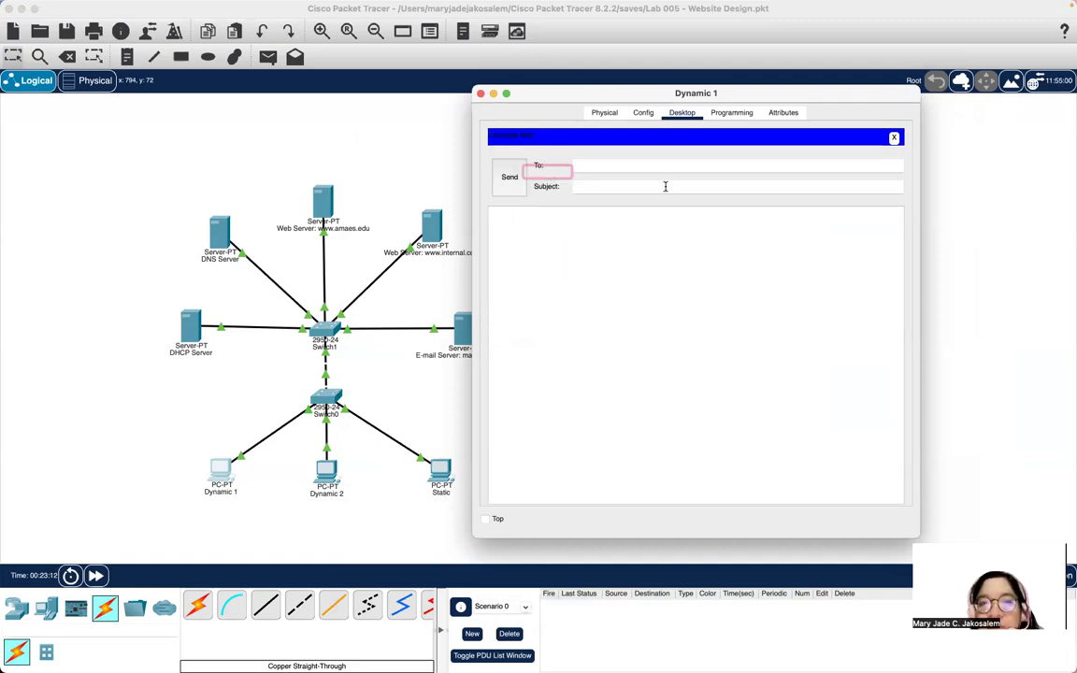
left_click(609, 166)
type("user2")
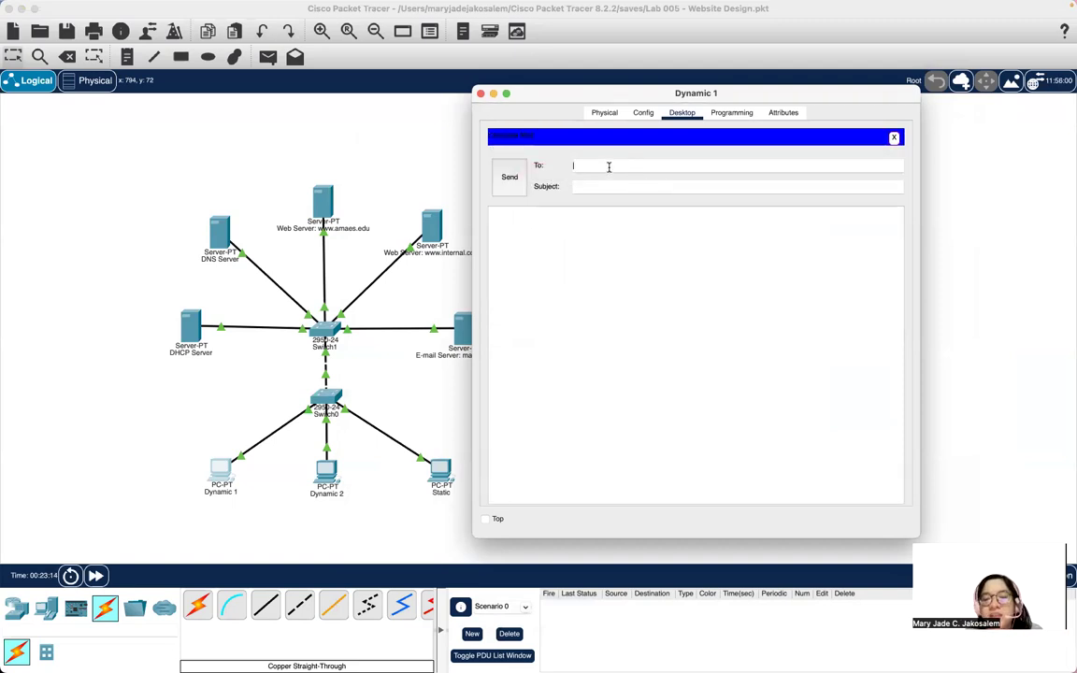
type("@mail.ama")
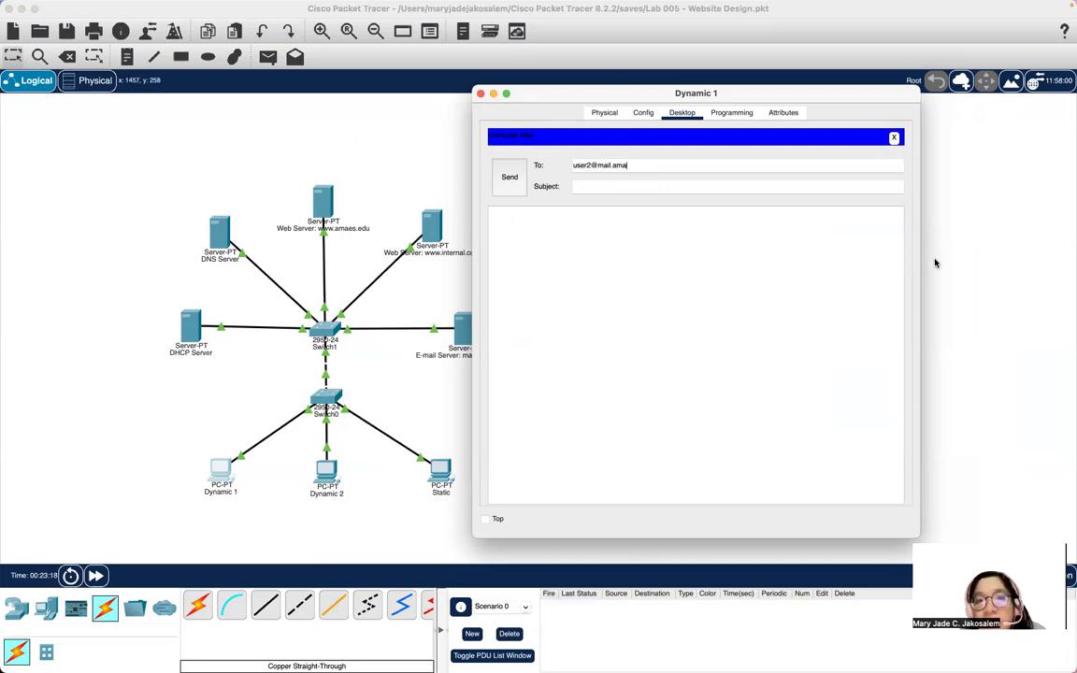
type("es.edu")
left_click(663, 183)
type("Hello")
Write a greeting asking how the recipient is doing in Japan, sign it, and send.
left_click(593, 216)
type("Hello,")
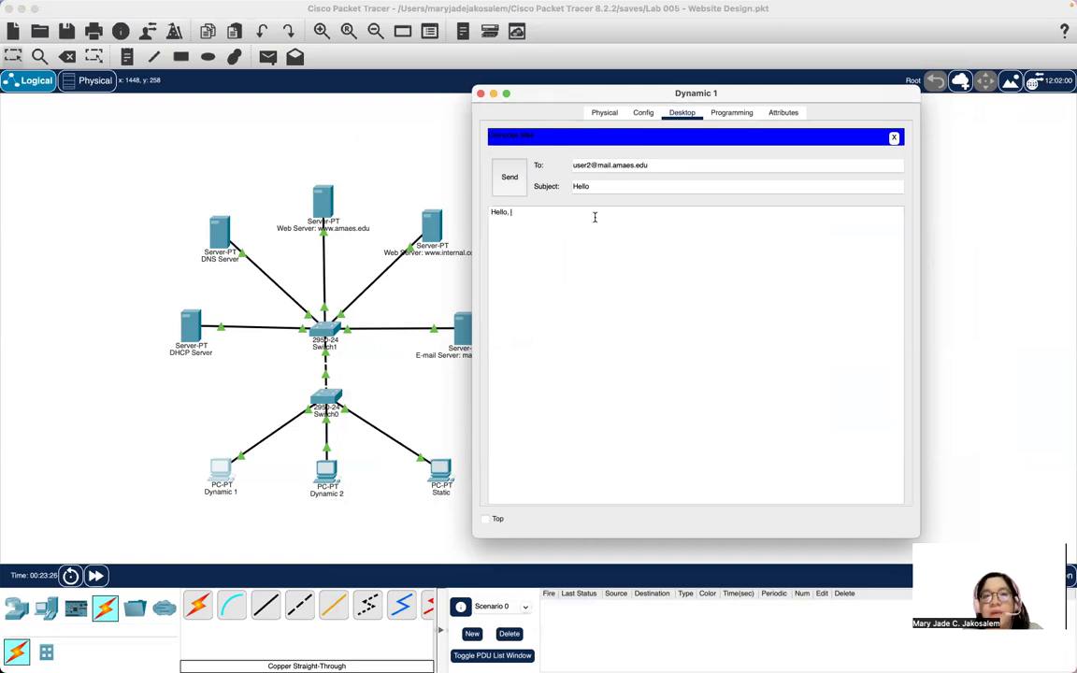
type(" there Dh")
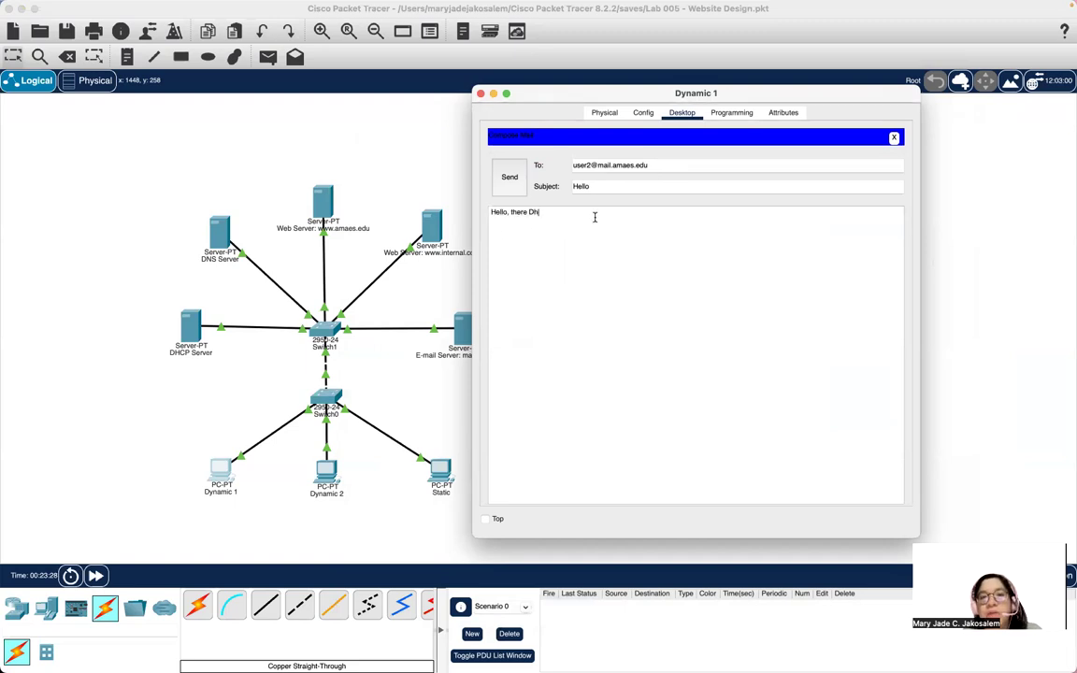
type("onna - D")
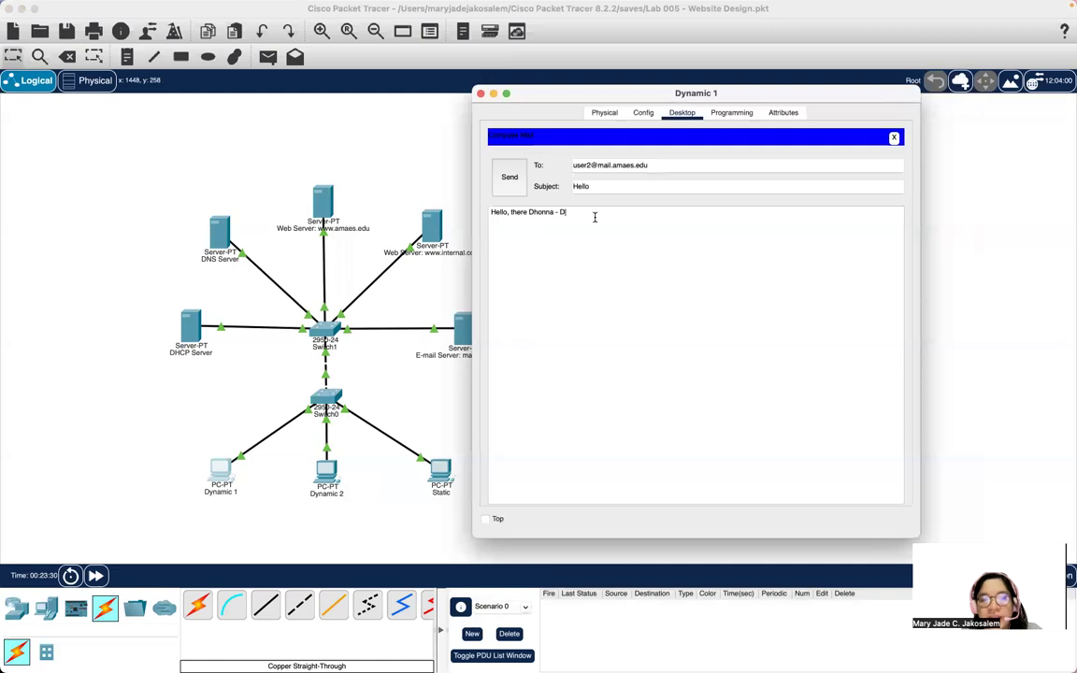
type("ynamic 2")
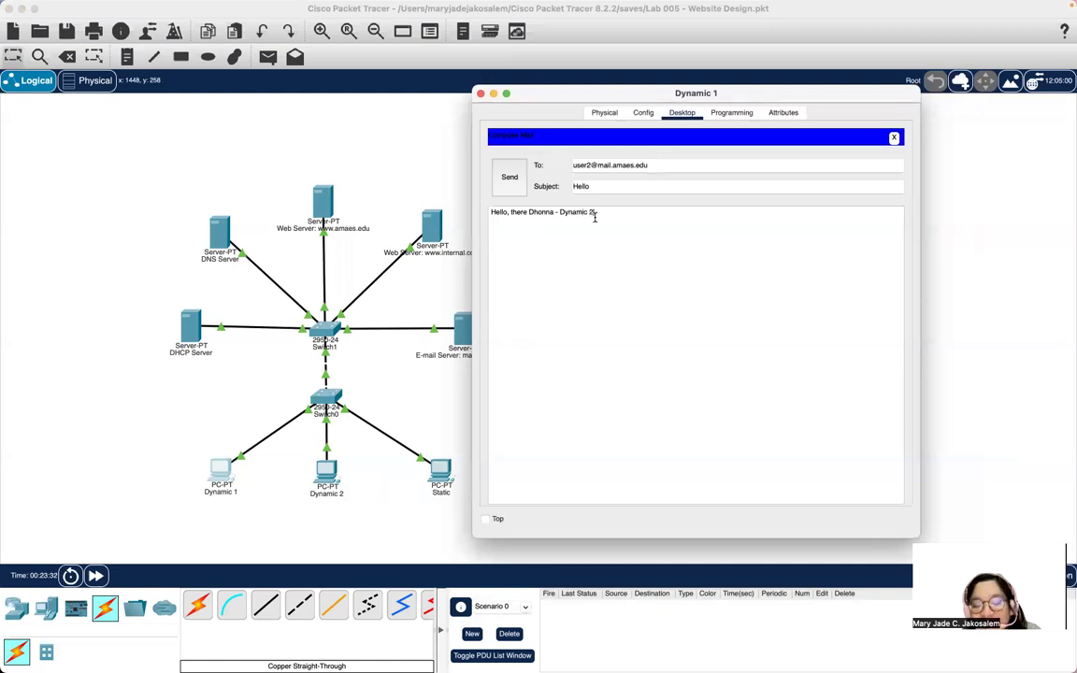
key("Return")
type("How are you doing there in Japan?")
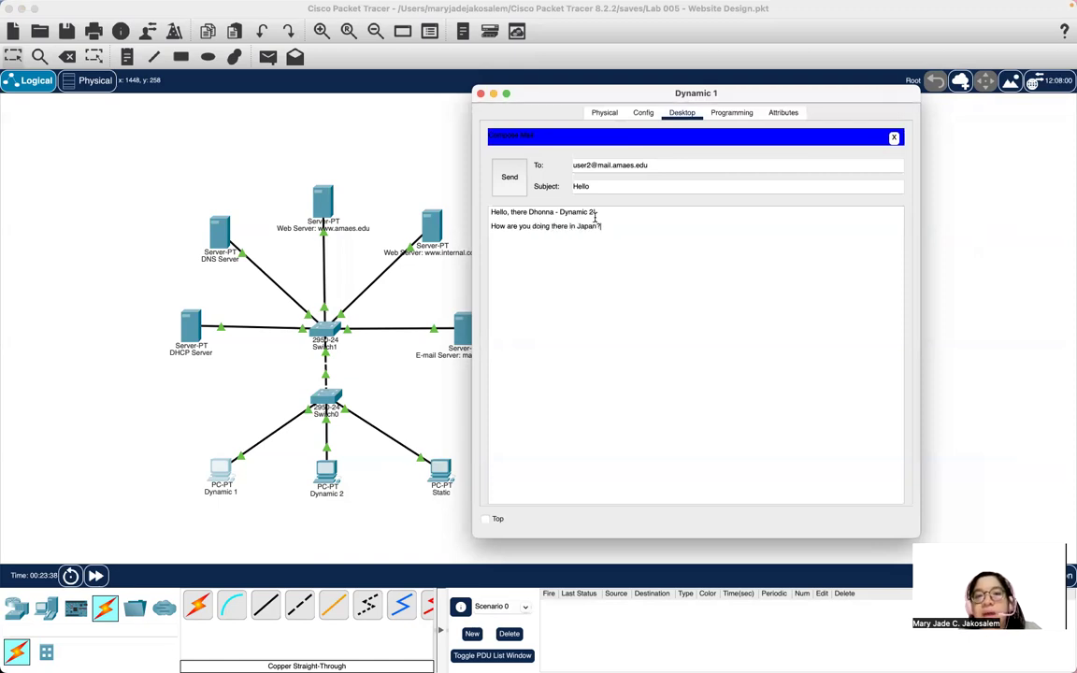
type(" I hope you ")
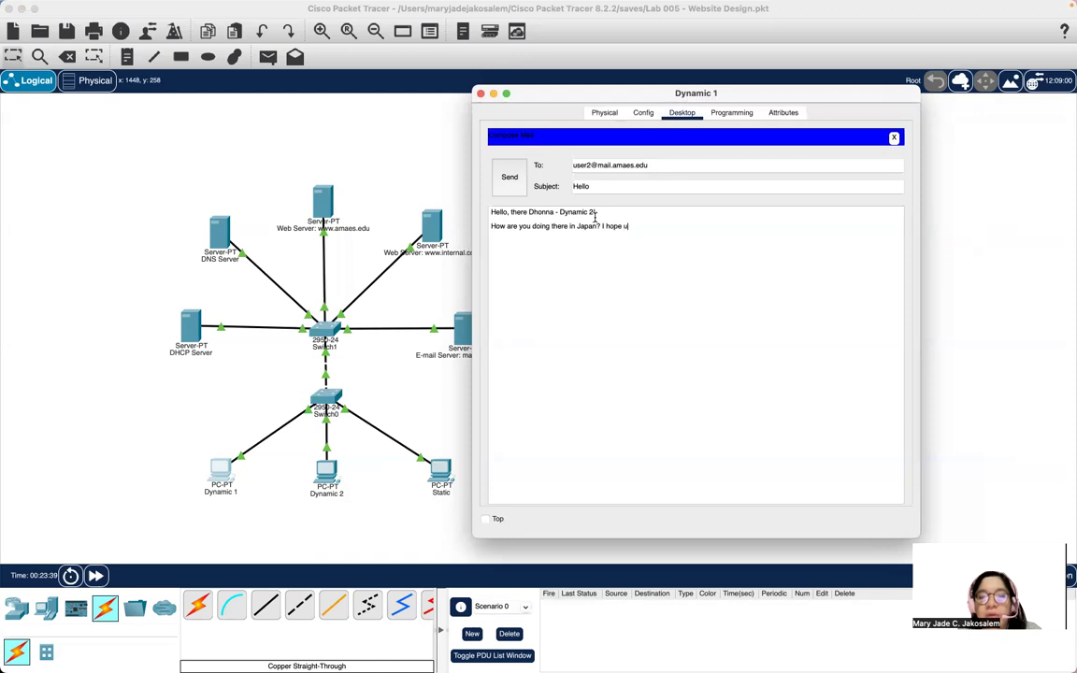
type("are ")
type("doing fine")
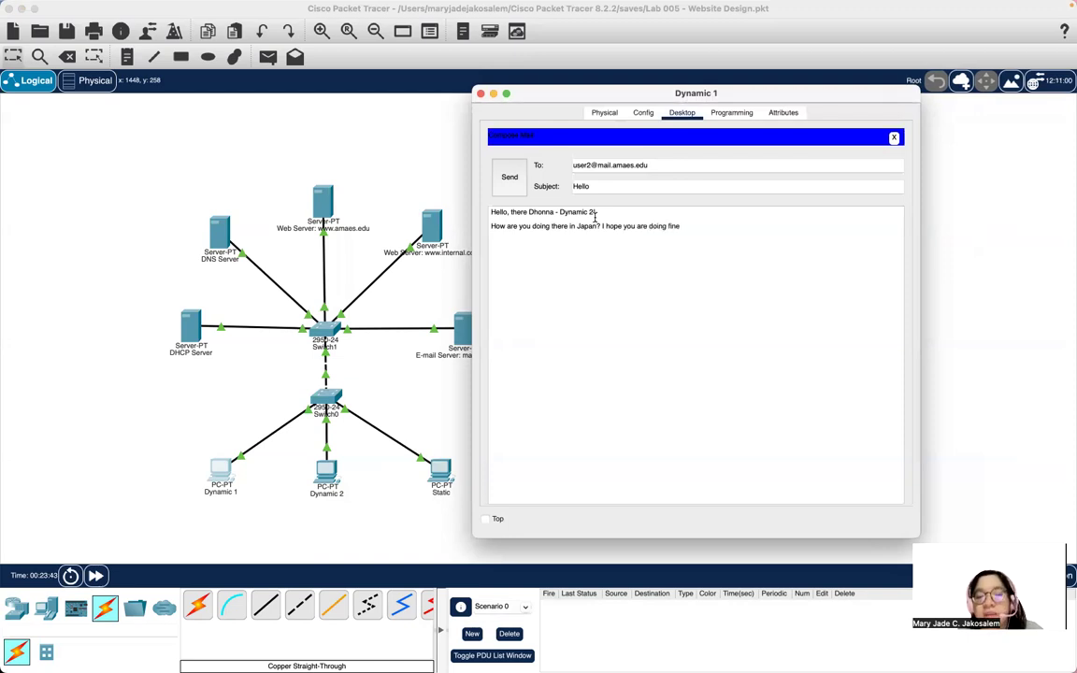
type(".  Warm regards.  Sincerely,")
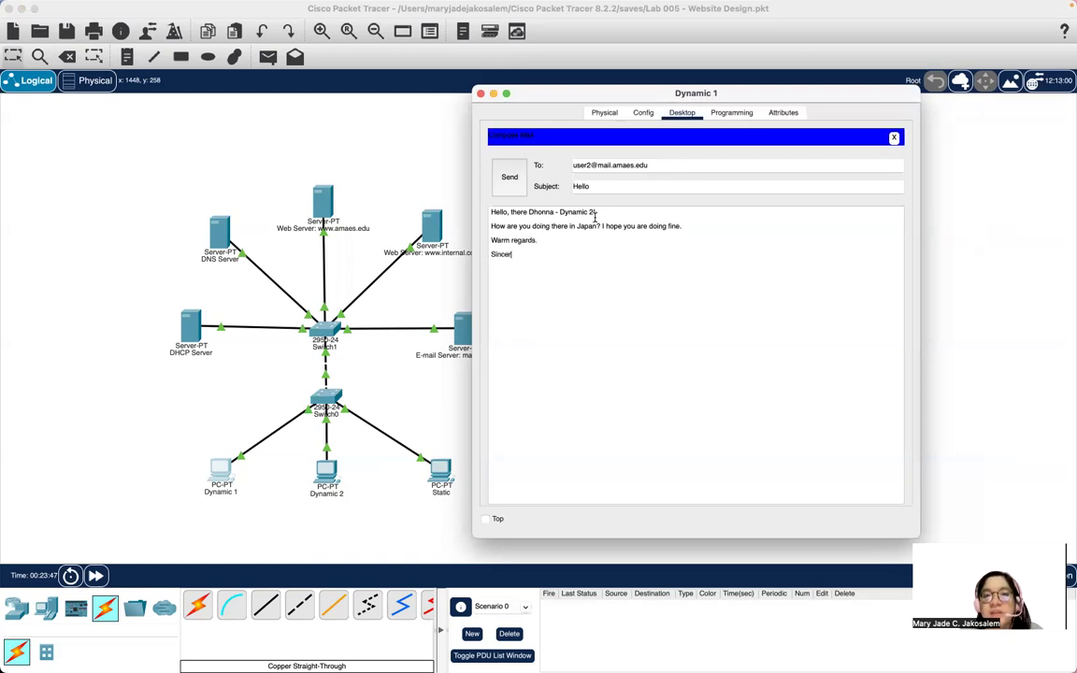
key("Return")
type("Jade - Dynamic")
key("BackSpace")
key("BackSpace")
key("BackSpace")
key("BackSpace")
key("BackSpace")
key("BackSpace")
type("ynami")
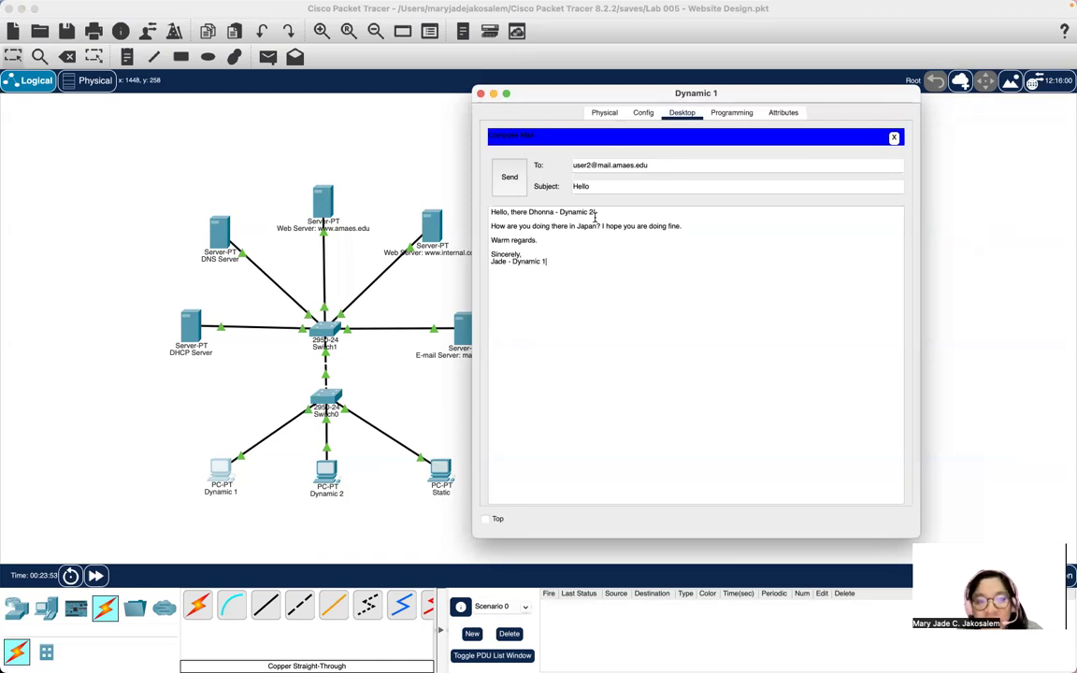
key("super+a")
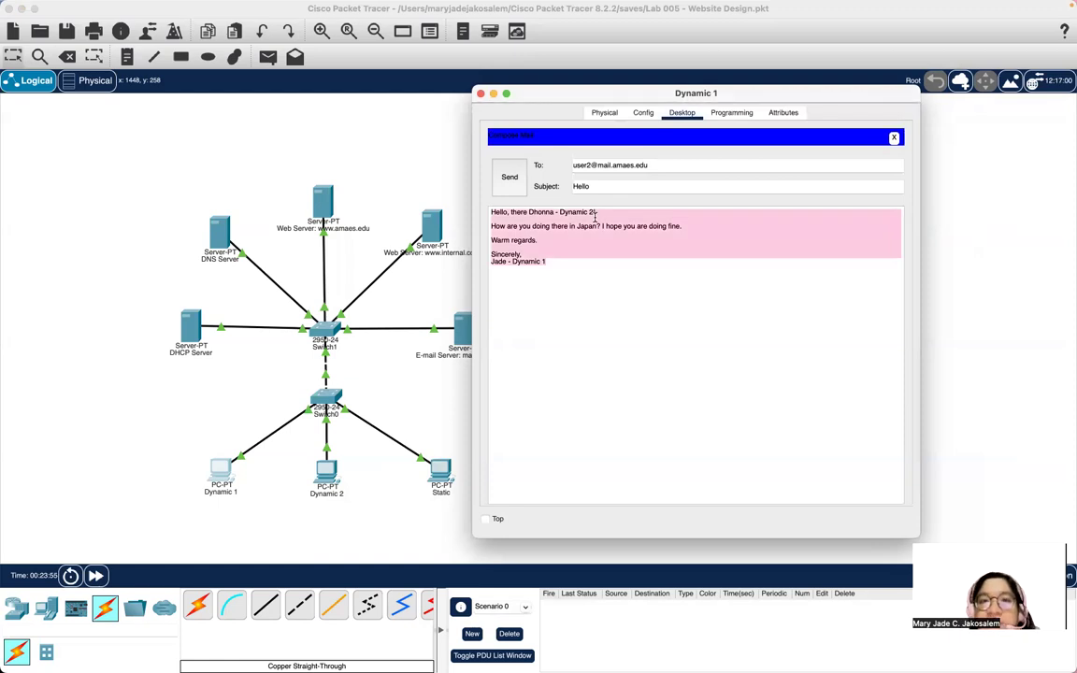
left_click(510, 177)
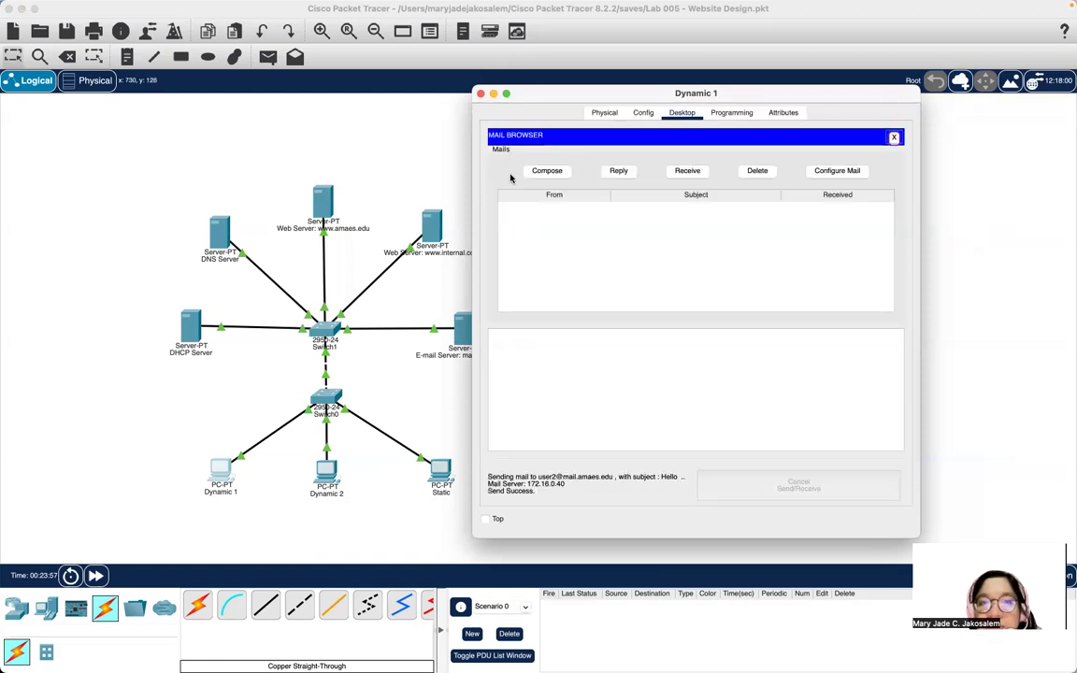
Switch from Dynamic 1 to Dynamic 2's mailbox and reread the earlier hi message.
left_click(479, 94)
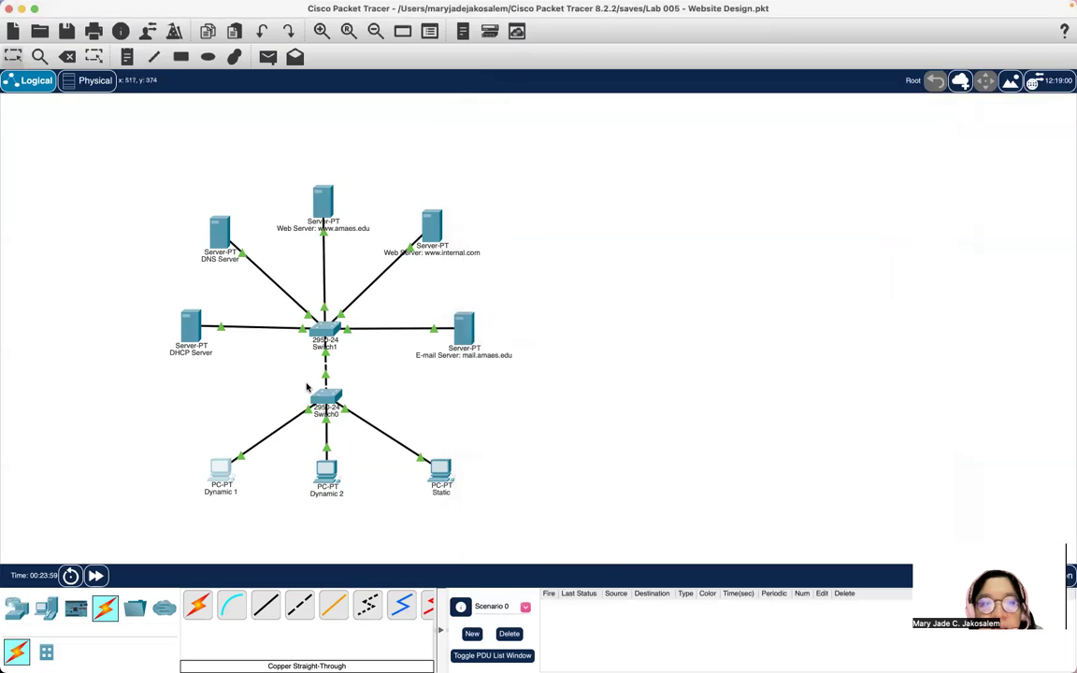
left_click(328, 487)
left_click(417, 455)
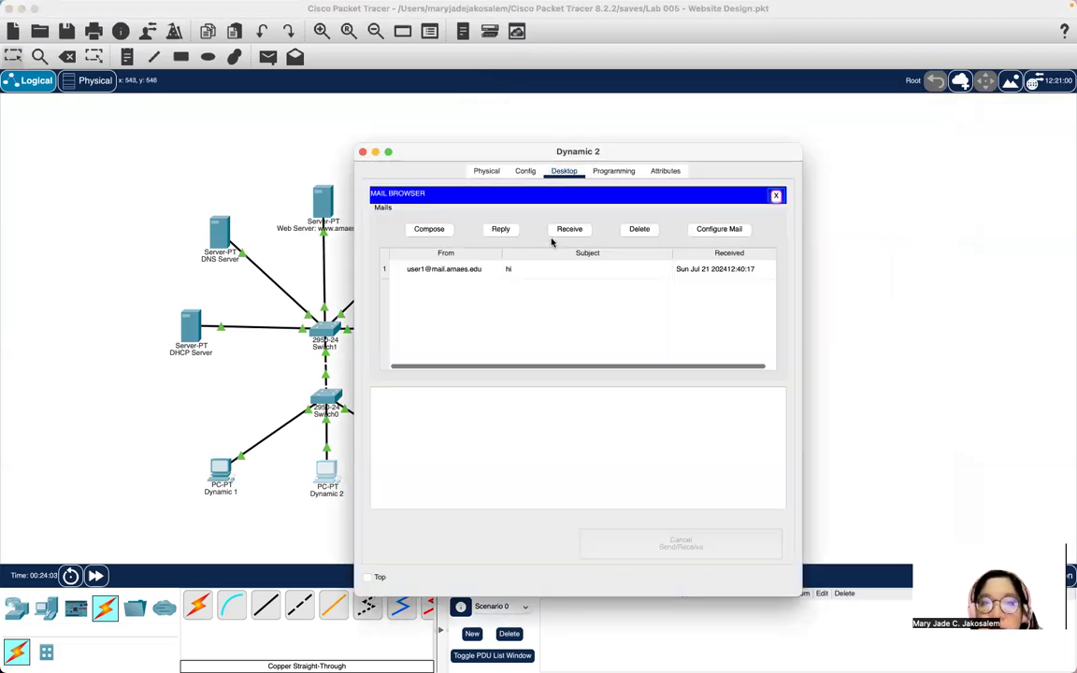
double_click(484, 271)
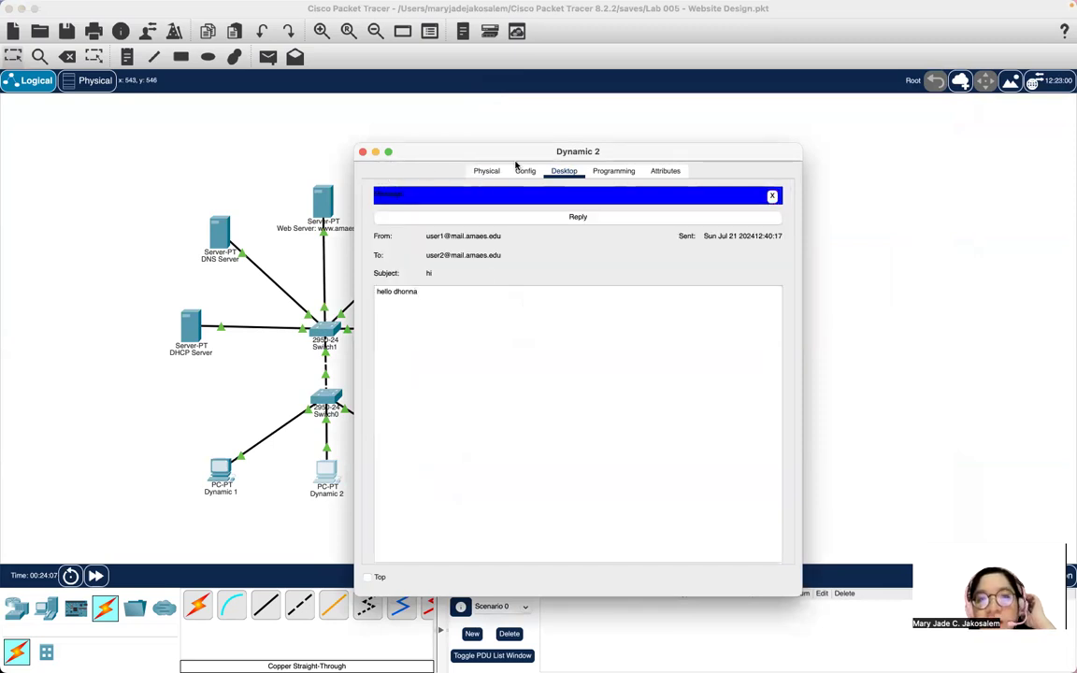
left_click(770, 196)
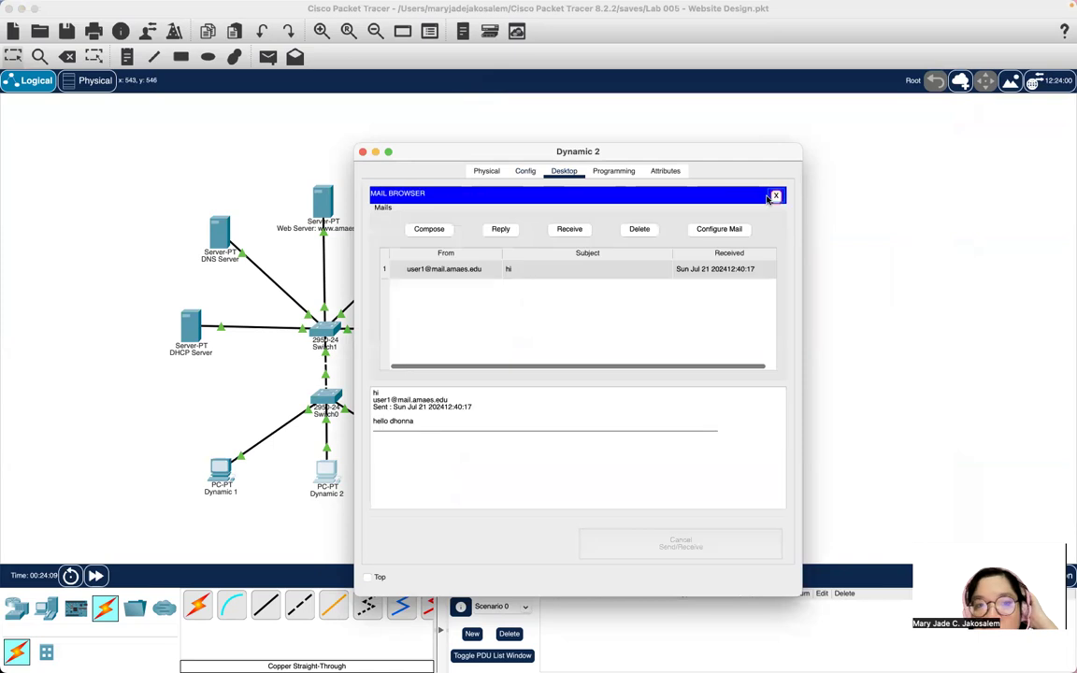
Receive and read user1's new Hello e-mail from POP3 server 172.16.0.40, then close Dynamic 2.
left_click(569, 228)
double_click(449, 272)
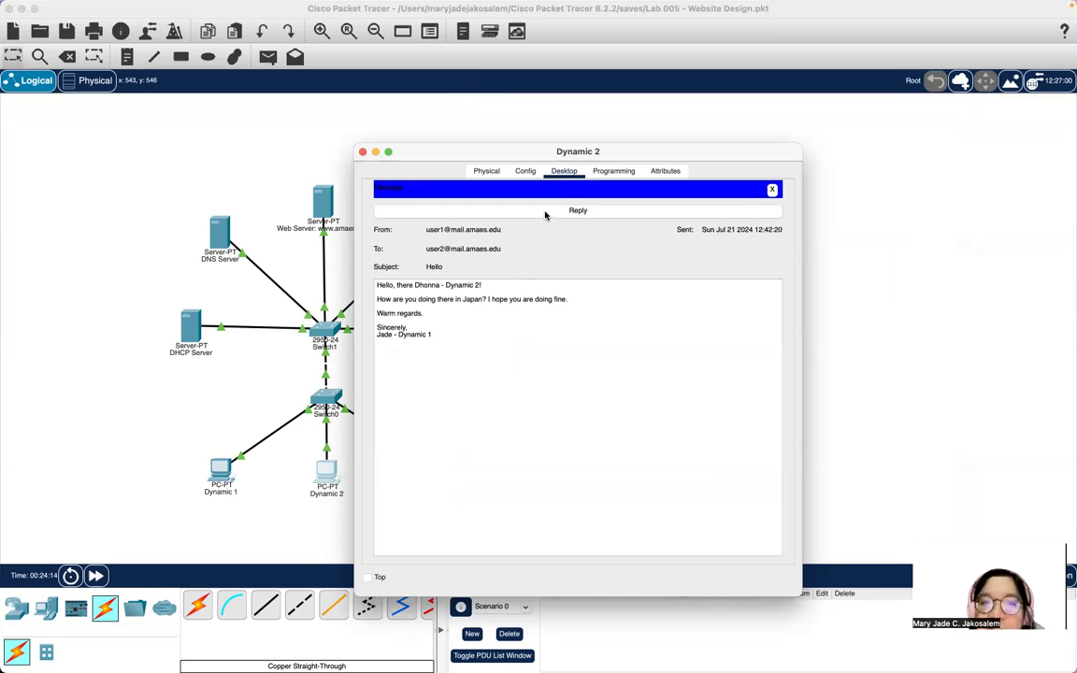
left_click(771, 189)
left_click(445, 263)
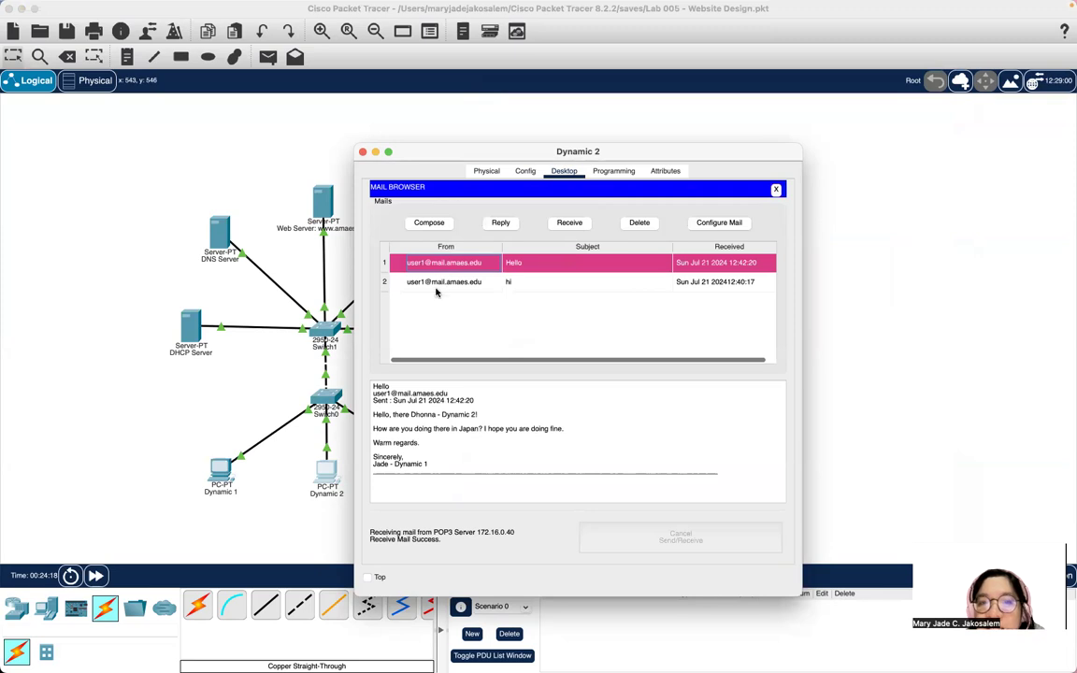
left_click(363, 152)
On Dynamic 2, start a new e-mail to the third mail user with a Hello subject greeting the recipient.
left_click(216, 492)
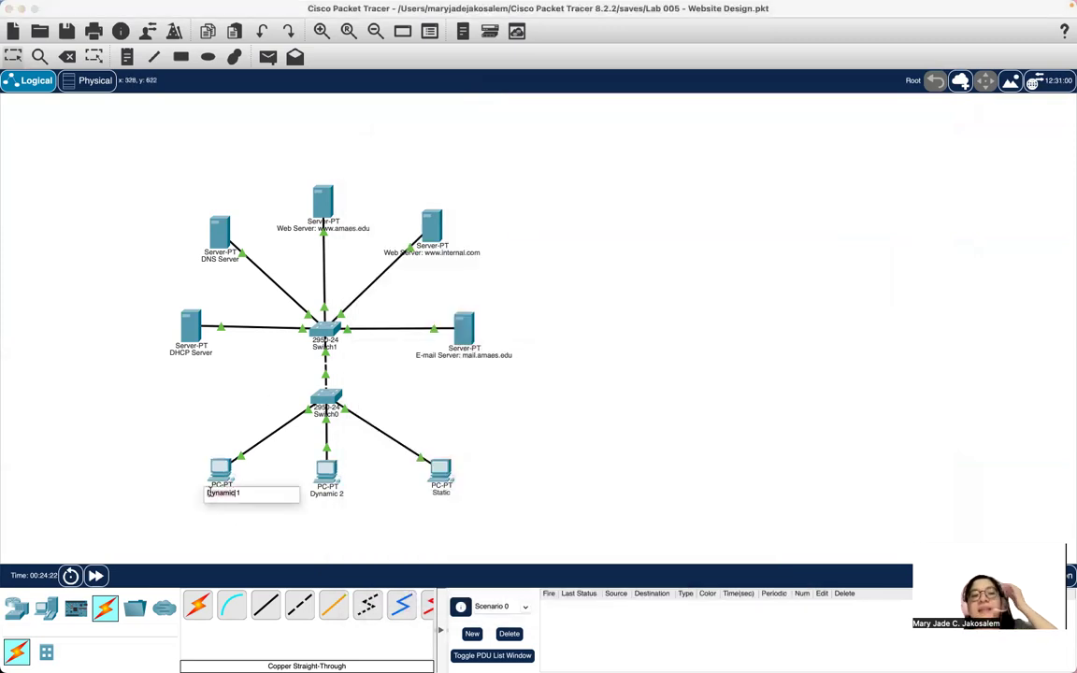
left_click(326, 470)
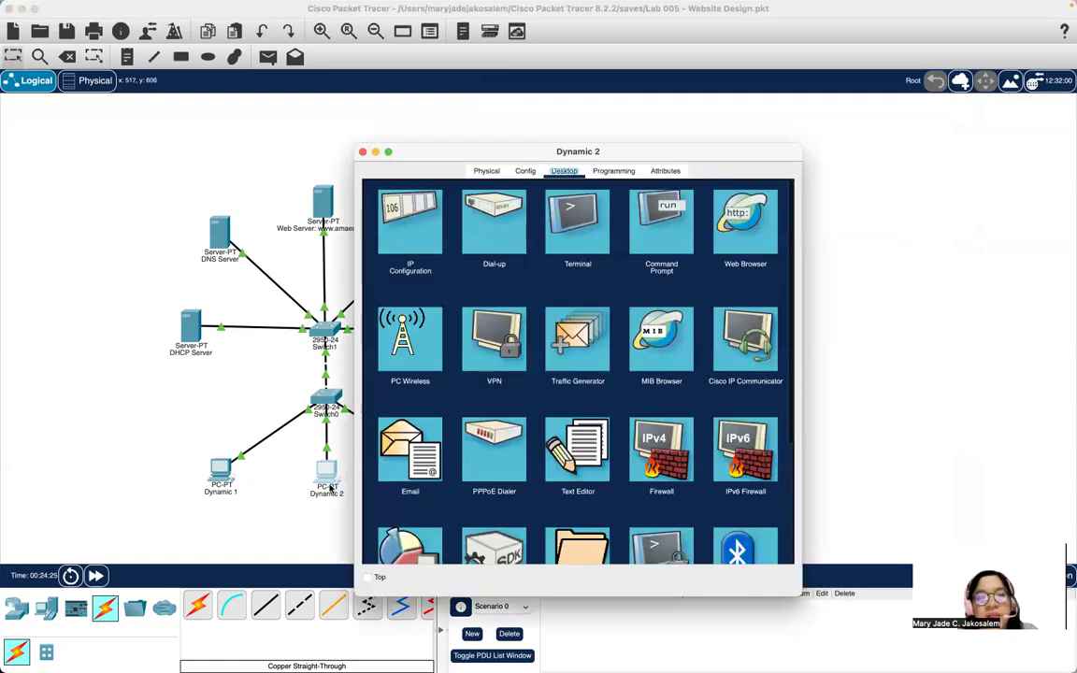
left_click(418, 436)
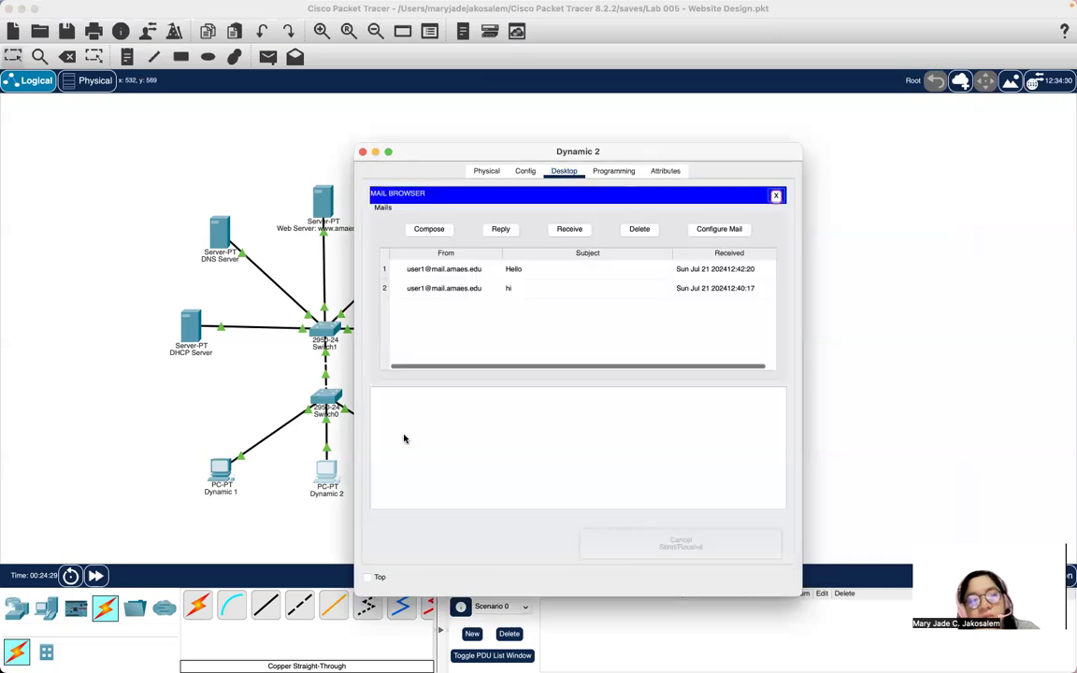
left_click(429, 229)
type("user3@amaes.edu")
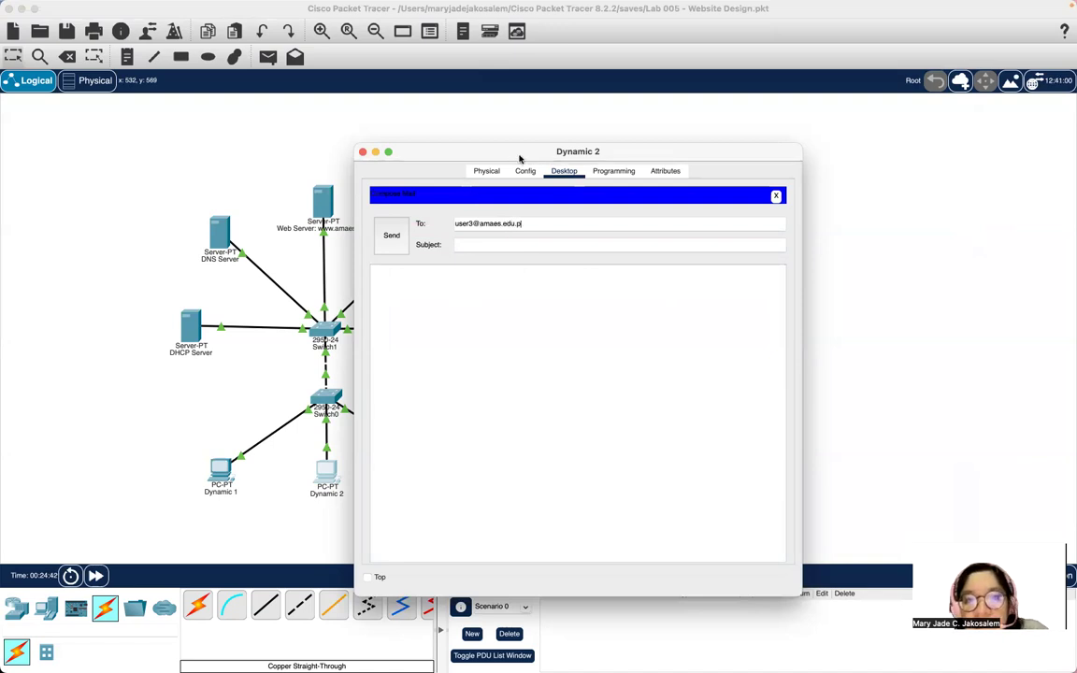
type("mail.")
left_click(491, 242)
type("Hello")
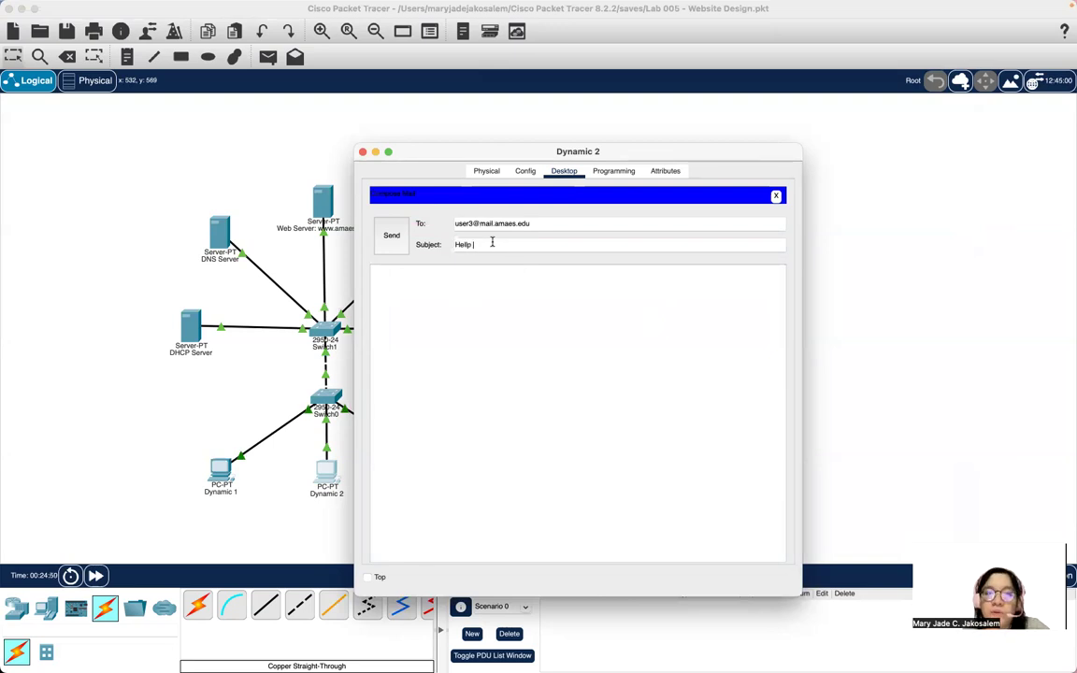
type(" Jad")
key("BackSpace")
key("BackSpace")
type("erri Anne")
Paste the earlier message body and change its greeting to address Static and mention the UK.
left_click(448, 266)
type("Hello, there Dhonna - Dynamic 2!  How are you doing there in Japan? I hope you are doing fine.  Warm regards.  Sincerely, Jade - Dynamic 1")
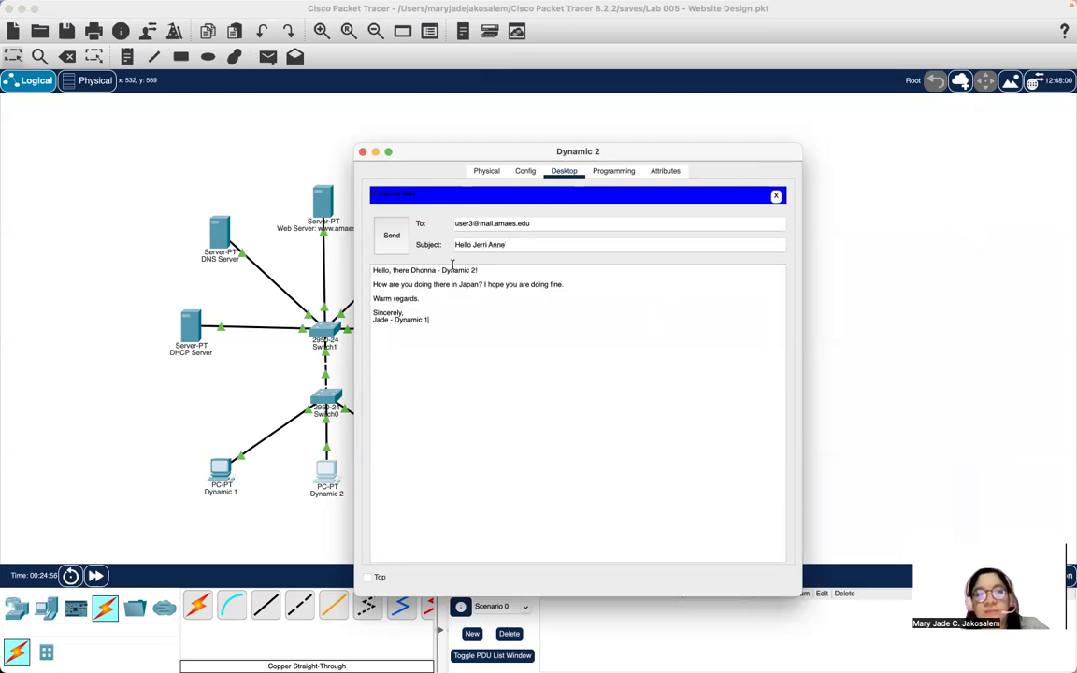
left_click(437, 269)
key("BackSpace")
key("BackSpace")
key("BackSpace")
key("BackSpace")
key("BackSpace")
key("BackSpace")
type("Je")
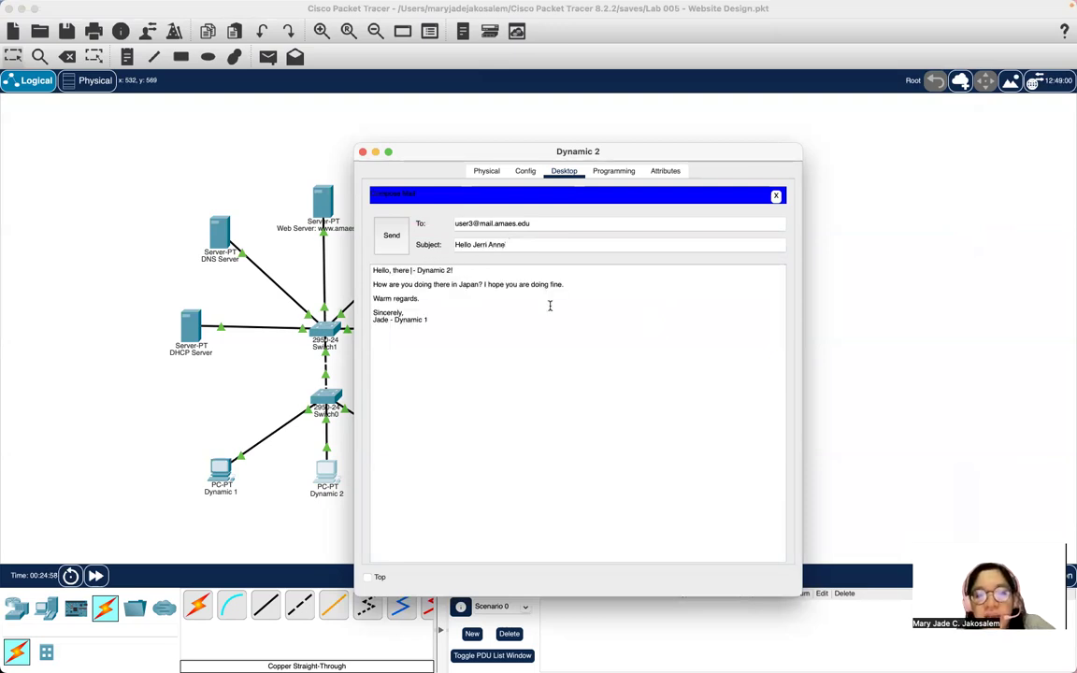
type("rri Anne")
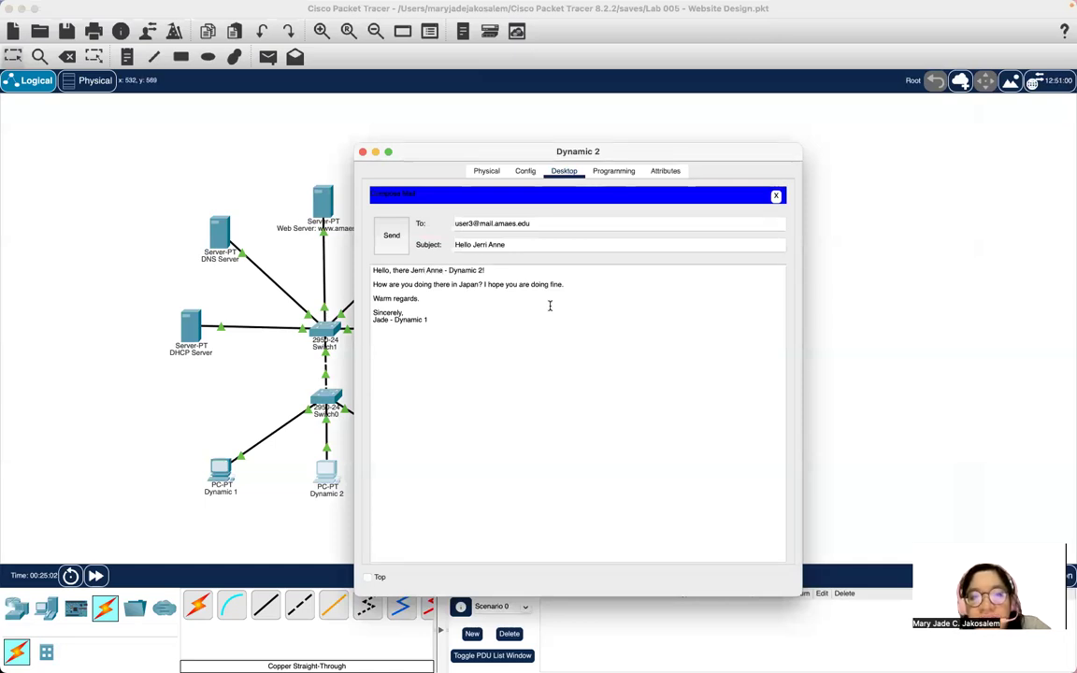
left_click_drag(484, 270, 457, 285)
type("Static!")
type("the UK")
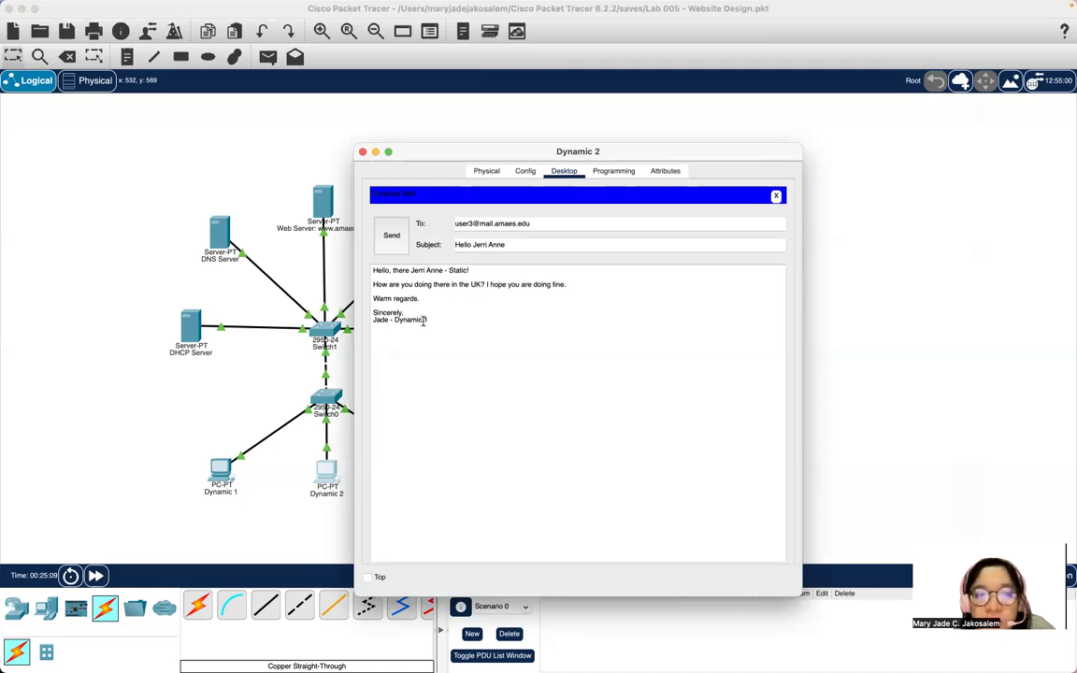
Change the signature to the sender's name and Dynamic 2, then send the mail and close the window.
left_click_drag(390, 320, 373, 320)
type("Dhonna")
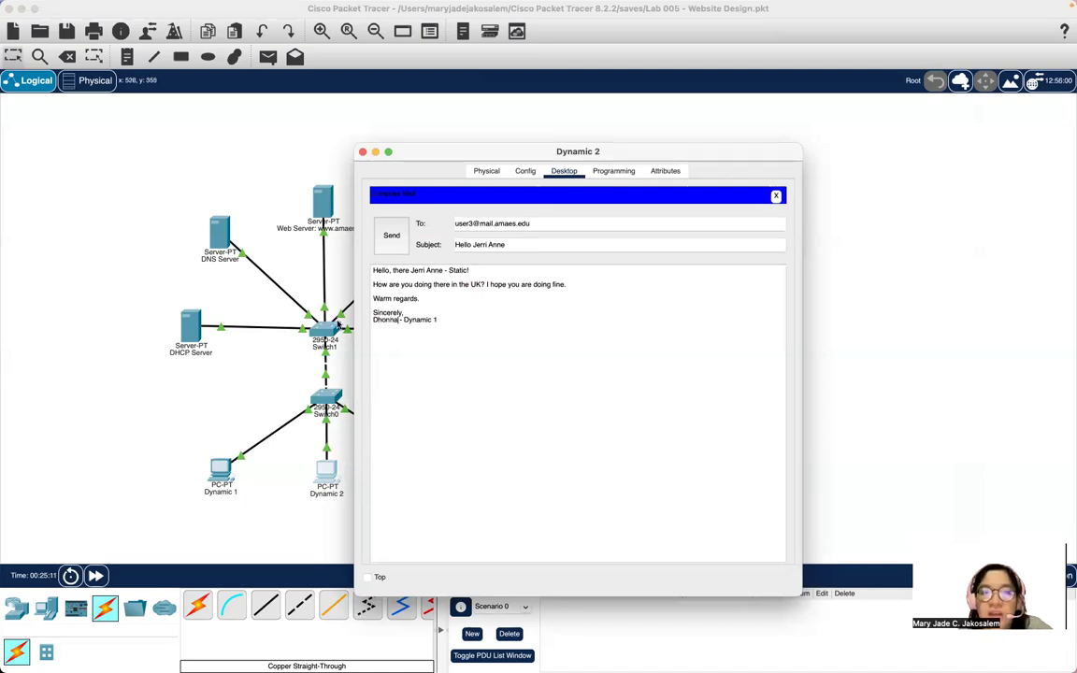
left_click(448, 321)
key("BackSpace")
type("2")
left_click(390, 237)
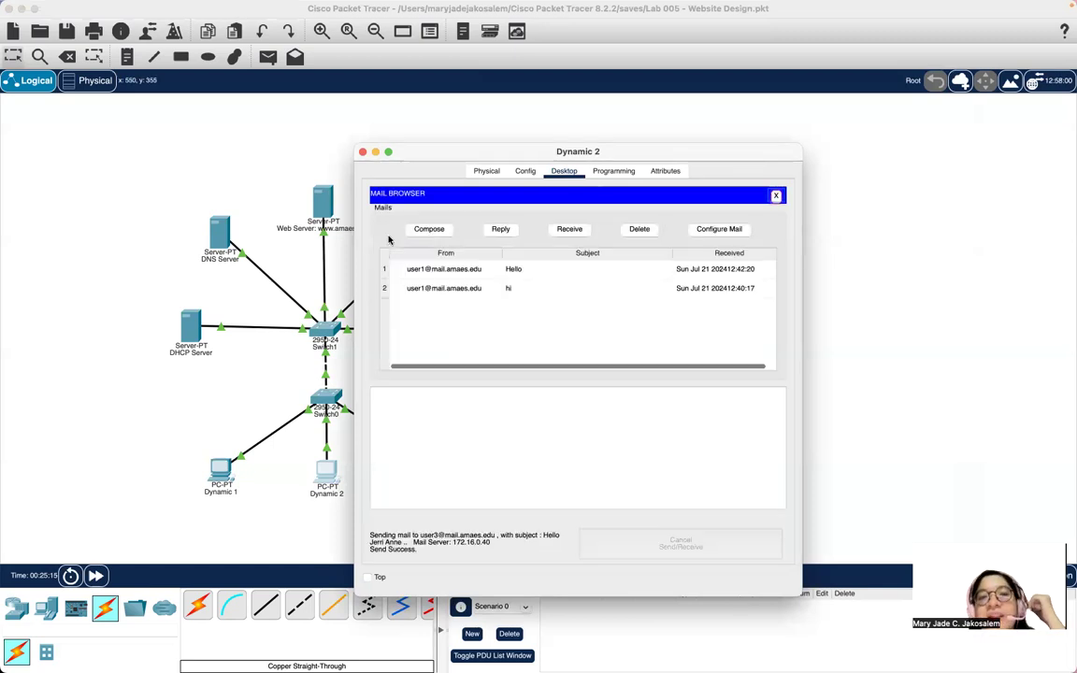
left_click(362, 151)
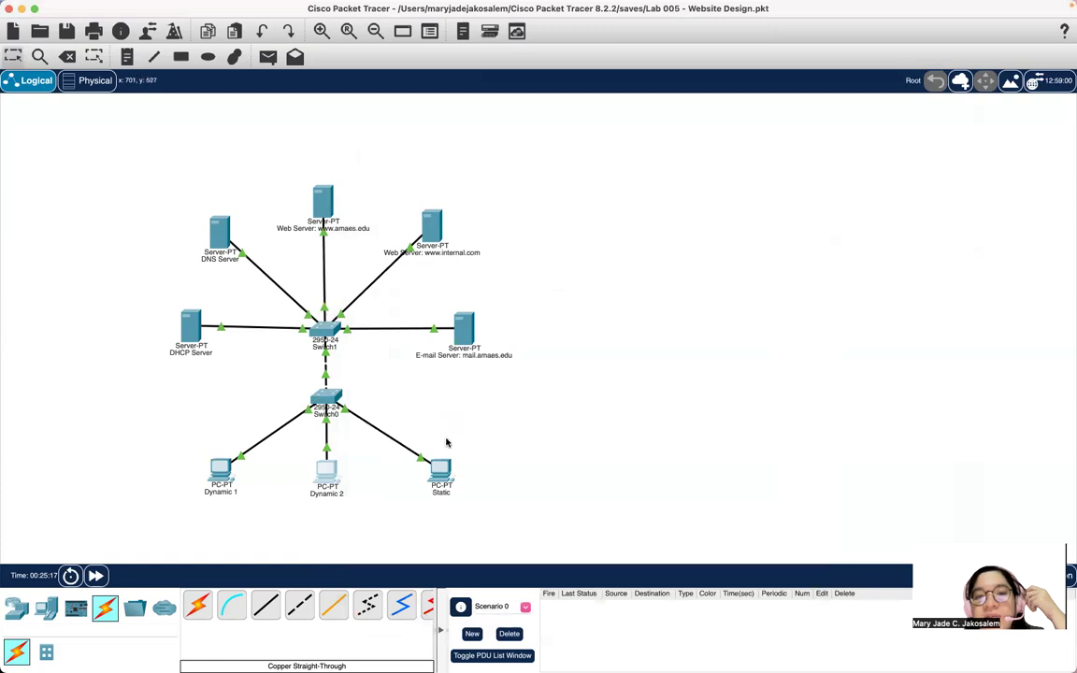
On the Static PC, receive and open Dynamic 2's greeting, then start a reply.
left_click(440, 493)
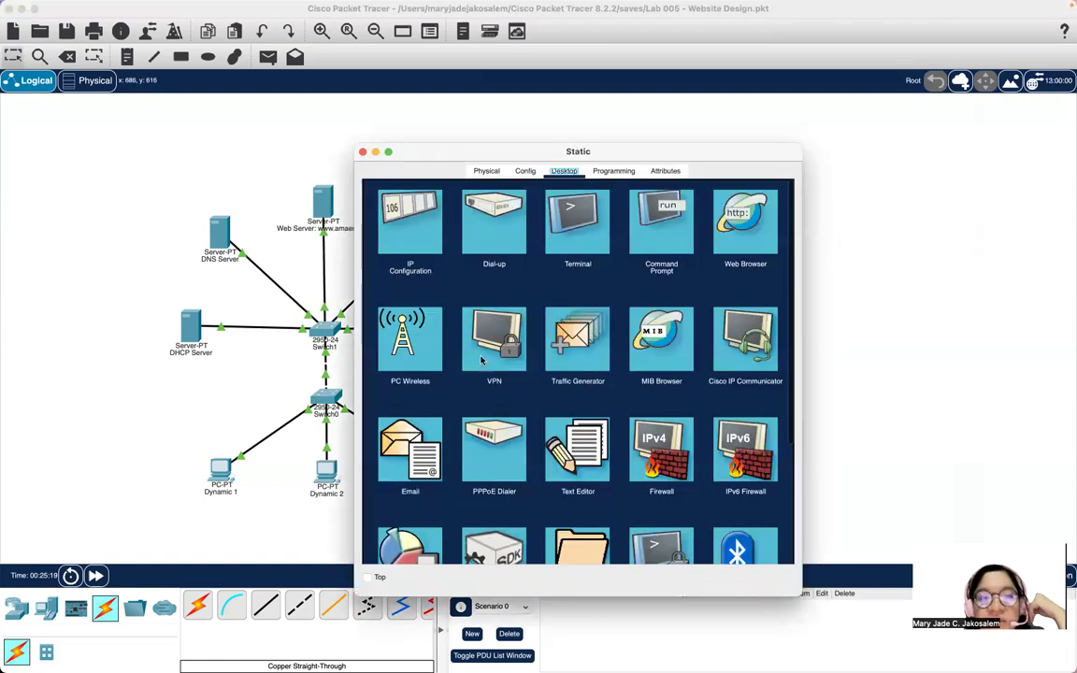
left_click(417, 449)
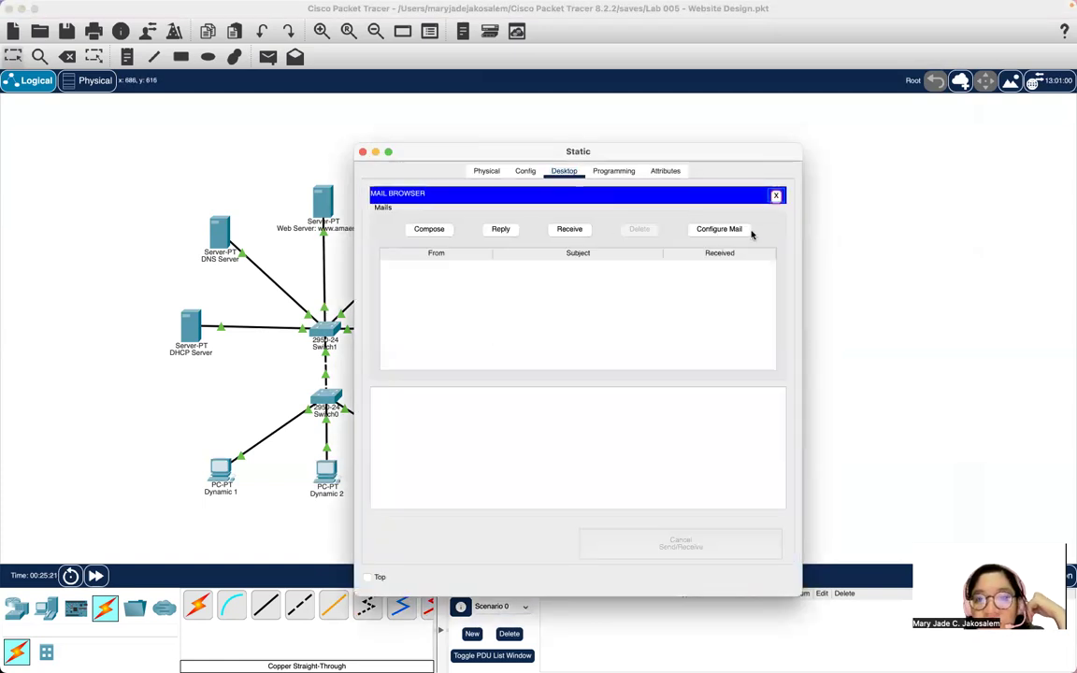
left_click(577, 234)
left_click(450, 271)
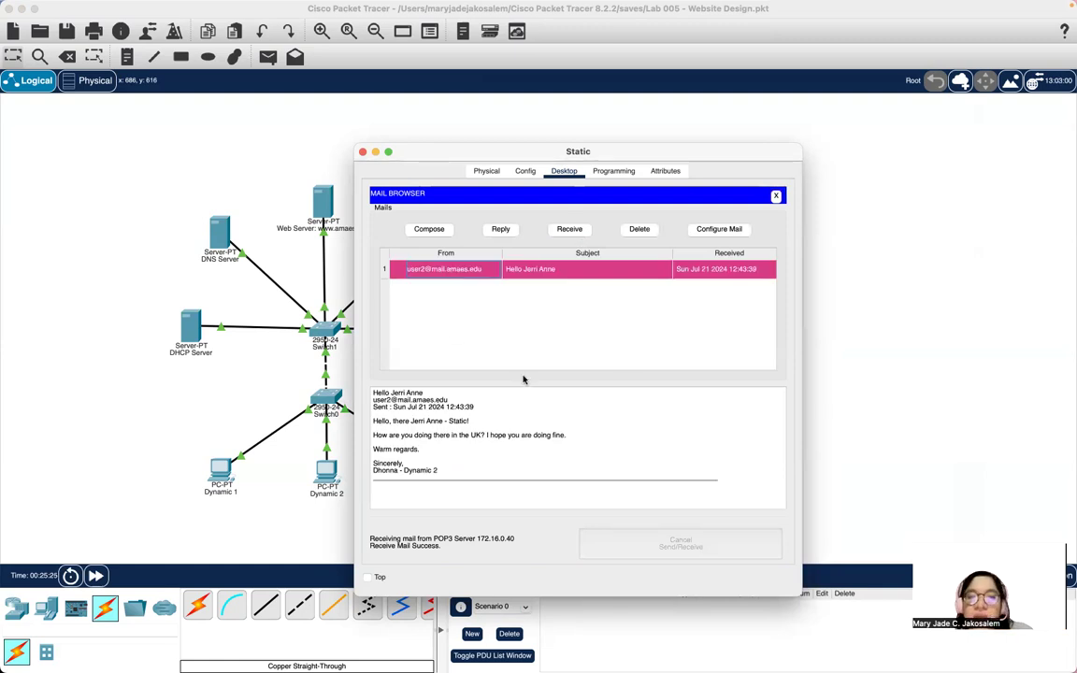
left_click_drag(481, 151, 553, 87)
left_click(606, 153)
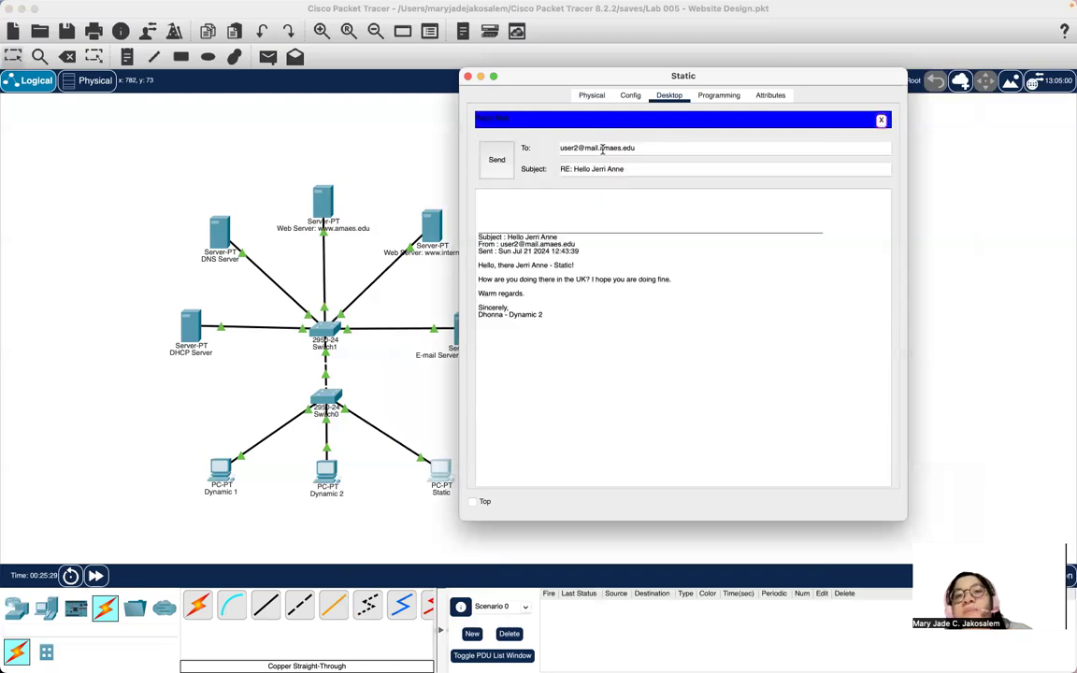
Write a reply saying 'I am doing perfectly fine here' and asking 'How about you?', then send it.
left_click(546, 207)
type("Hi,")
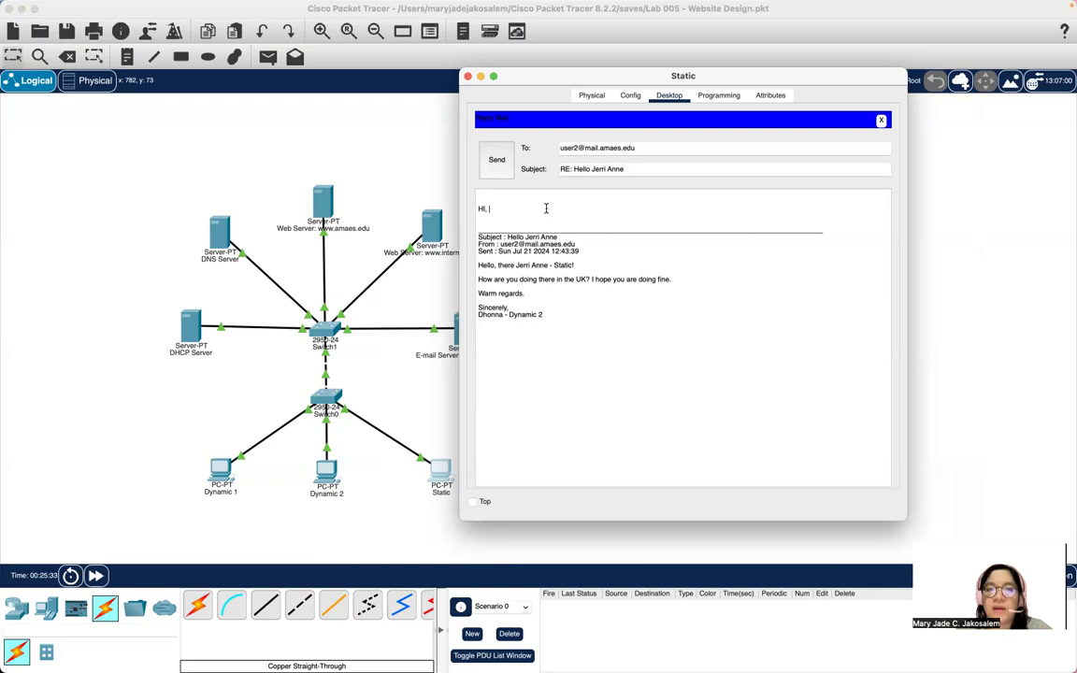
key("BackSpace")
key("BackSpace")
key("BackSpace")
key("BackSpace")
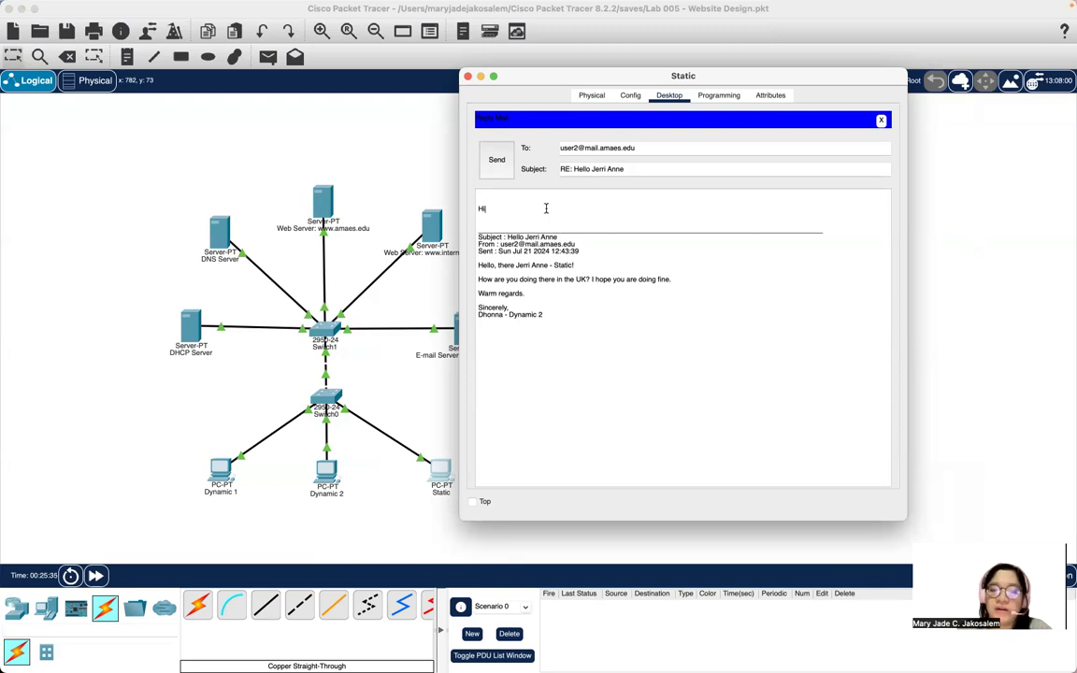
key("BackSpace")
type("e my")
key("BackSpace")
key("BackSpace")
key("BackSpace")
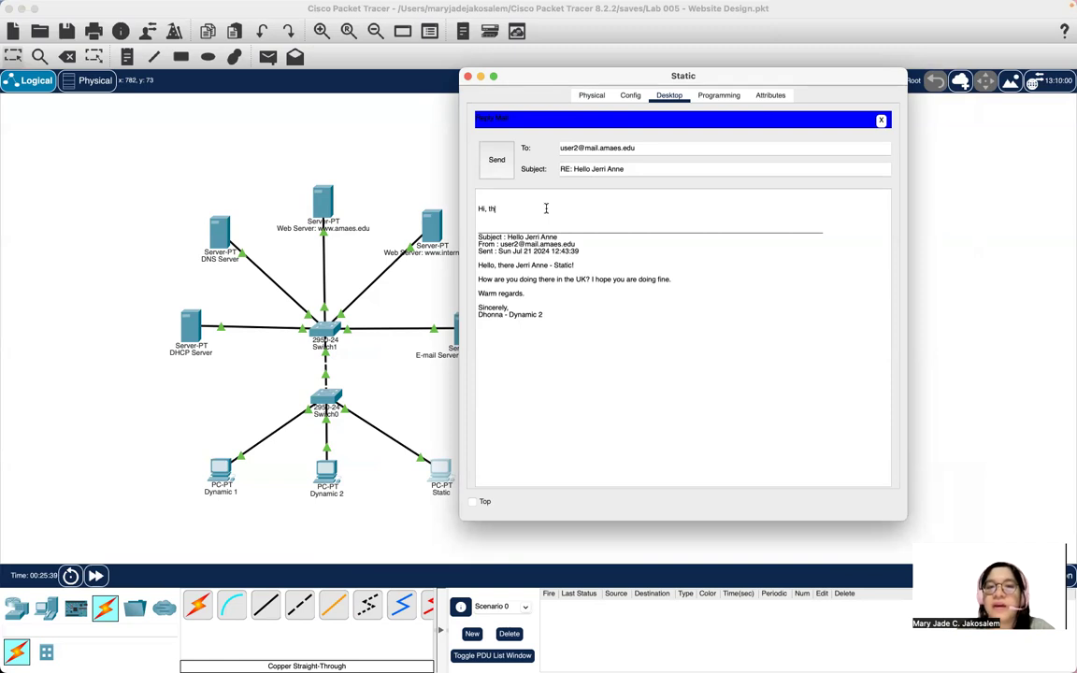
type("ere,")
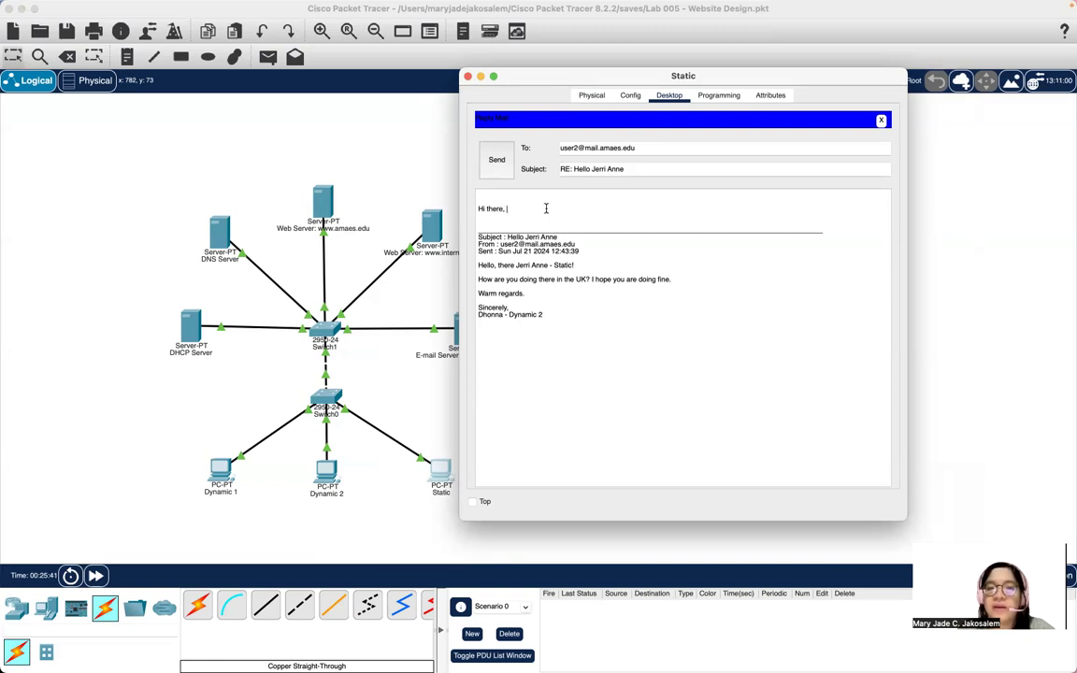
type(" my friend")
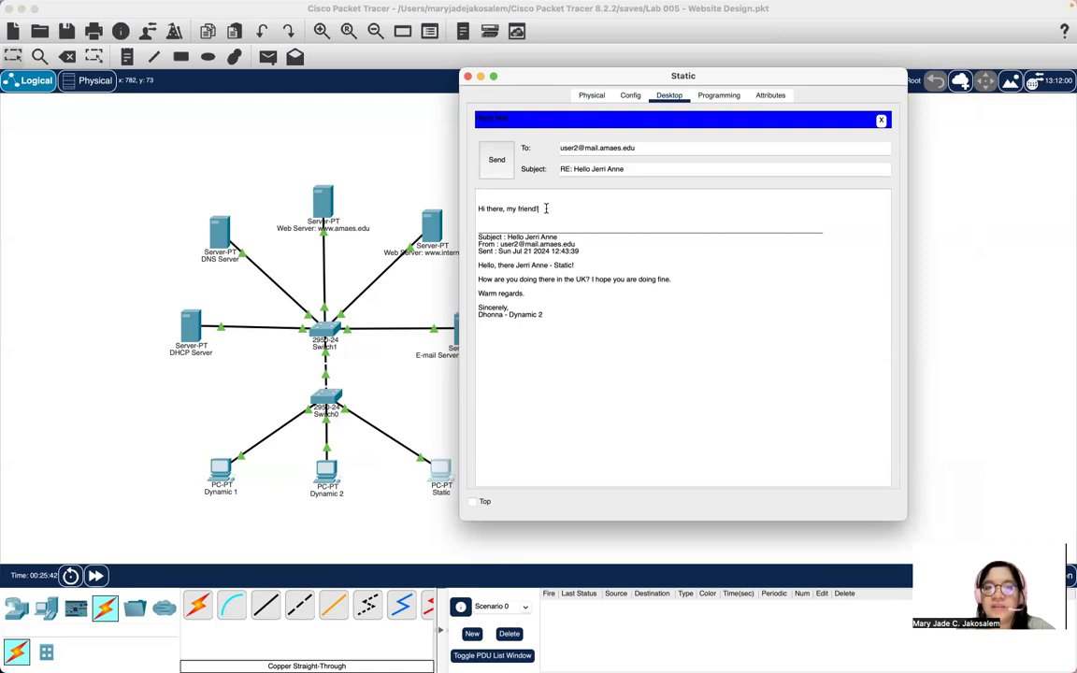
type("!")
key("Return")
type("I am doing")
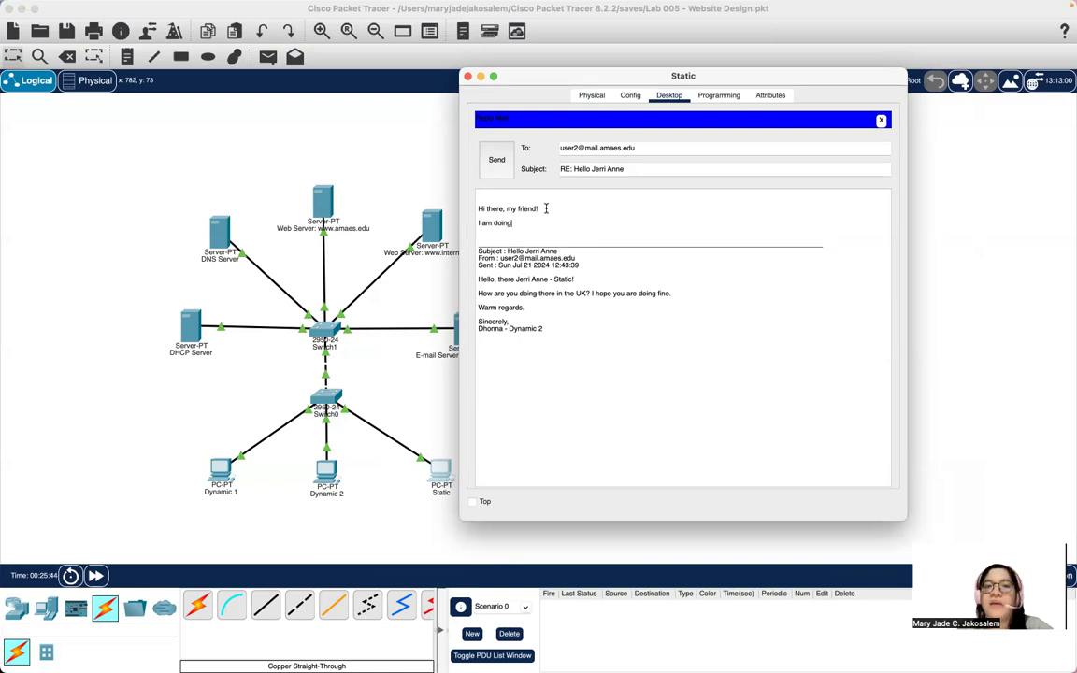
type(" perfectly fine here,")
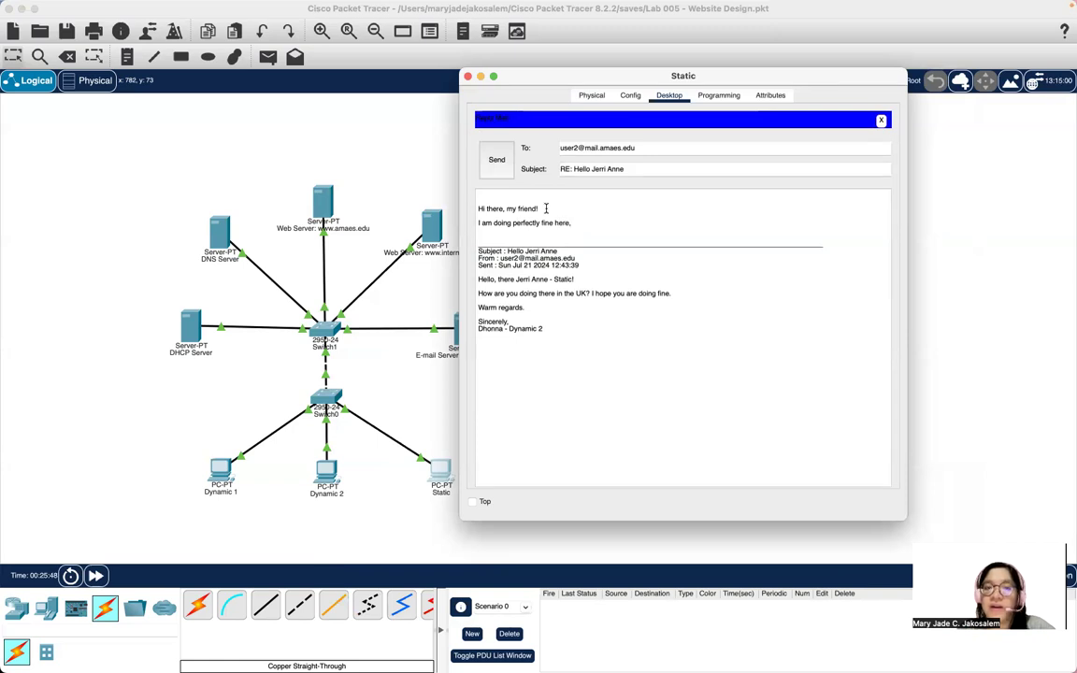
type(" though I")
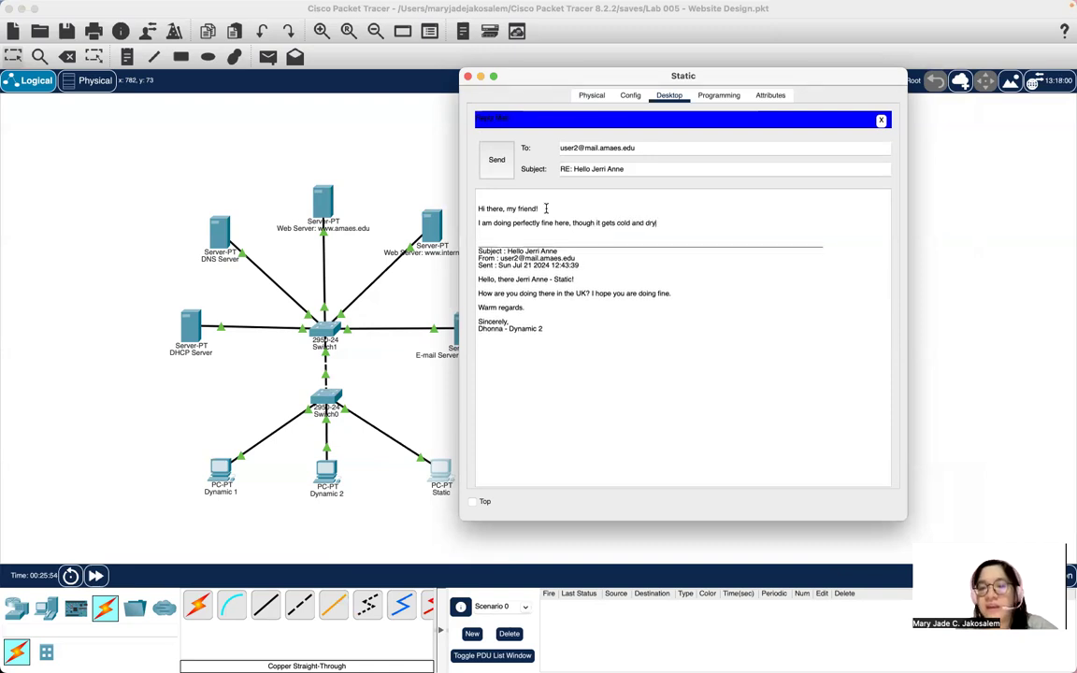
key("Return")
type("How about you? How is life?")
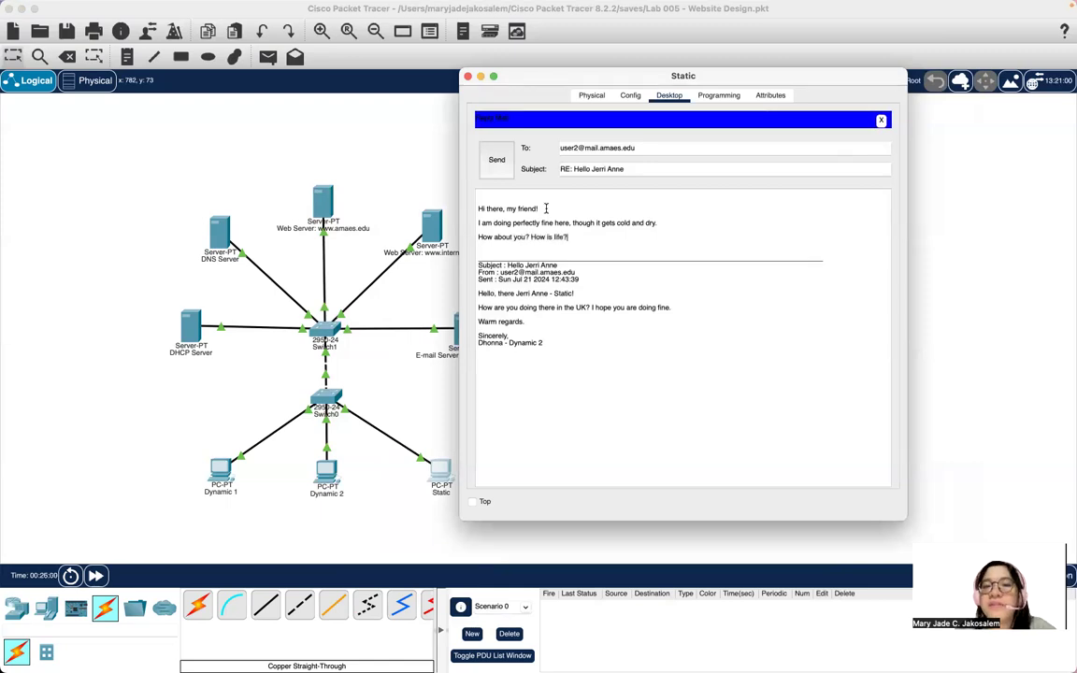
left_click(496, 160)
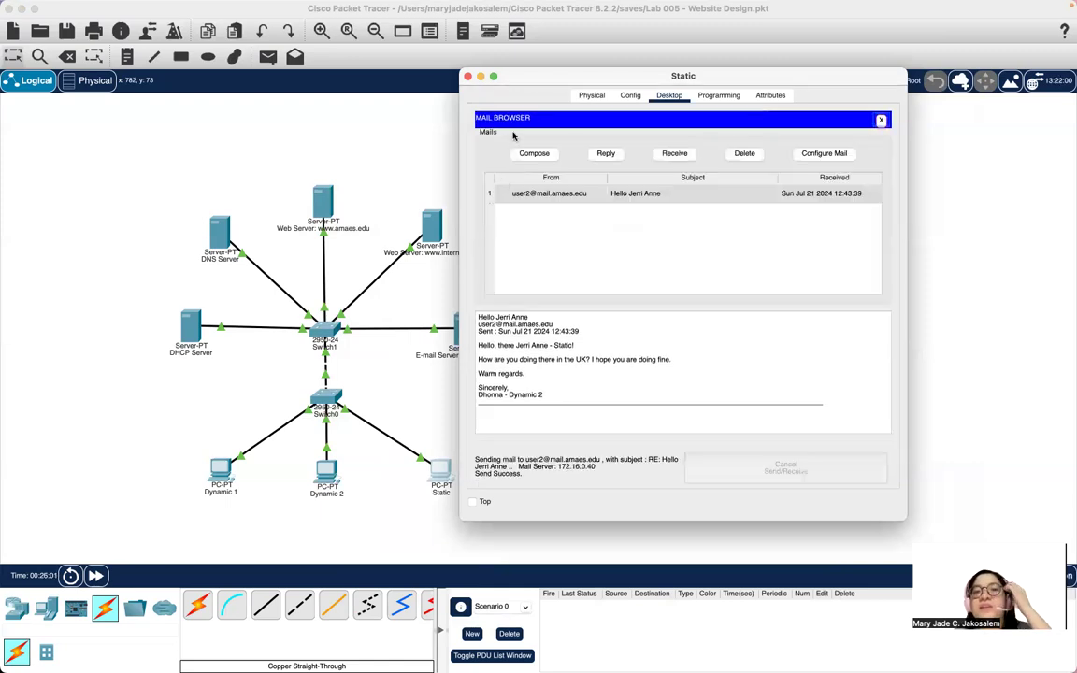
left_click(467, 76)
On Dynamic 2, receive and read Static's reply, then start answering it.
left_click(325, 490)
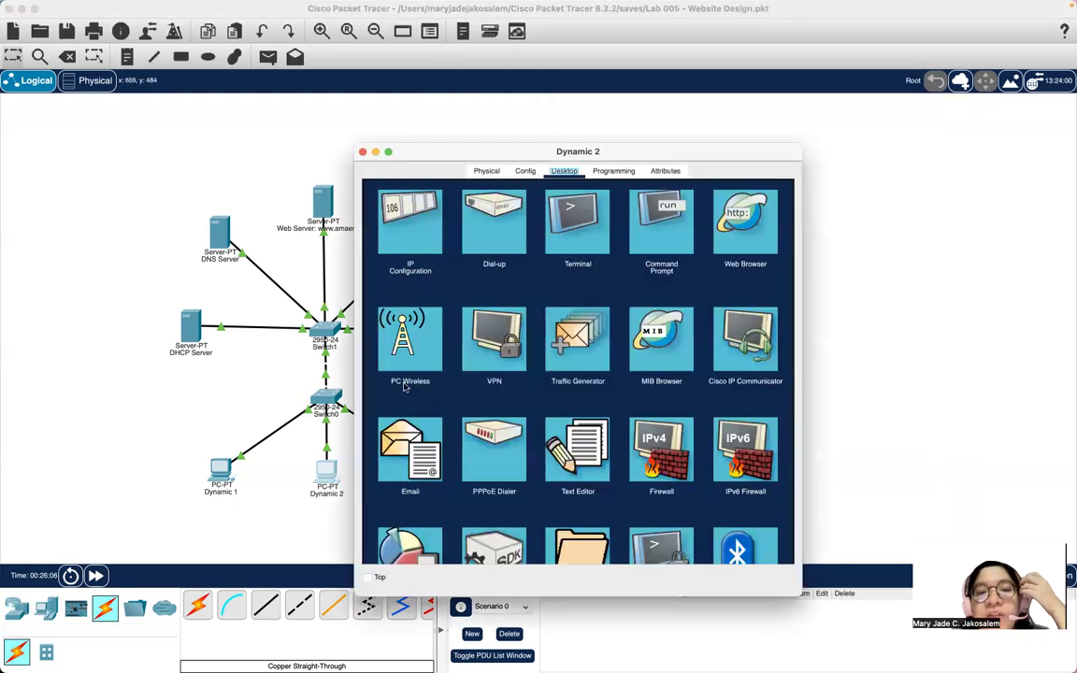
left_click(408, 448)
left_click(568, 230)
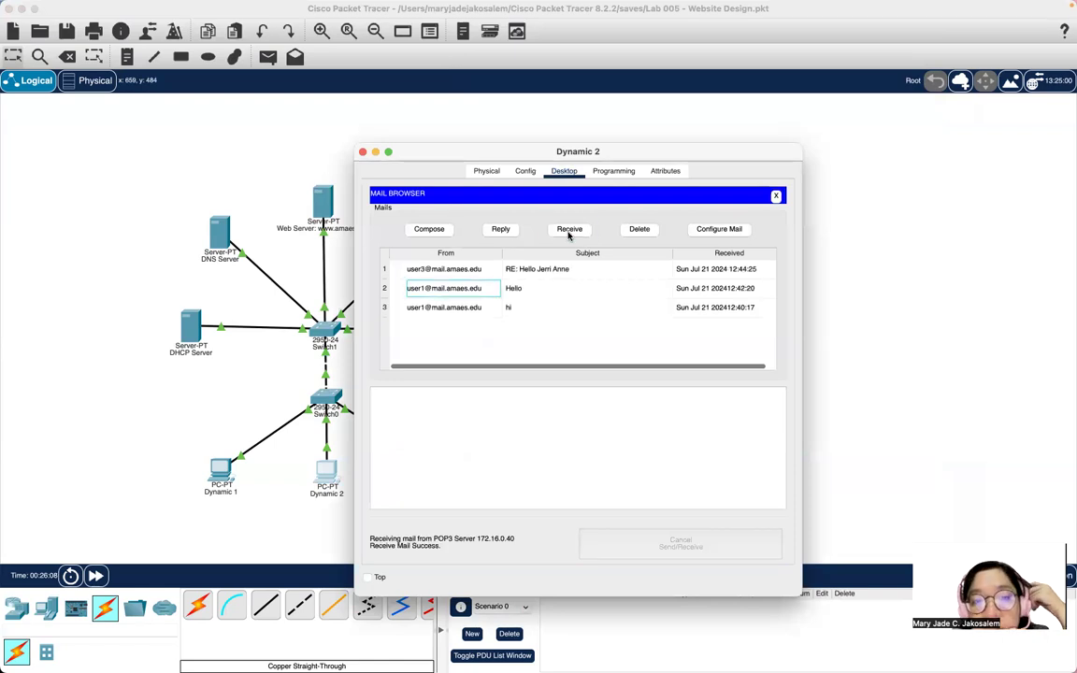
left_click(438, 270)
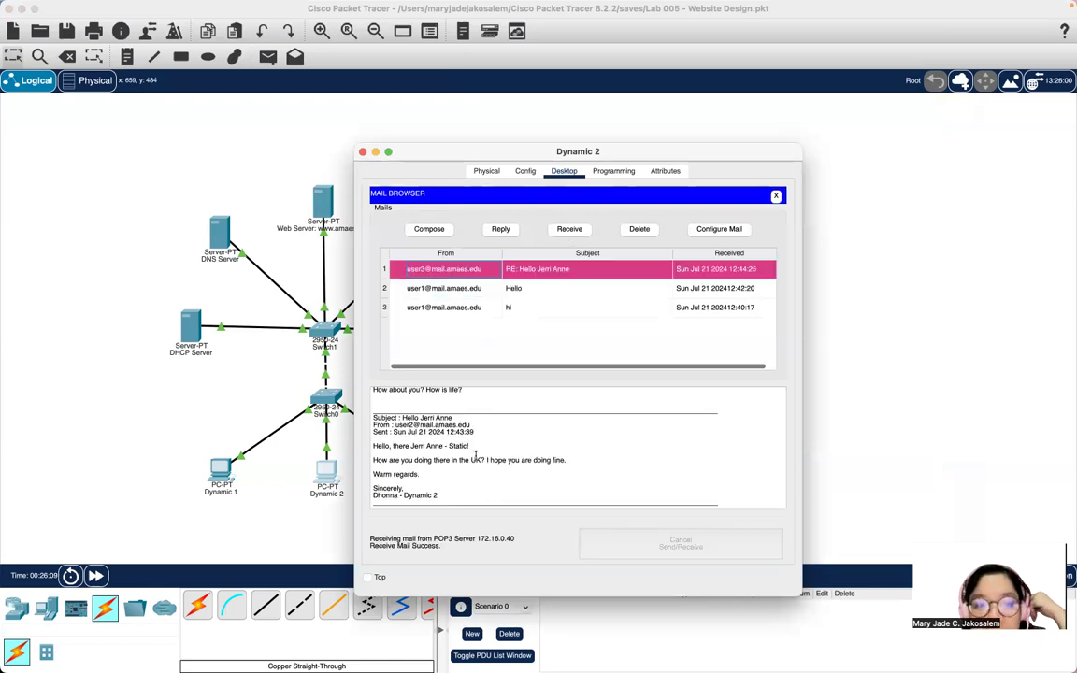
scroll(476, 483, "up", 3)
scroll(561, 406, "down", 5)
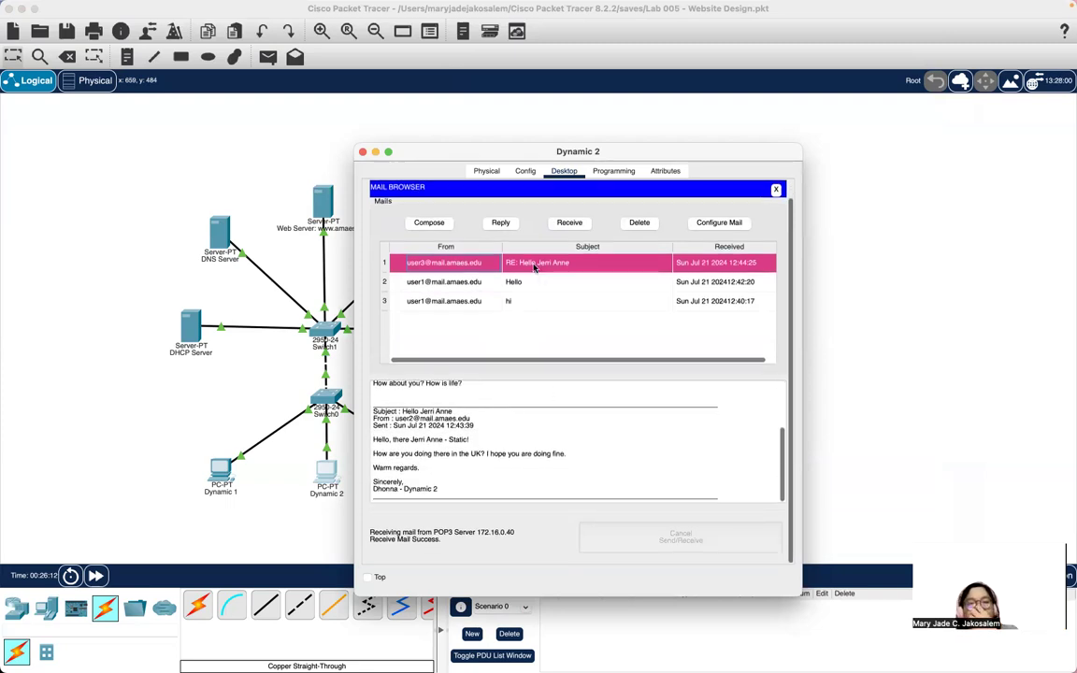
left_click(500, 223)
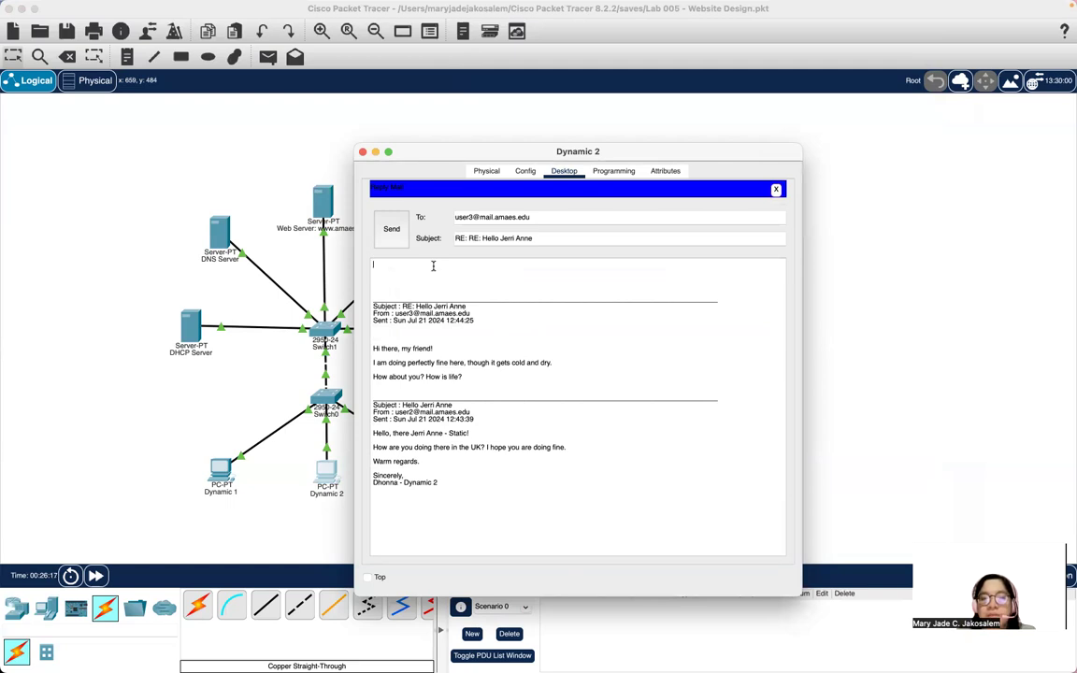
Reply that it's hot, humid summer, going home to the Philippines by December, asking when they return.
type("Doing ")
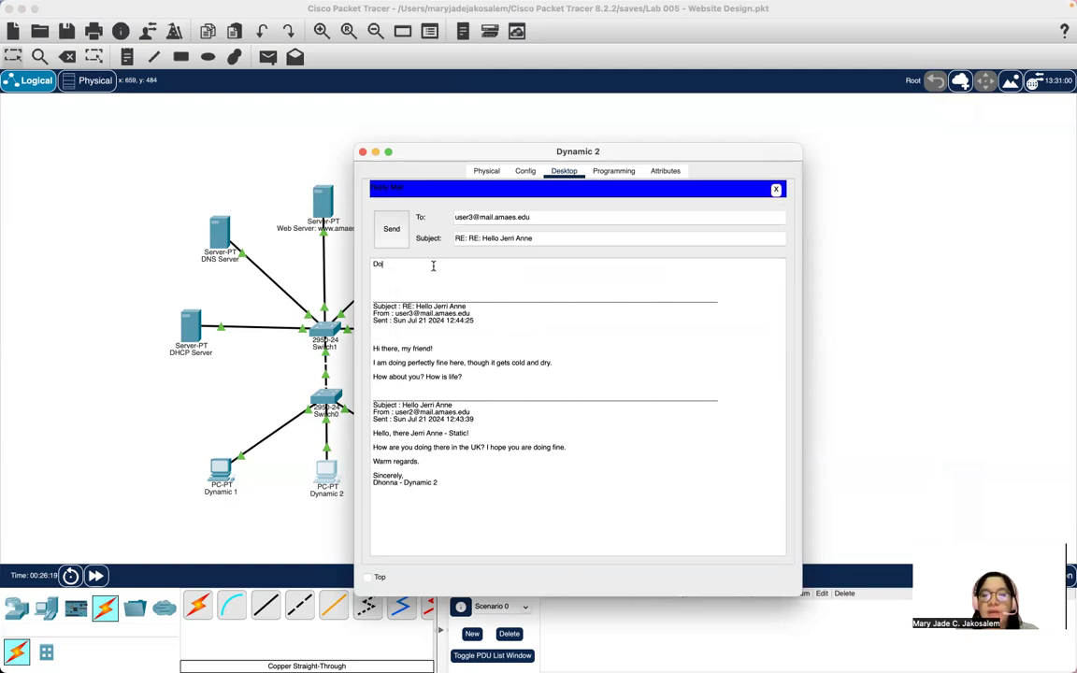
type("well a")
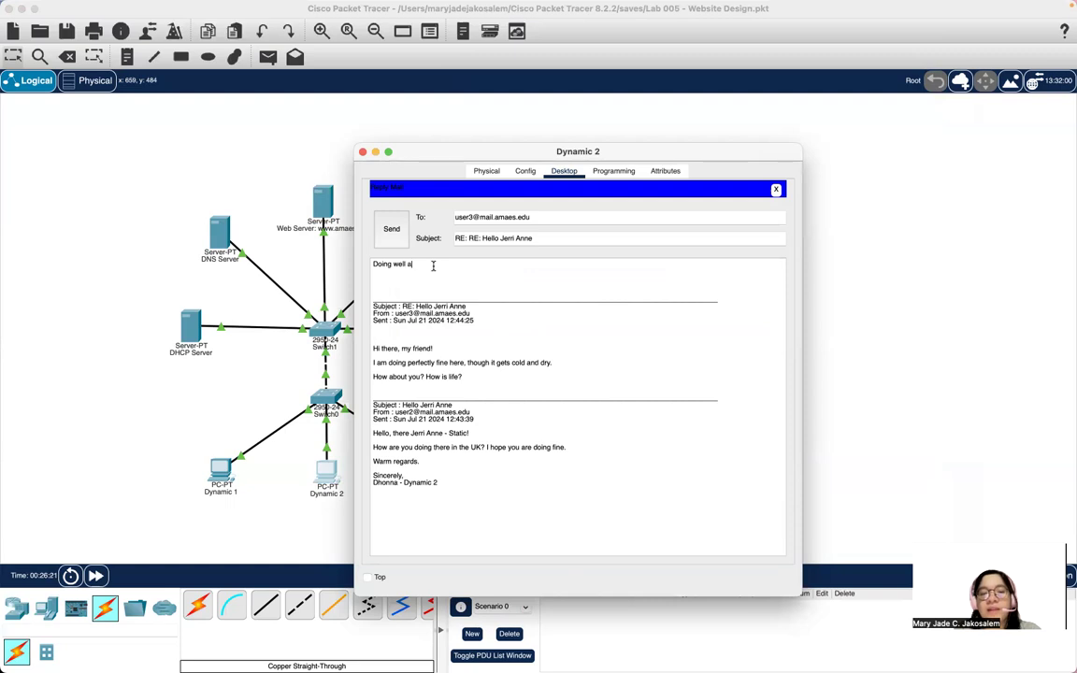
key("BackSpace")
type("but i")
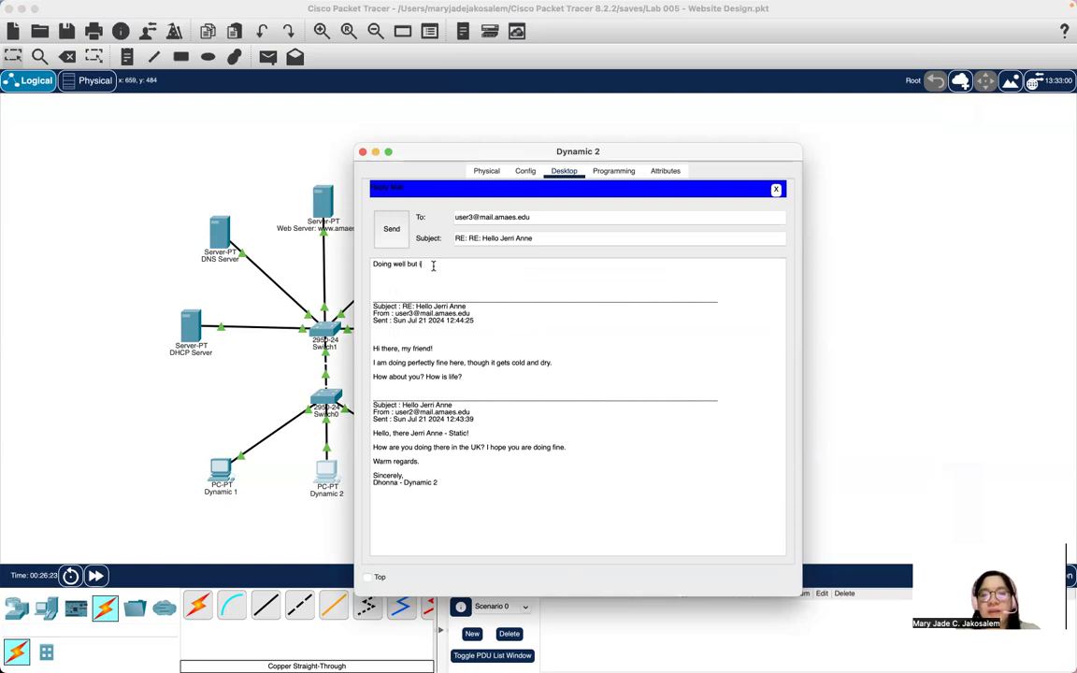
type("t is usmme")
key("BackSpace")
key("BackSpace")
key("BackSpace")
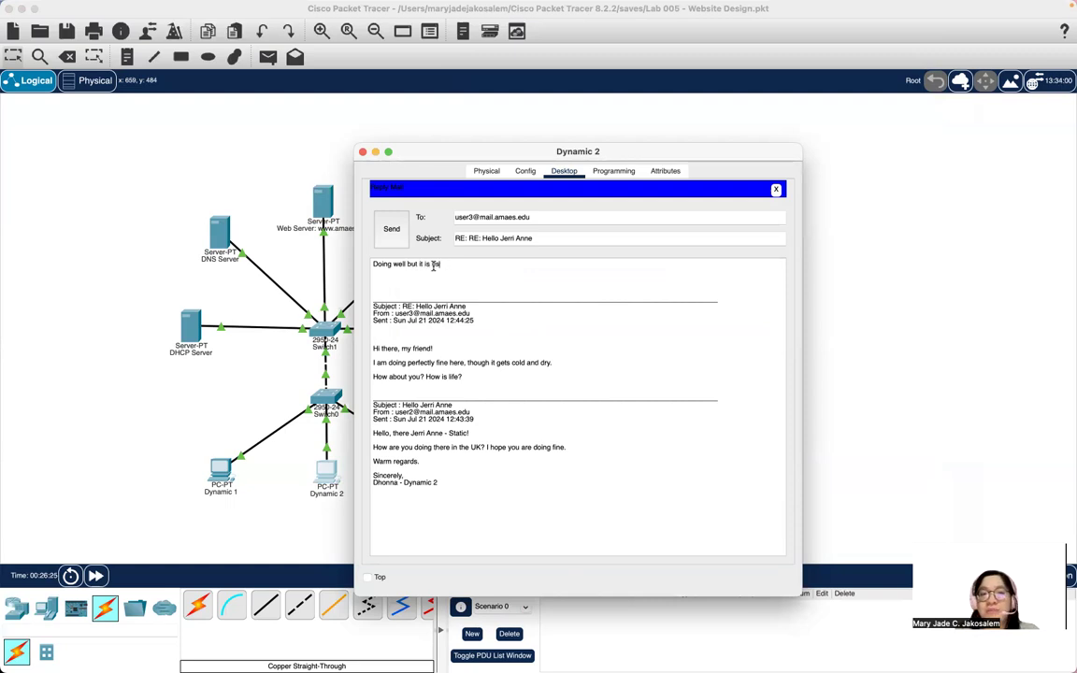
type("ummer here and I")
type("t gets quite hot and hu")
type("mis")
type(".")
key("Return")
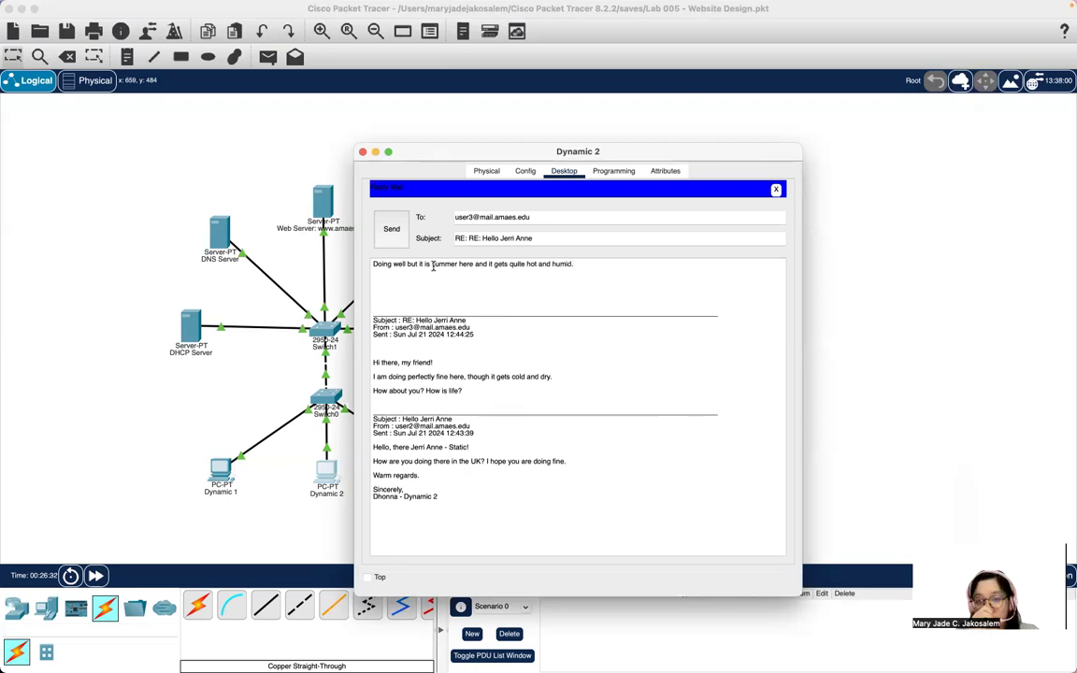
type("Anyways, I wi")
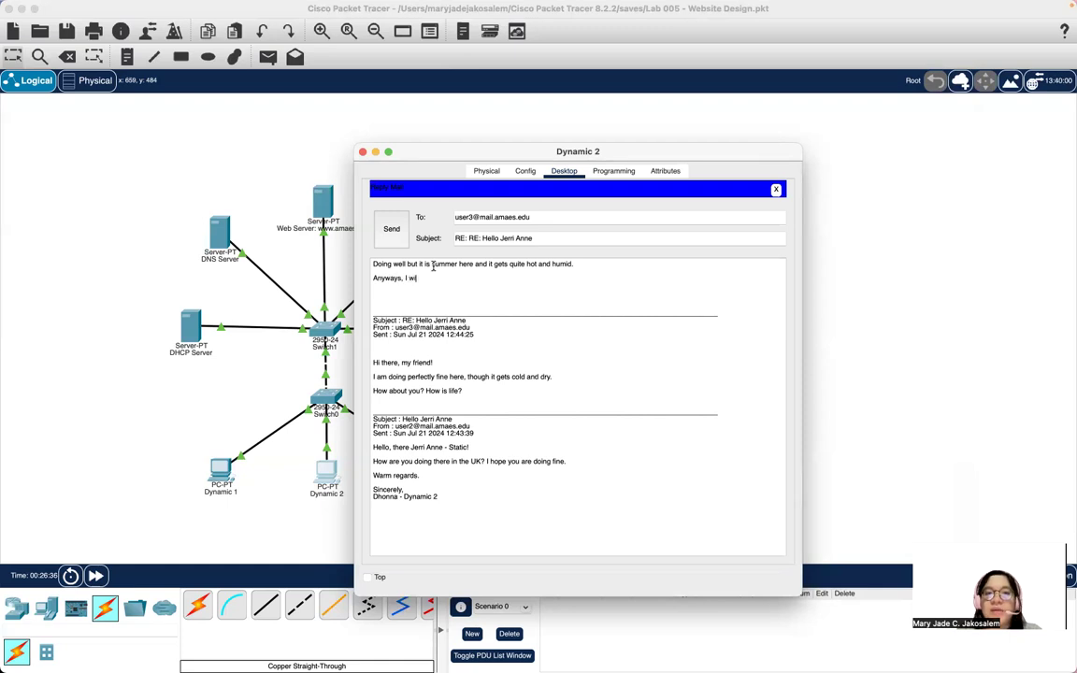
type("ll be going home to the Philippines o")
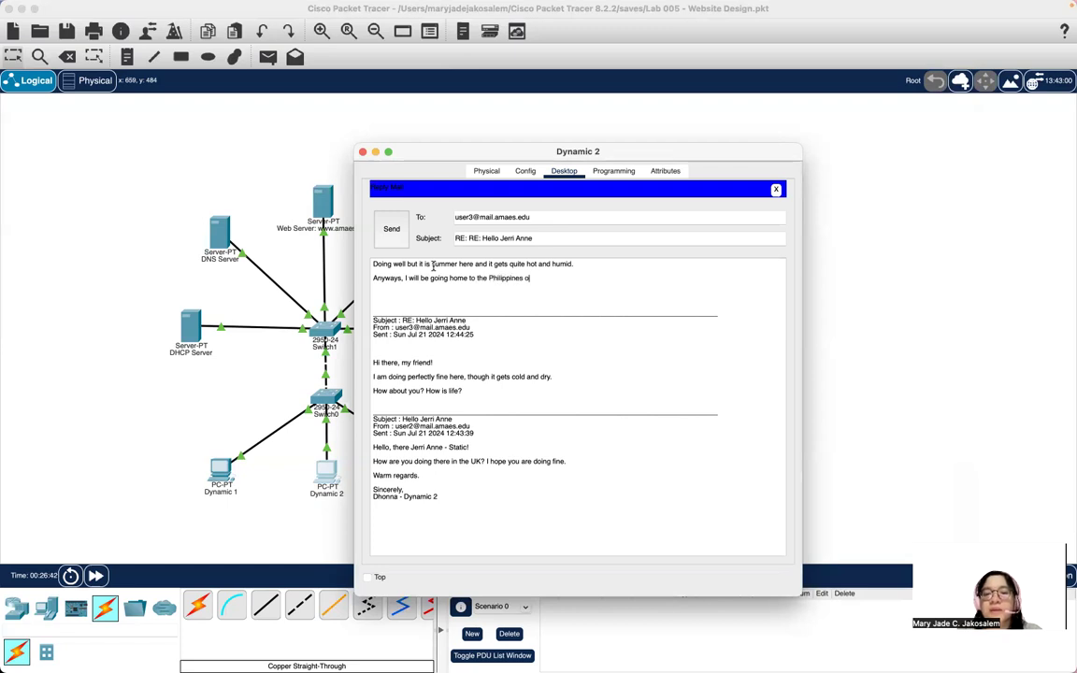
key("BackSpace")
type("by December")
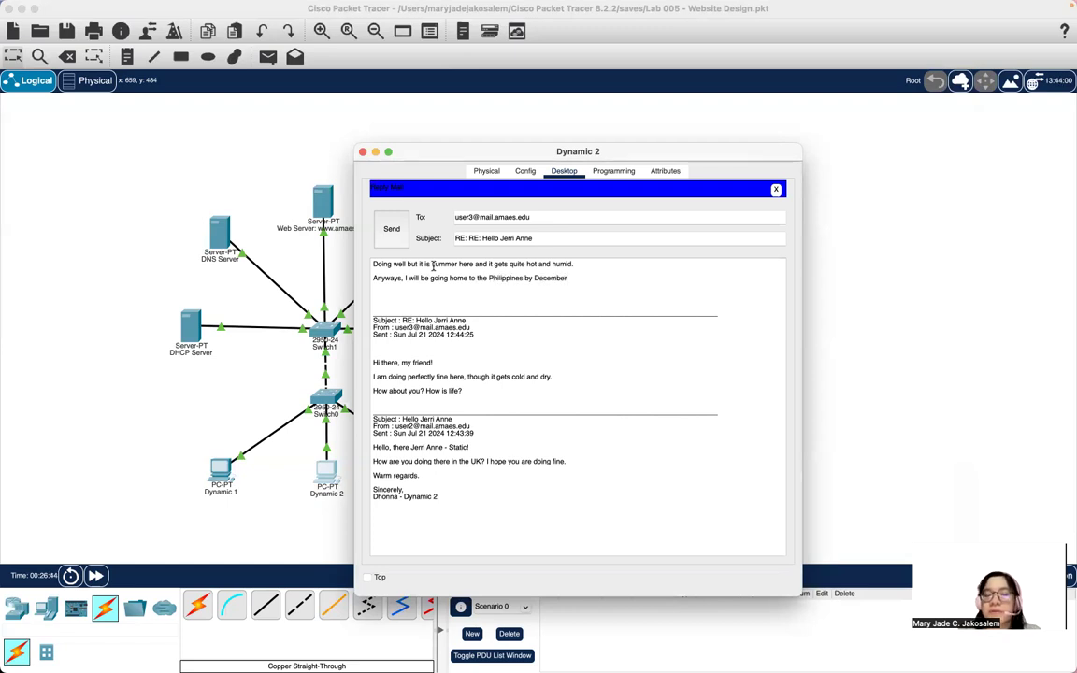
type(".")
key("Return")
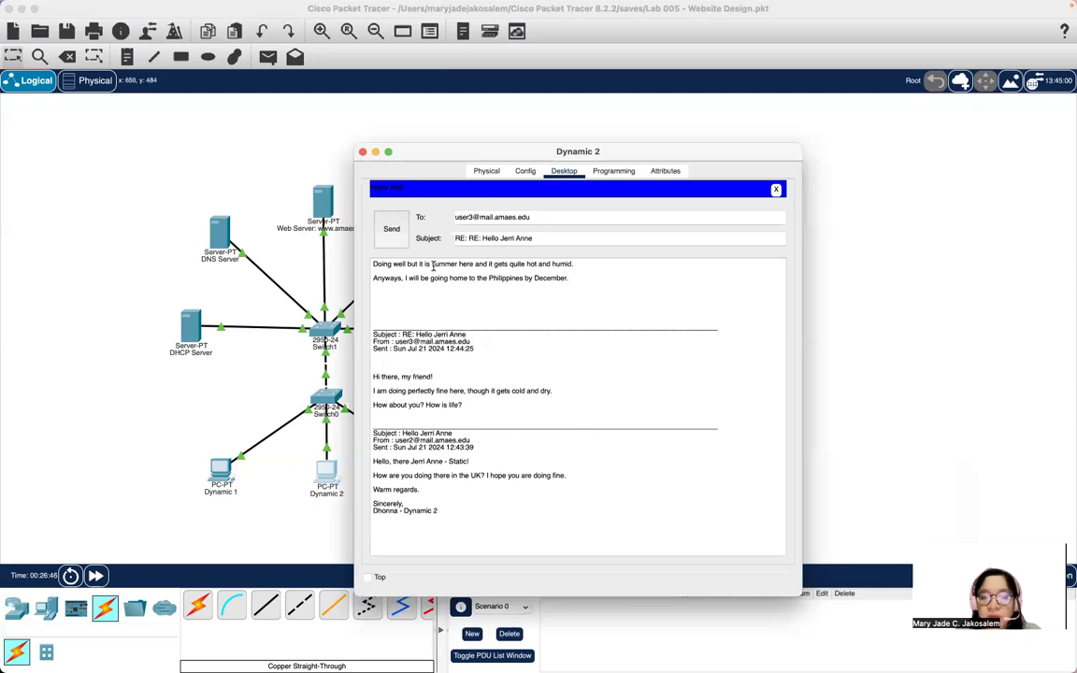
type("When are you going back?")
left_click(389, 215)
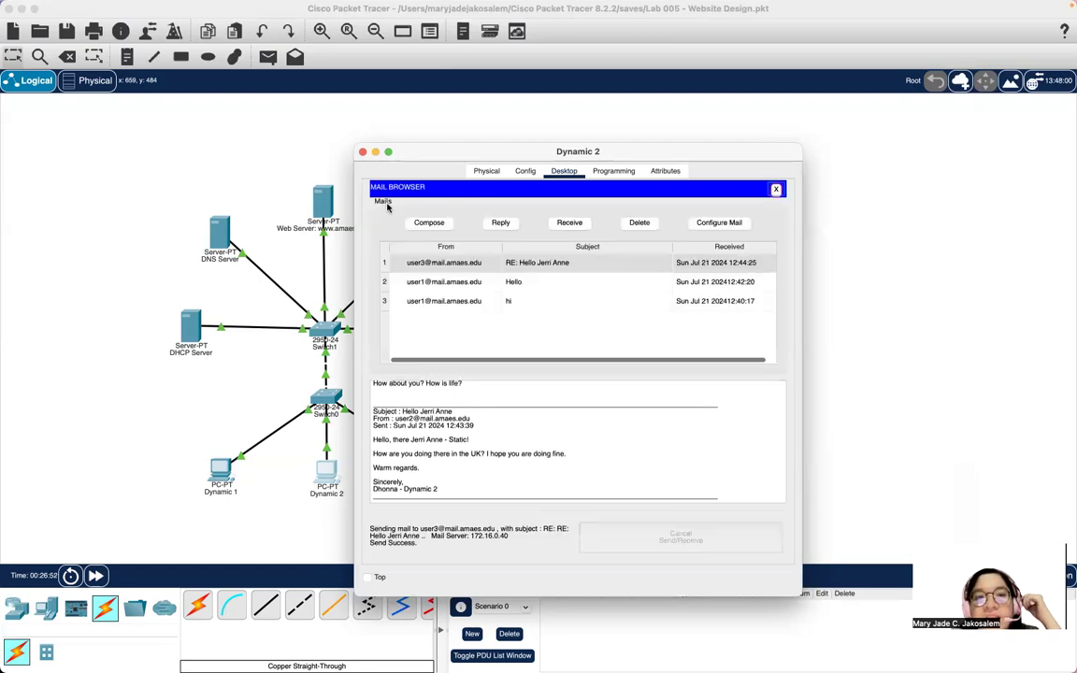
left_click(363, 151)
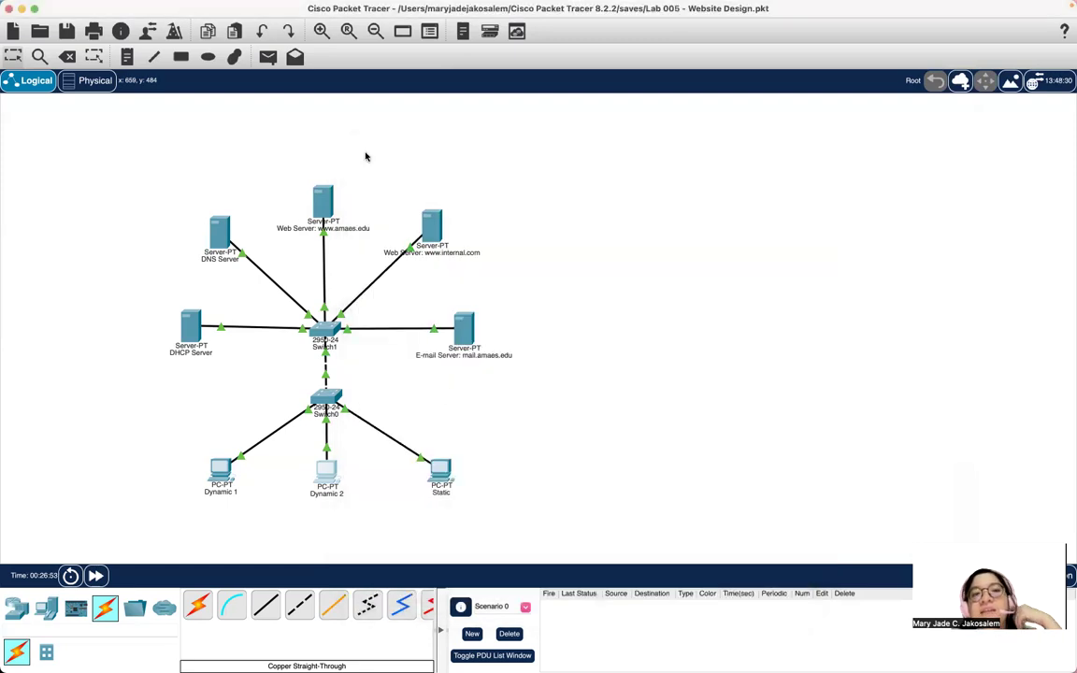
On the Static PC, receive and read Dynamic 2's latest reply, then start a response.
left_click(443, 474)
left_click(416, 467)
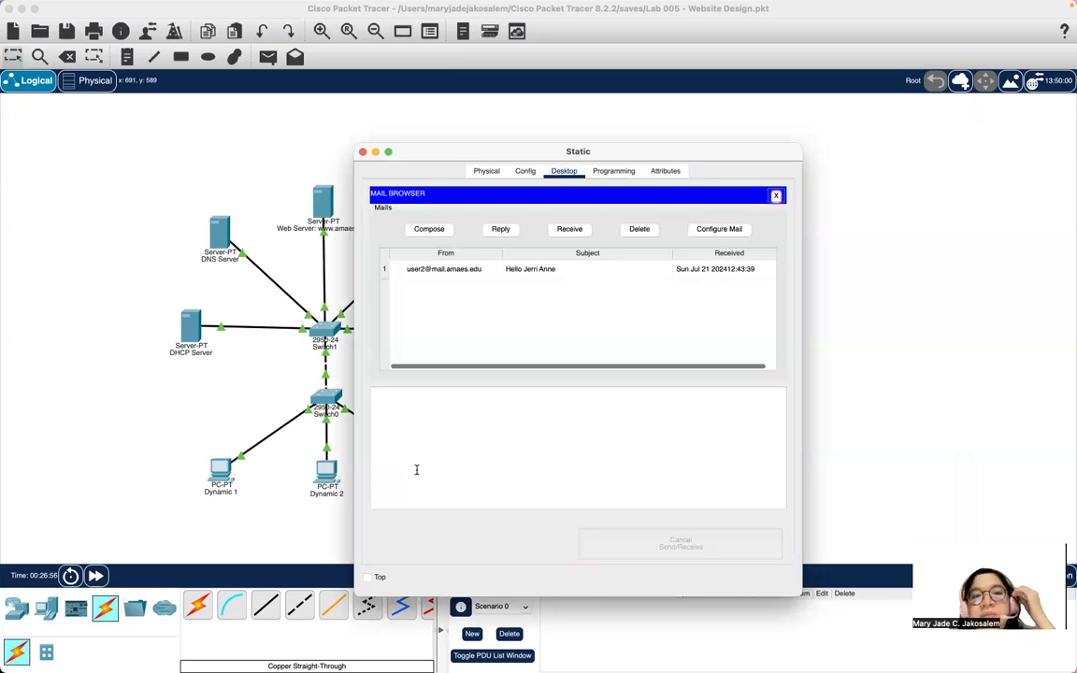
left_click(569, 229)
left_click(467, 270)
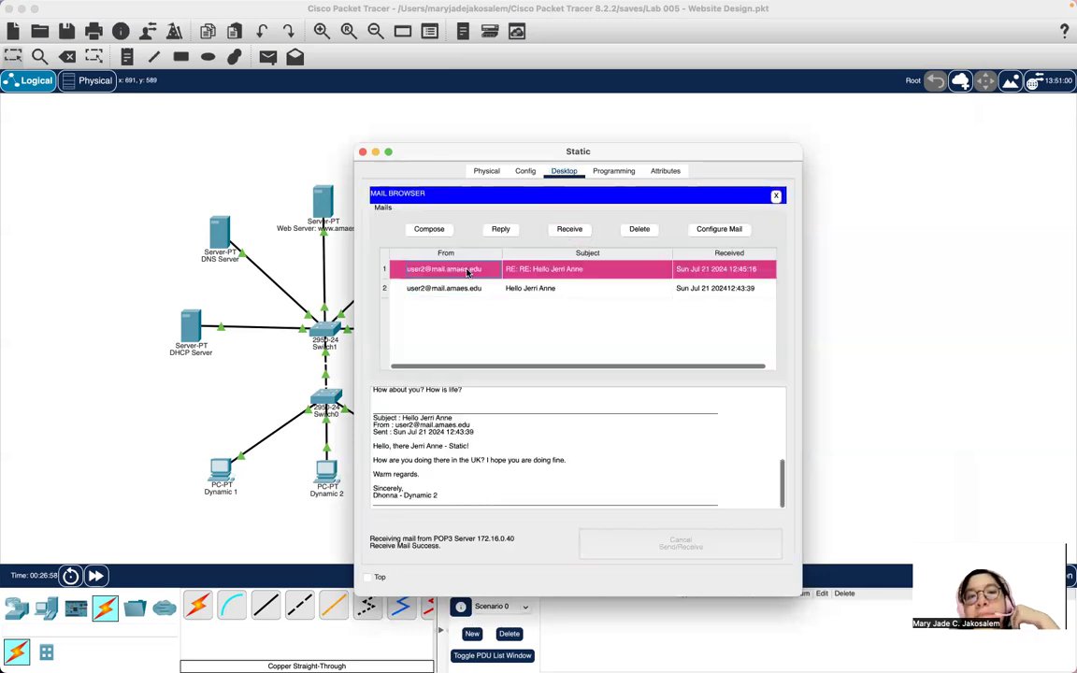
scroll(518, 448, "up", 5)
scroll(519, 449, "down", 3)
scroll(519, 448, "down", 5)
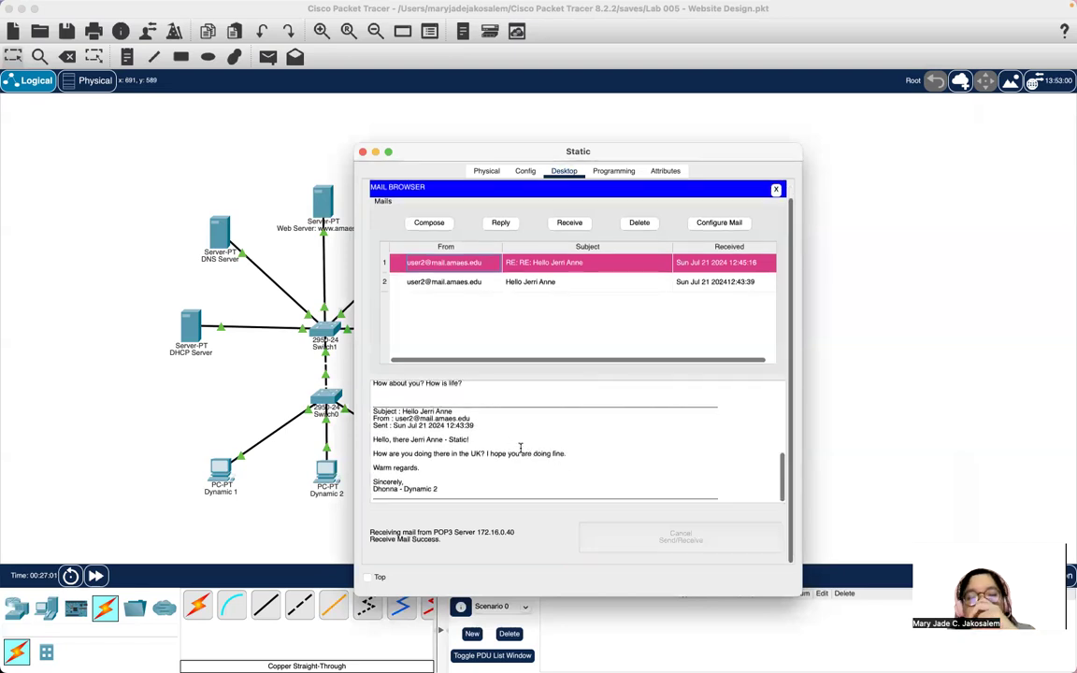
scroll(520, 448, "up", 5)
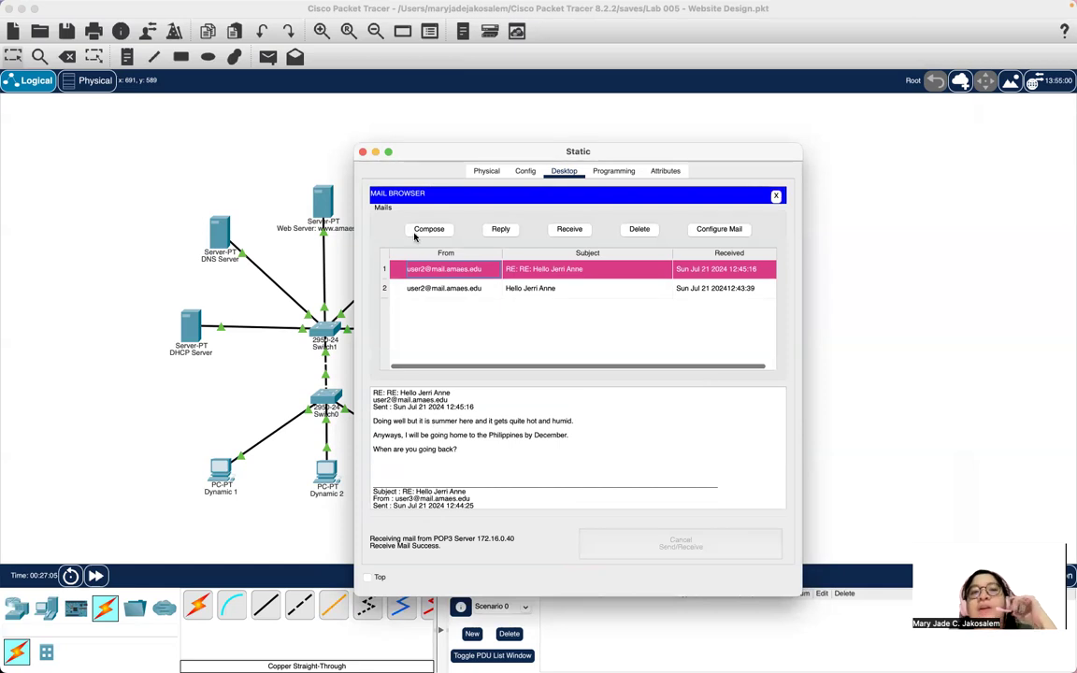
left_click(501, 231)
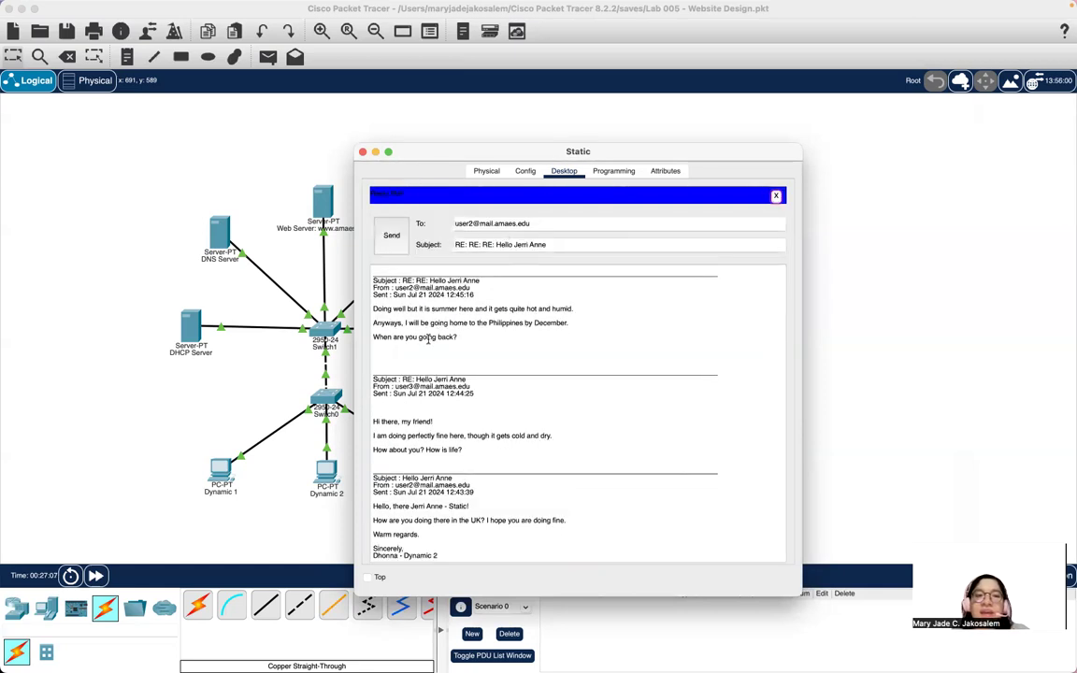
Answer 'I am also going home on December' with a friendly closing and send it.
scroll(439, 282, "up", 2)
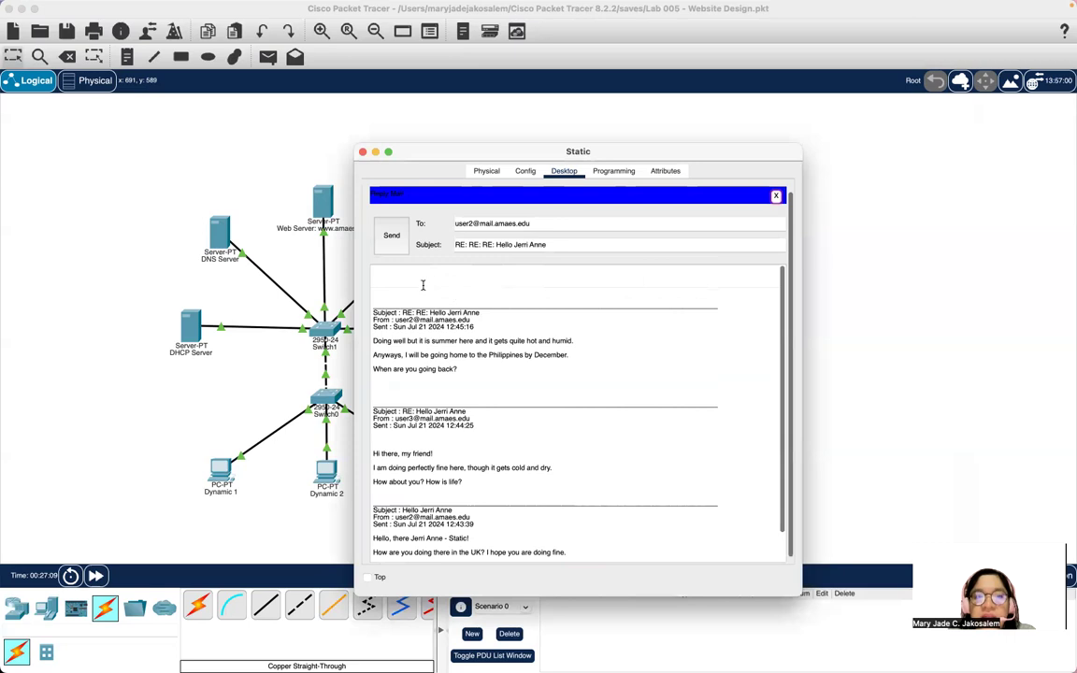
type("I am")
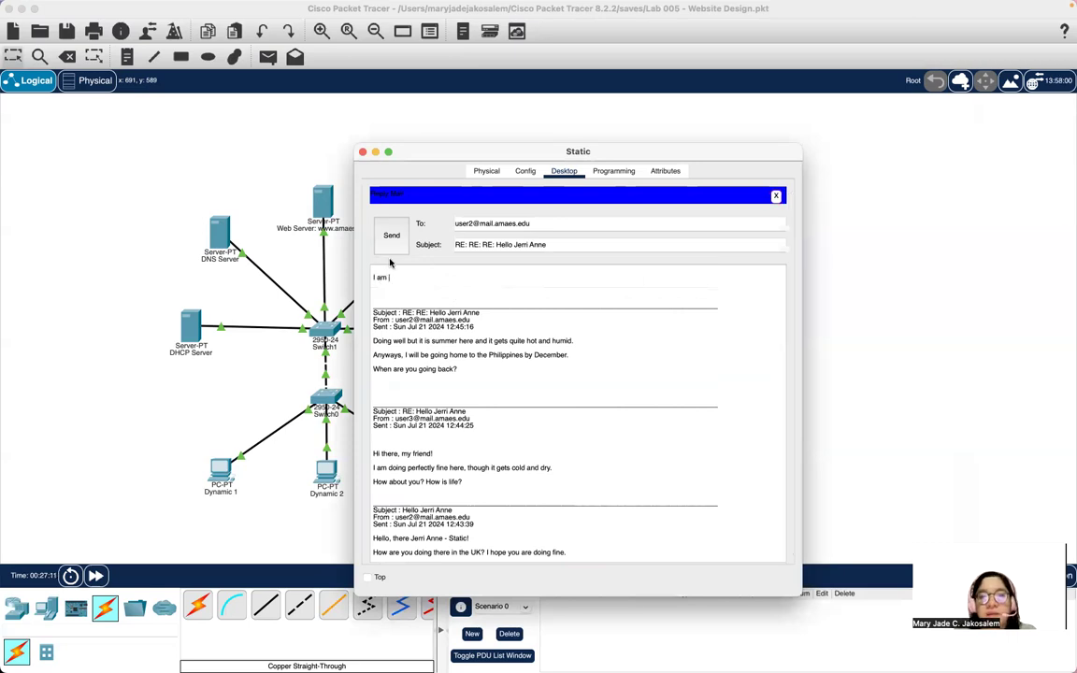
type(" also ")
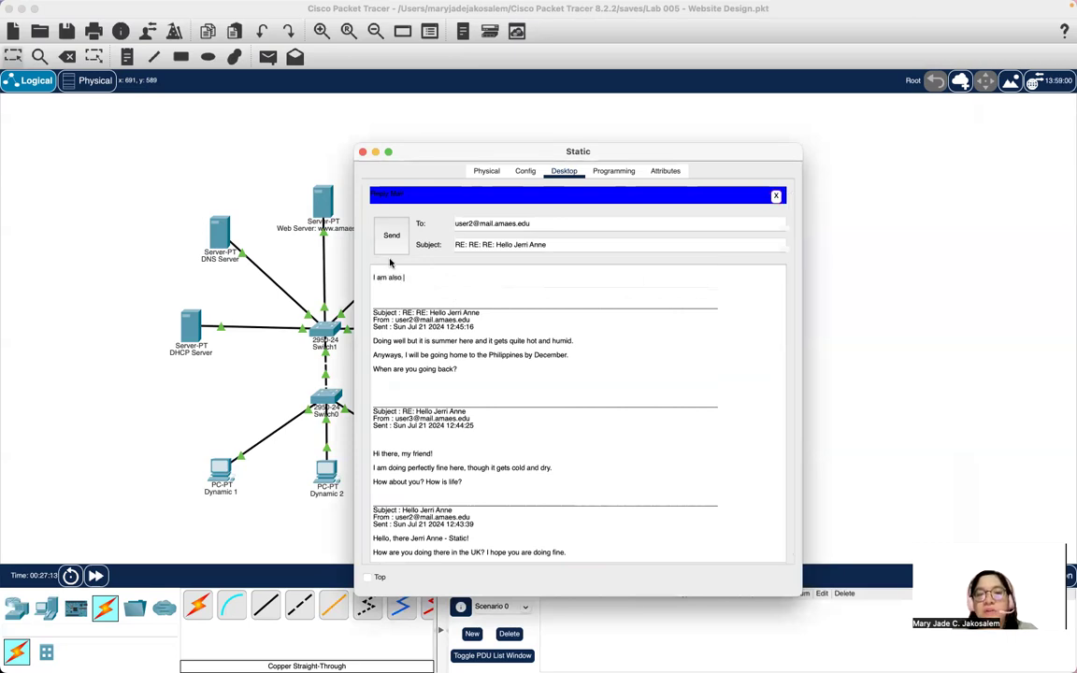
type("going ")
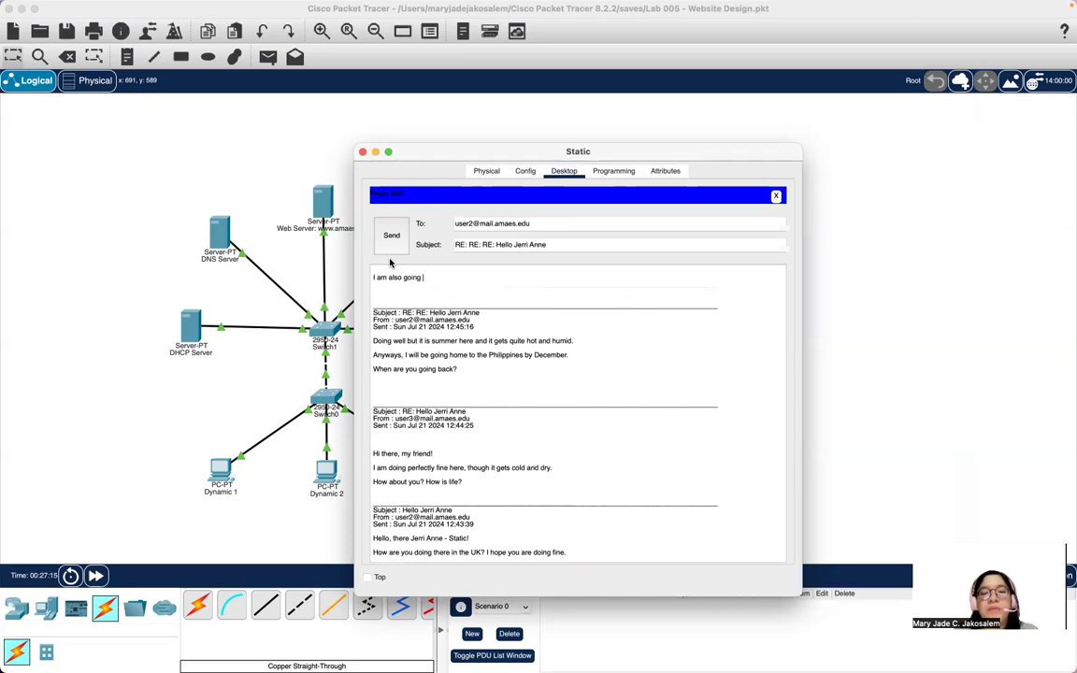
type("home on December")
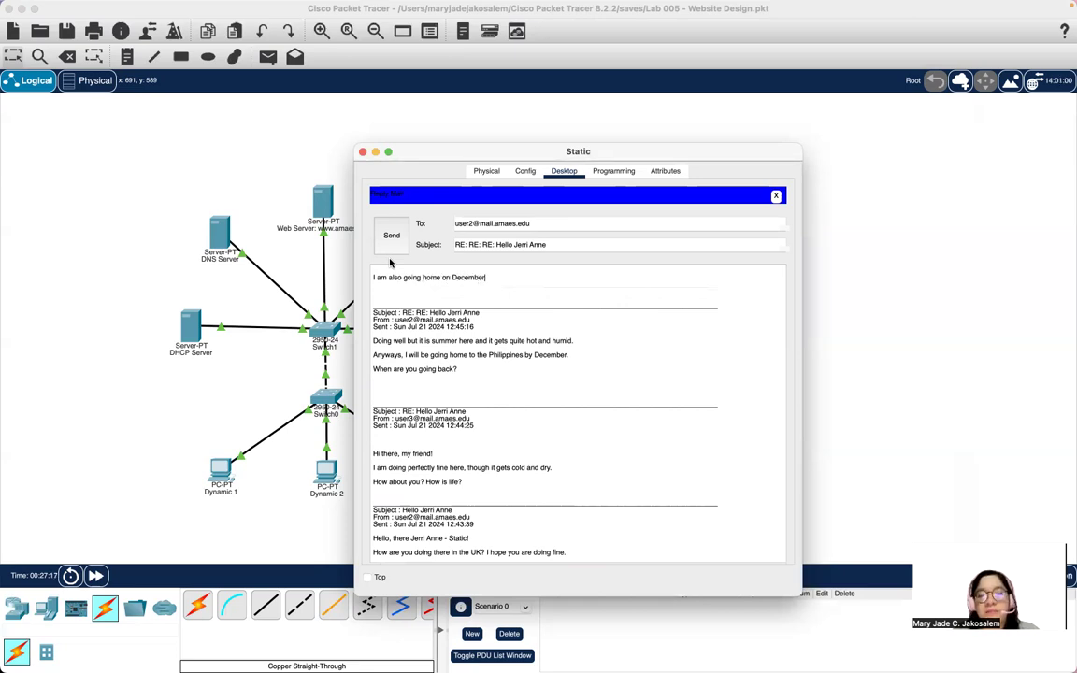
type(". Hpohg")
key("BackSpace")
key("BackSpace")
type("op")
type("e ")
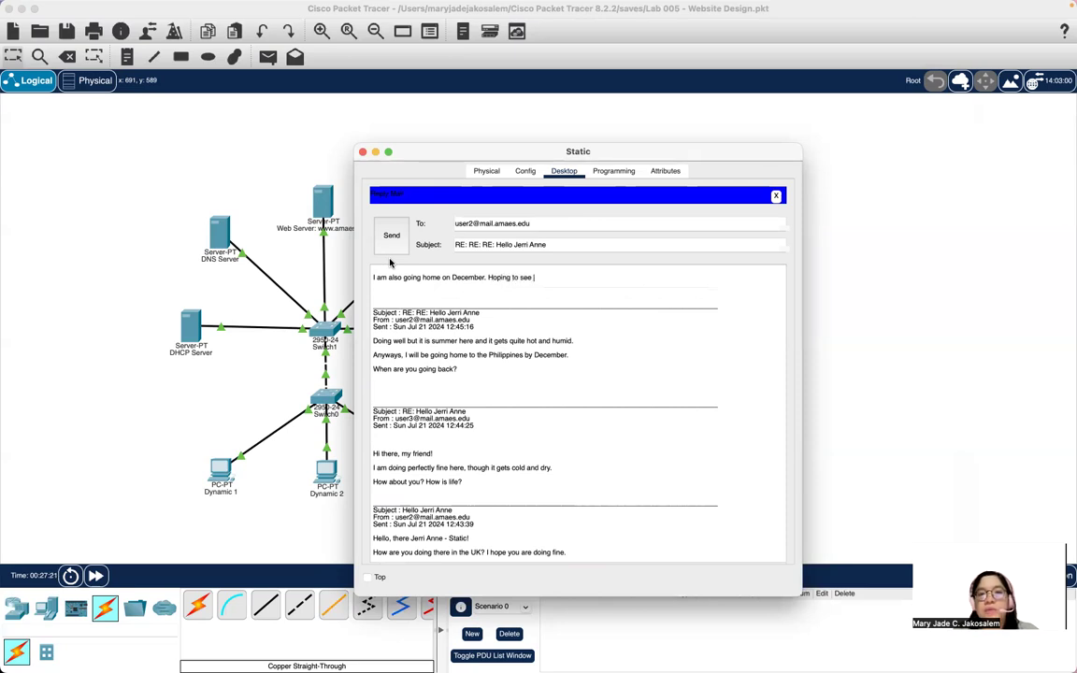
type("you my friend!")
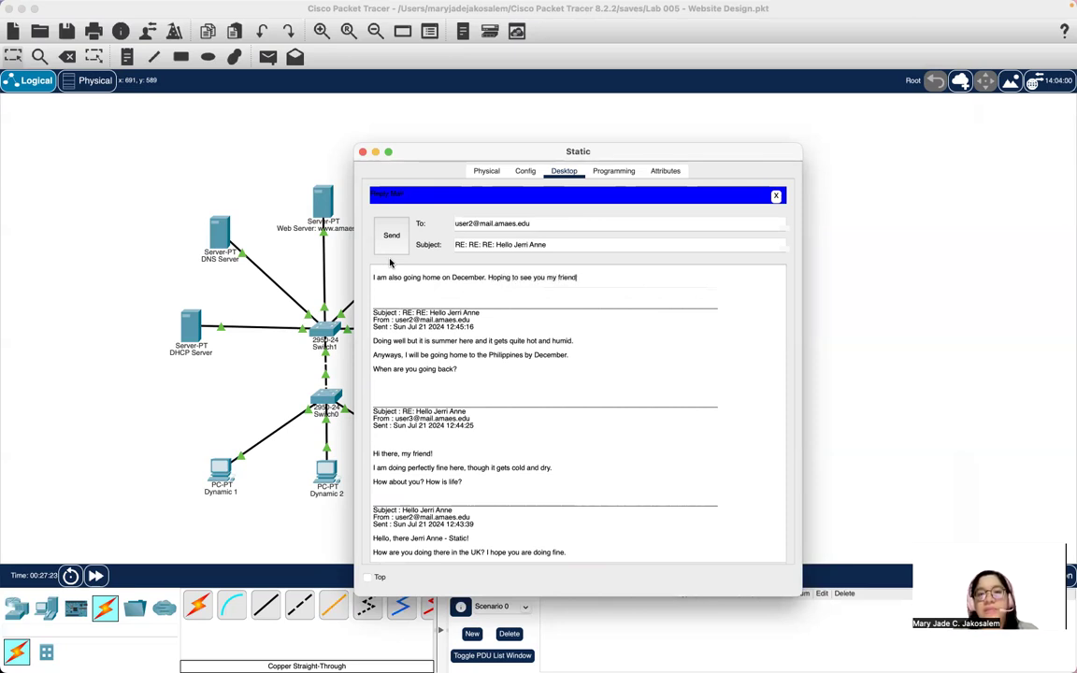
left_click(392, 235)
Switch to Dynamic 2, receive and open Static's newest reply, and start answering it.
left_click(363, 152)
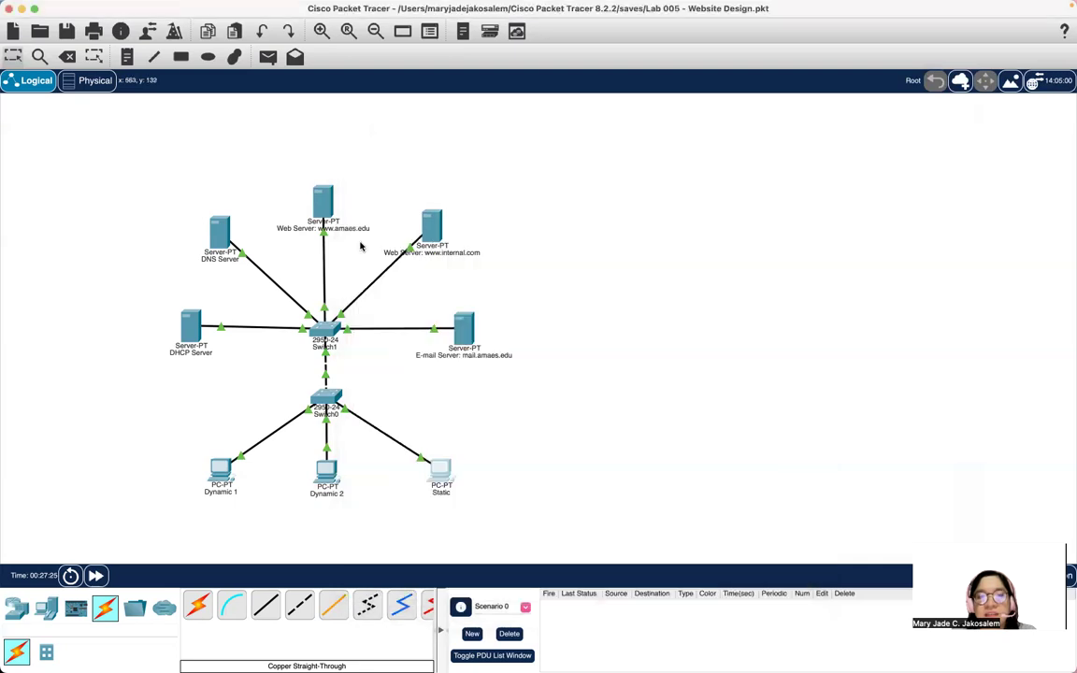
left_click(324, 472)
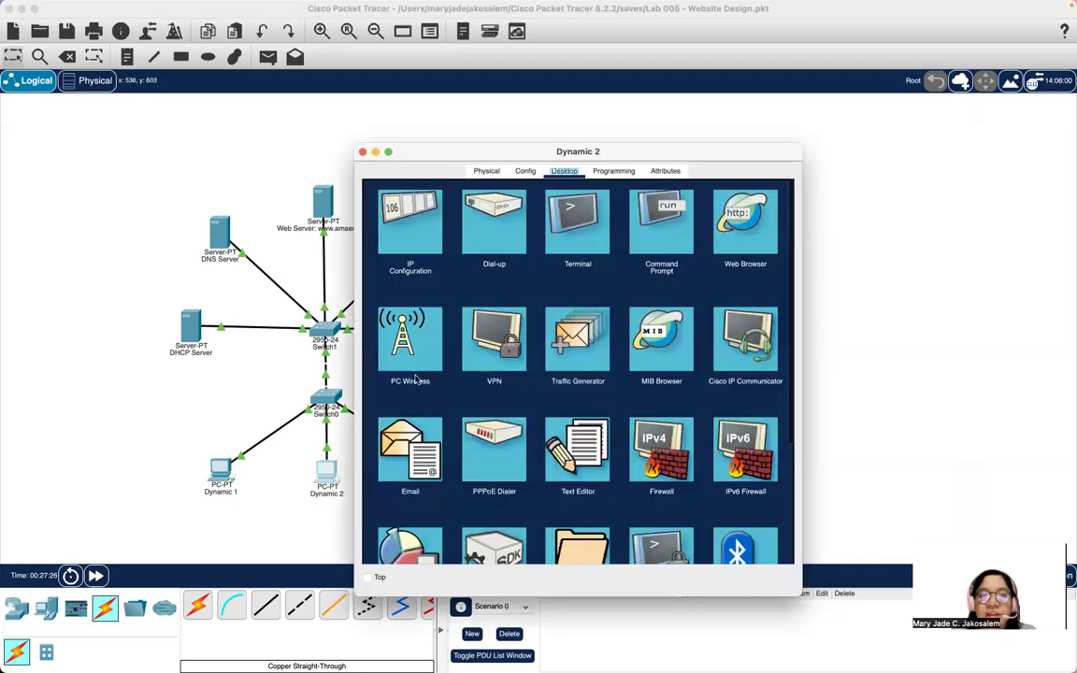
left_click(414, 444)
left_click(559, 271)
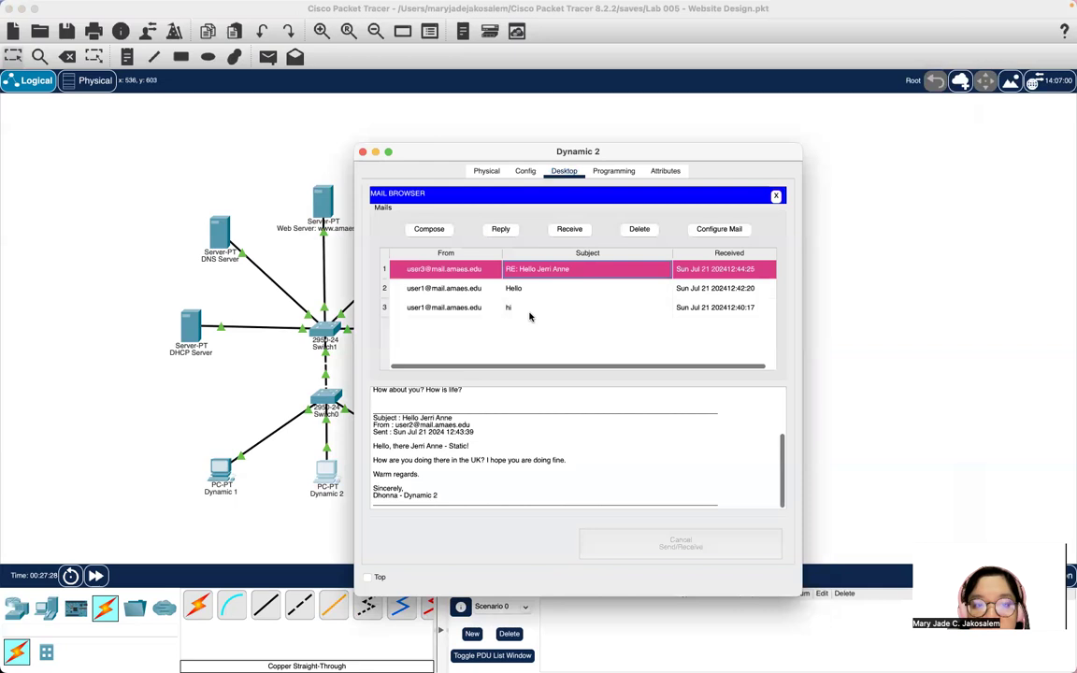
left_click(568, 230)
left_click(516, 272)
scroll(531, 477, "up", 3)
scroll(531, 477, "up", 5)
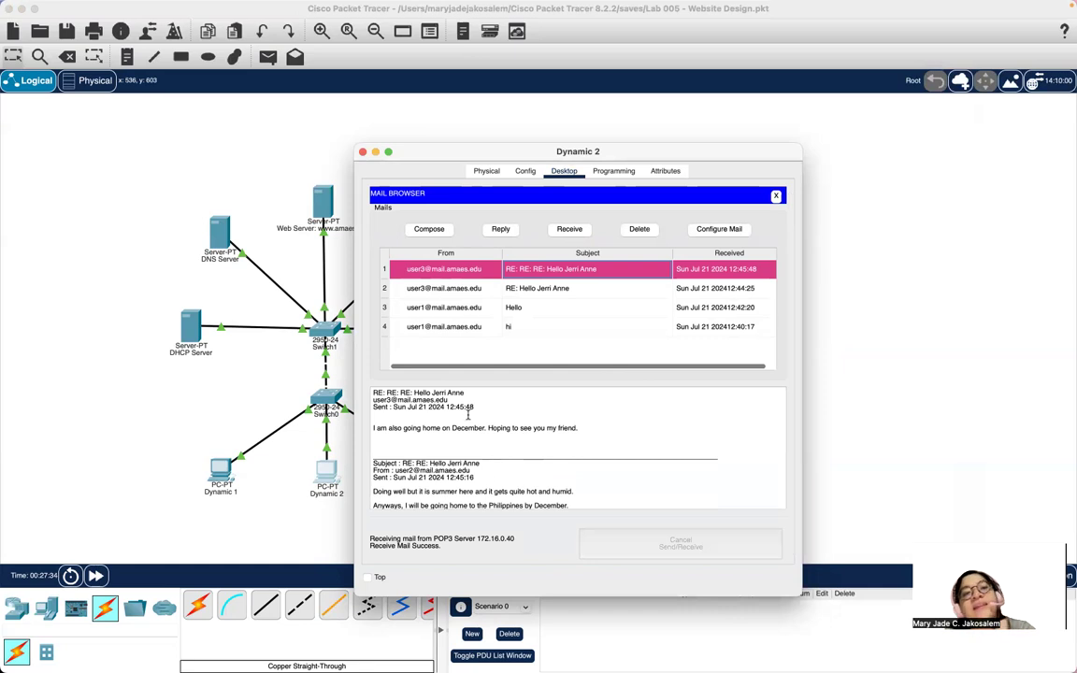
left_click(494, 230)
Reply 'That is good here! Can't wait to see you. Miss you and take care always' and send.
scroll(433, 306, "up", 5)
type("That is")
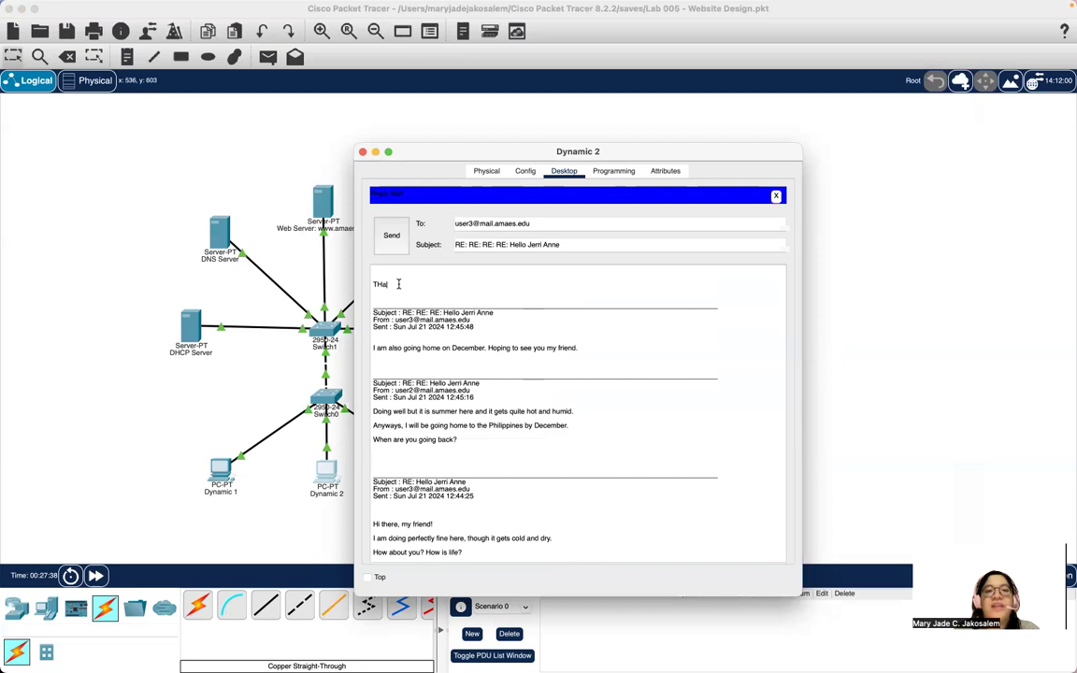
key("BackSpace")
key("BackSpace")
key("BackSpace")
key("BackSpace")
key("BackSpace")
key("BackSpace")
key("BackSpace")
type("That is good here")
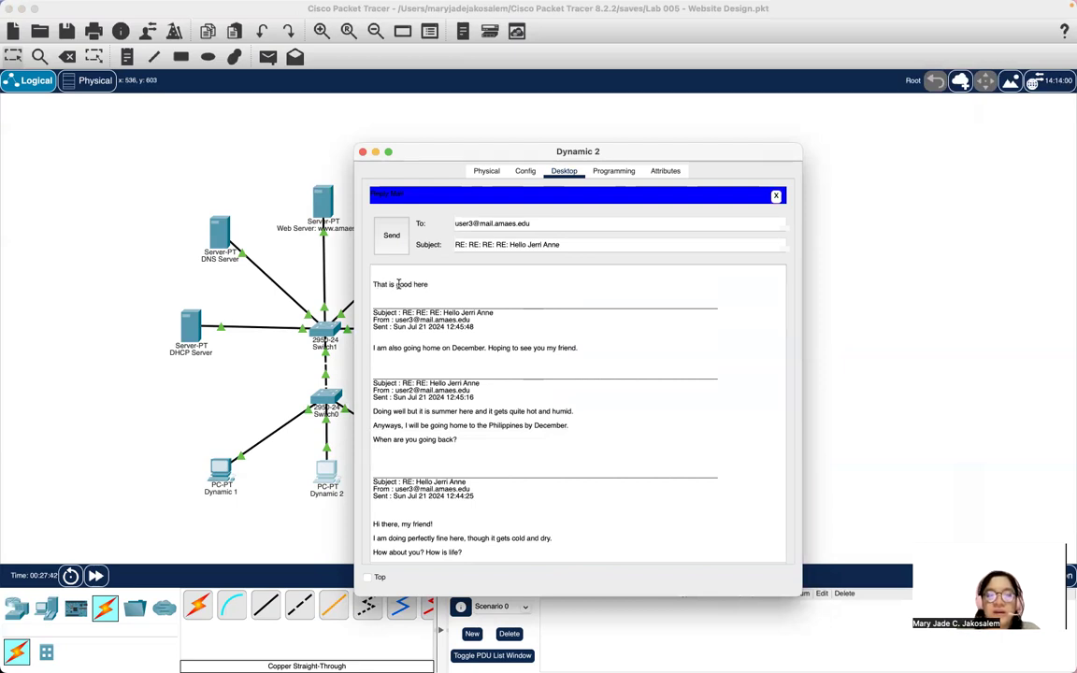
type("! Can't wait to s")
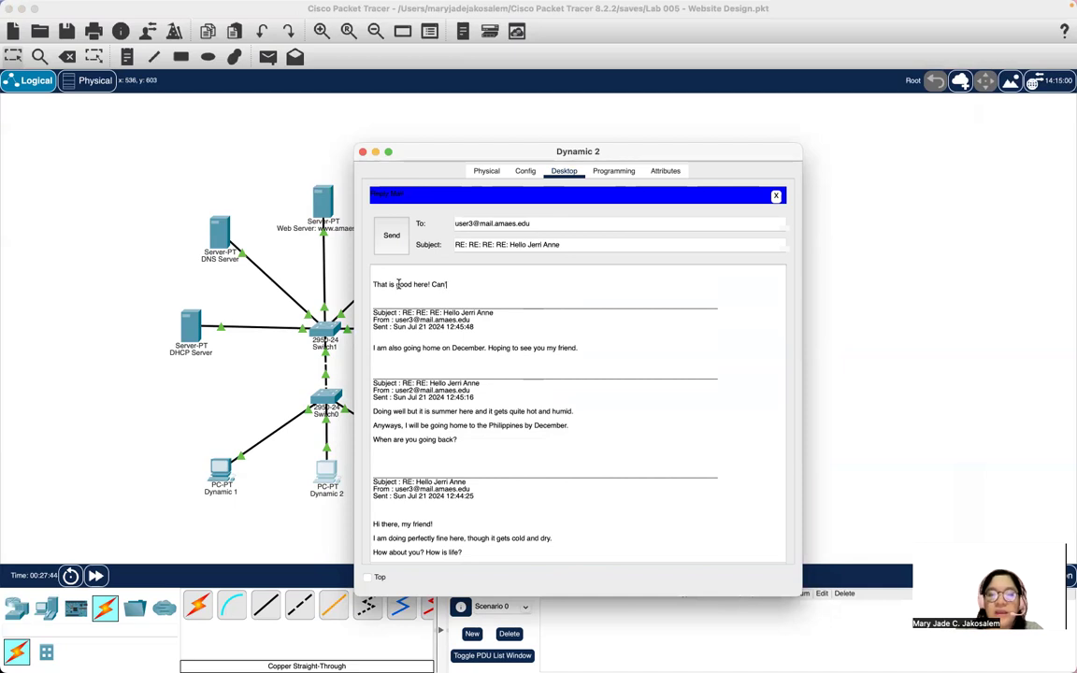
type("ee yo")
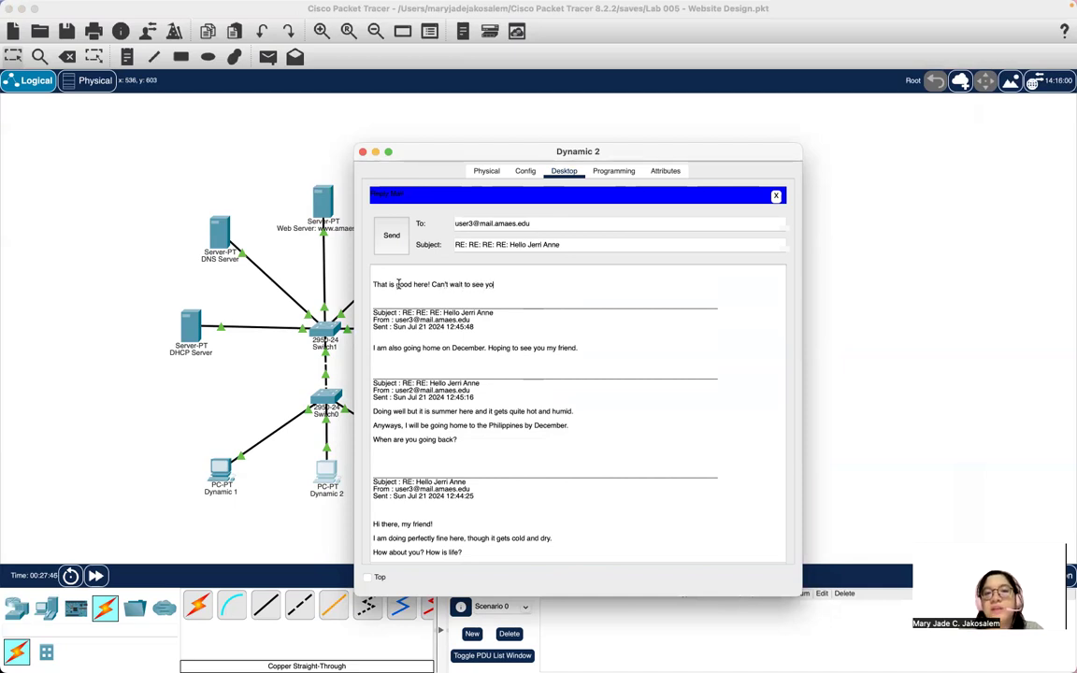
type("u. Mis")
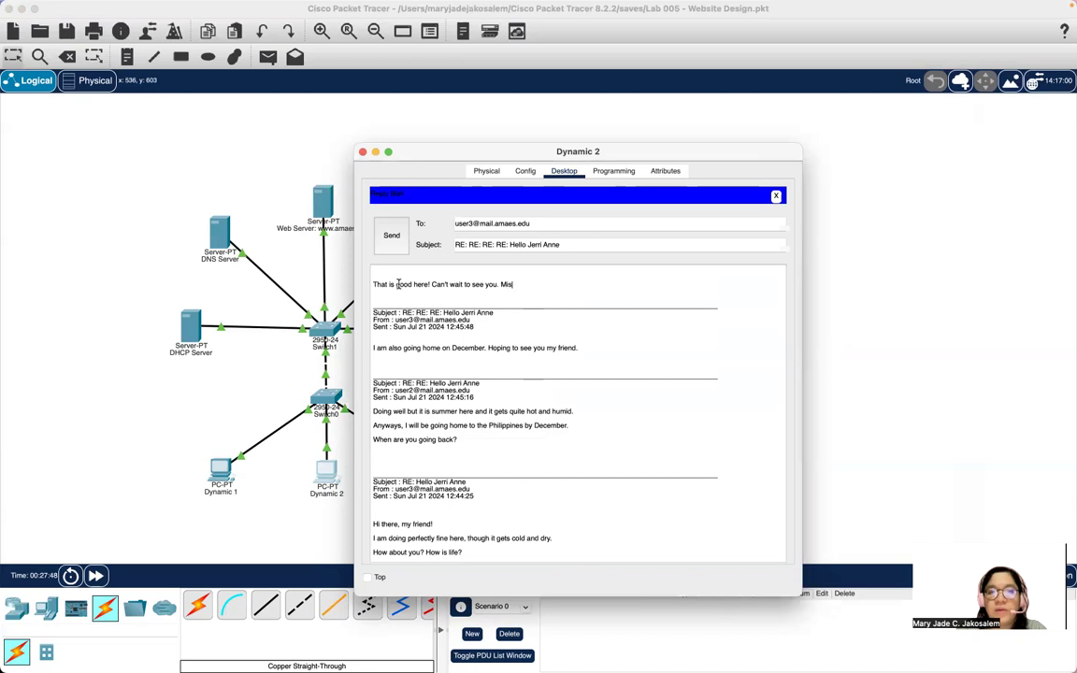
type("s you and take care always!")
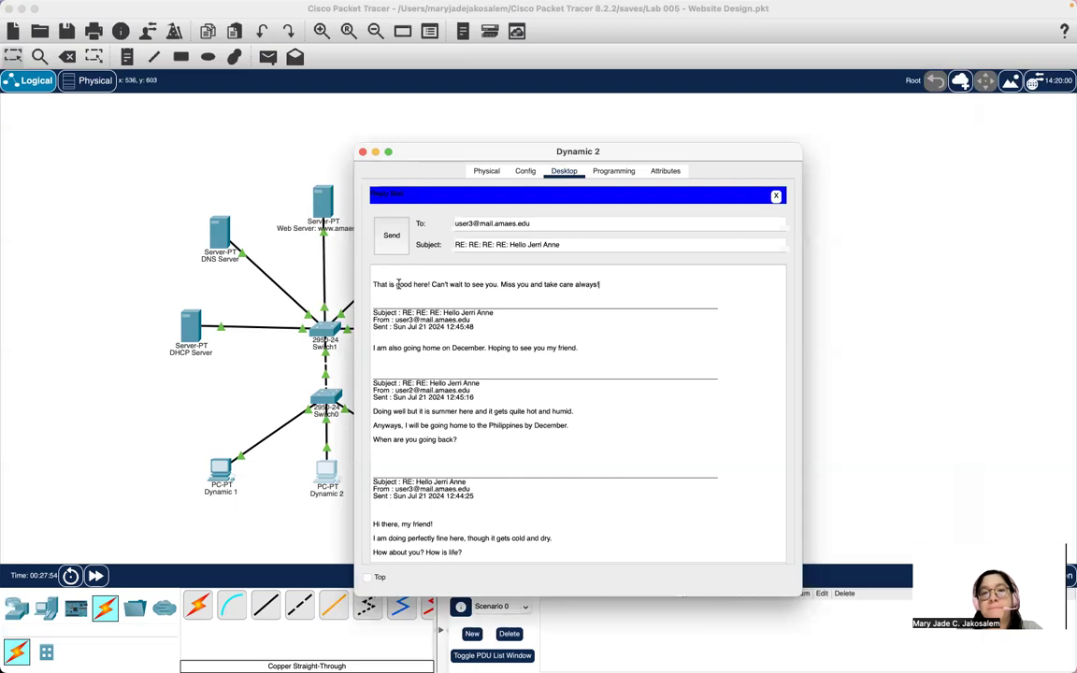
left_click(391, 235)
left_click(362, 152)
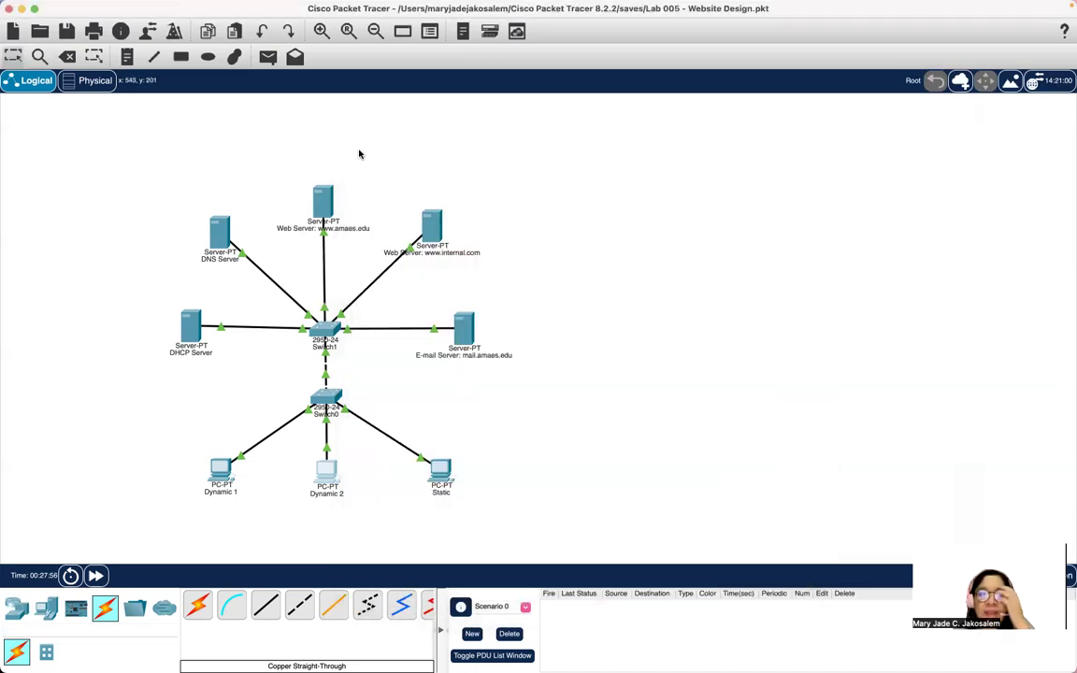
left_click(439, 472)
left_click(409, 447)
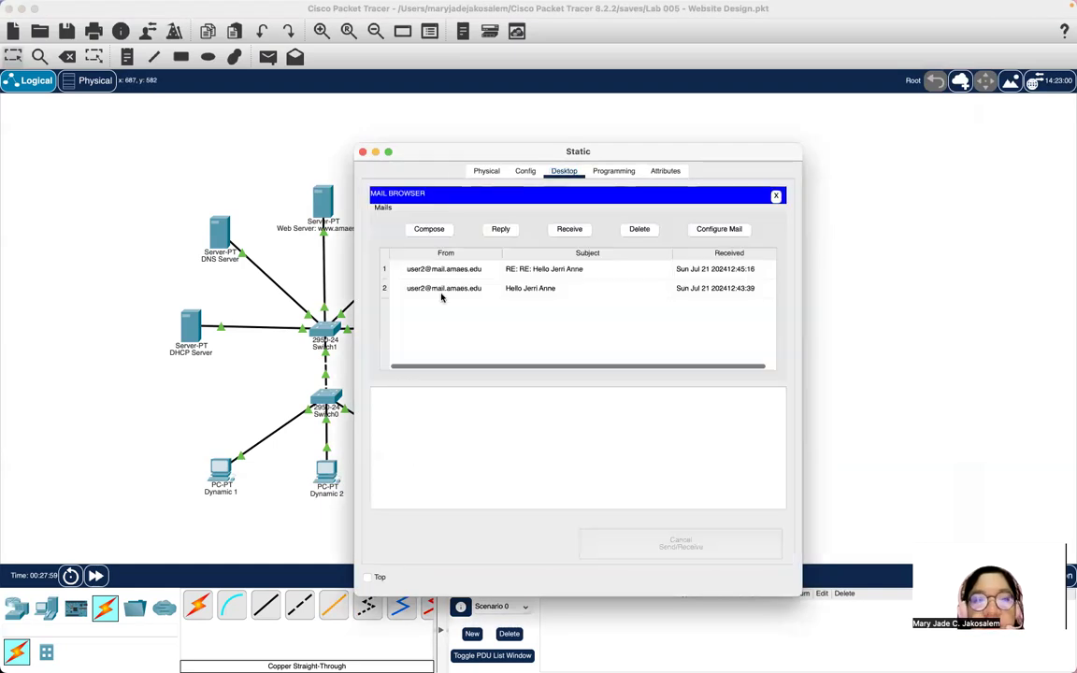
left_click(568, 228)
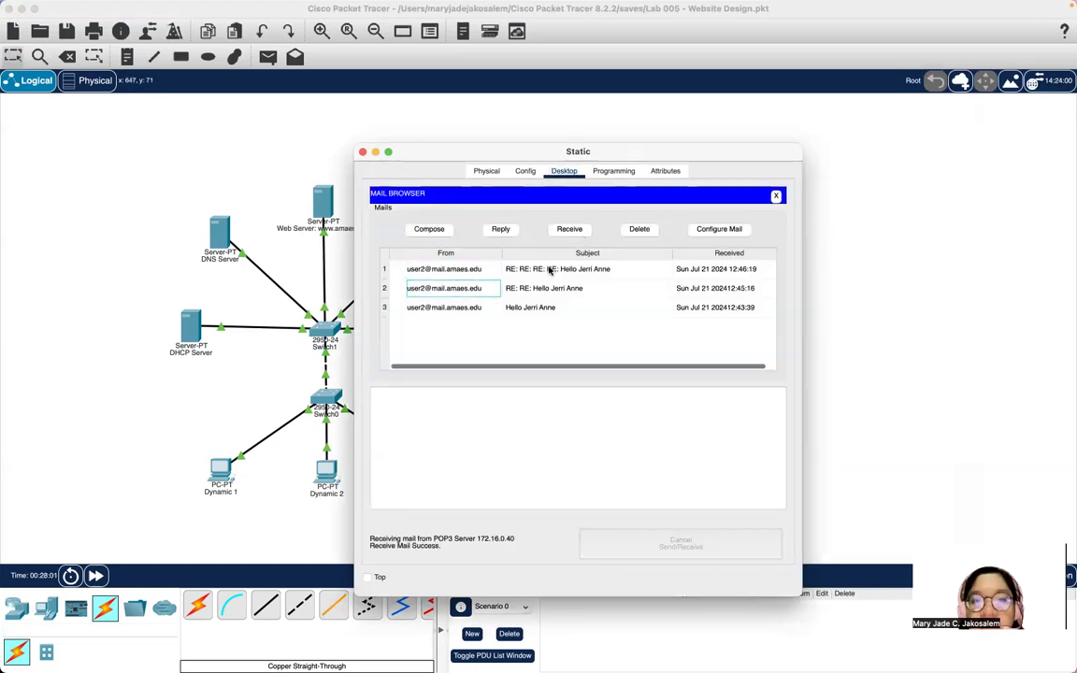
double_click(548, 269)
left_click(387, 151)
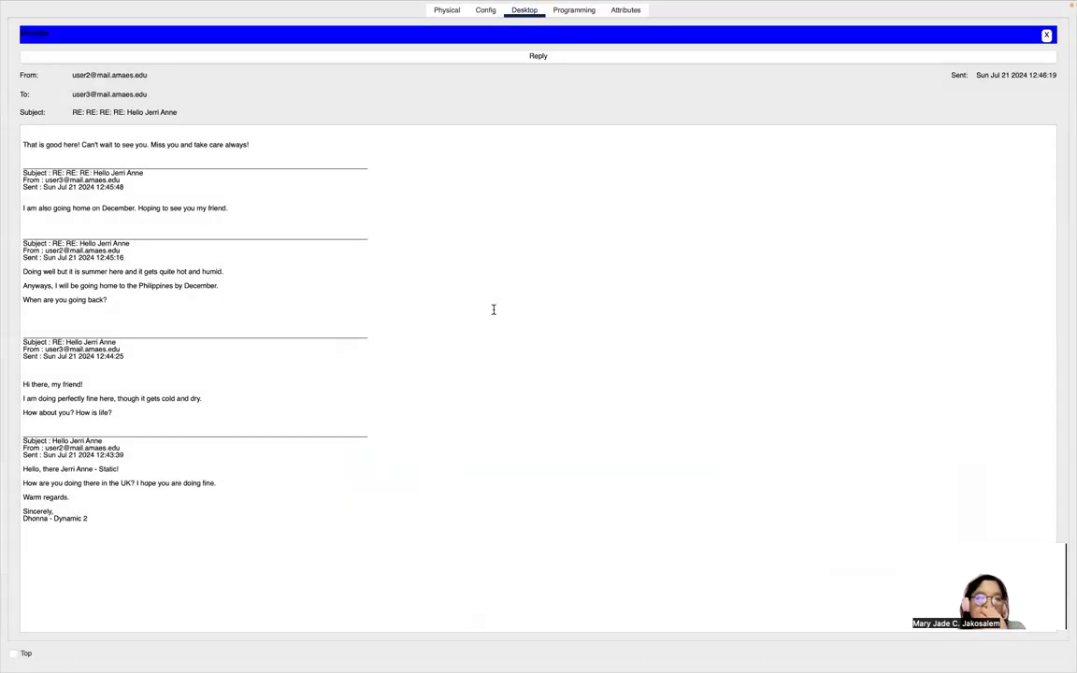
mouse_move(767, 643)
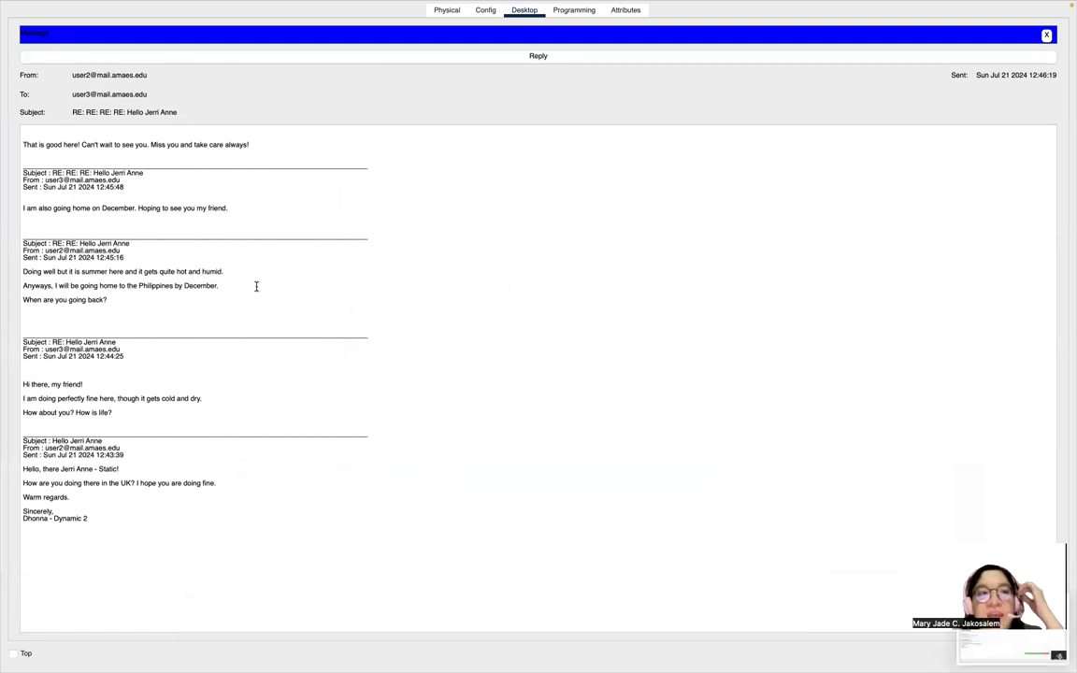
right_click(172, 267)
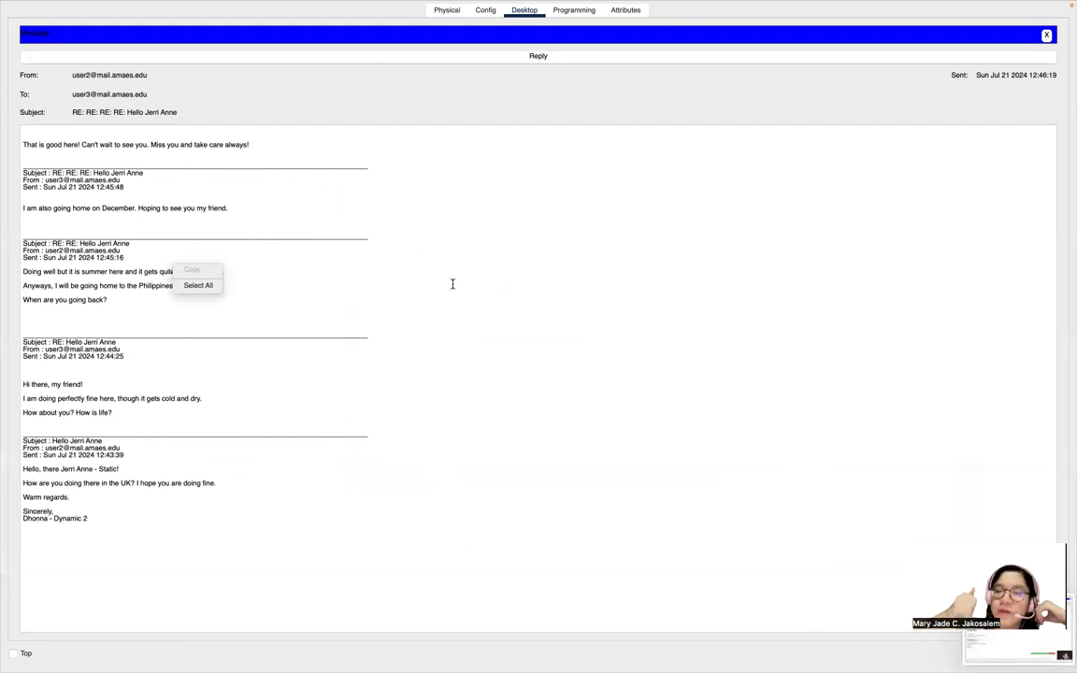
left_click(187, 70)
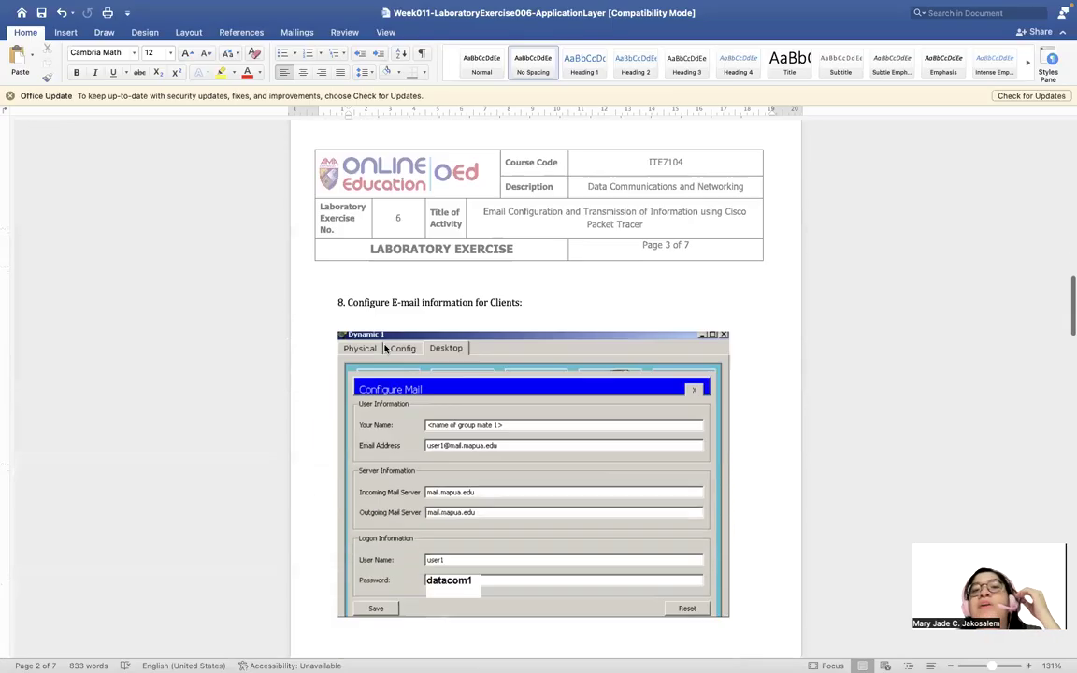
Scroll the lab document down to the Questions section on page 6.
scroll(384, 348, "down", 20)
scroll(383, 348, "down", 20)
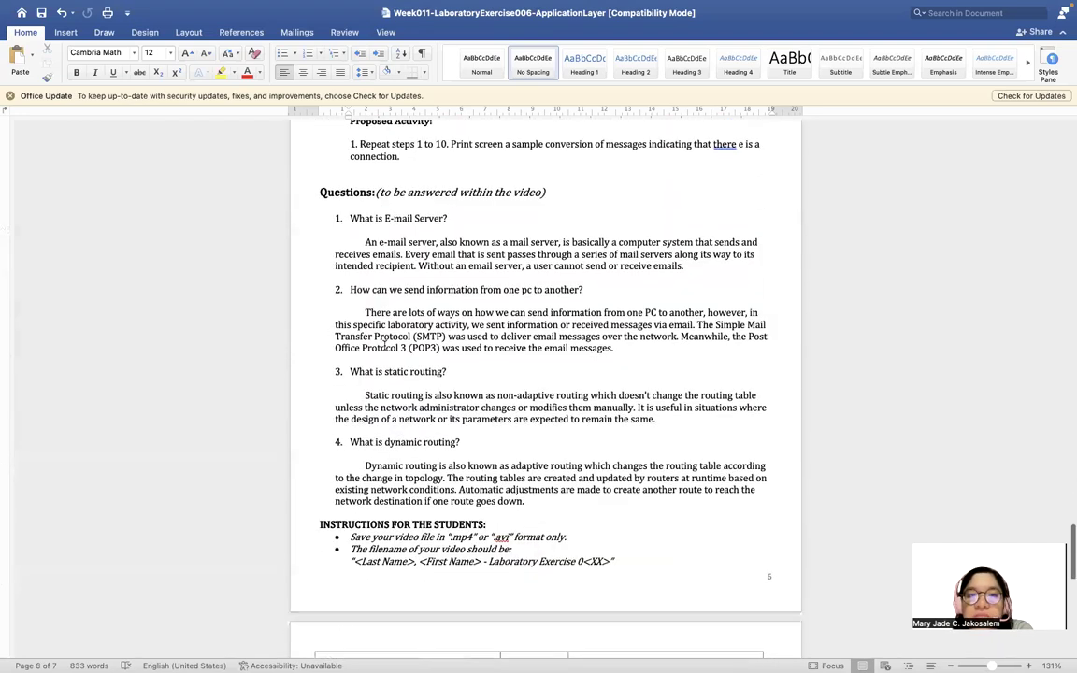
scroll(383, 347, "down", 2)
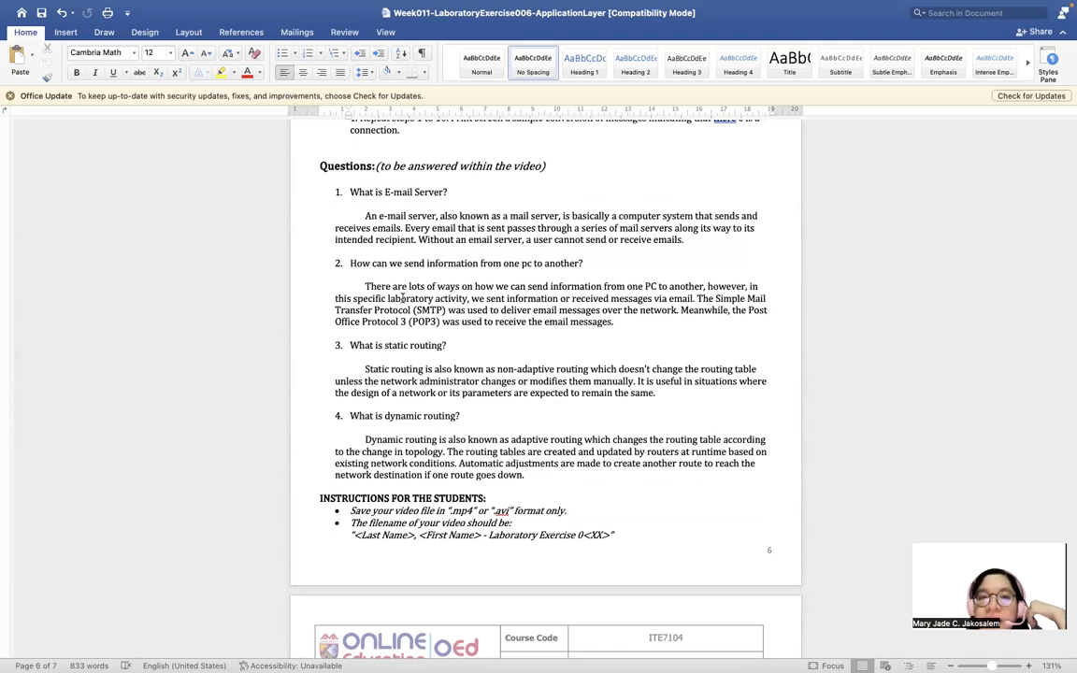
scroll(439, 295, "up", 3)
scroll(439, 294, "up", 1)
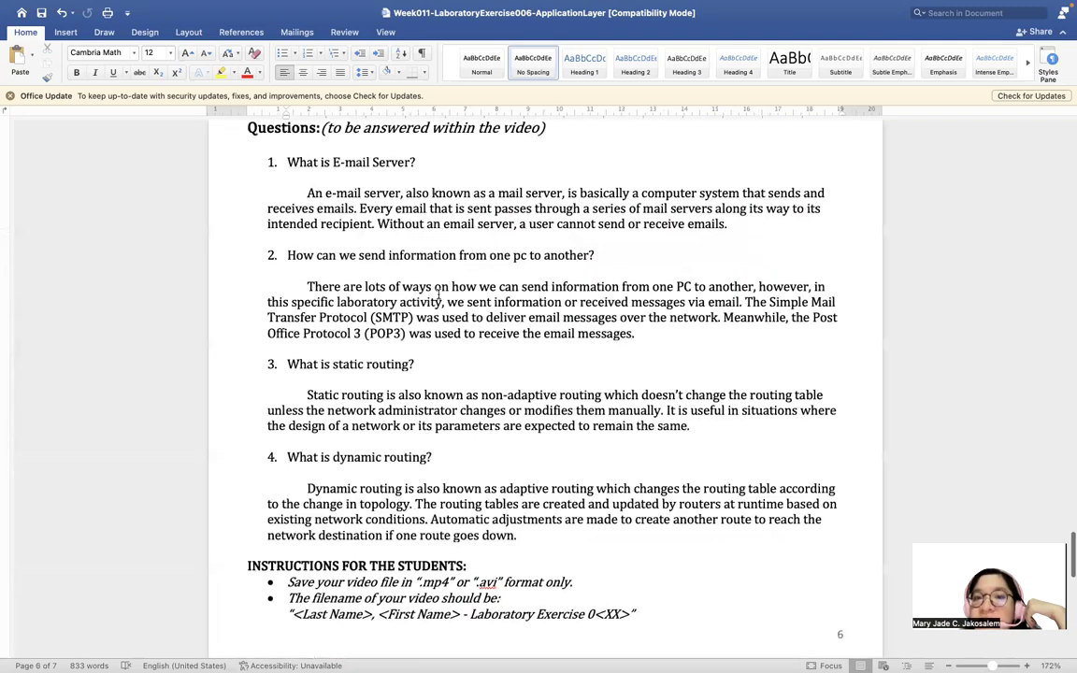
scroll(438, 295, "down", 1)
scroll(439, 295, "down", 1)
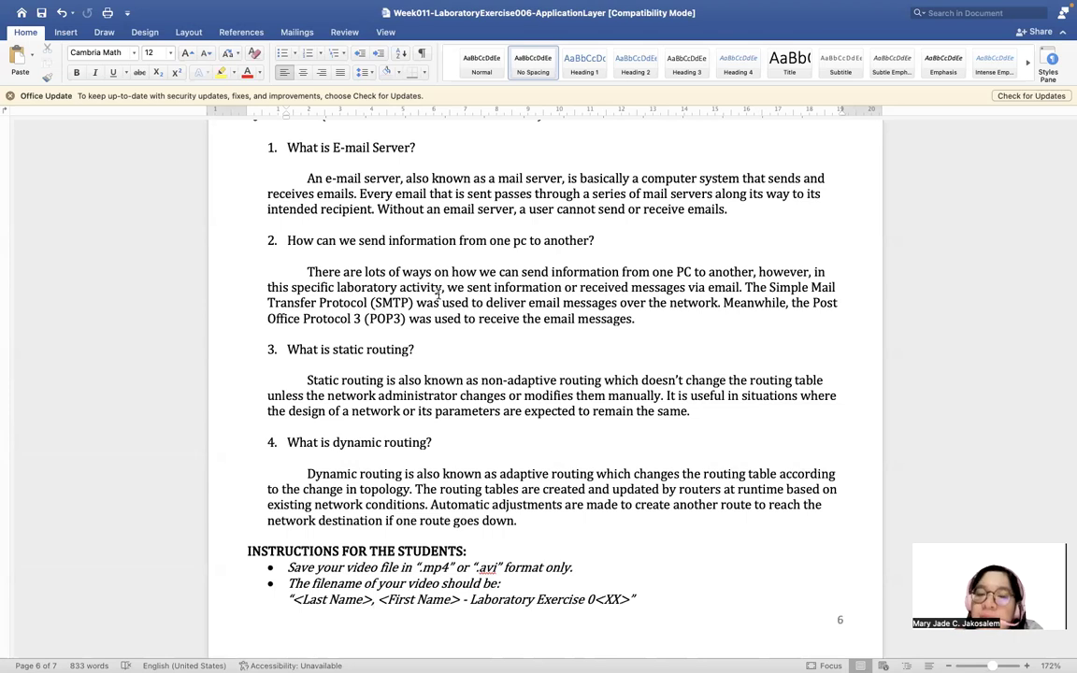
mouse_move(152, 3)
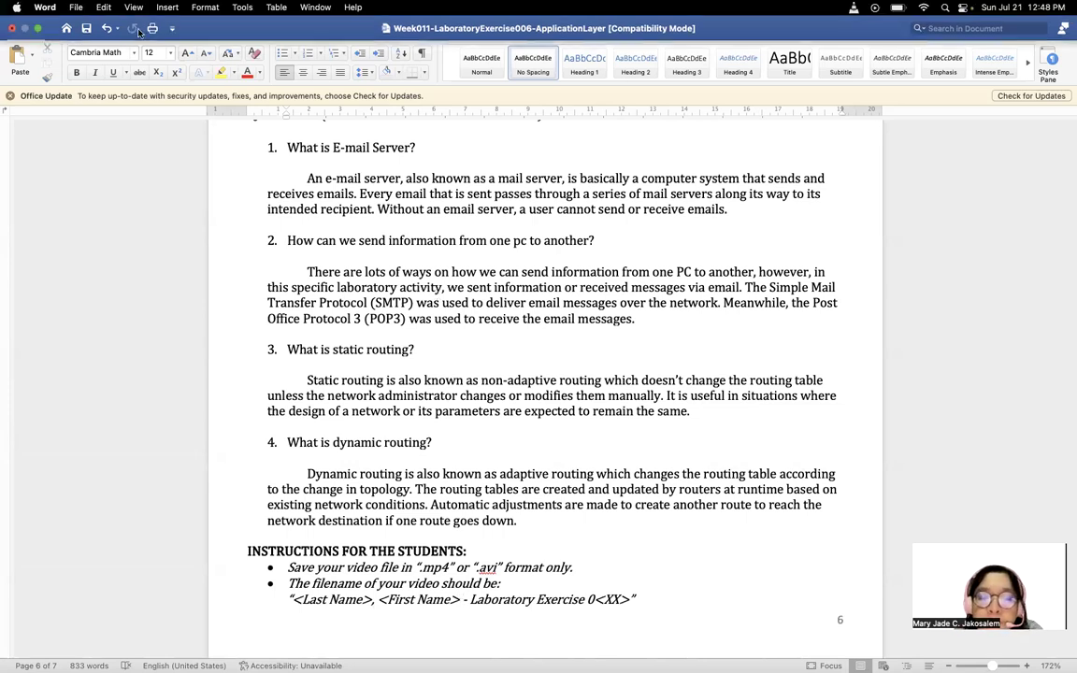
mouse_move(855, 652)
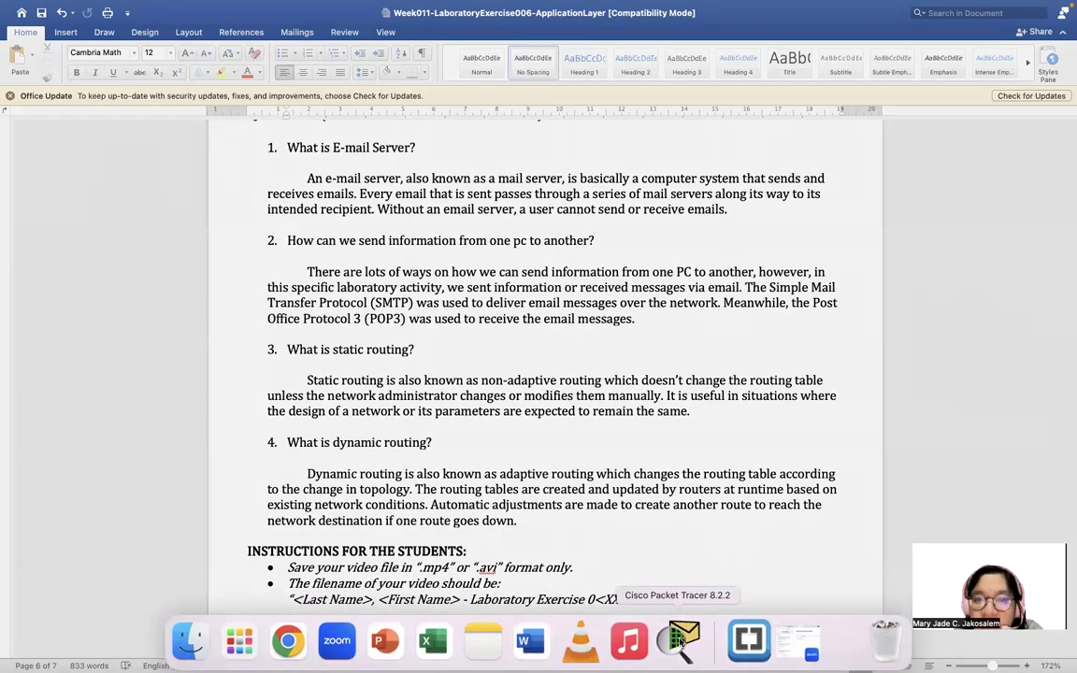
left_click(682, 641)
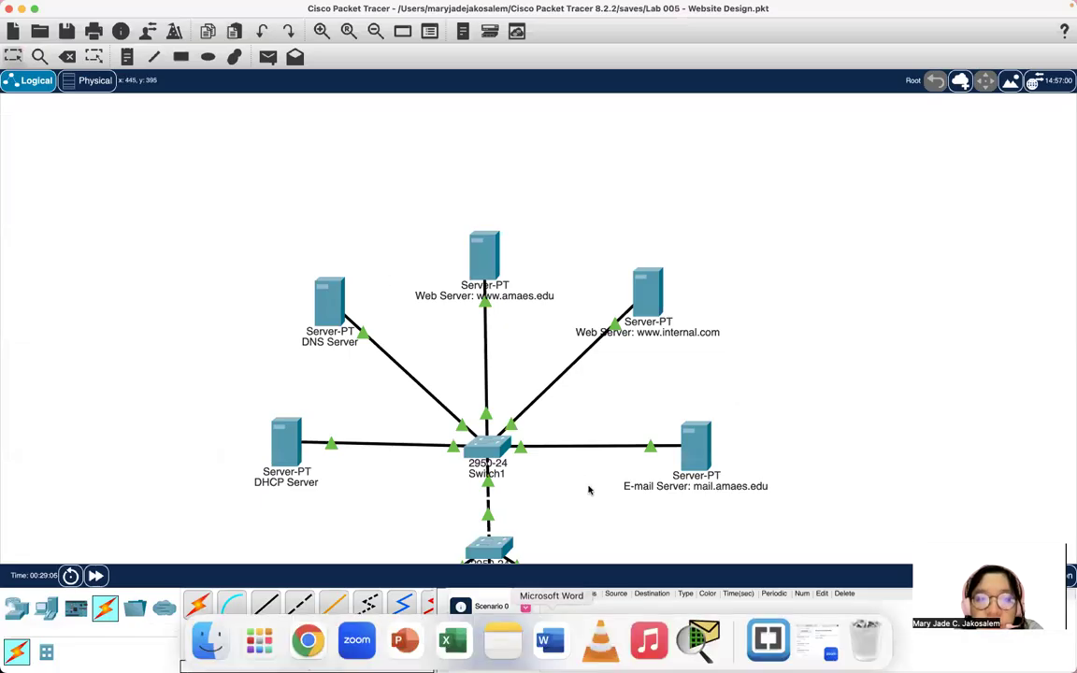
scroll(687, 228, "down", 3)
scroll(738, 272, "up", 1)
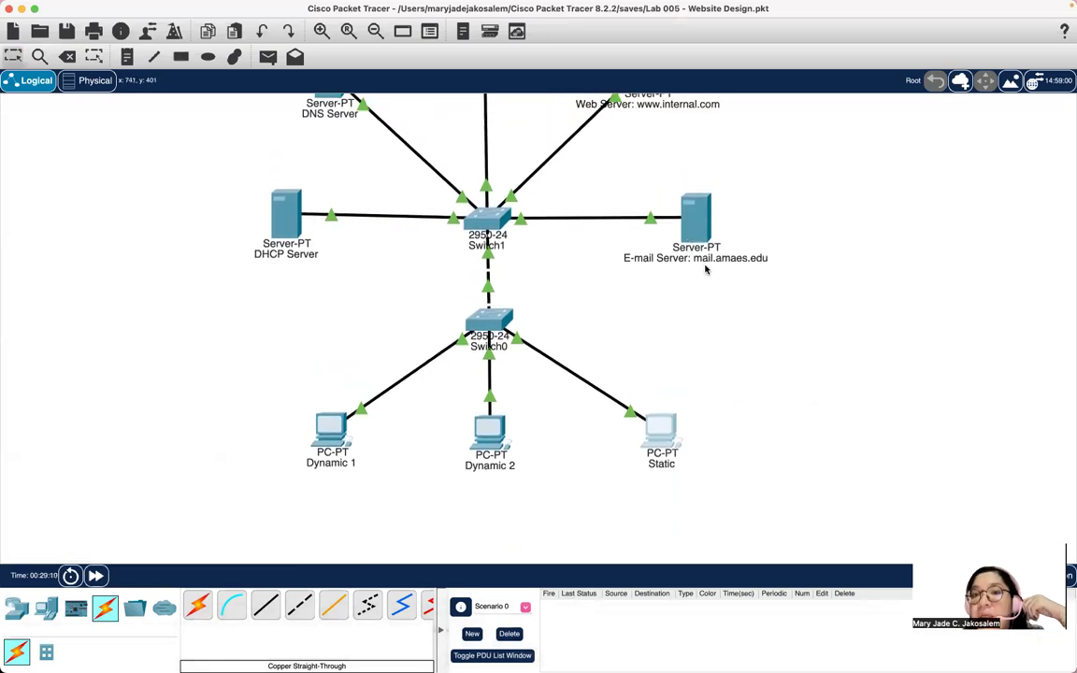
scroll(704, 275, "up", 1)
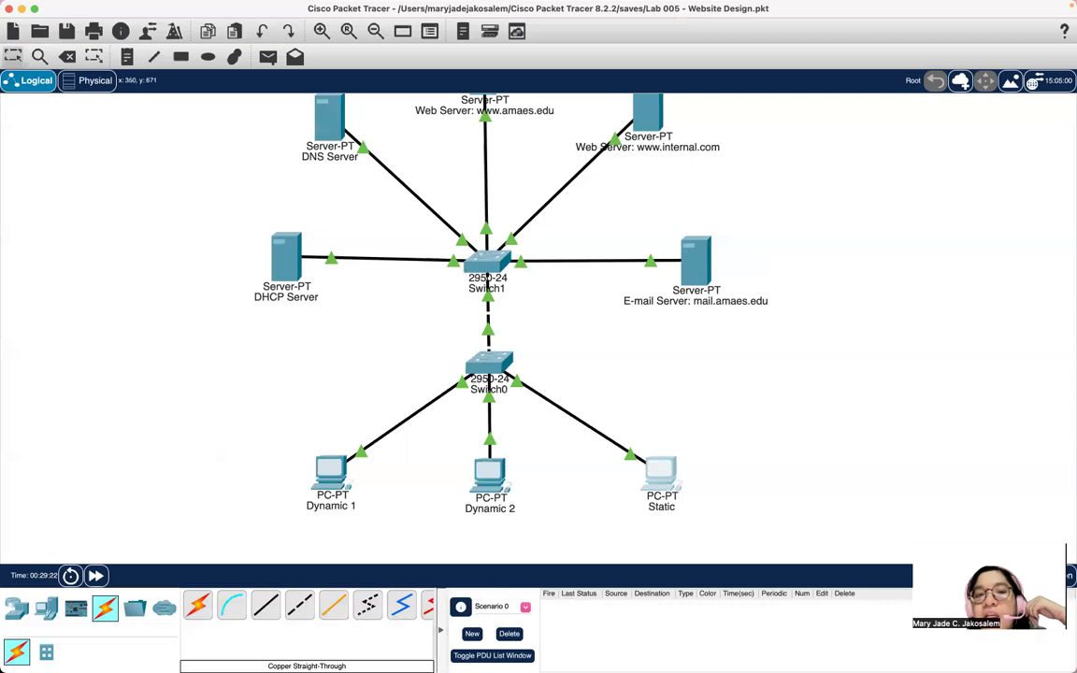
mouse_move(307, 658)
left_click(549, 641)
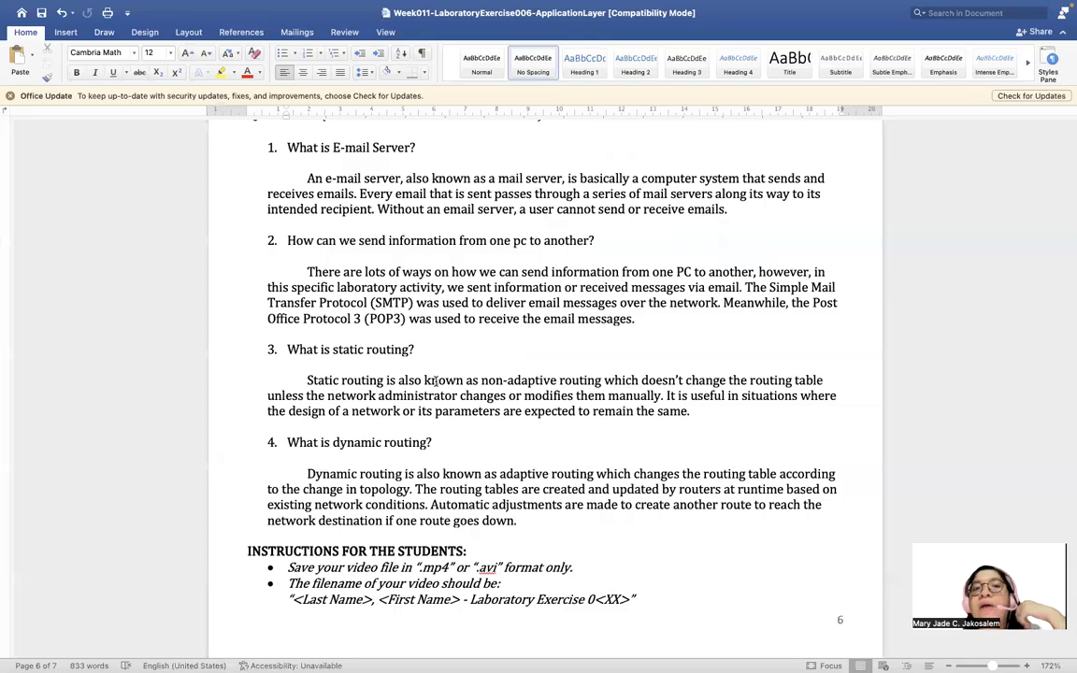
scroll(434, 380, "up", 1)
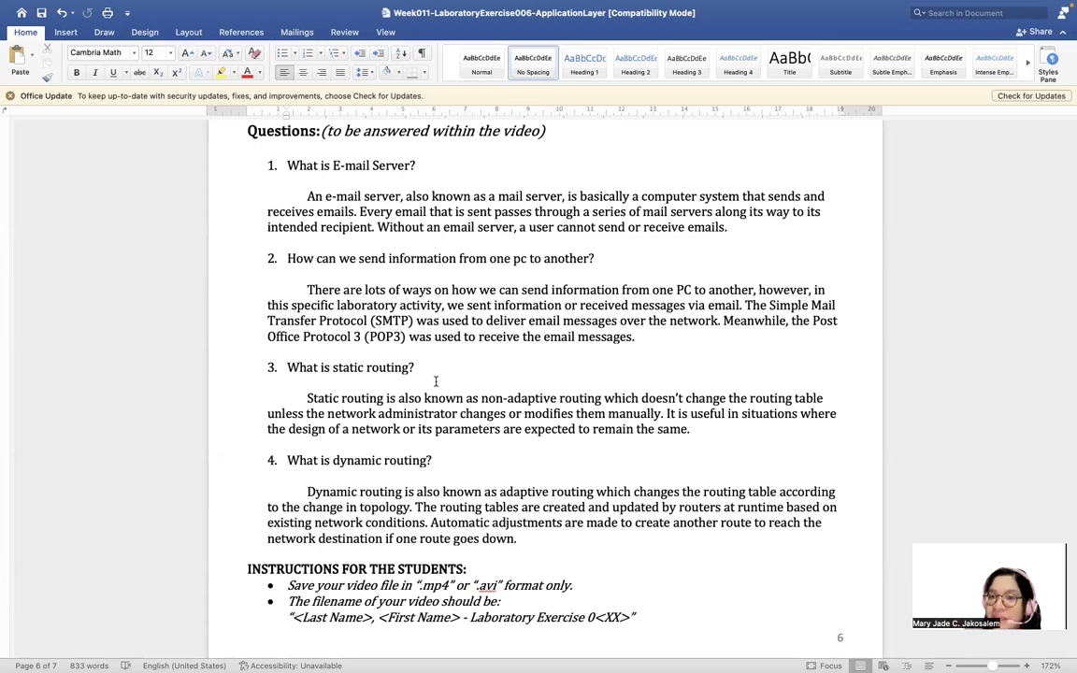
Append to answer 2: 'Furthermore, the mail server is the one enabling us to receive and send information in the form of emails.'.
left_click(673, 337)
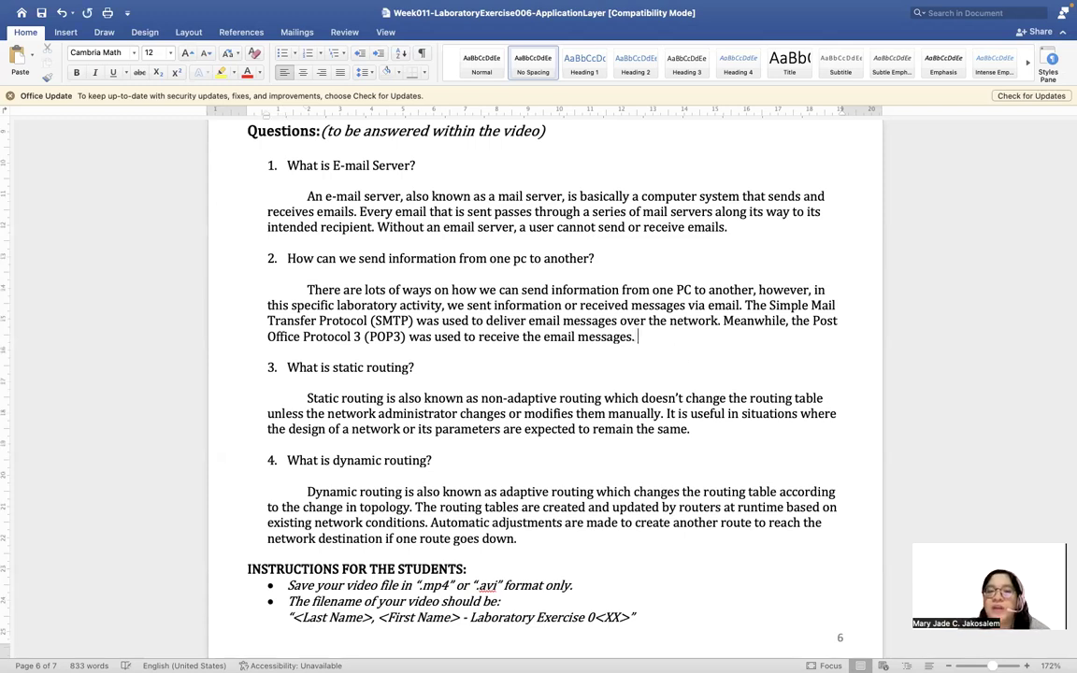
type("Furthermore")
key("BackSpace")
key("BackSpace")
key("BackSpace")
key("BackSpace")
type("more, the mail server is the one rea")
key("BackSpace")
key("BackSpace")
key("BackSpace")
type("enabling")
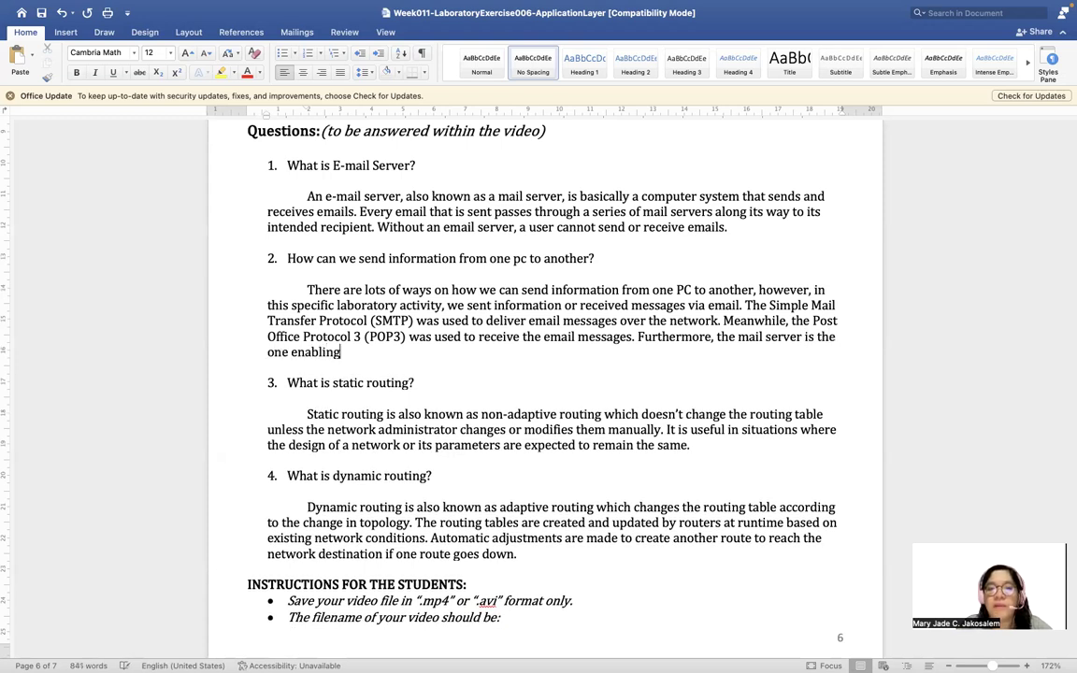
type("us to ")
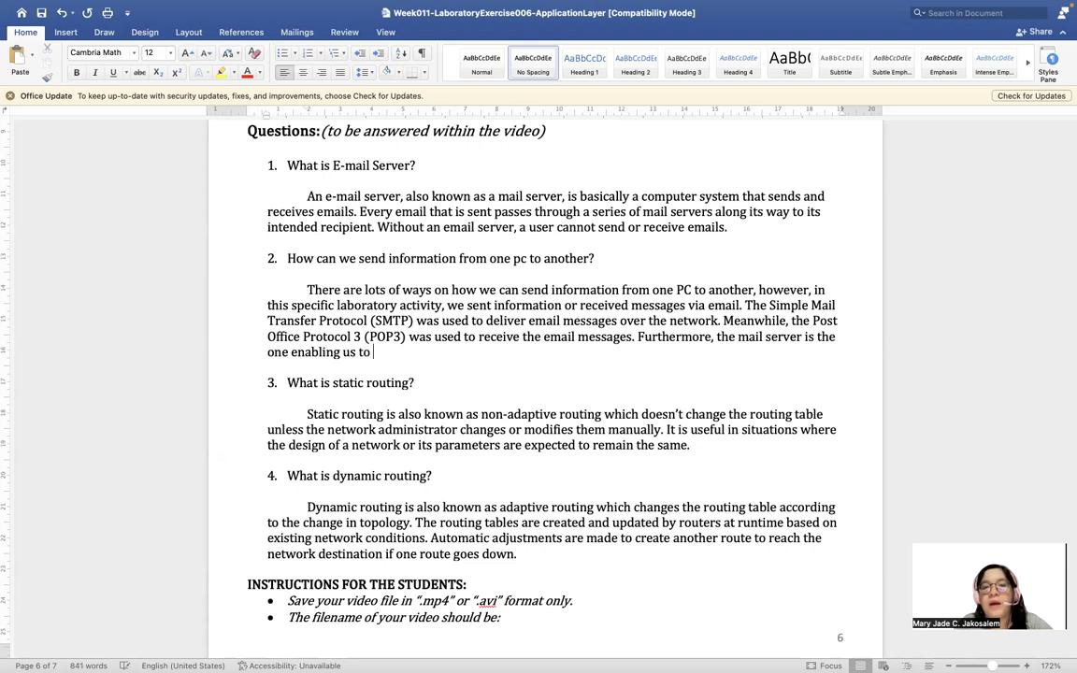
type("receive a")
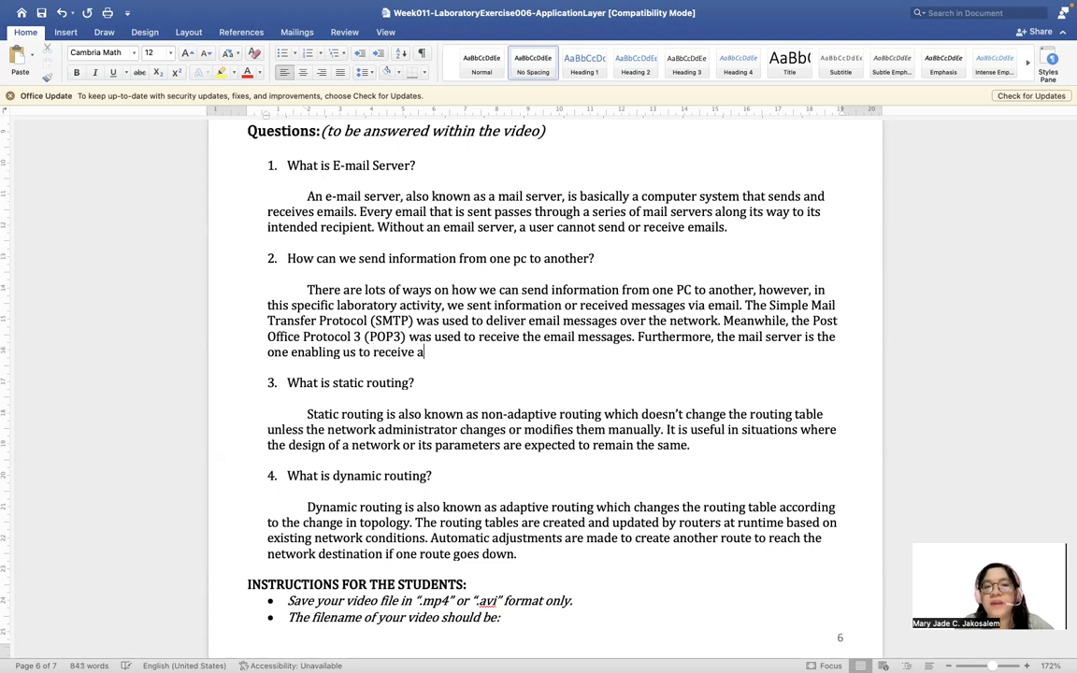
type("nd send information in the fpr")
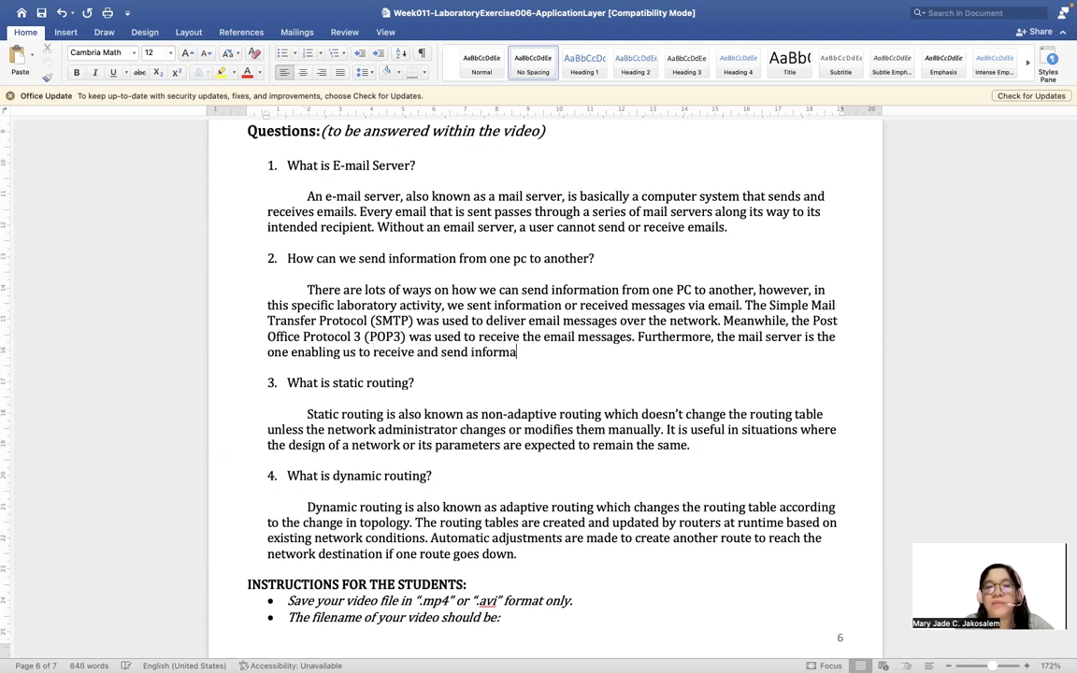
key("BackSpace")
key("BackSpace")
type("orm of emails.")
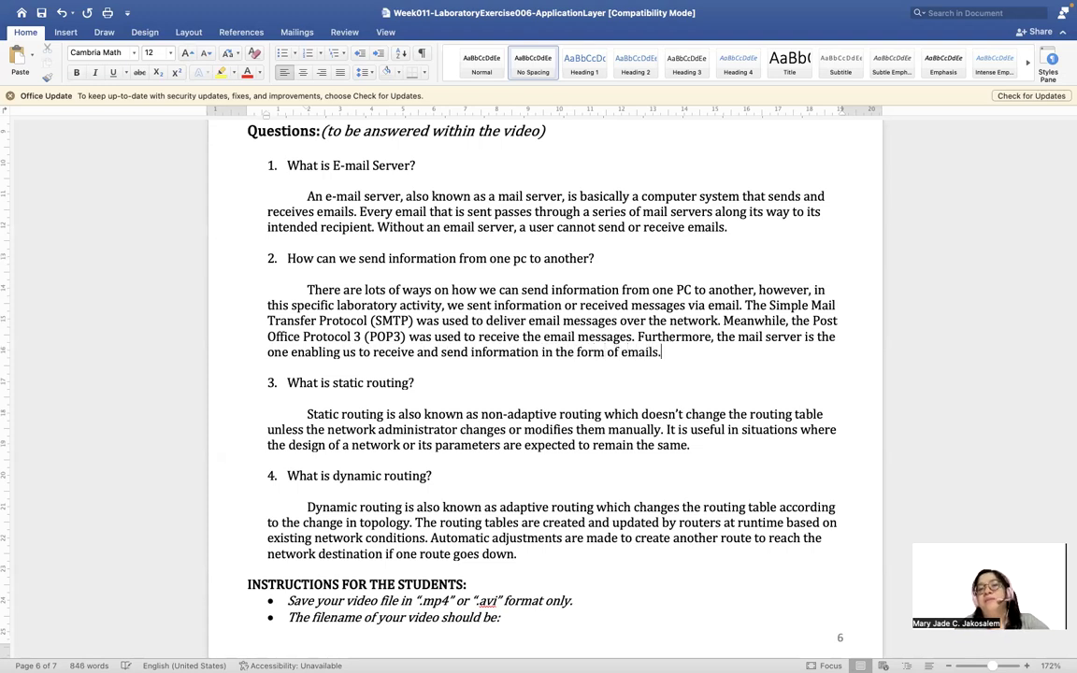
scroll(542, 374, "down", 1)
scroll(542, 374, "down", 1)
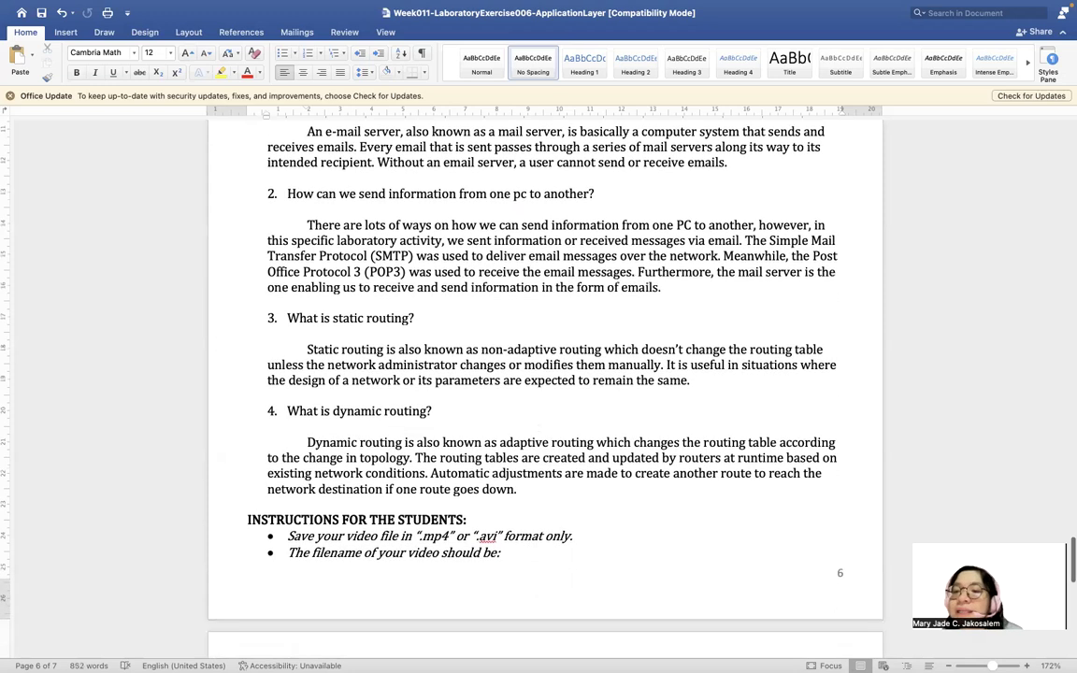